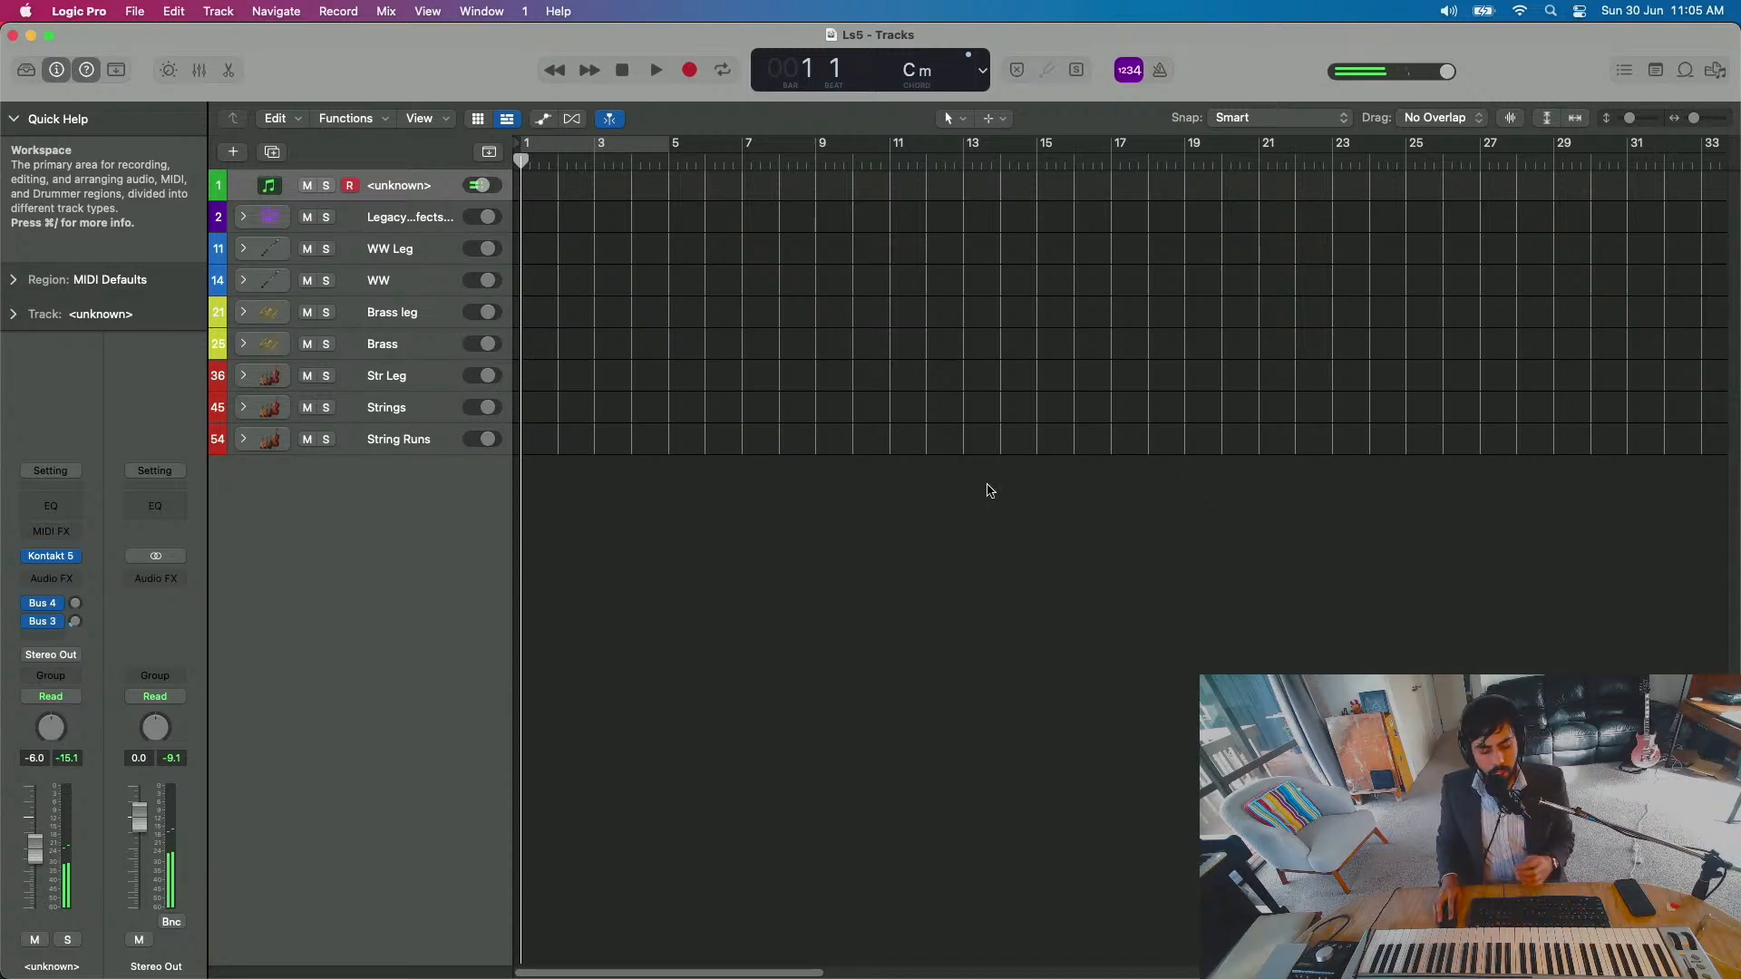
Step: Set the first track's volume to -5.1 dB and move the playhead to bar 2
drag(34, 847, 42, 864)
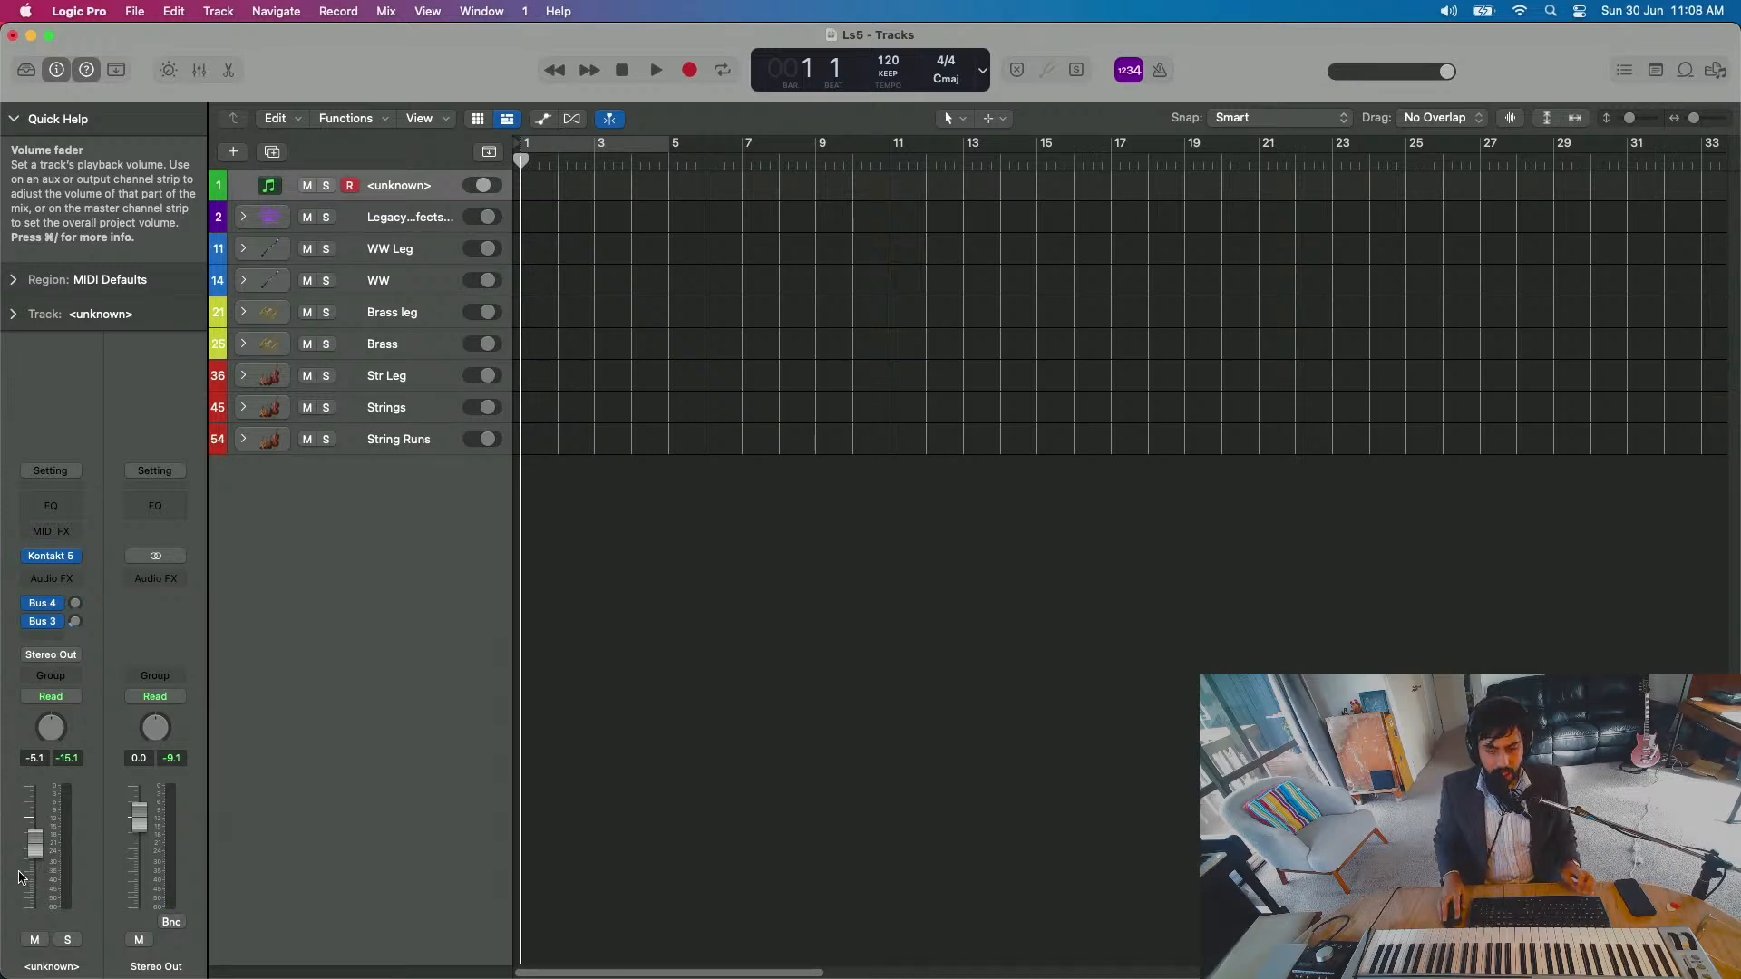
key(period)
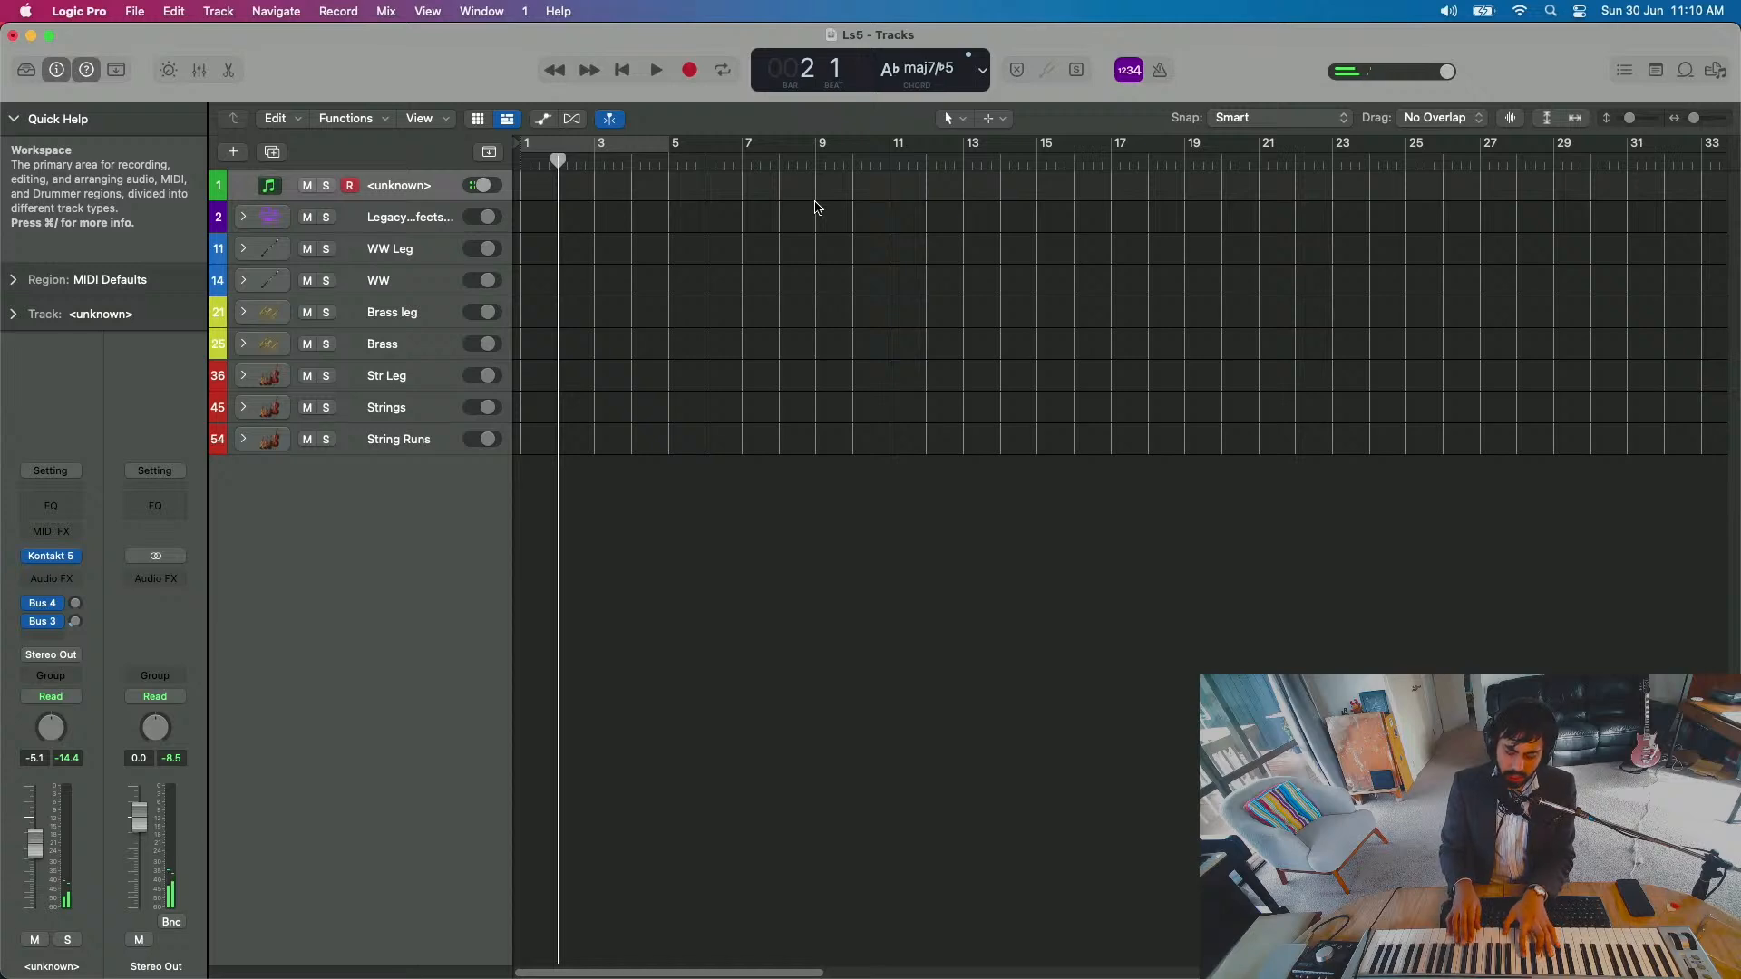
Step: Expand the Str Leg track stack and select the WW Leg stack
click(241, 374)
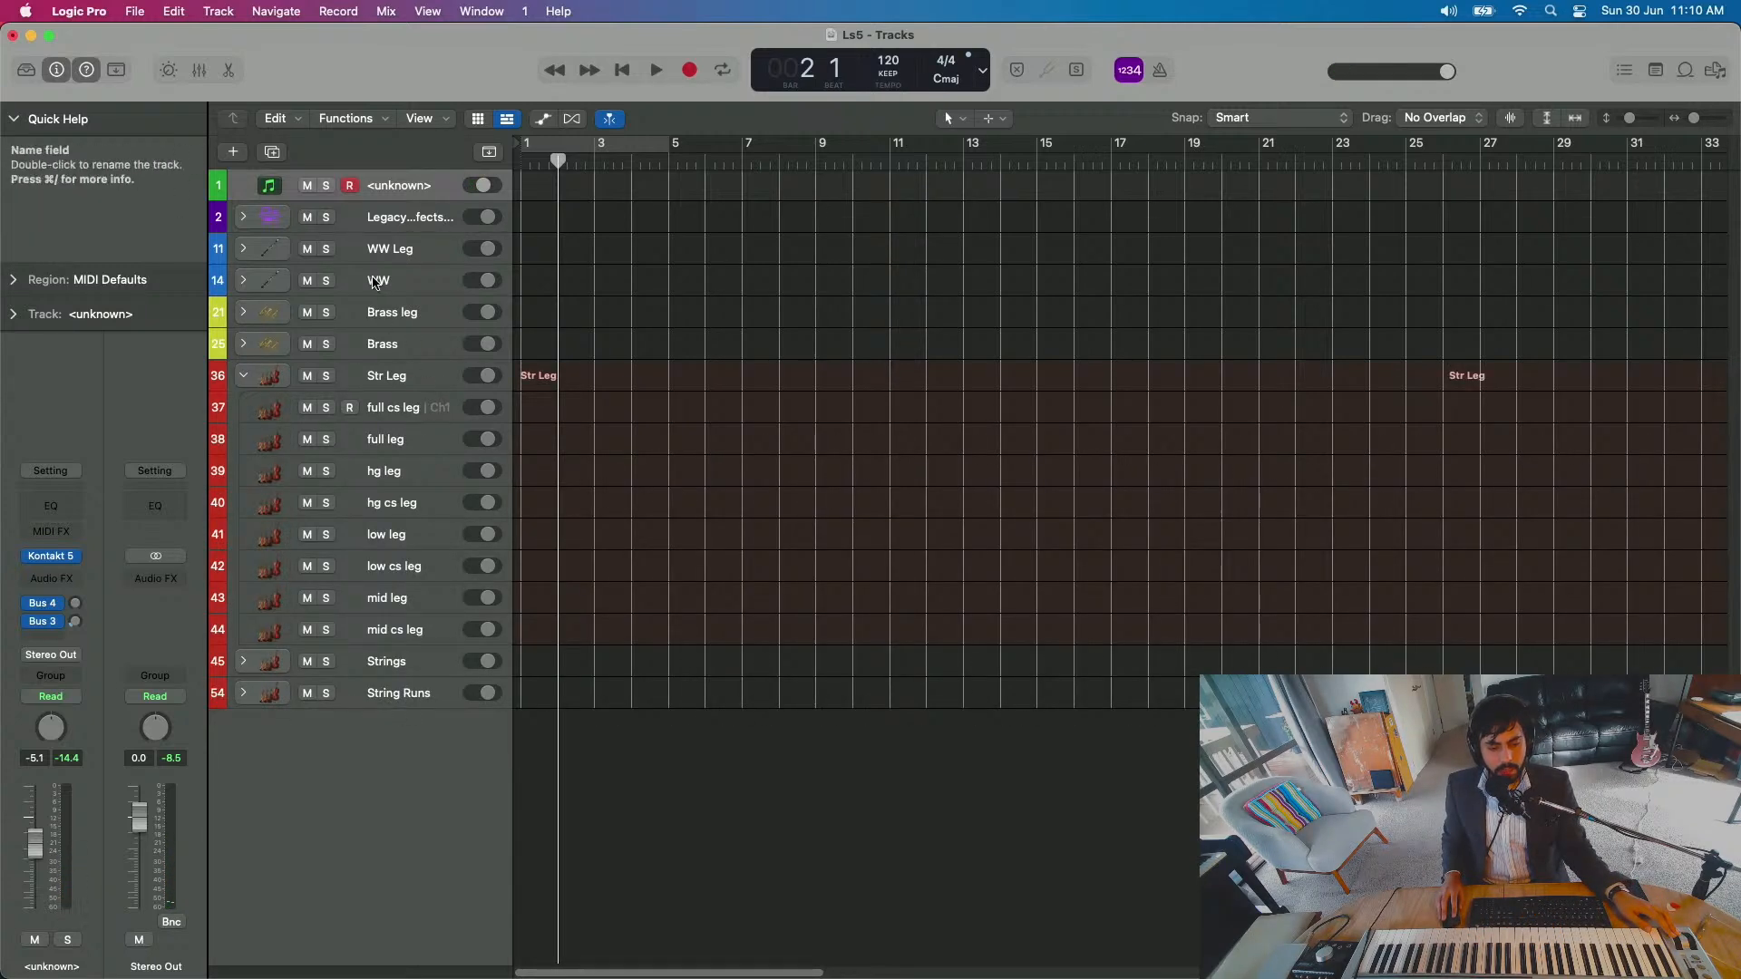
click(261, 254)
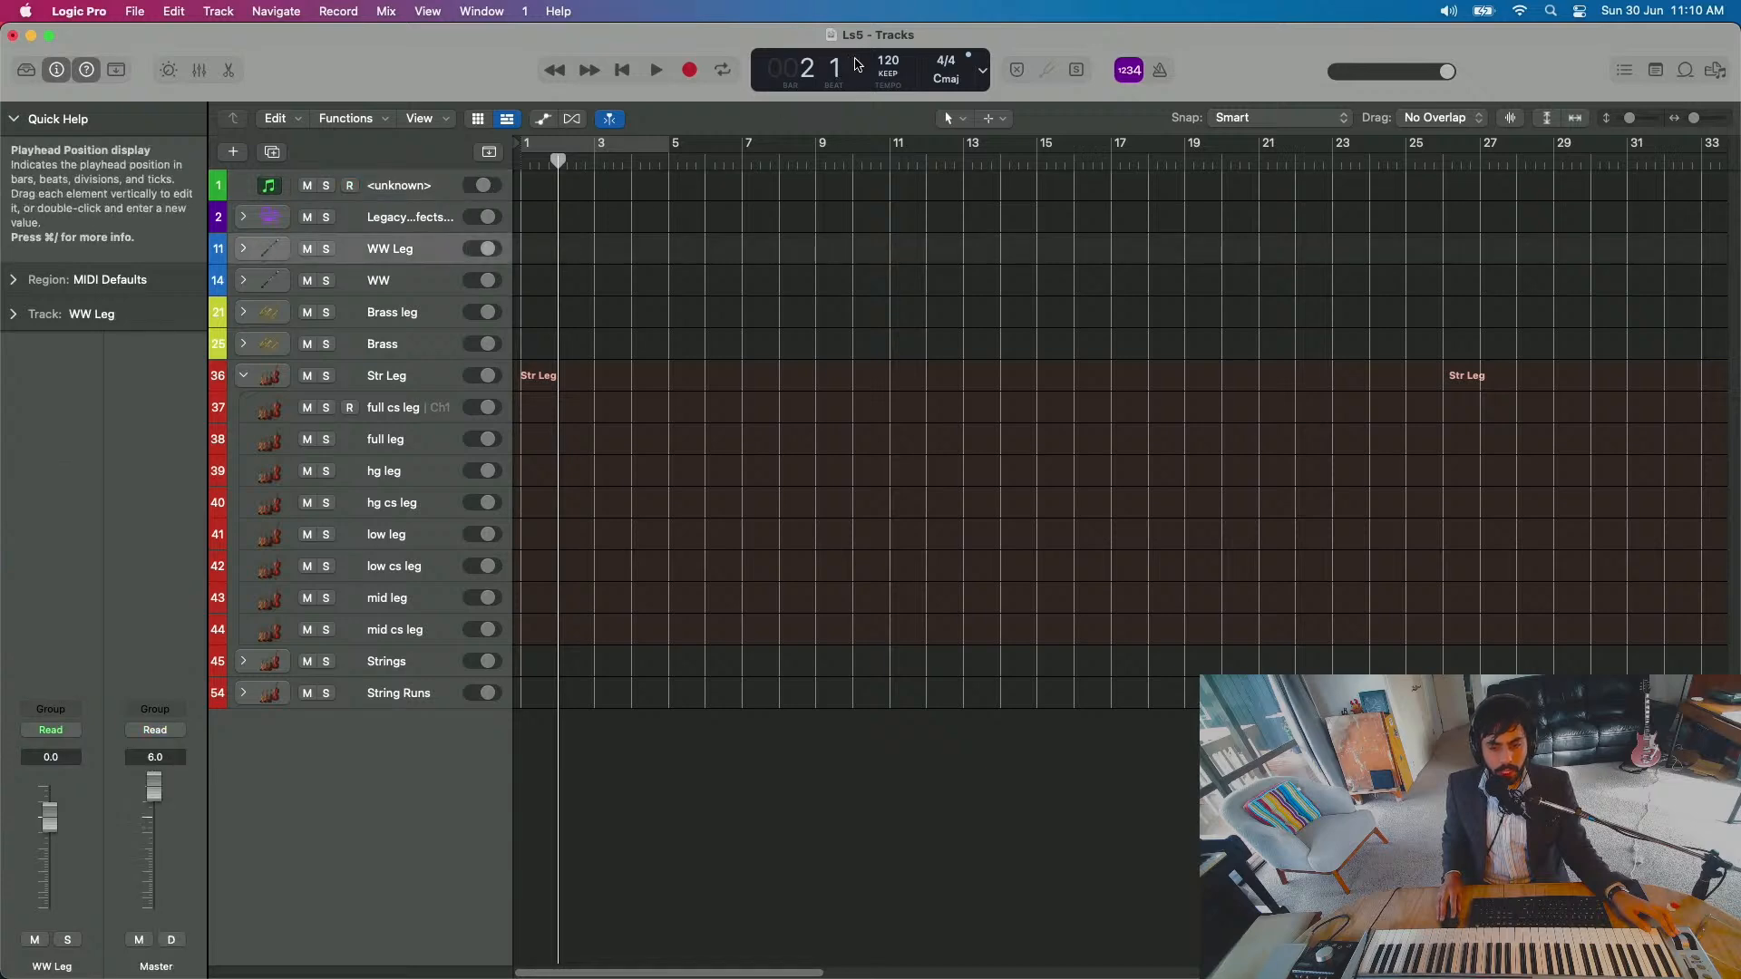
Step: Set the project tempo to 81 BPM and turn on the metronome, checking the click with a short playback
drag(891, 59, 864, 184)
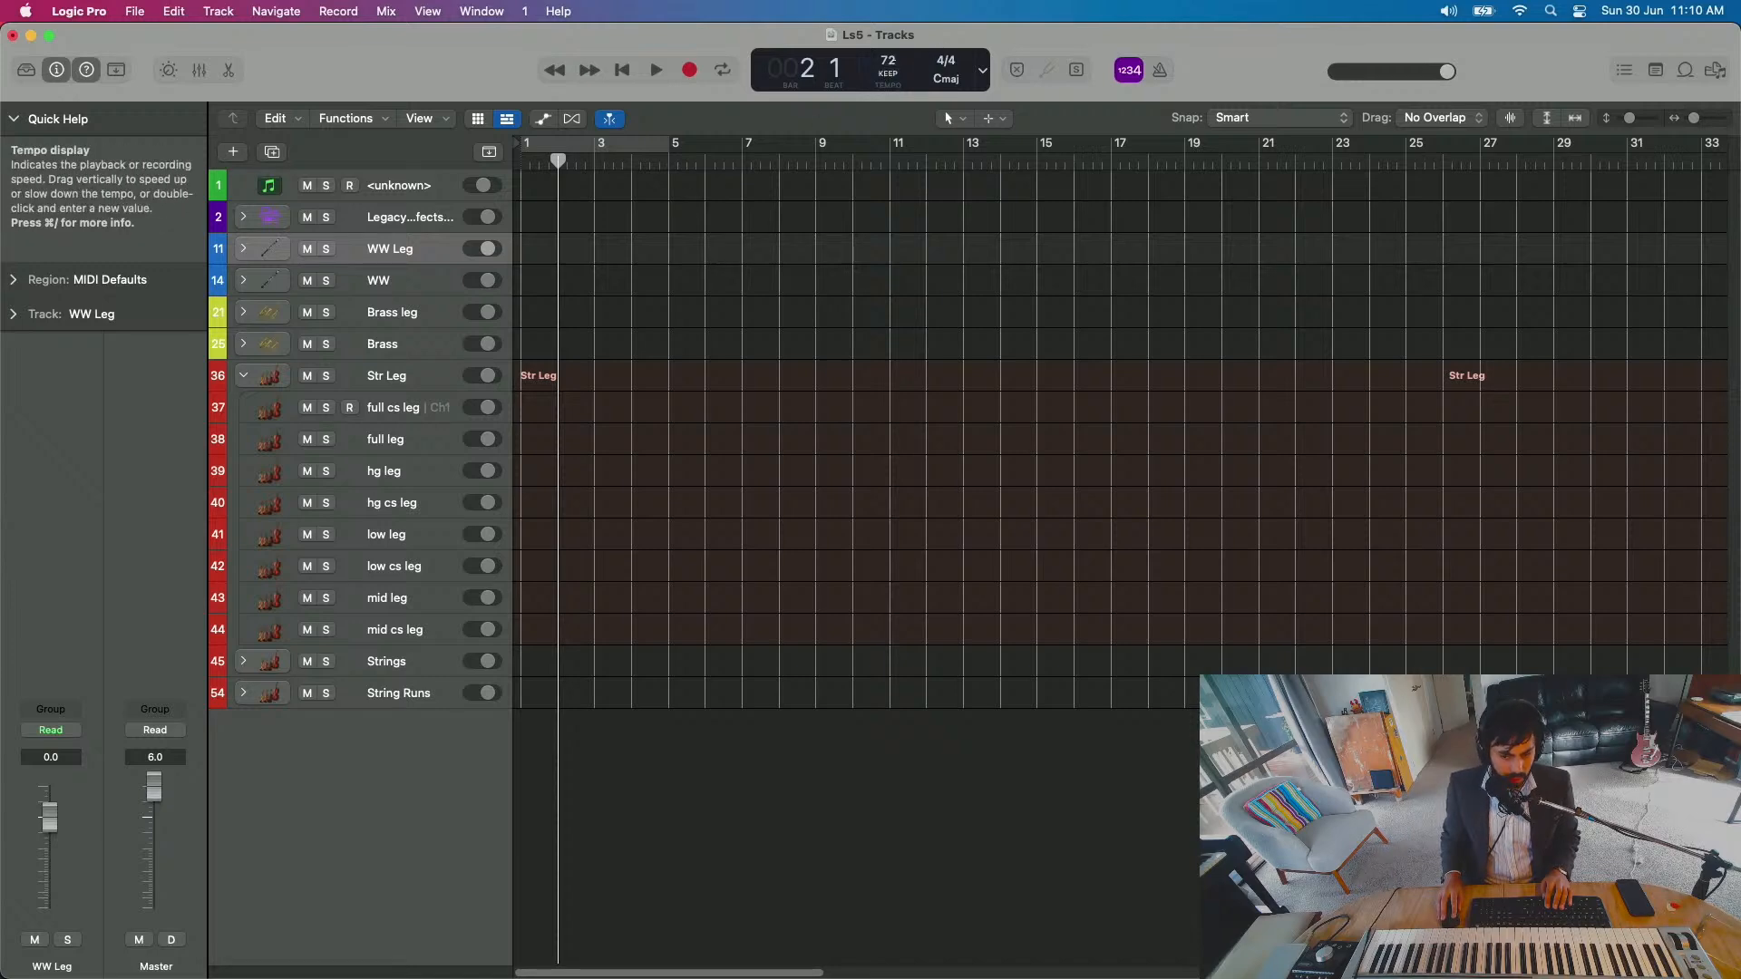
key(k)
key(space)
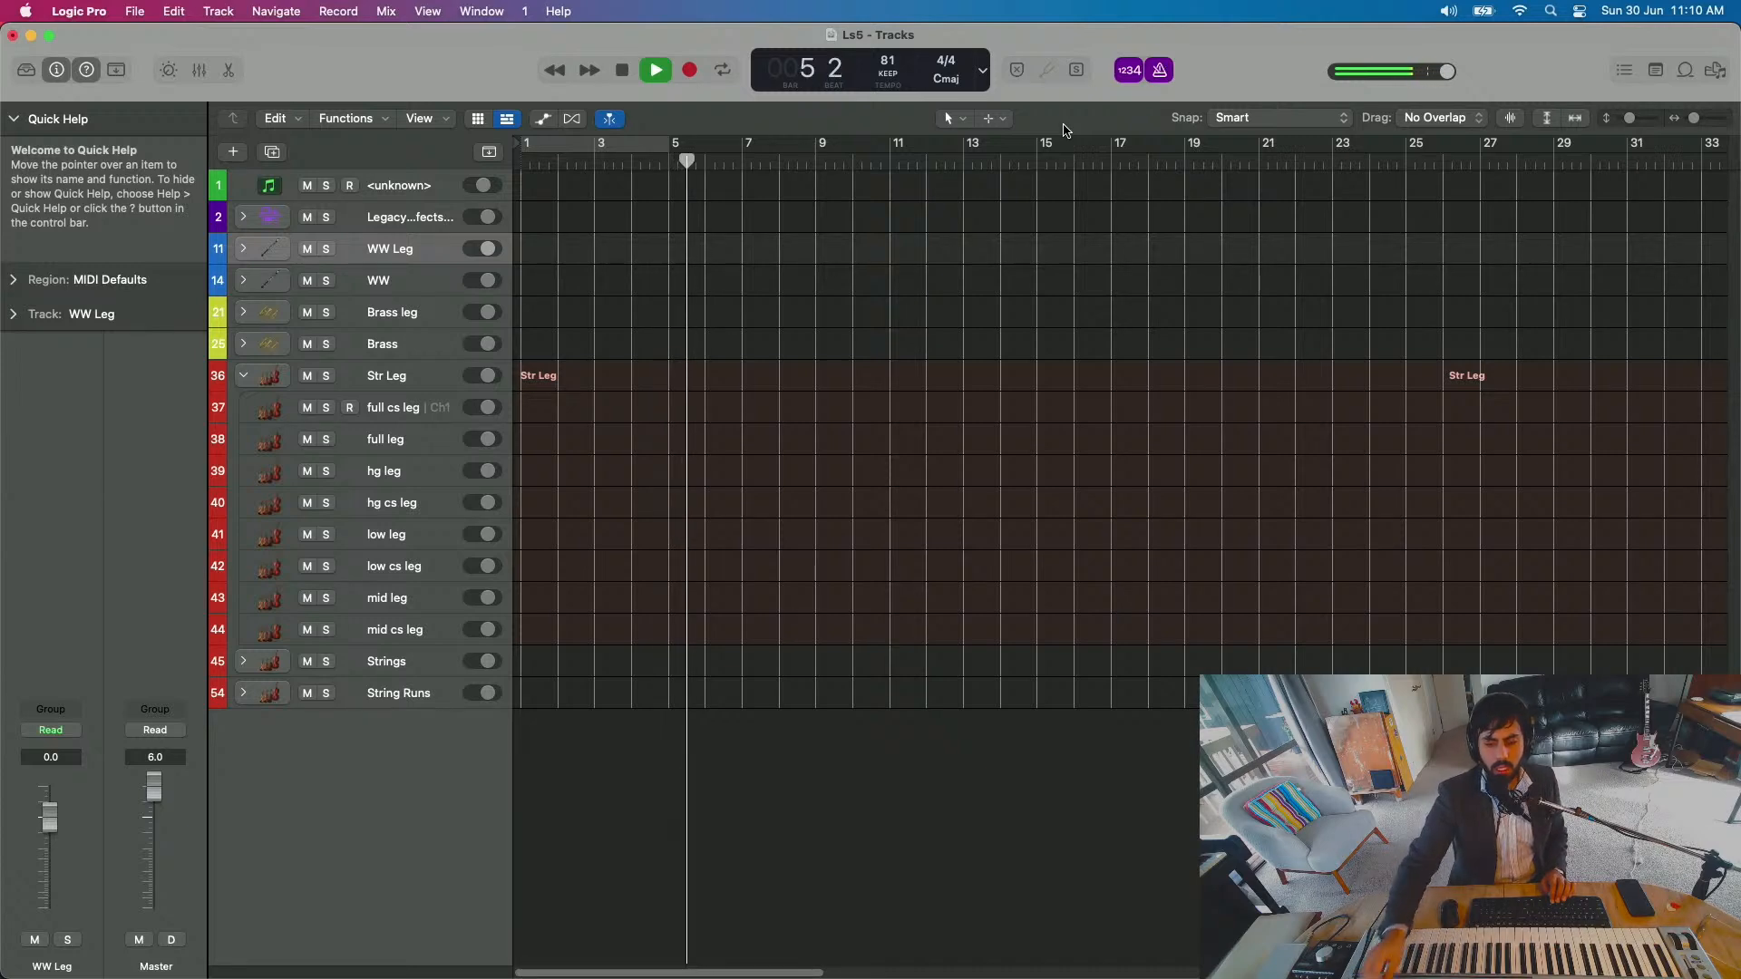
key(space)
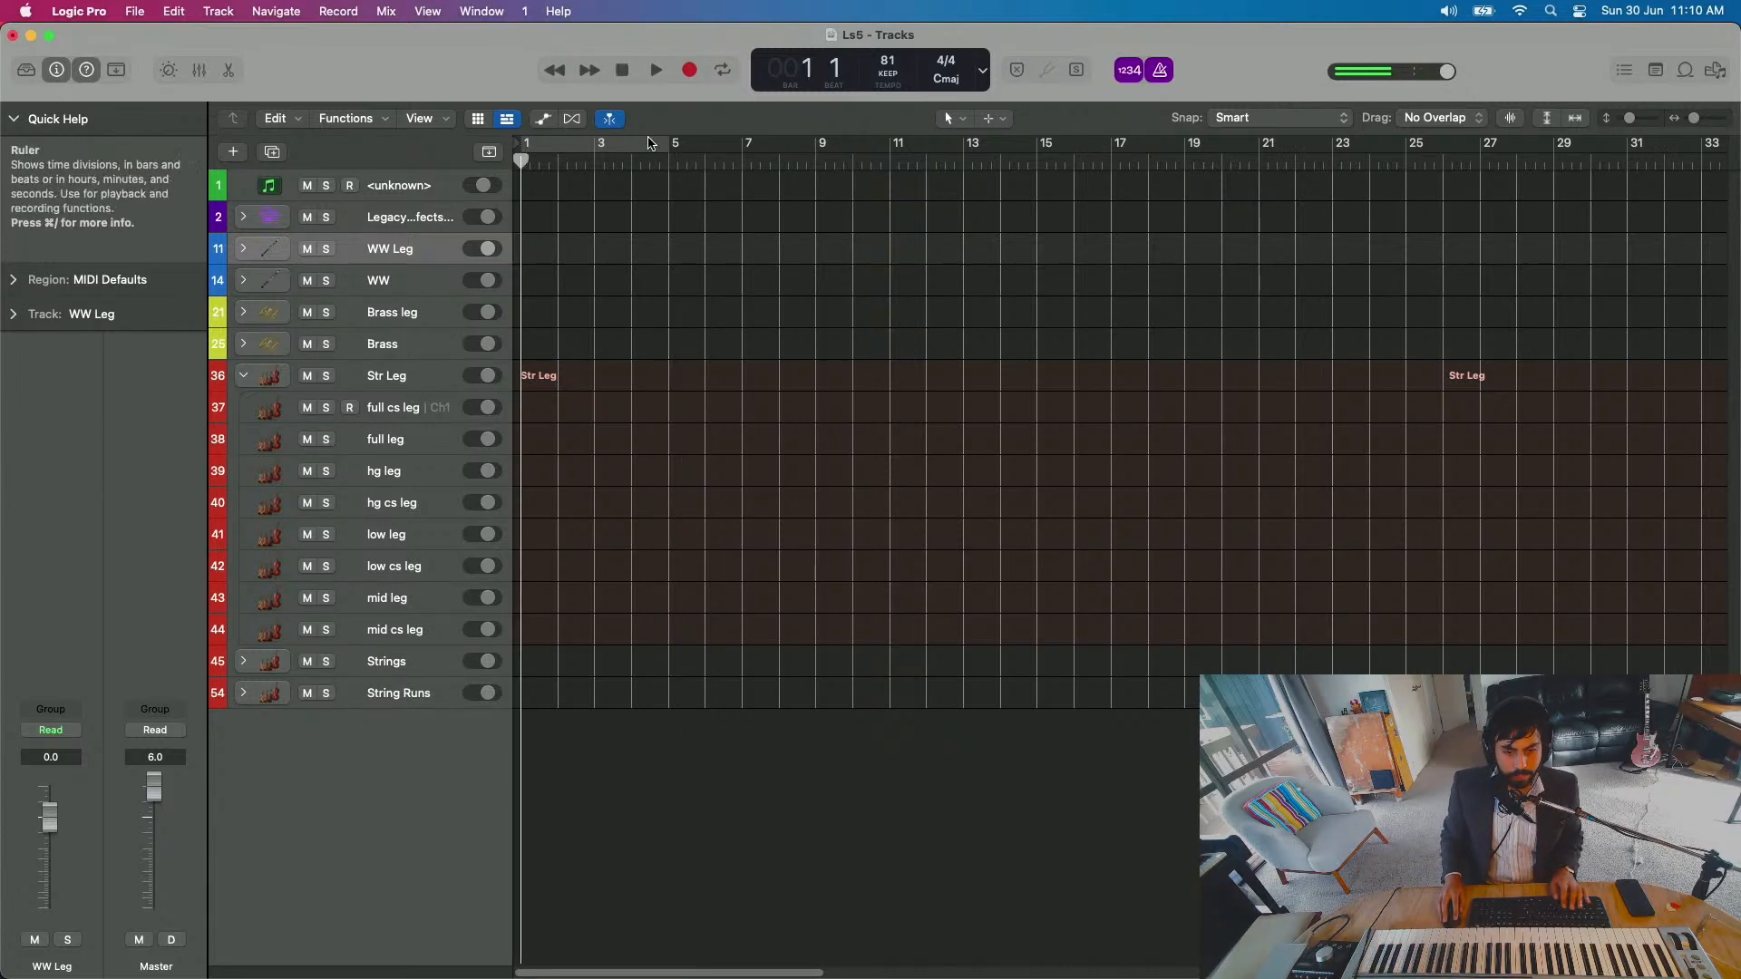
Step: Move the playhead to bar 2
click(547, 144)
click(561, 155)
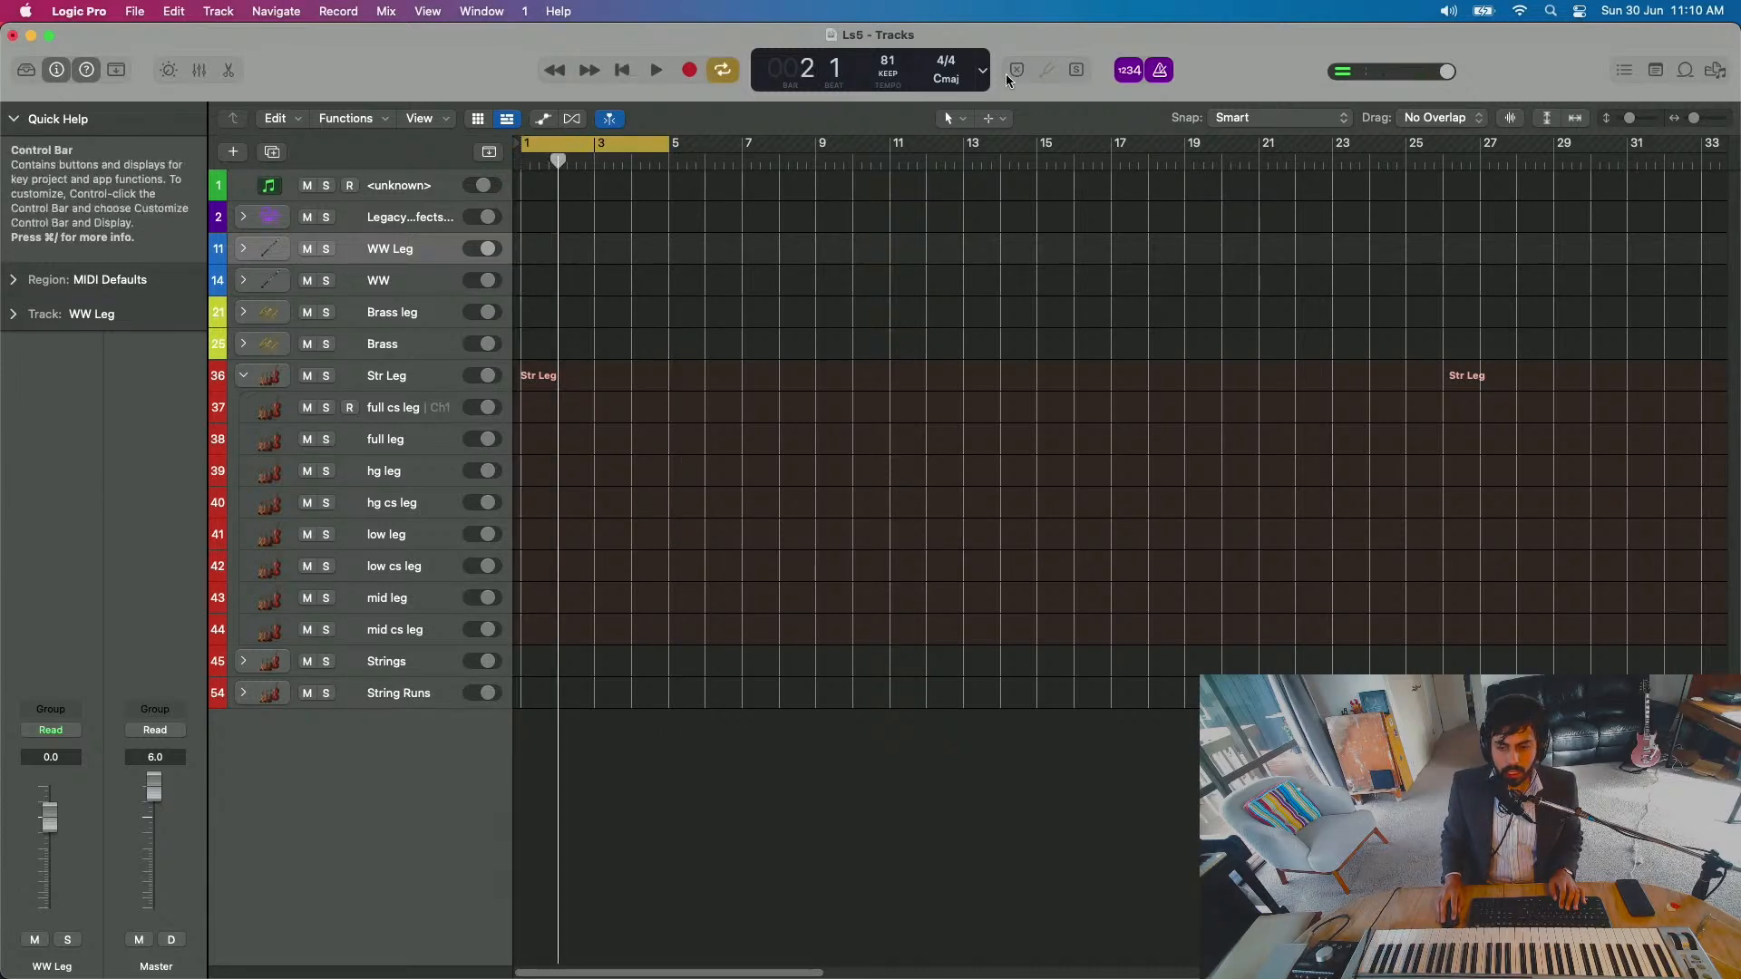
Step: Open the metronome settings to examine the click's volume and options
right_click(1171, 85)
click(1211, 50)
right_click(1163, 71)
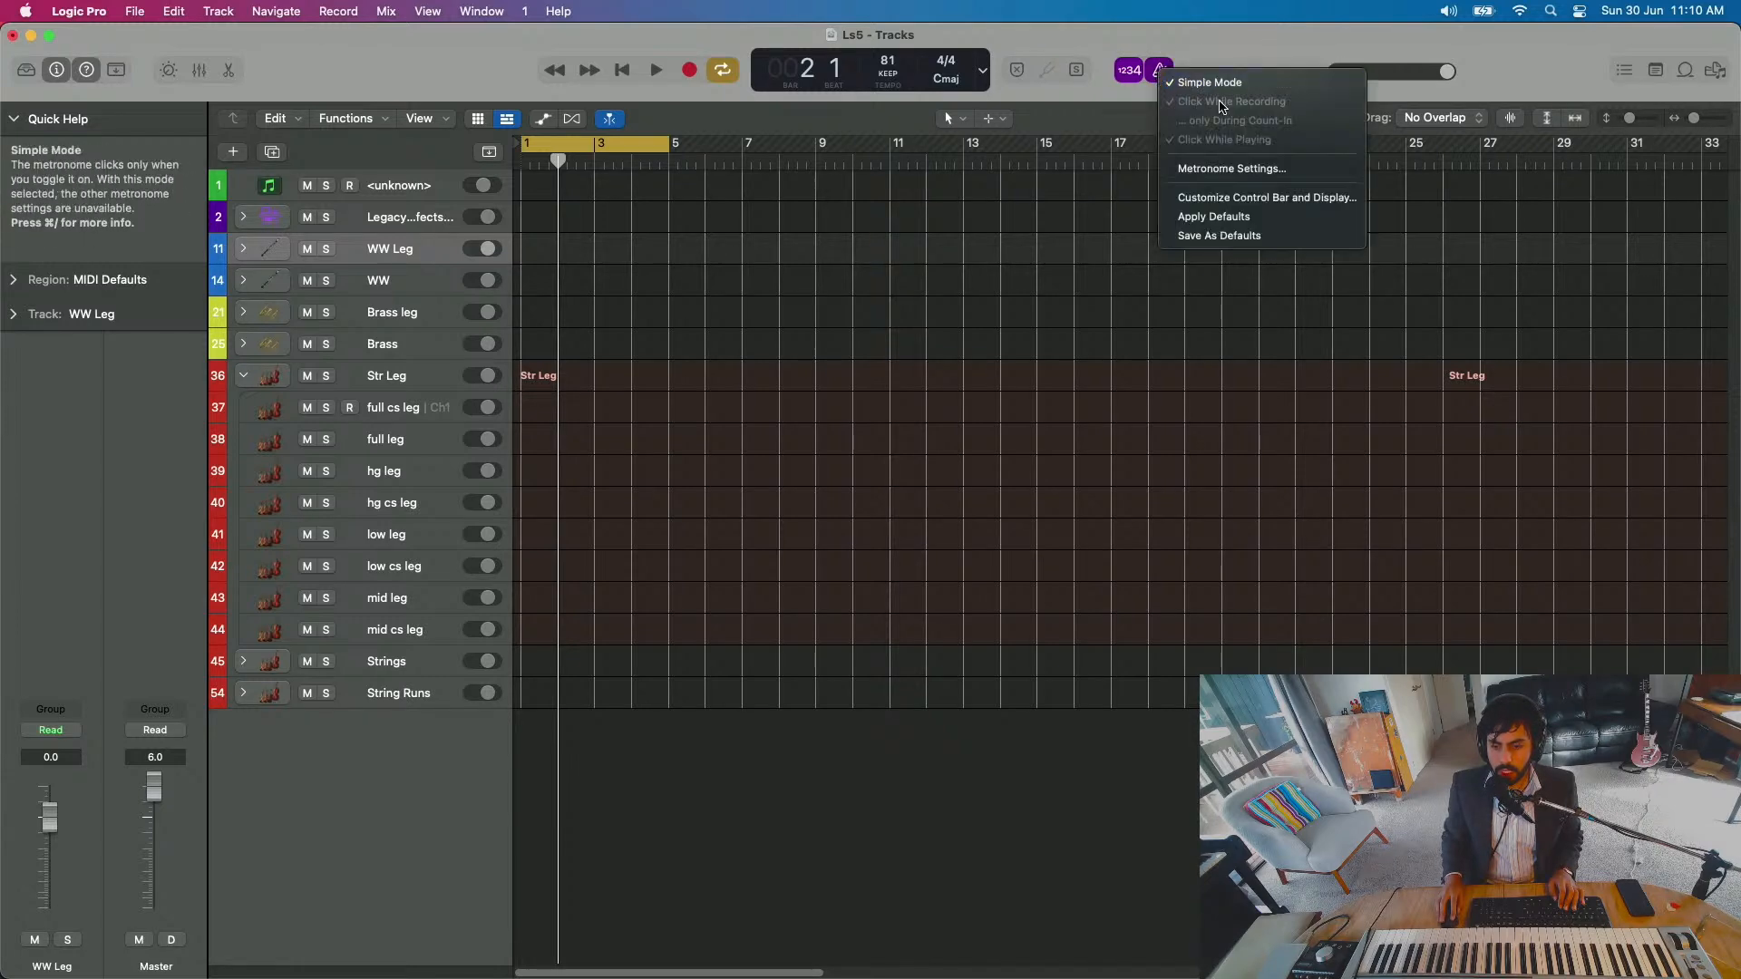
click(1224, 168)
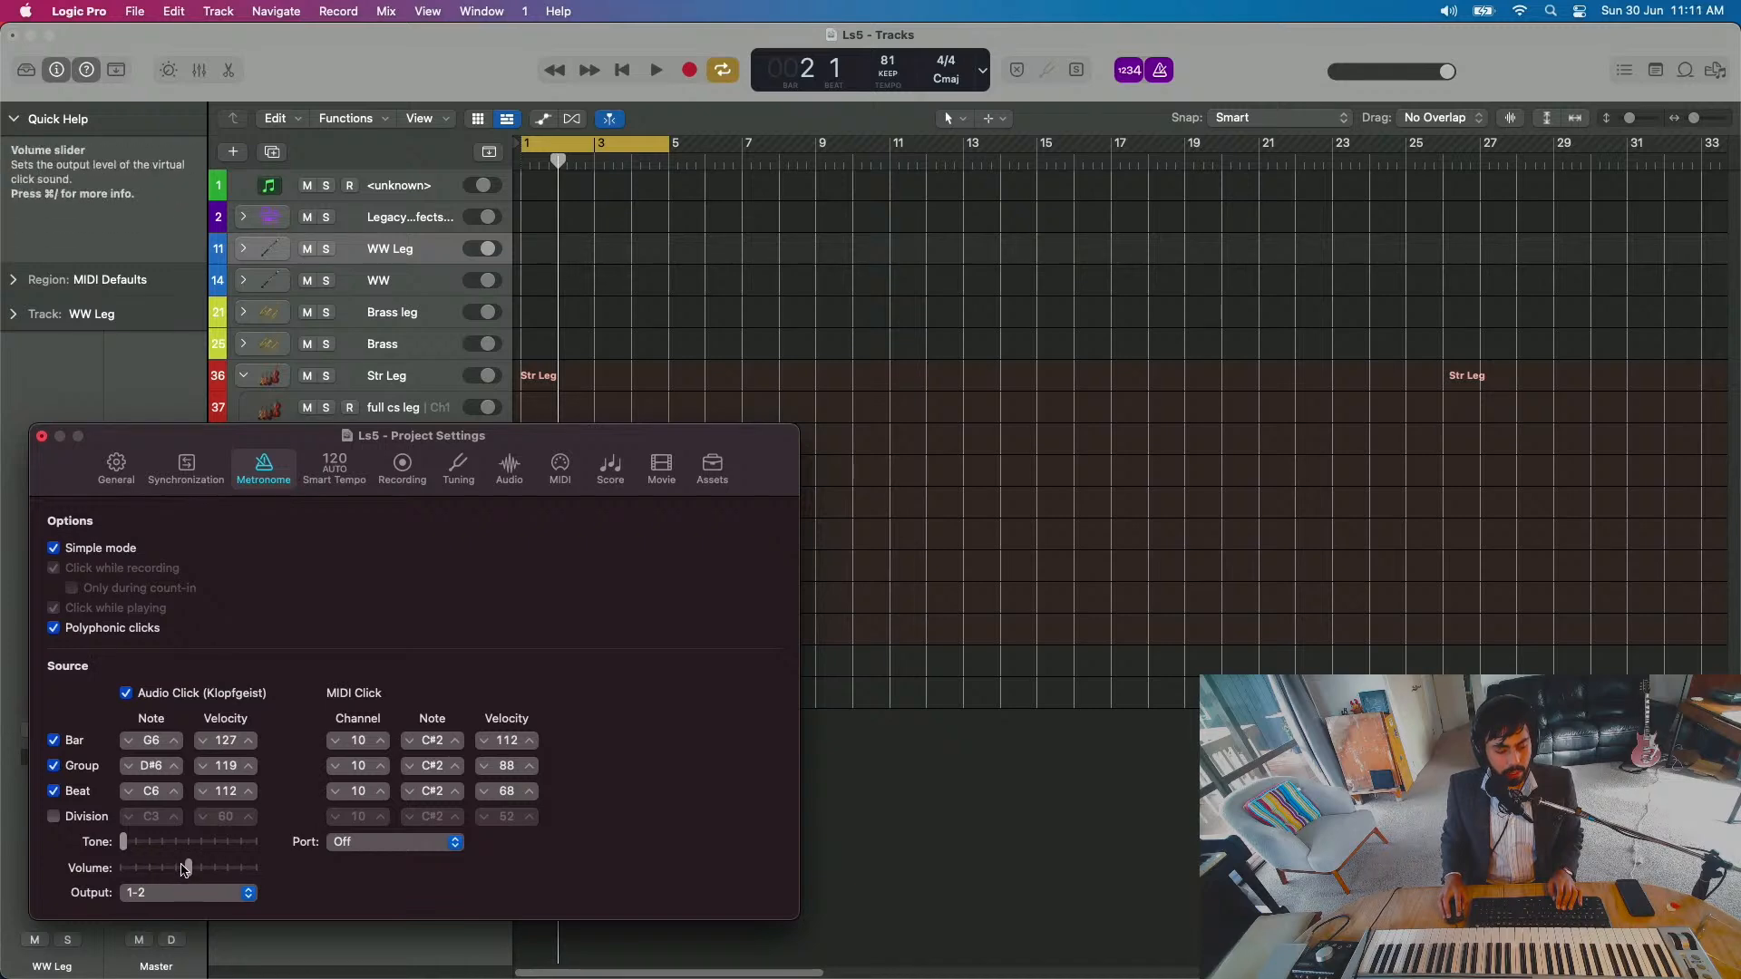
click(40, 436)
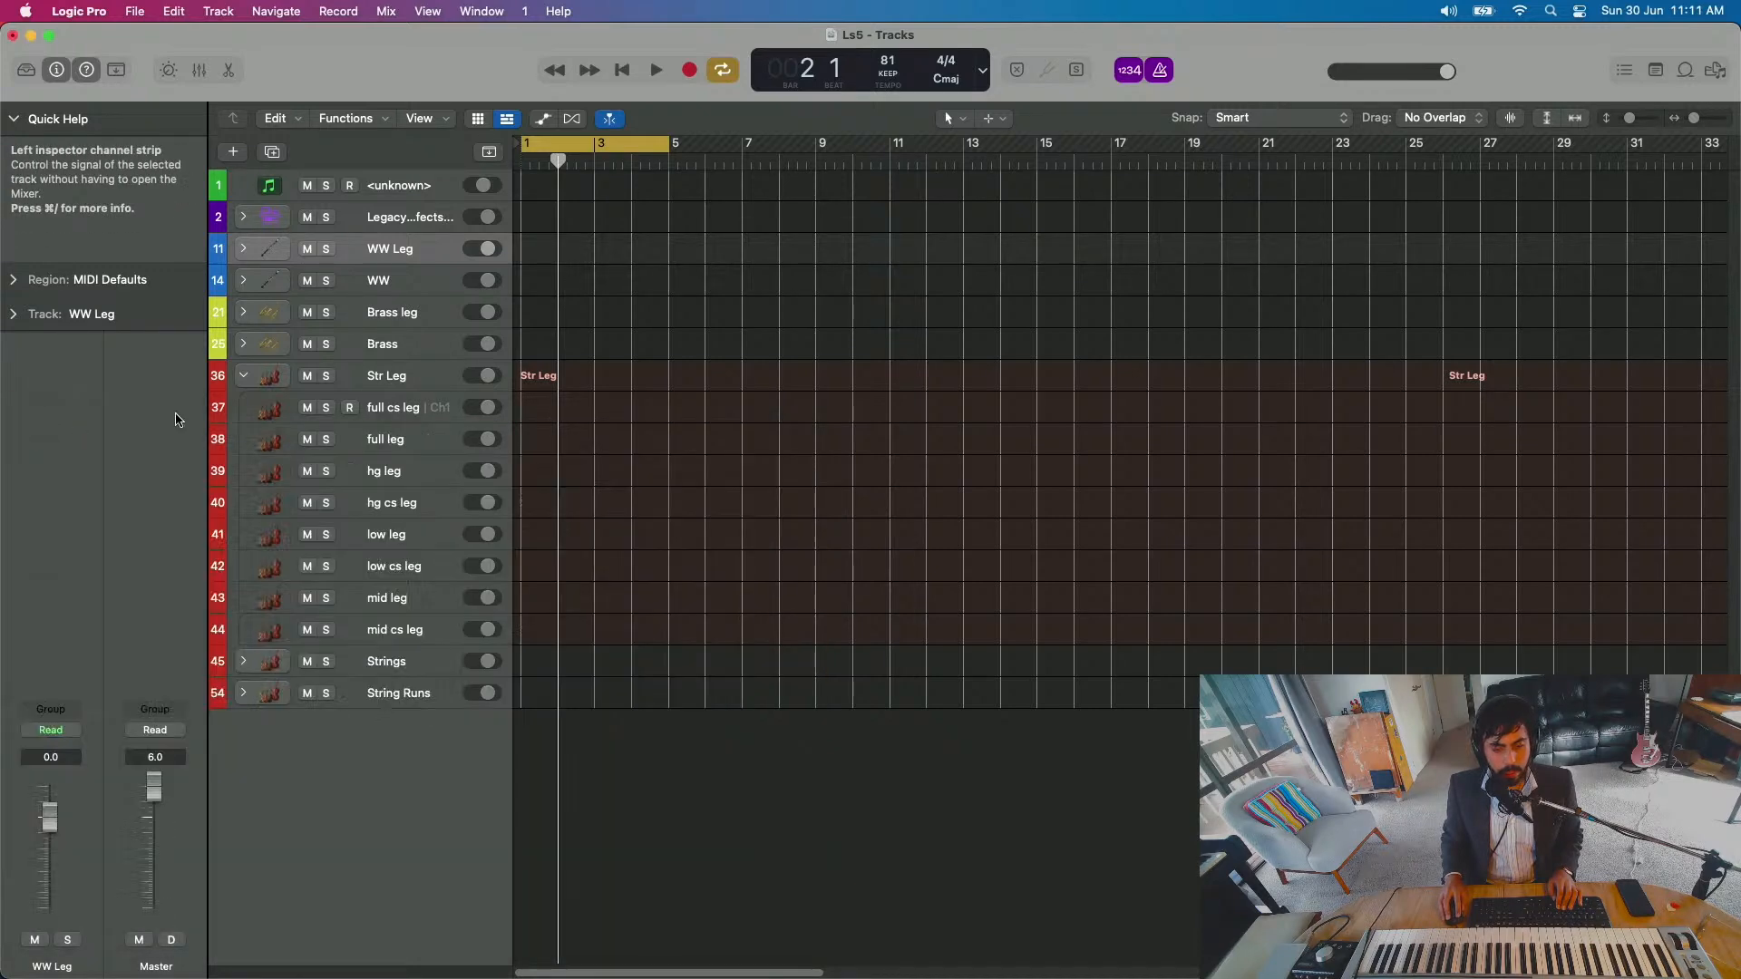
Step: Turn off cycle mode and record a MIDI melody on the High leg track of the WW Leg stack from bar 2 to about bar 8
key(c)
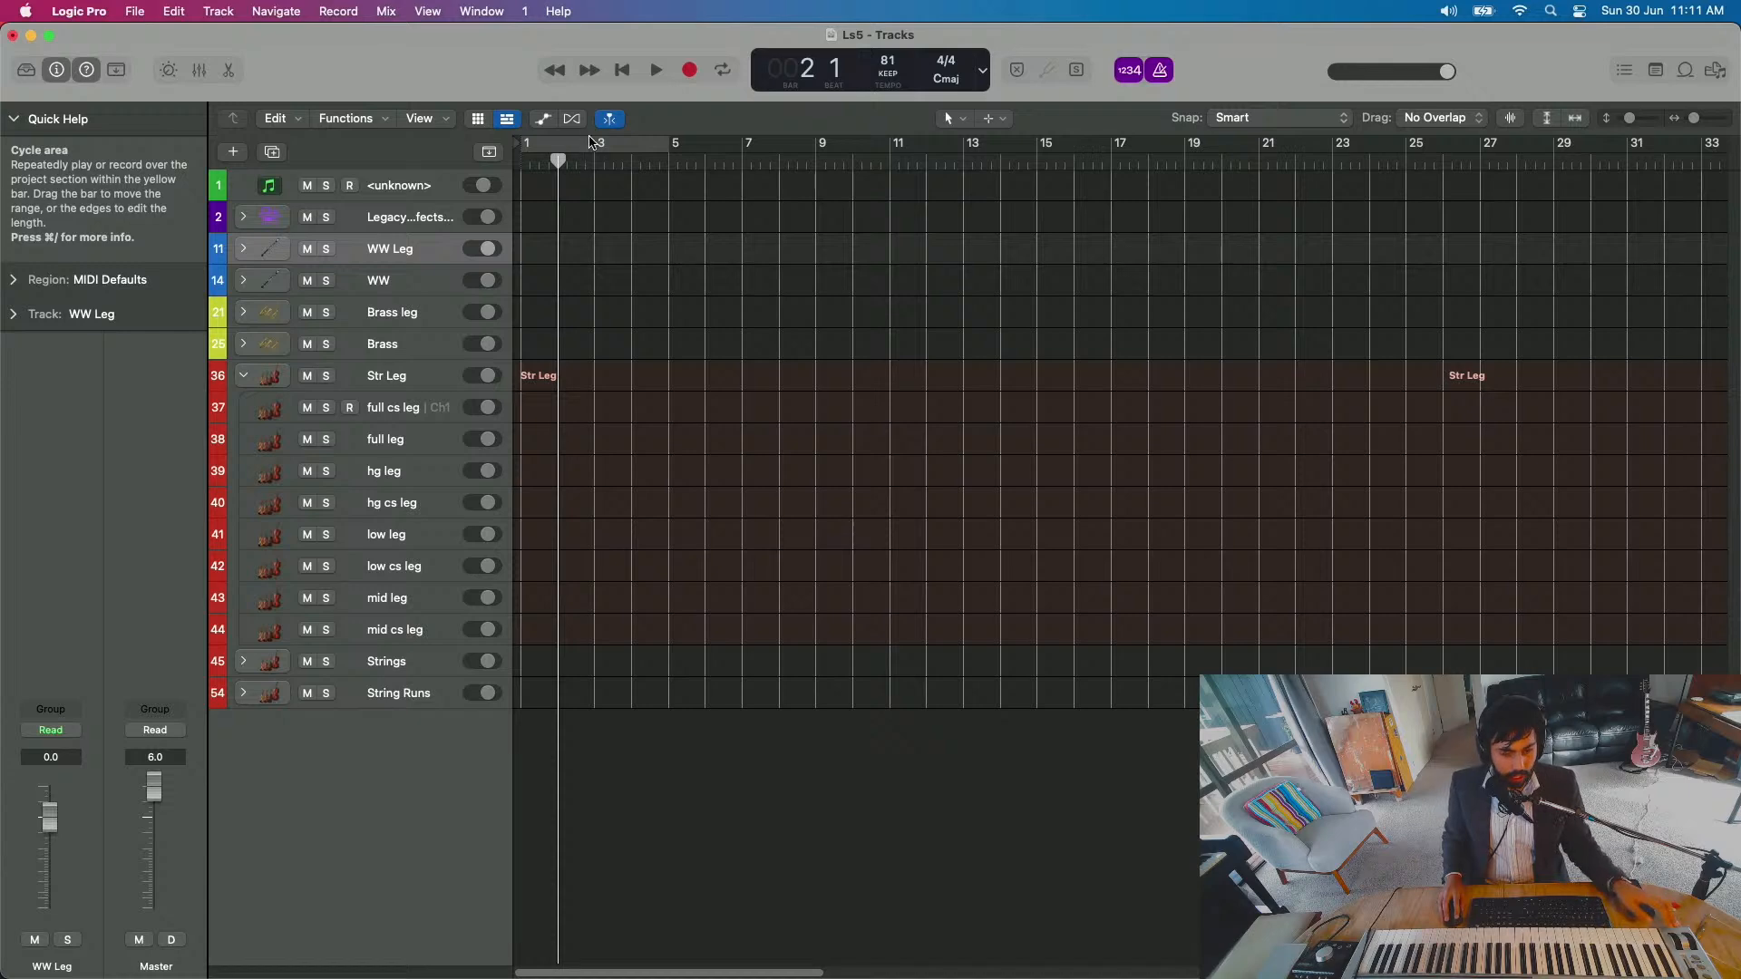
click(243, 248)
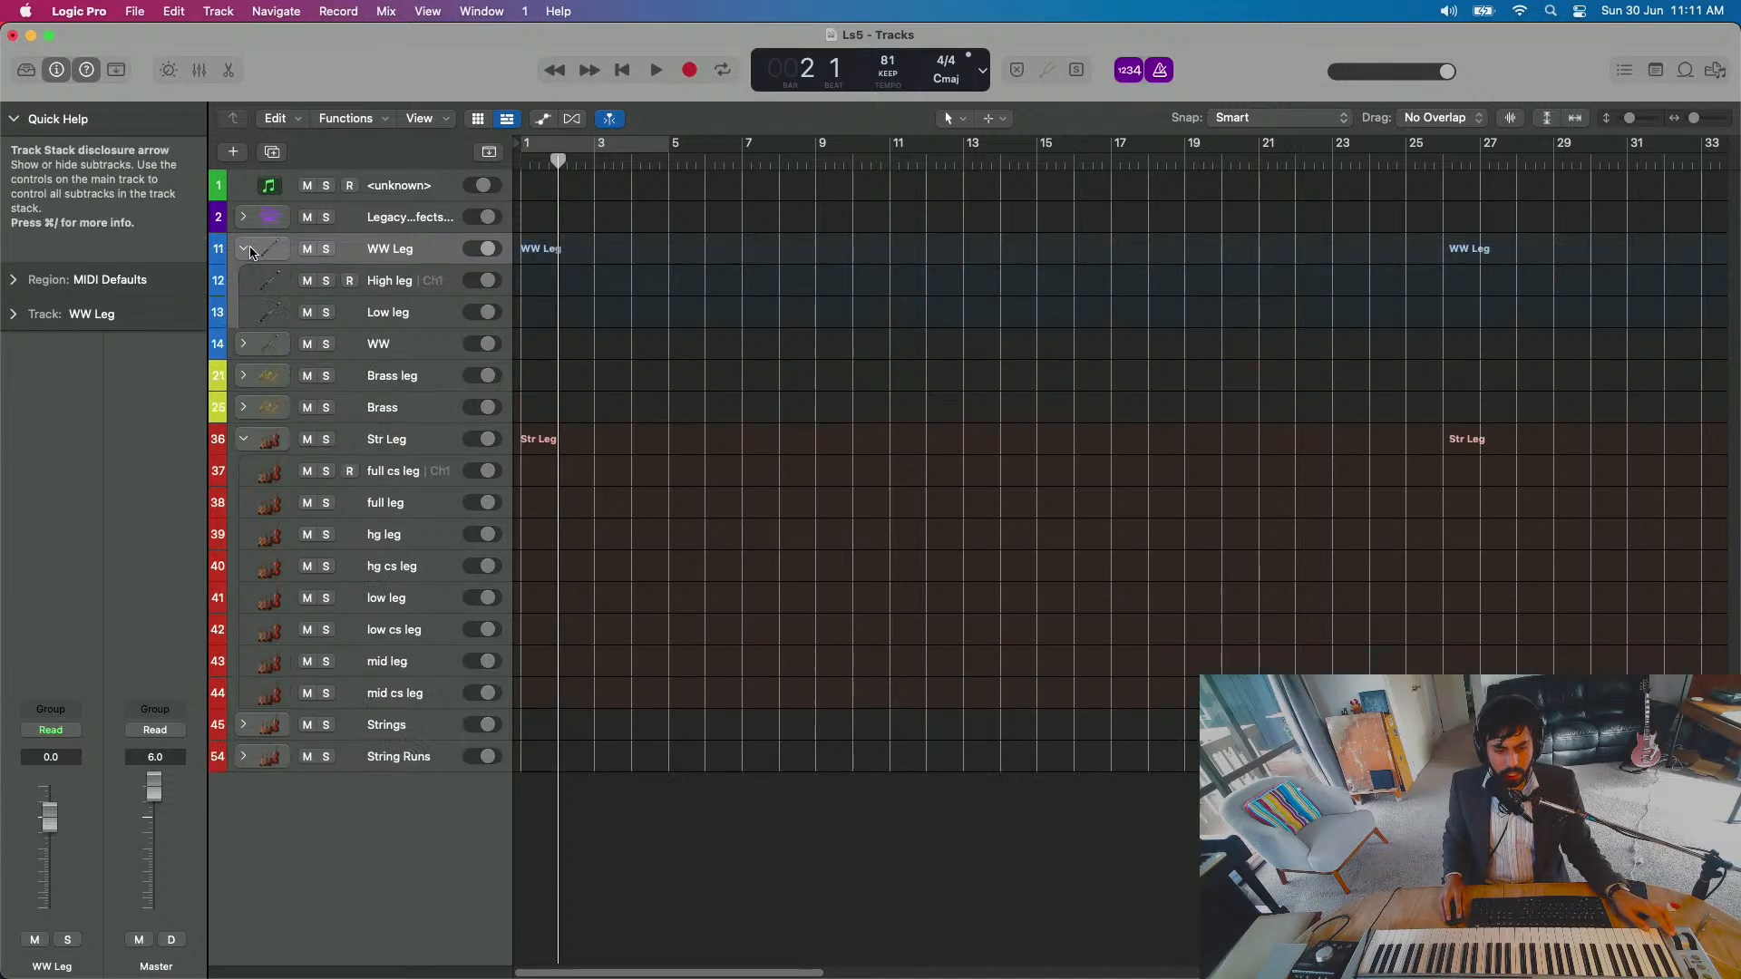
click(430, 282)
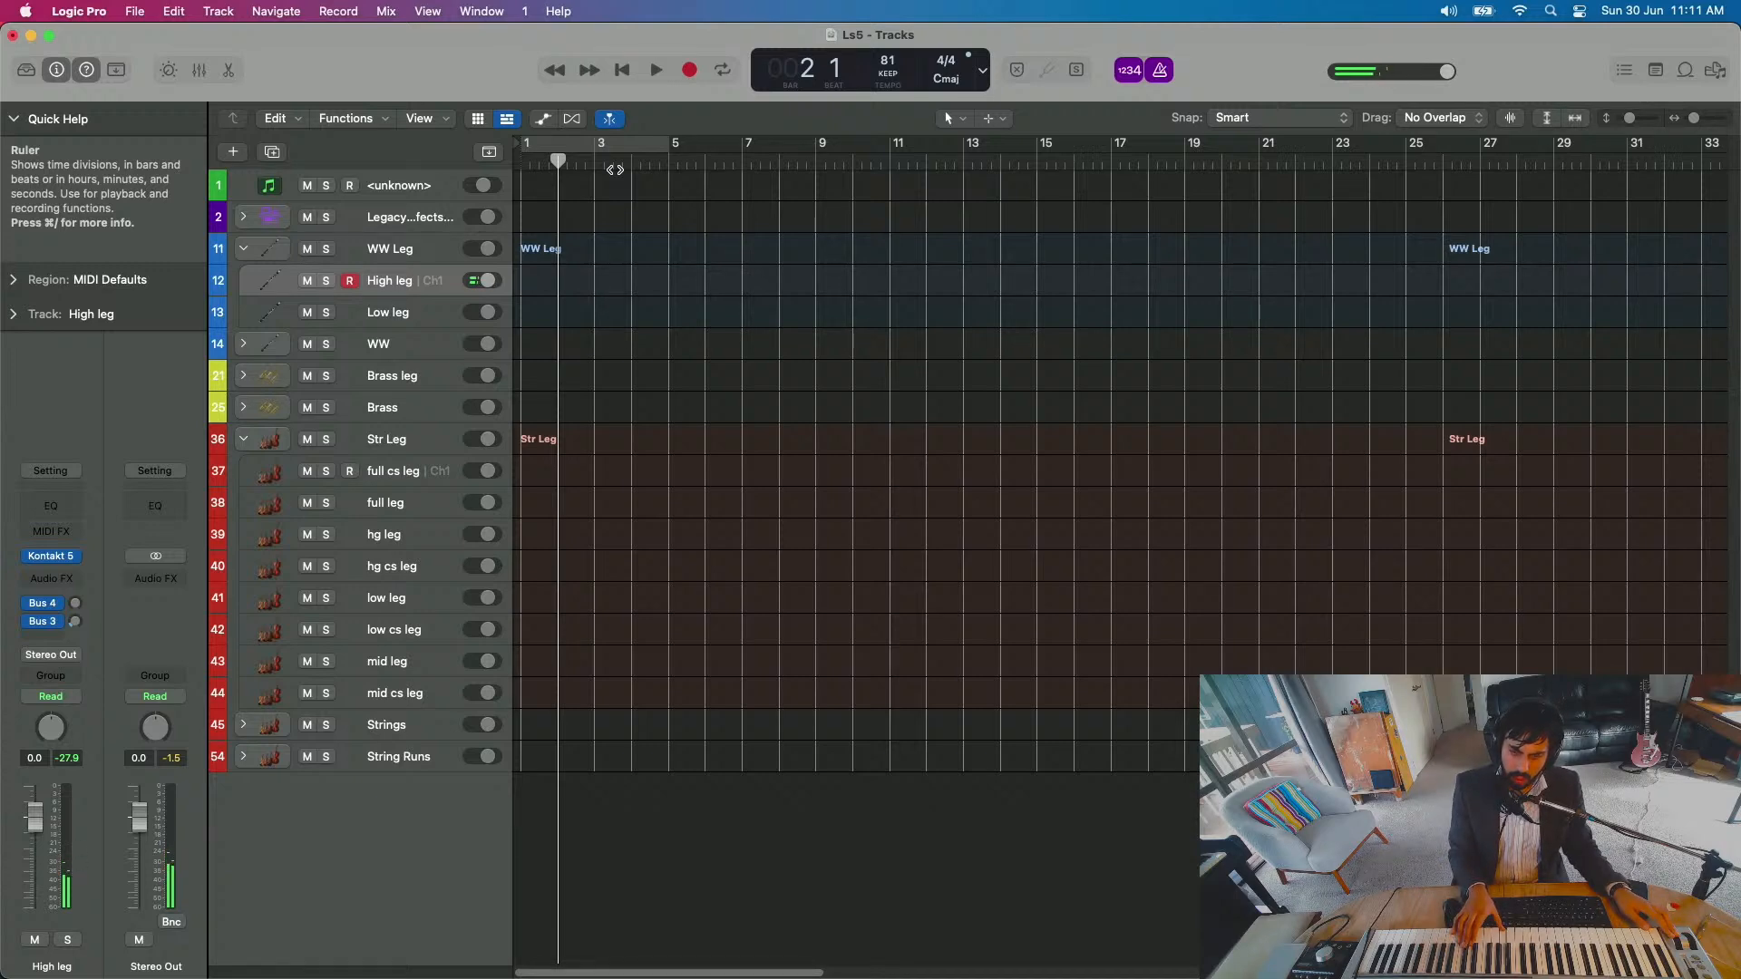
key(r)
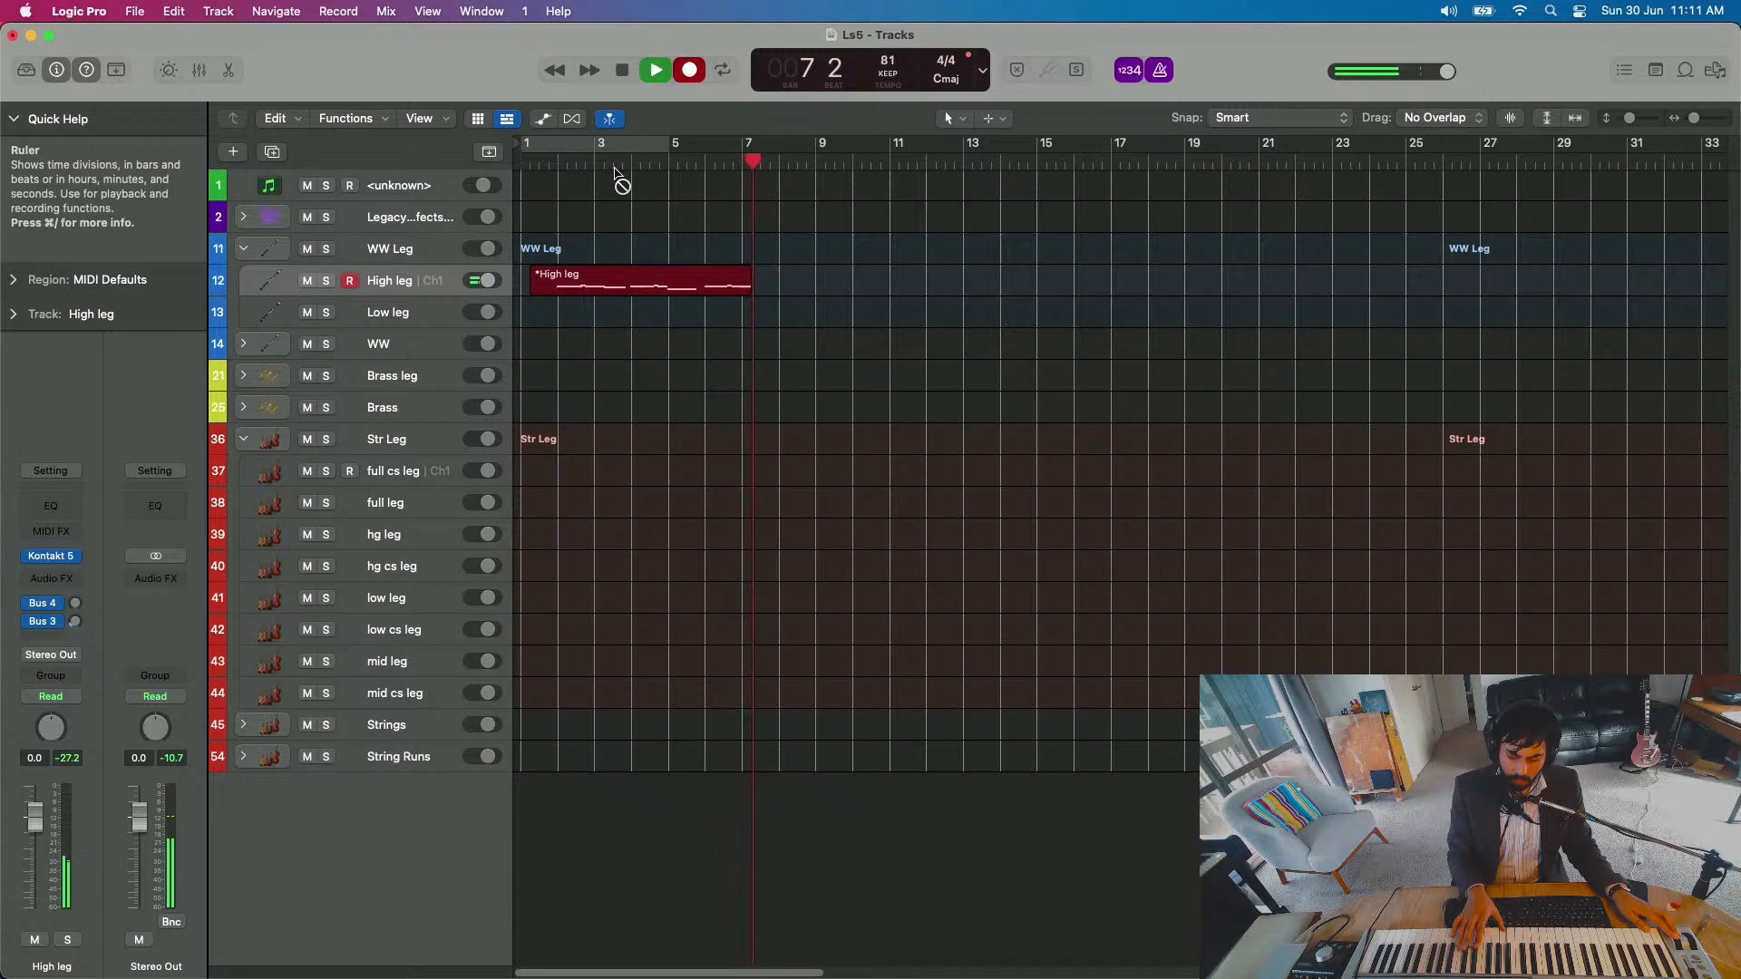
key(space)
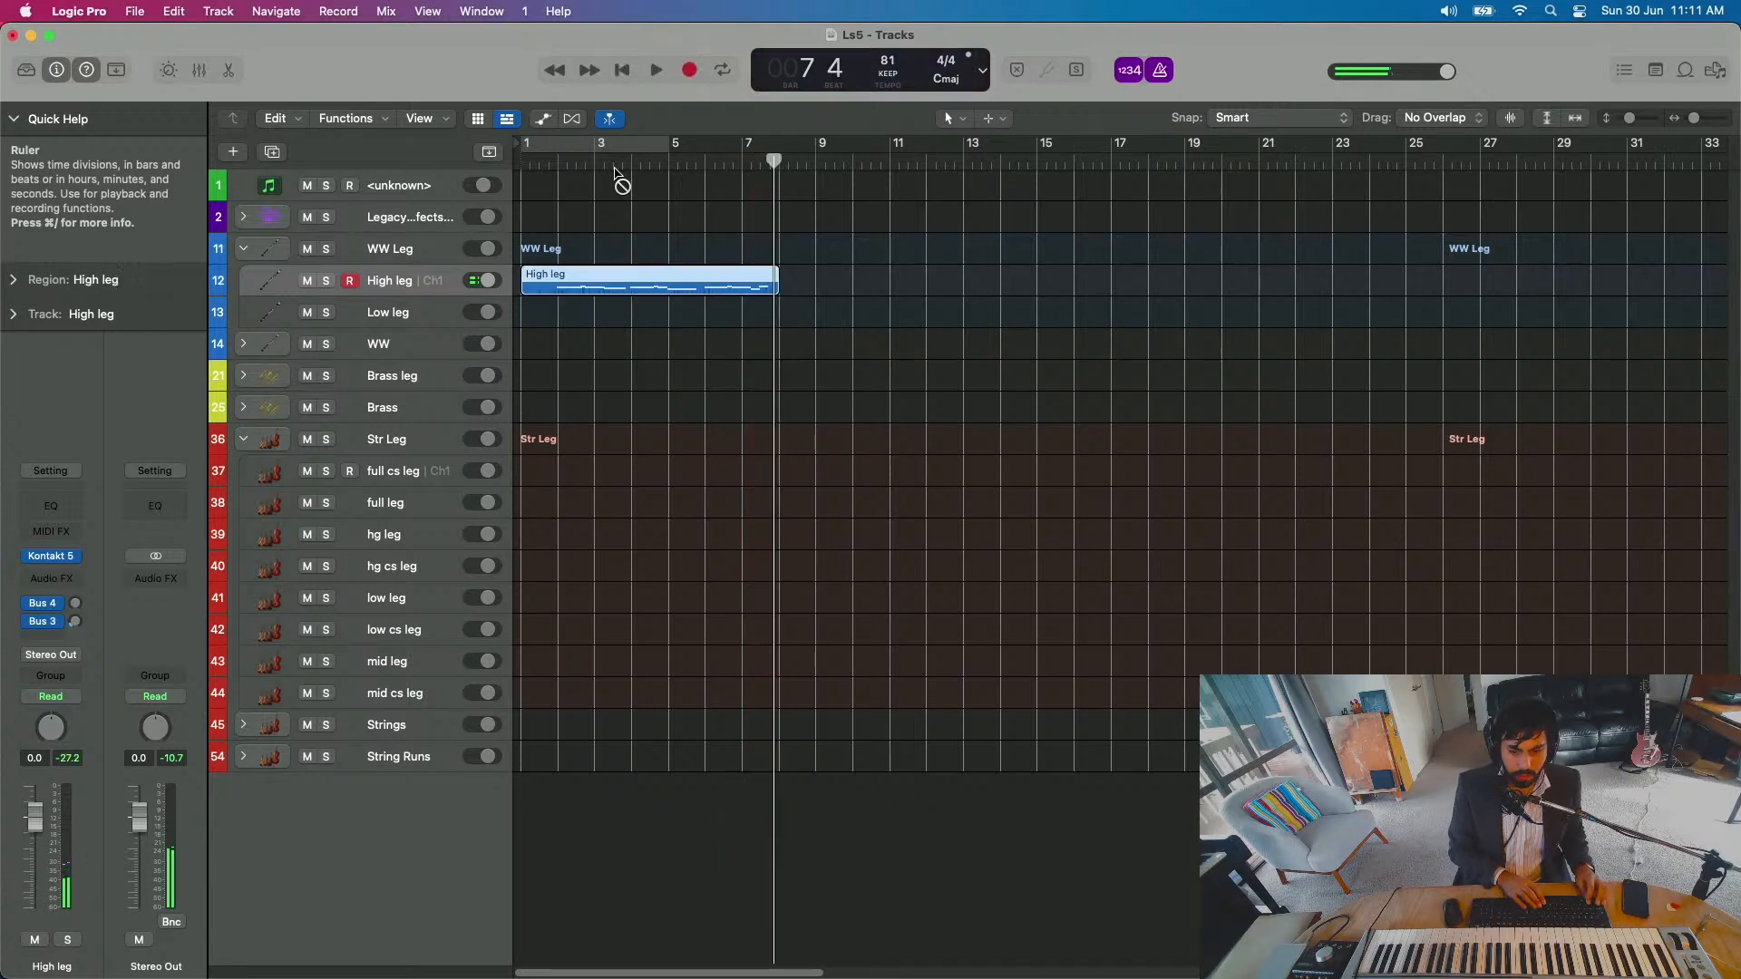
Step: Open the High leg region in the Piano Roll and transpose its last note up to C6
double_click(753, 283)
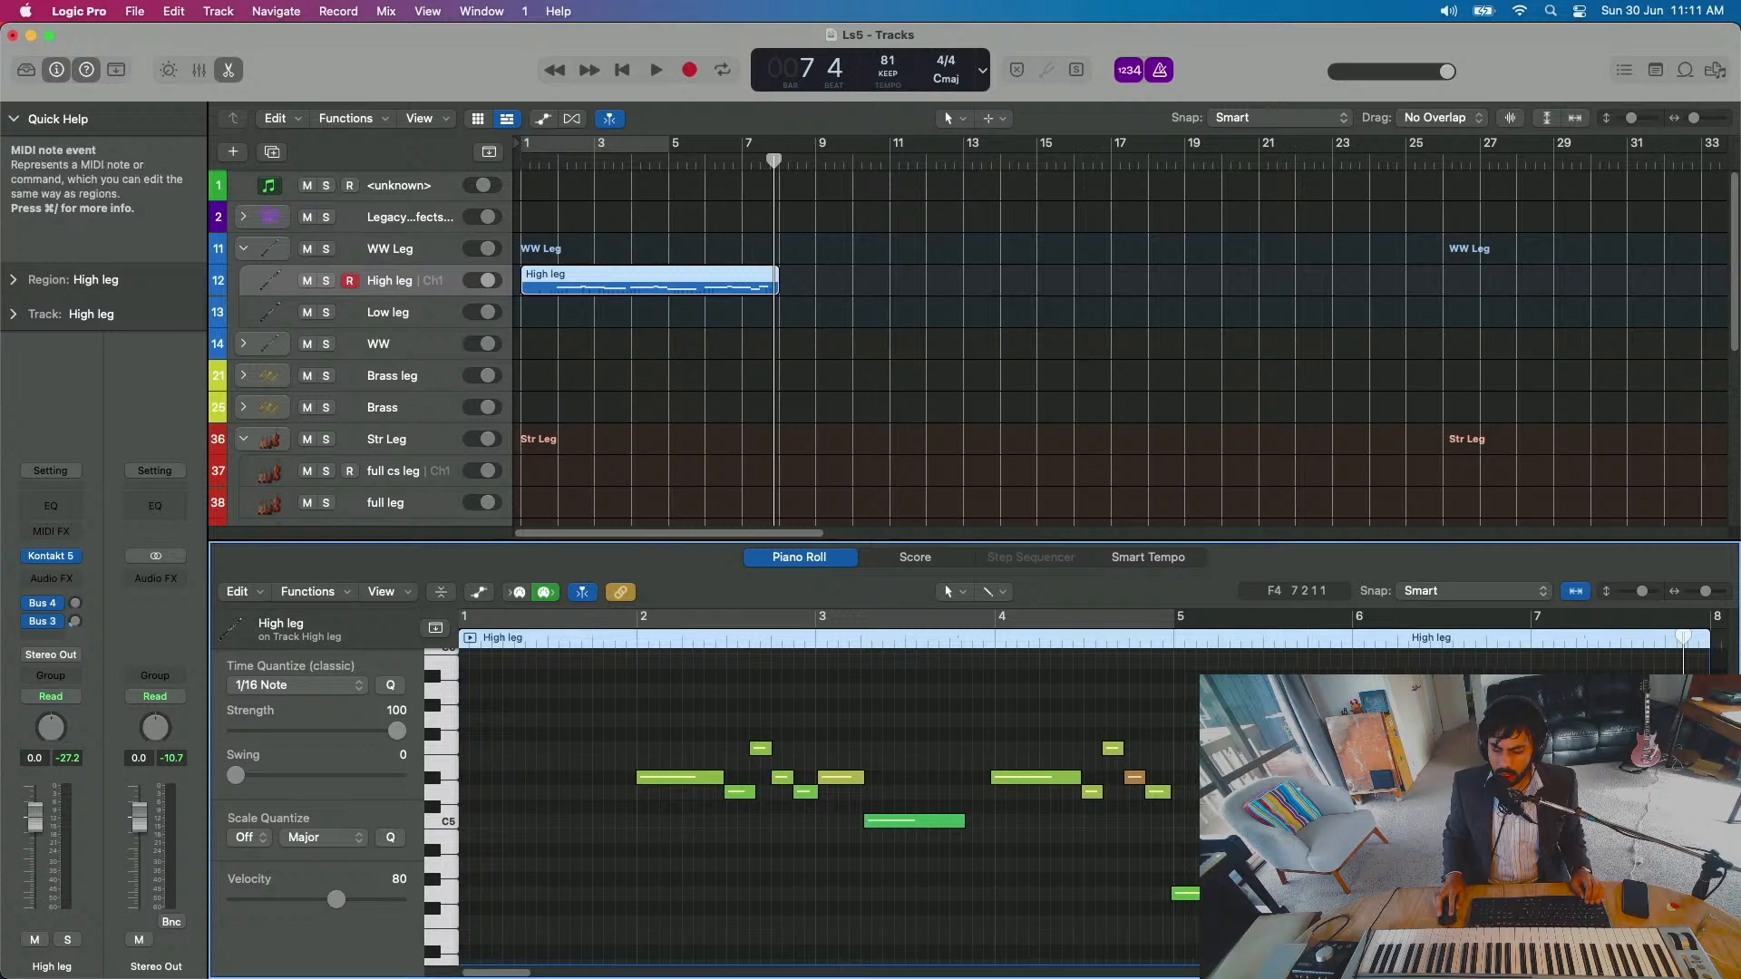
click(1589, 893)
key(Right)
key(Right)
key(Right)
key(Right)
key(alt+Up)
key(alt+Up)
key(alt+Up)
key(alt+Up)
key(alt+Up)
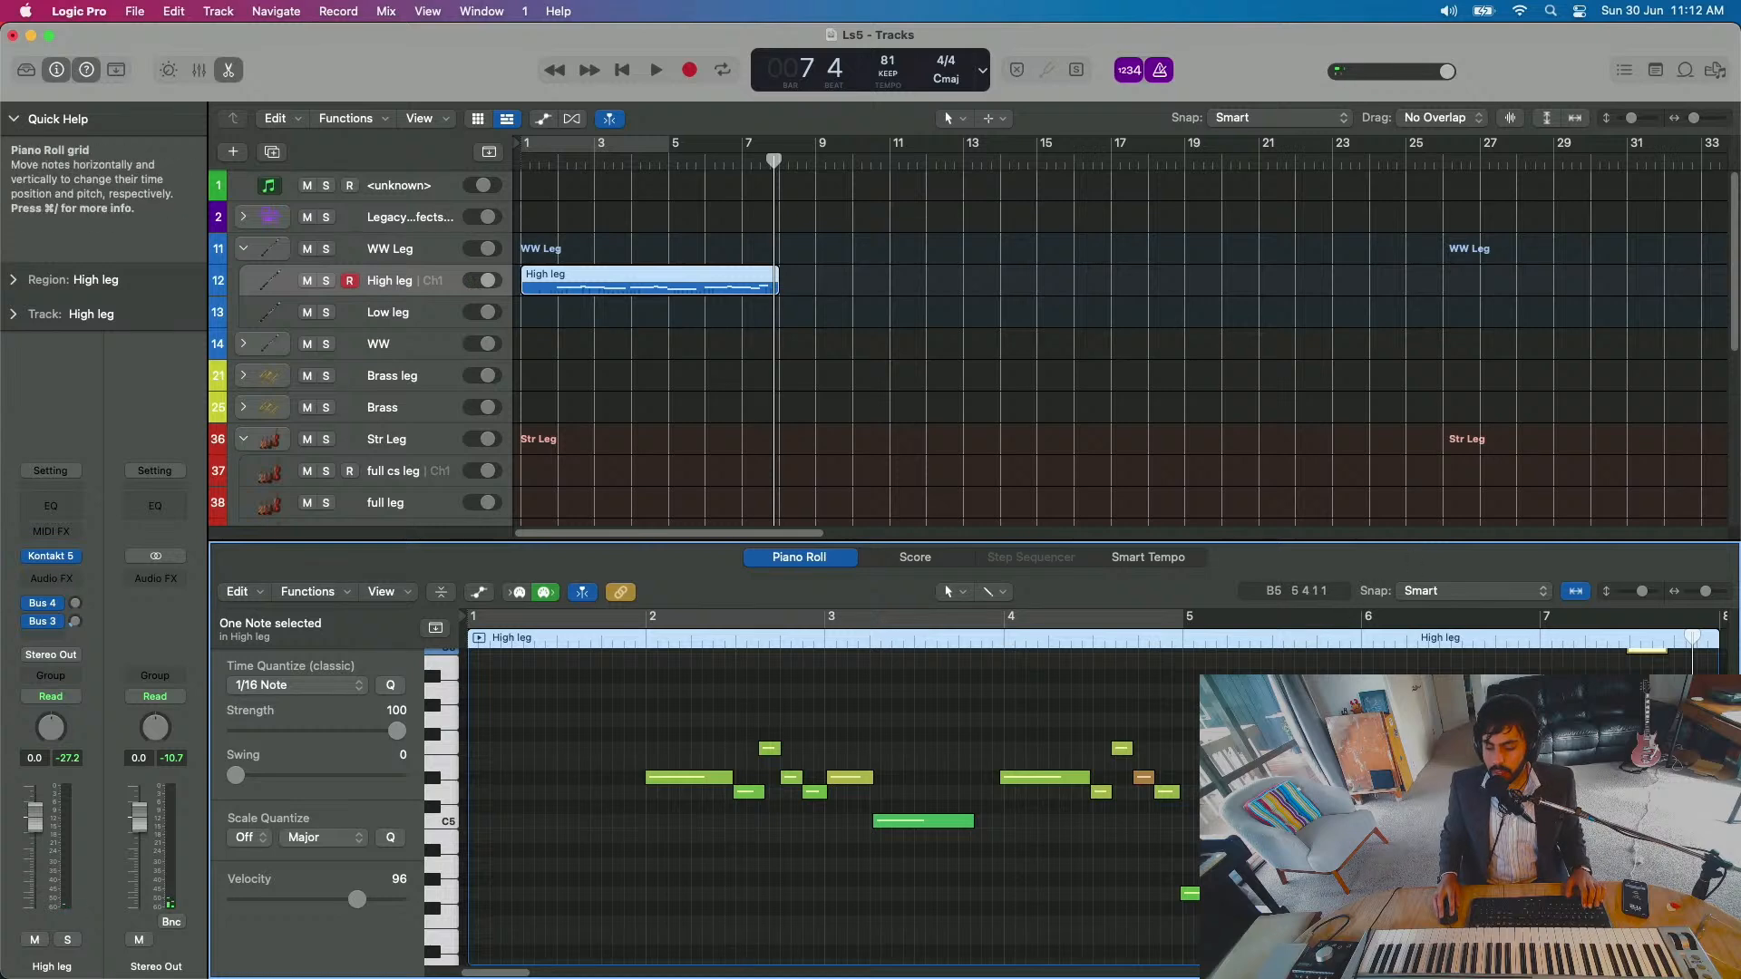
Step: Play back the ending of the High leg melody up to bar 8 several times to judge the last notes
click(1345, 640)
key(space)
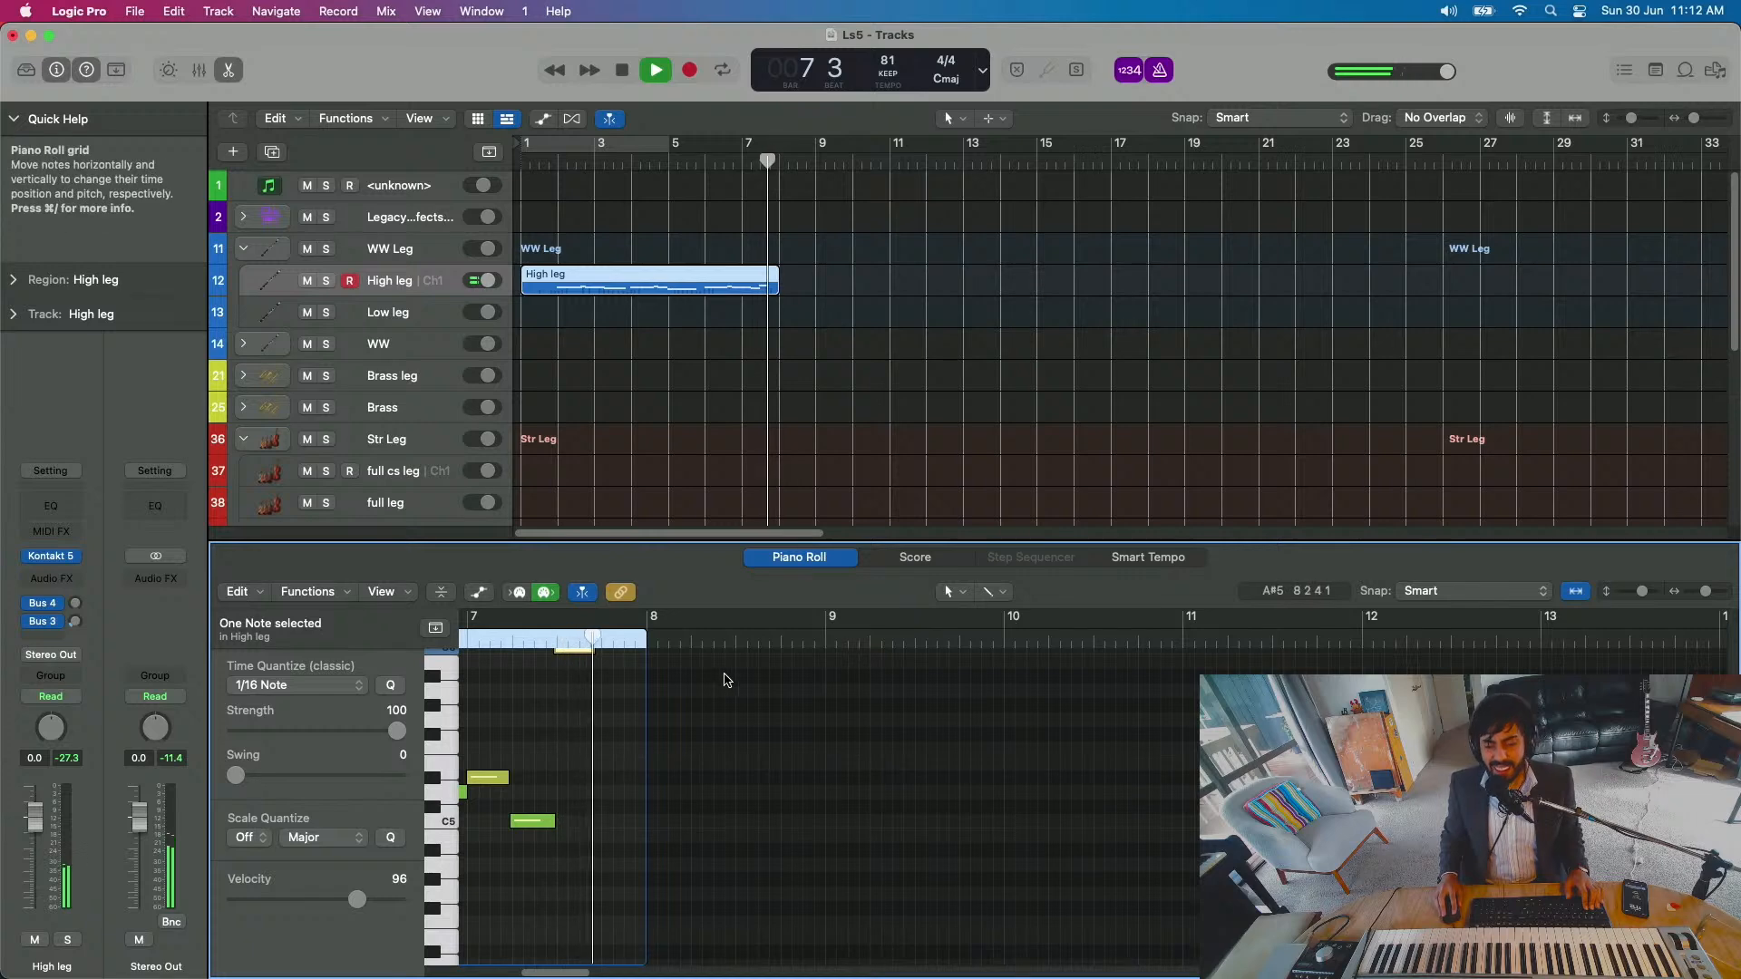
key(space)
scroll(626, 656, left, 2)
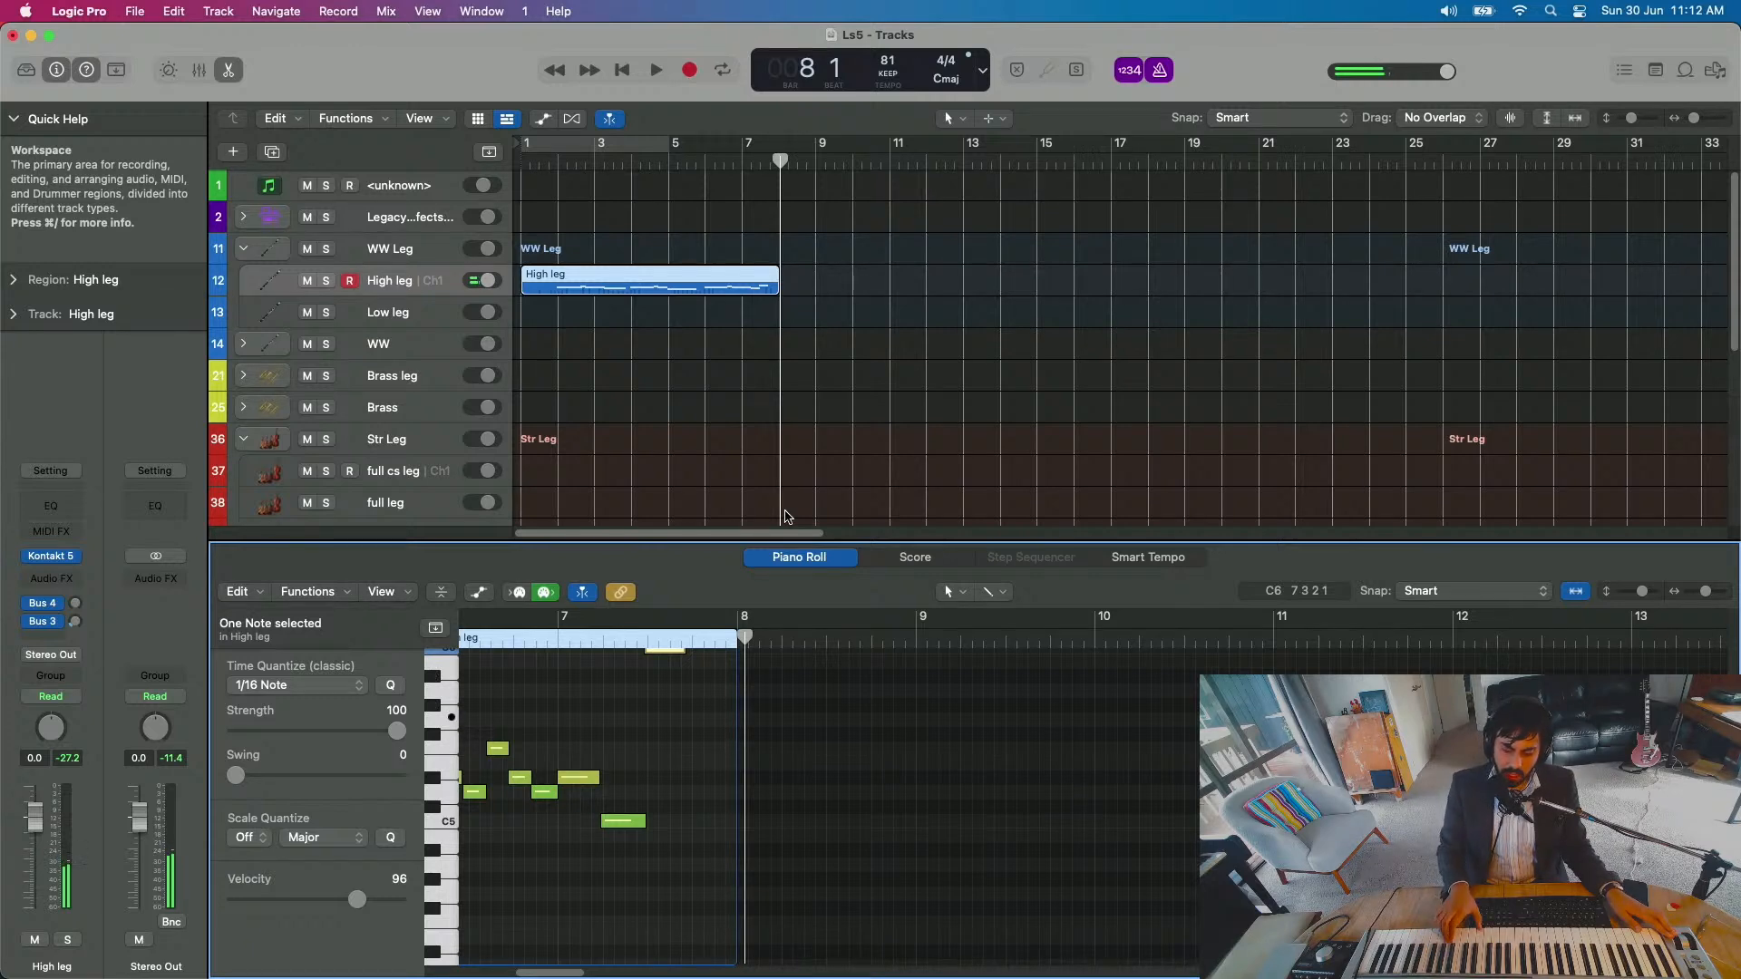
key(comma)
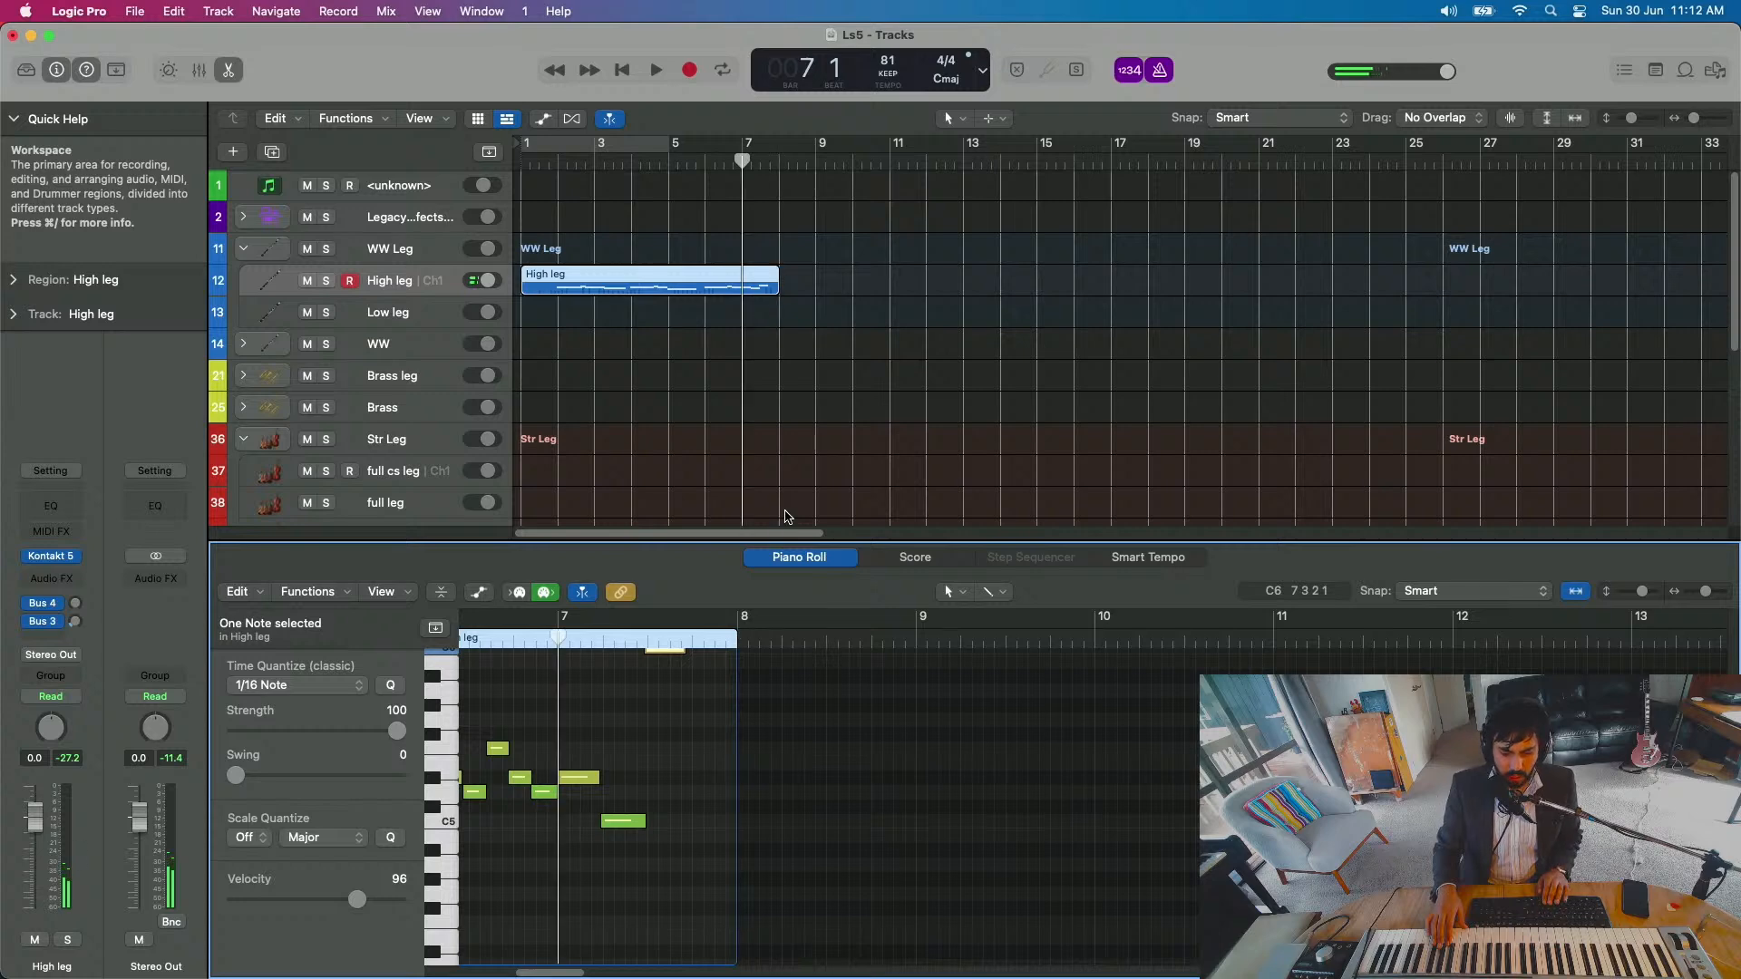
key(comma)
key(period)
key(space)
key(space)
key(comma)
key(comma)
key(space)
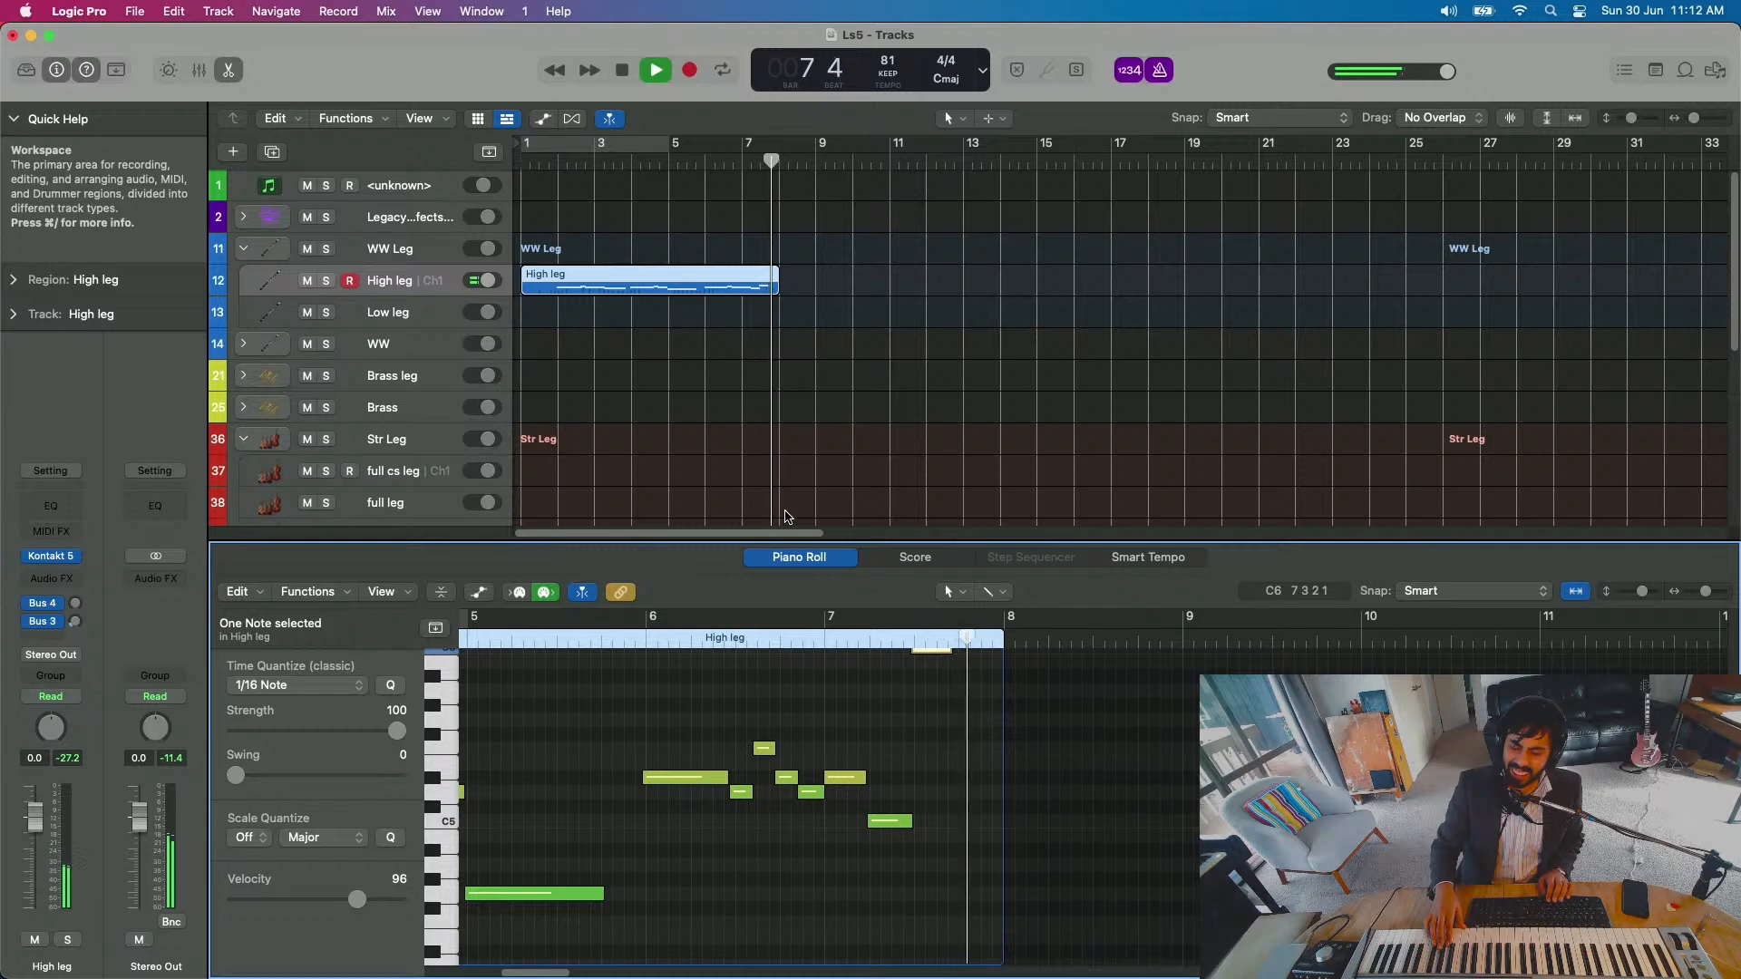
key(space)
key(comma)
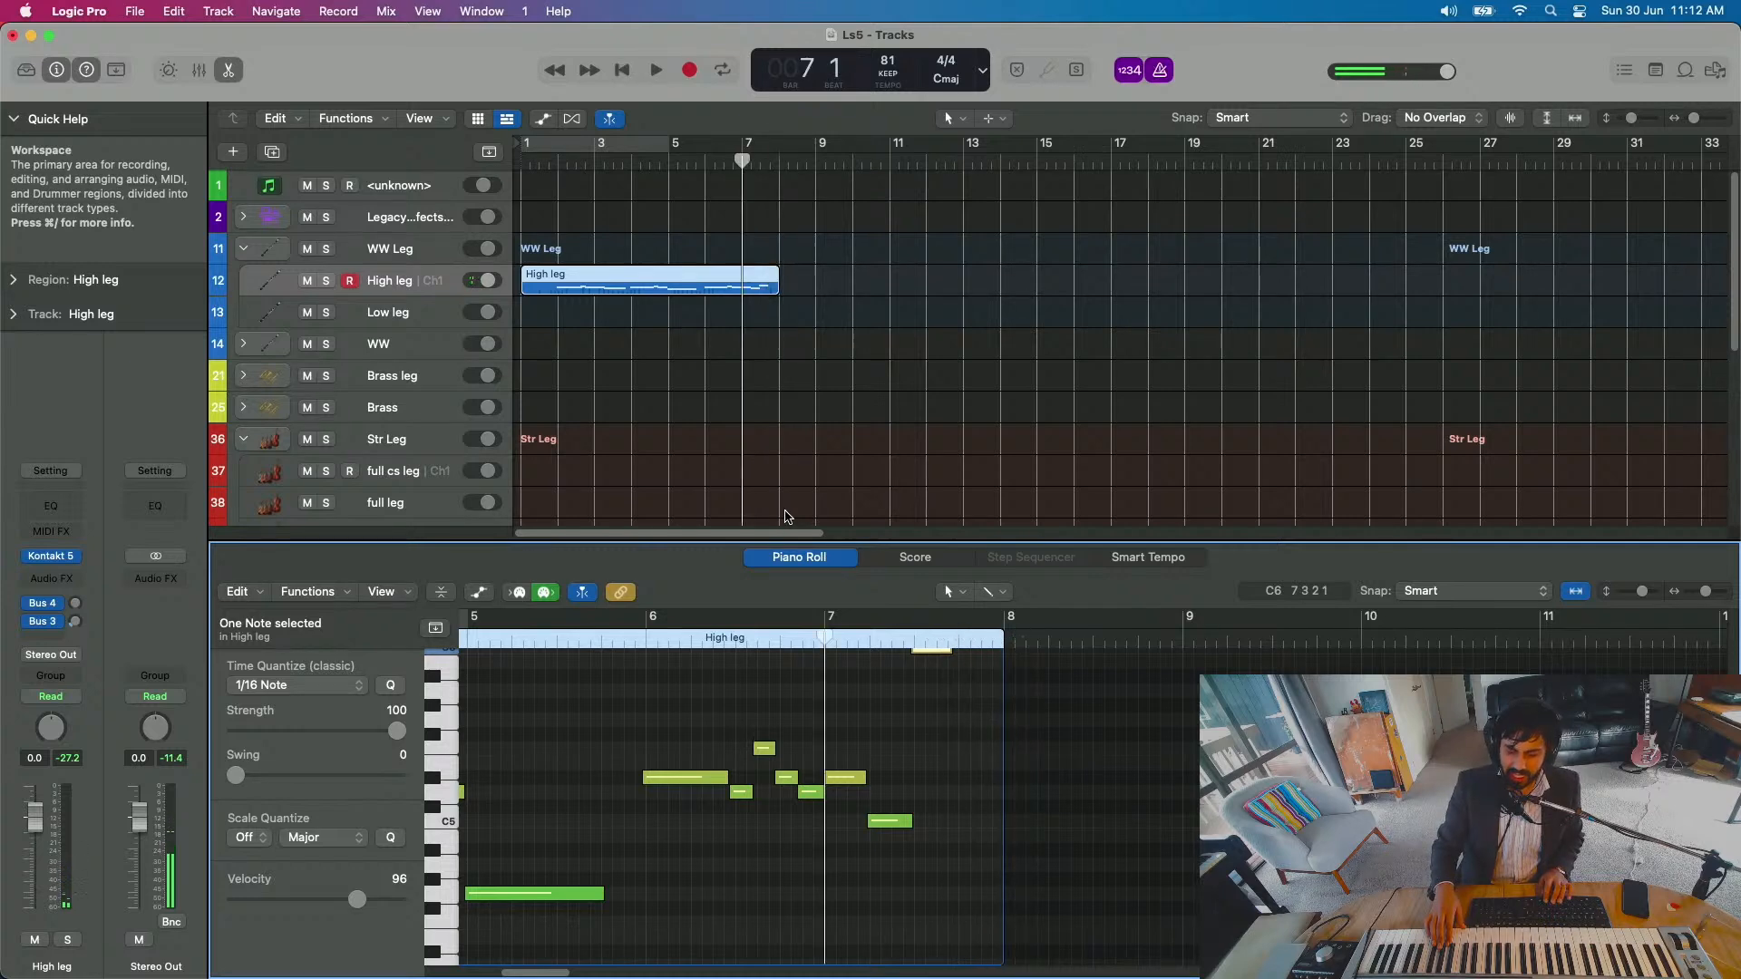
Step: Remove the melody's last note and record a new continuation on High leg from bar 7 beat 3 to about bar 9 beat 3
scroll(907, 748, up, 2)
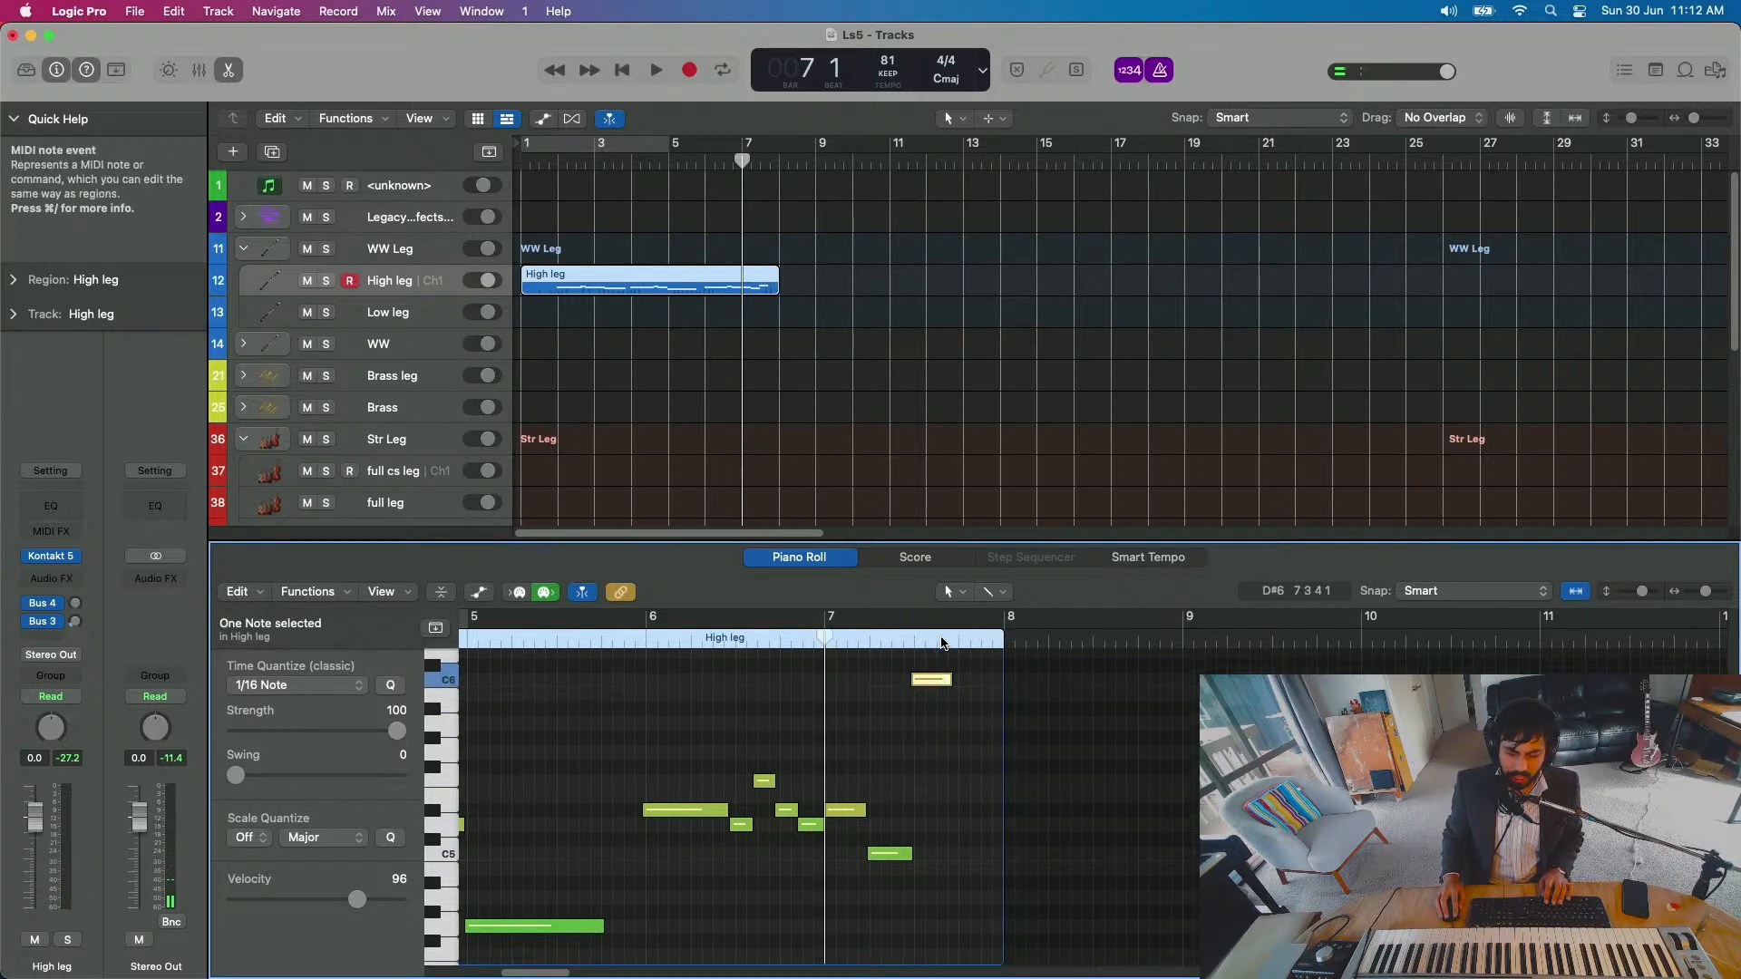
click(913, 634)
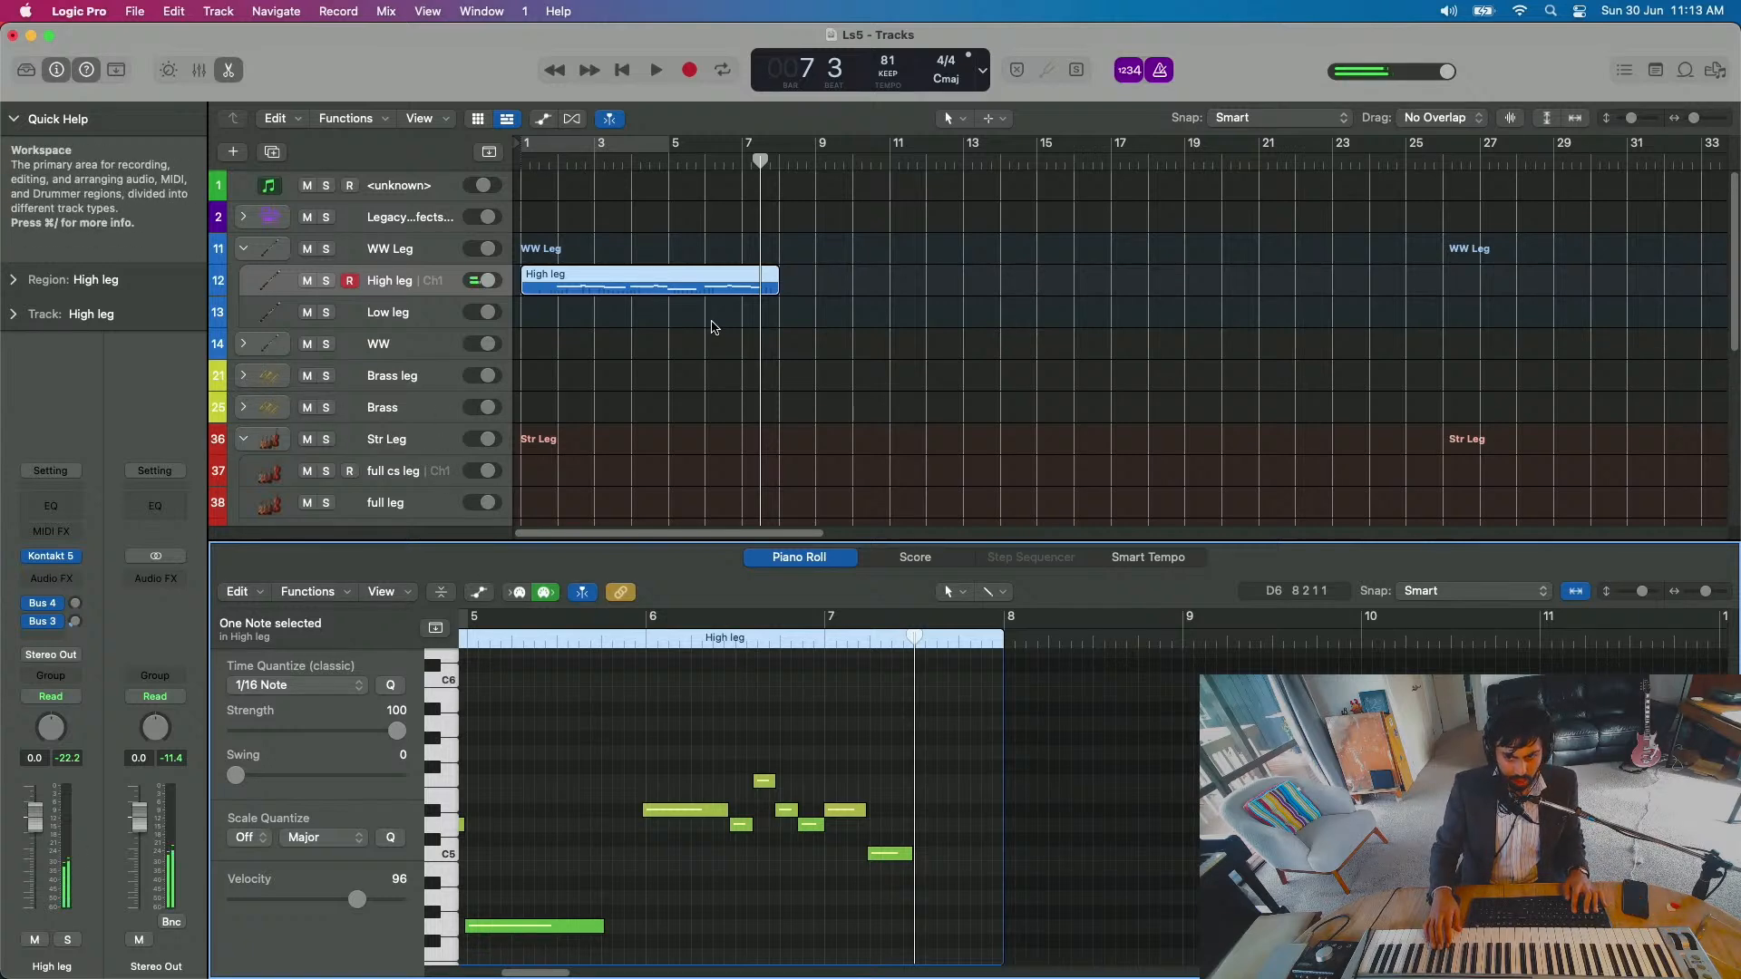
key(space)
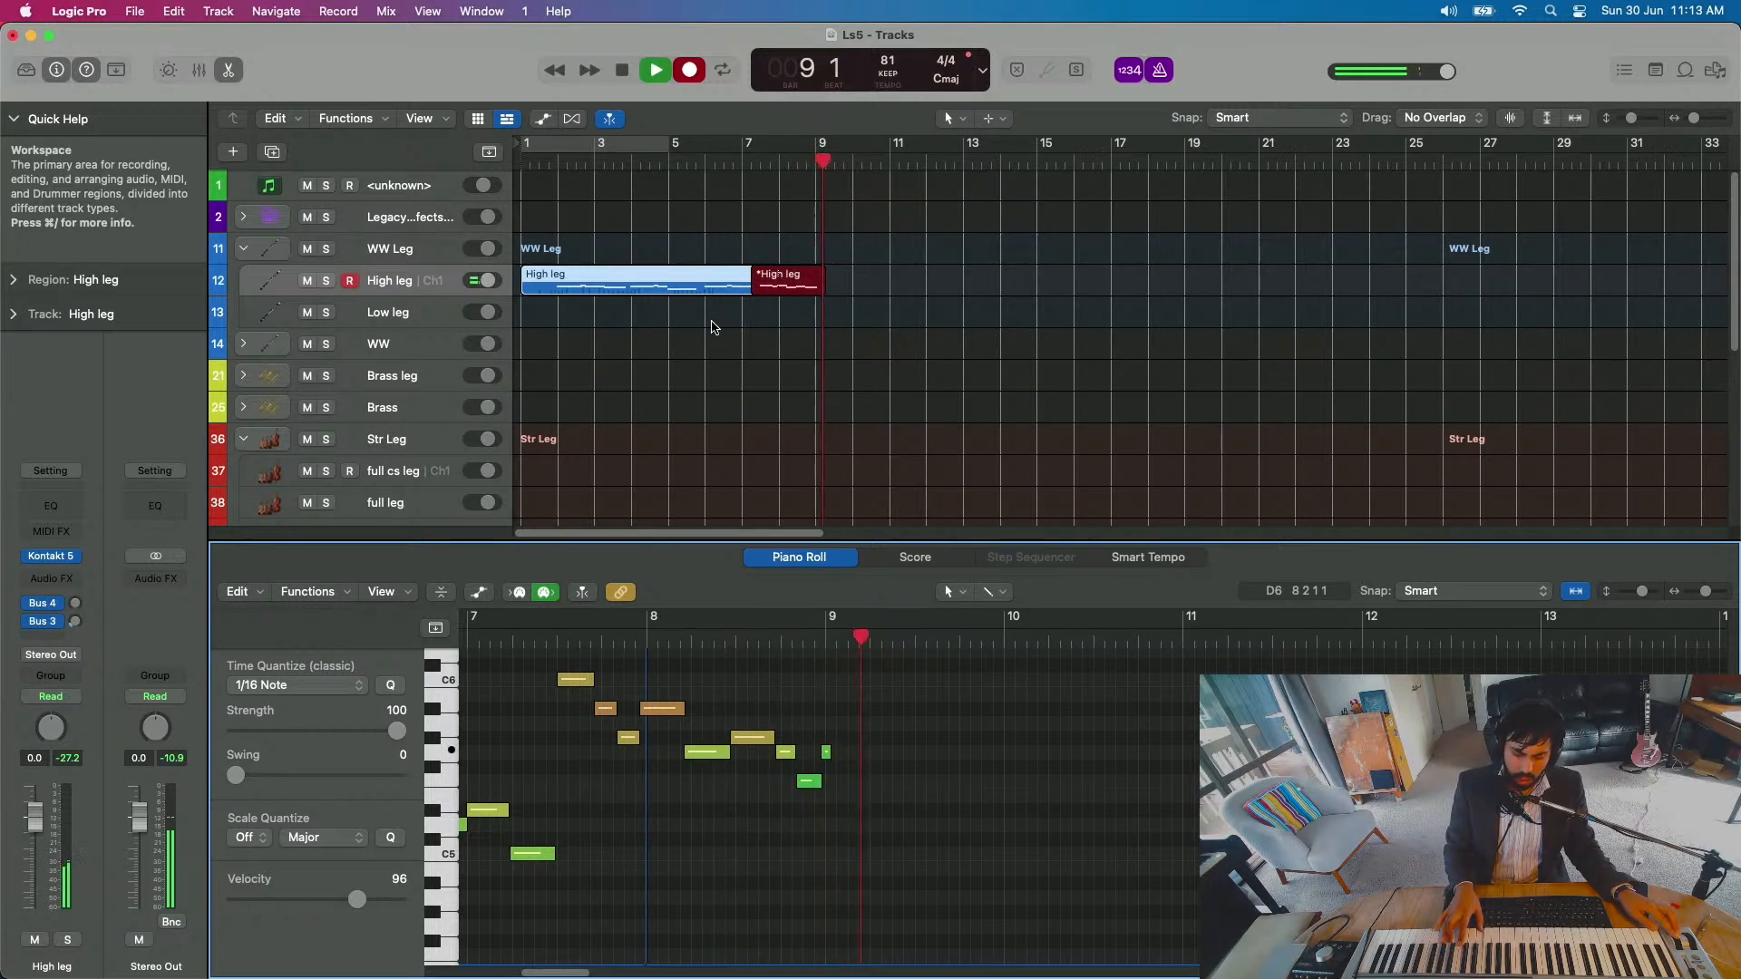
key(space)
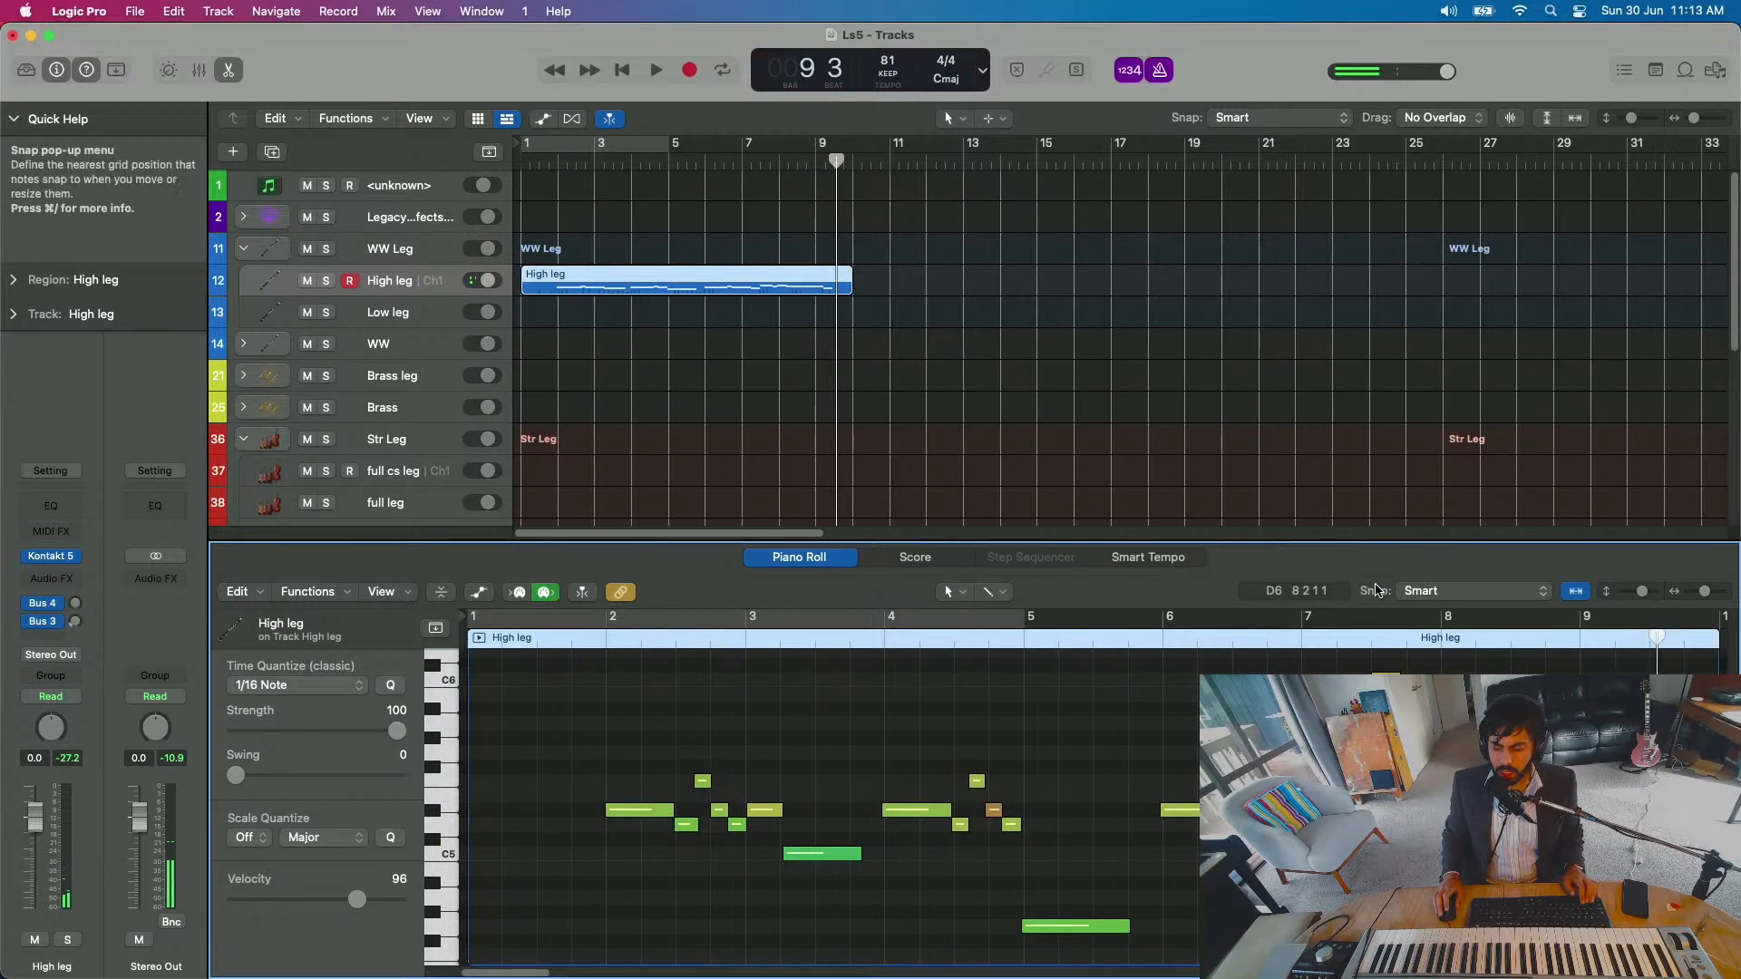
Step: Play back the extended High leg melody from around bar 5 to review the new phrase
scroll(1179, 626, right, 3)
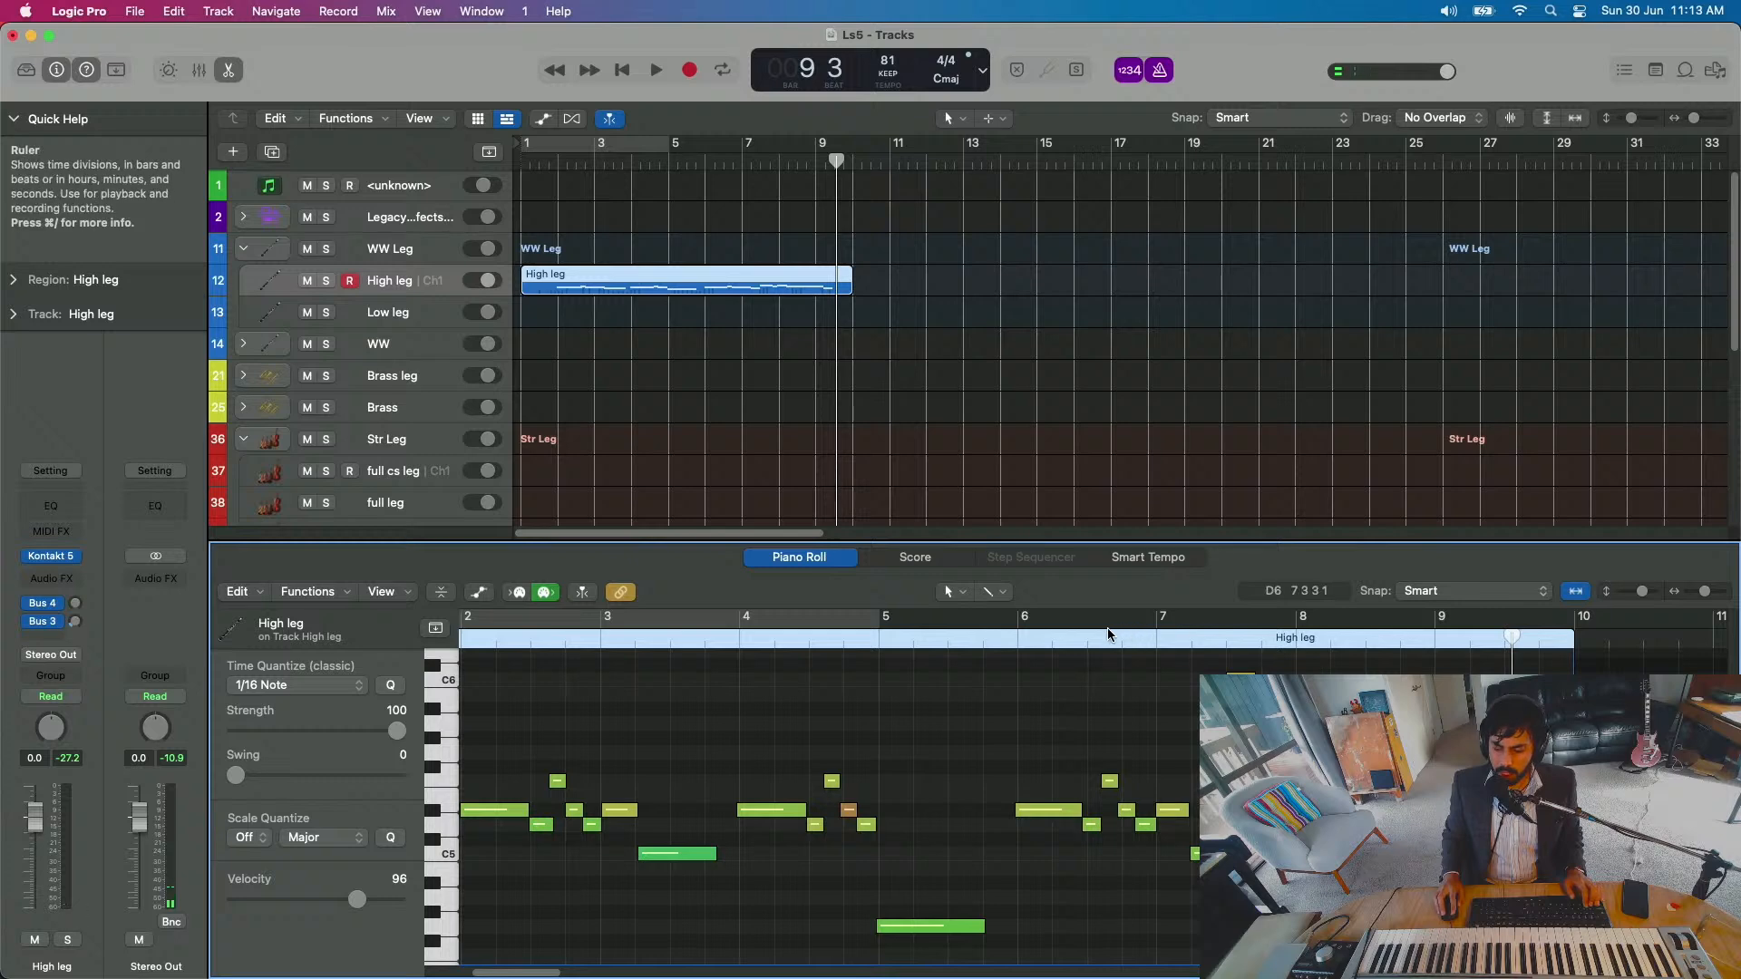
double_click(976, 644)
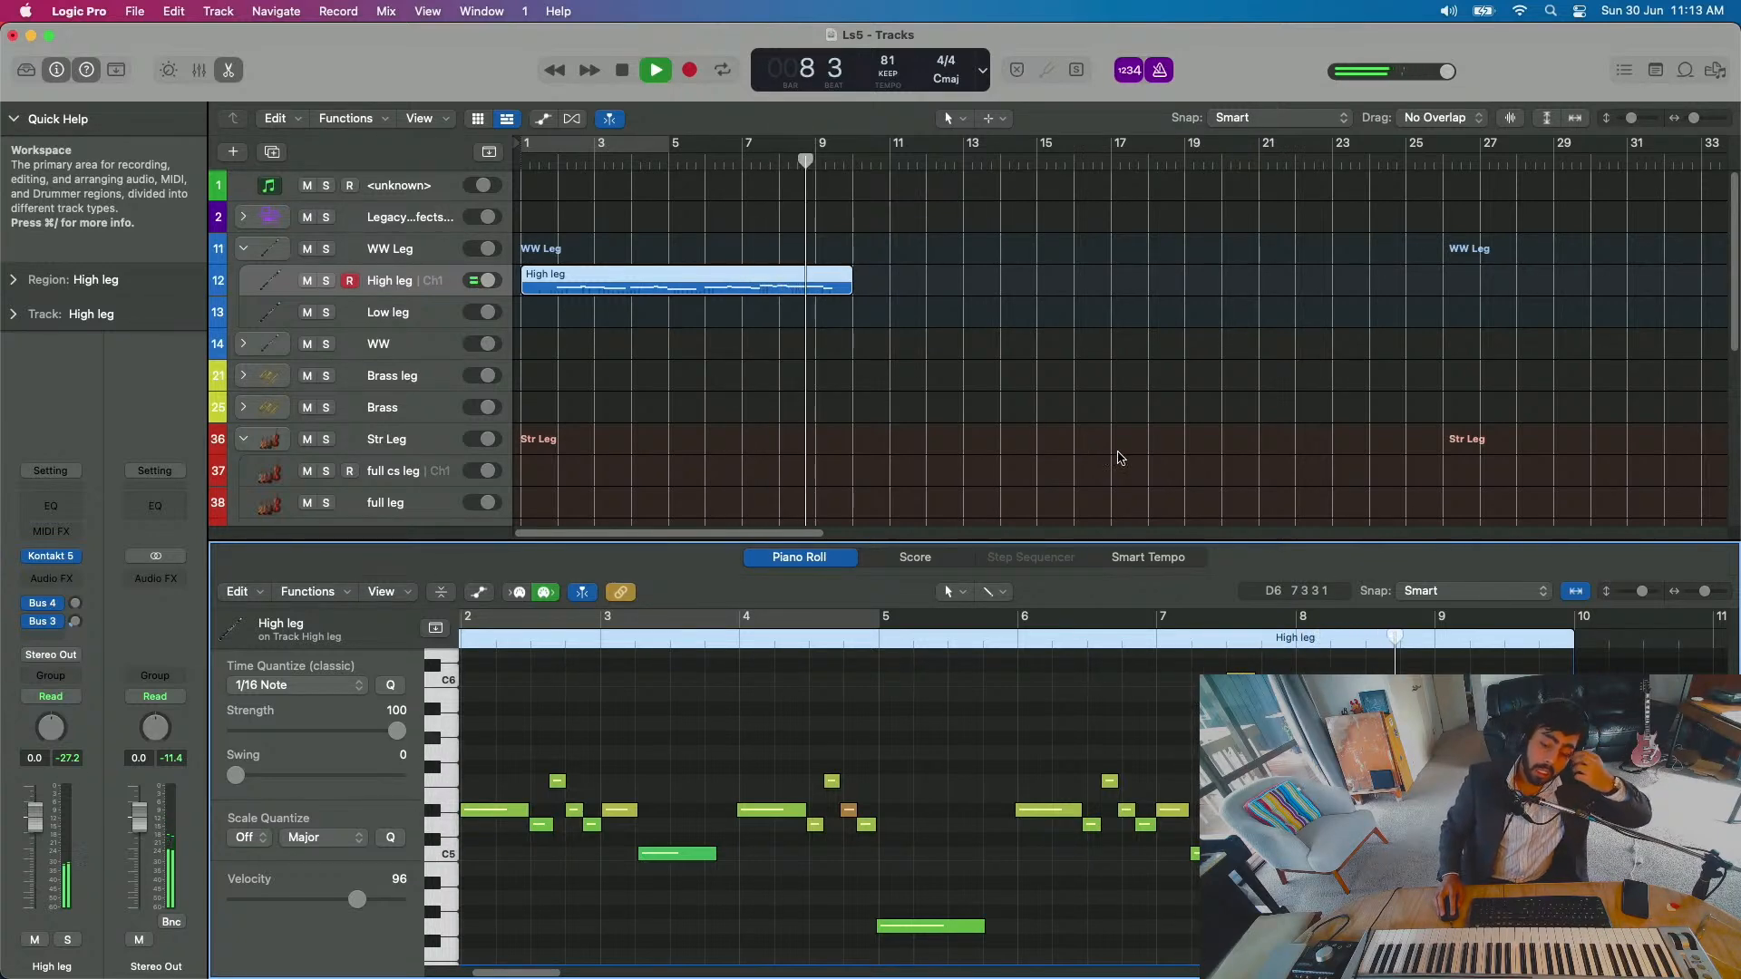
key(space)
Step: Record a further phrase of the High leg melody from bar 9 beat 3 to about bar 11 beat 3
click(1362, 752)
click(1512, 646)
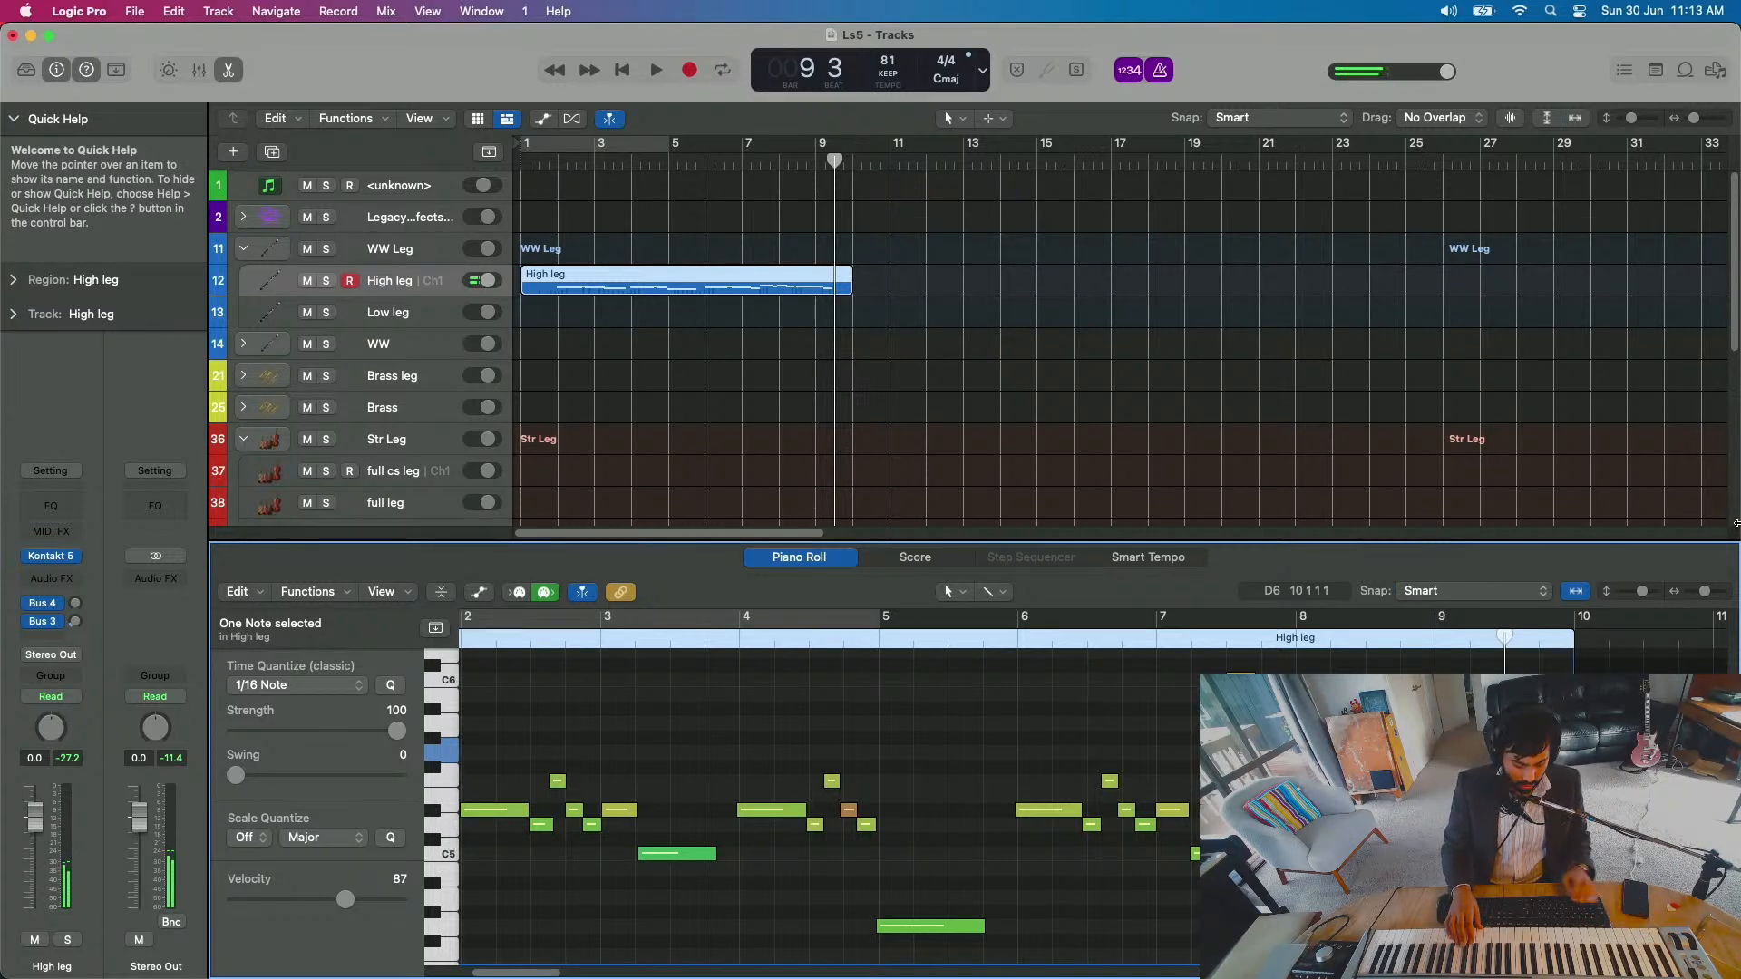
key(r)
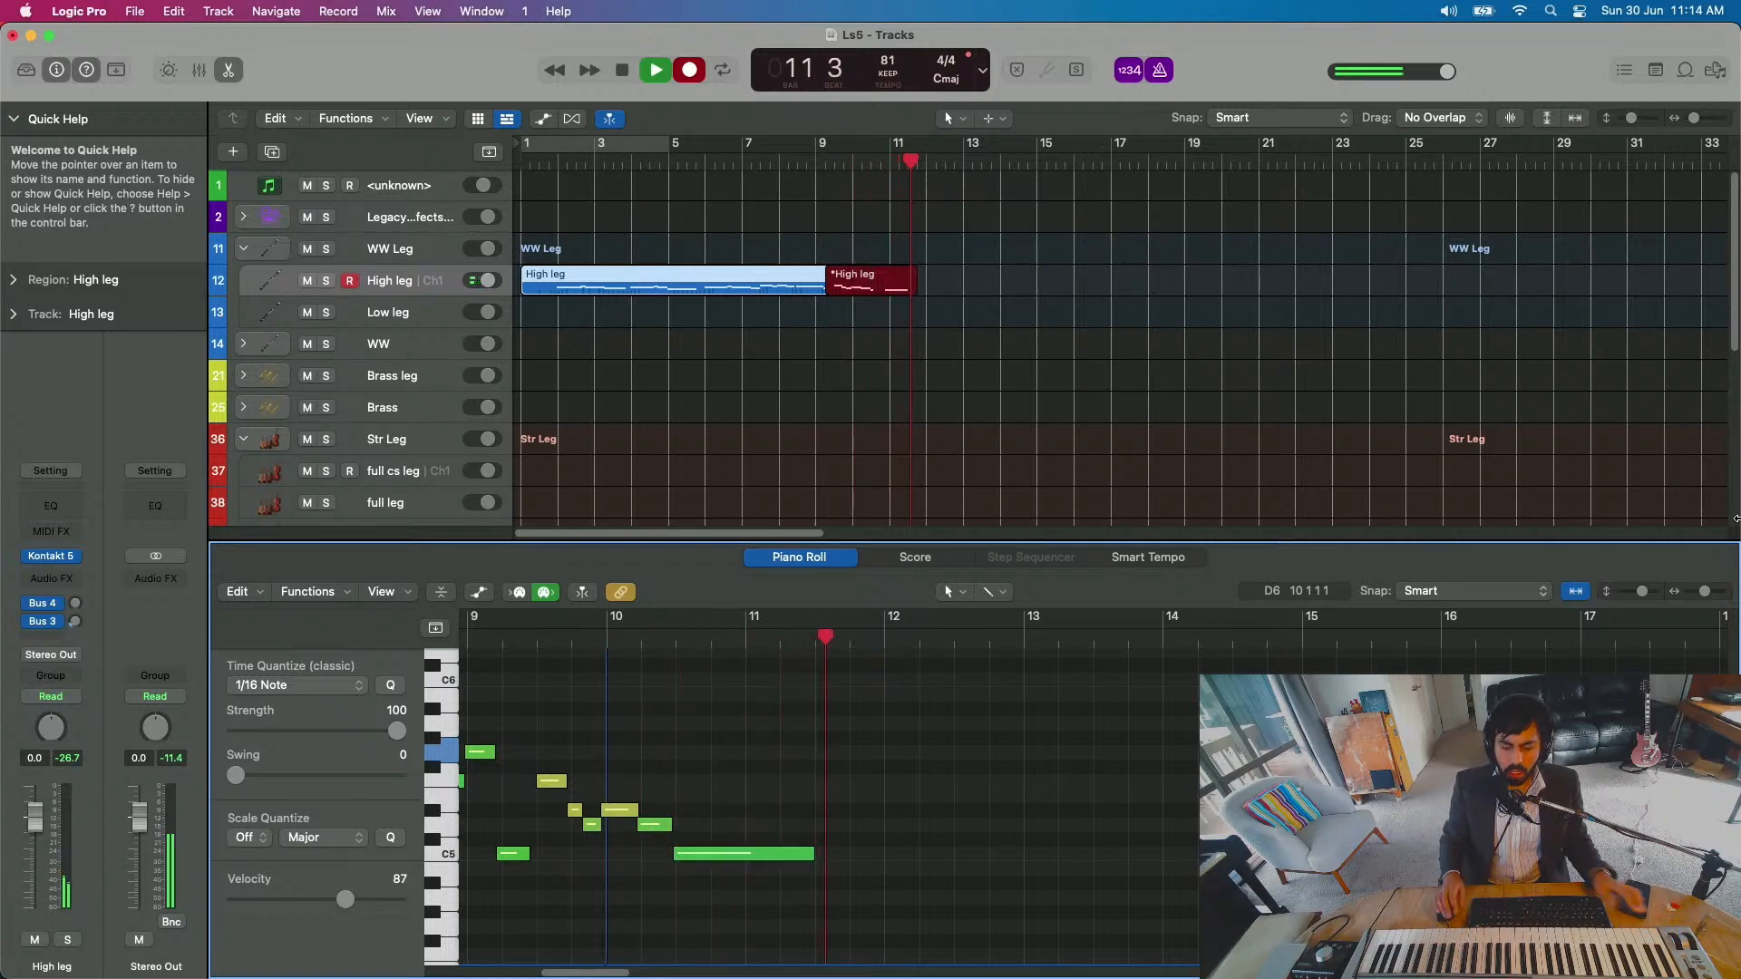
key(space)
Step: Record a chord accompaniment on the first track from bar 2 to about bar 9 beat 4
key(space)
key(Return)
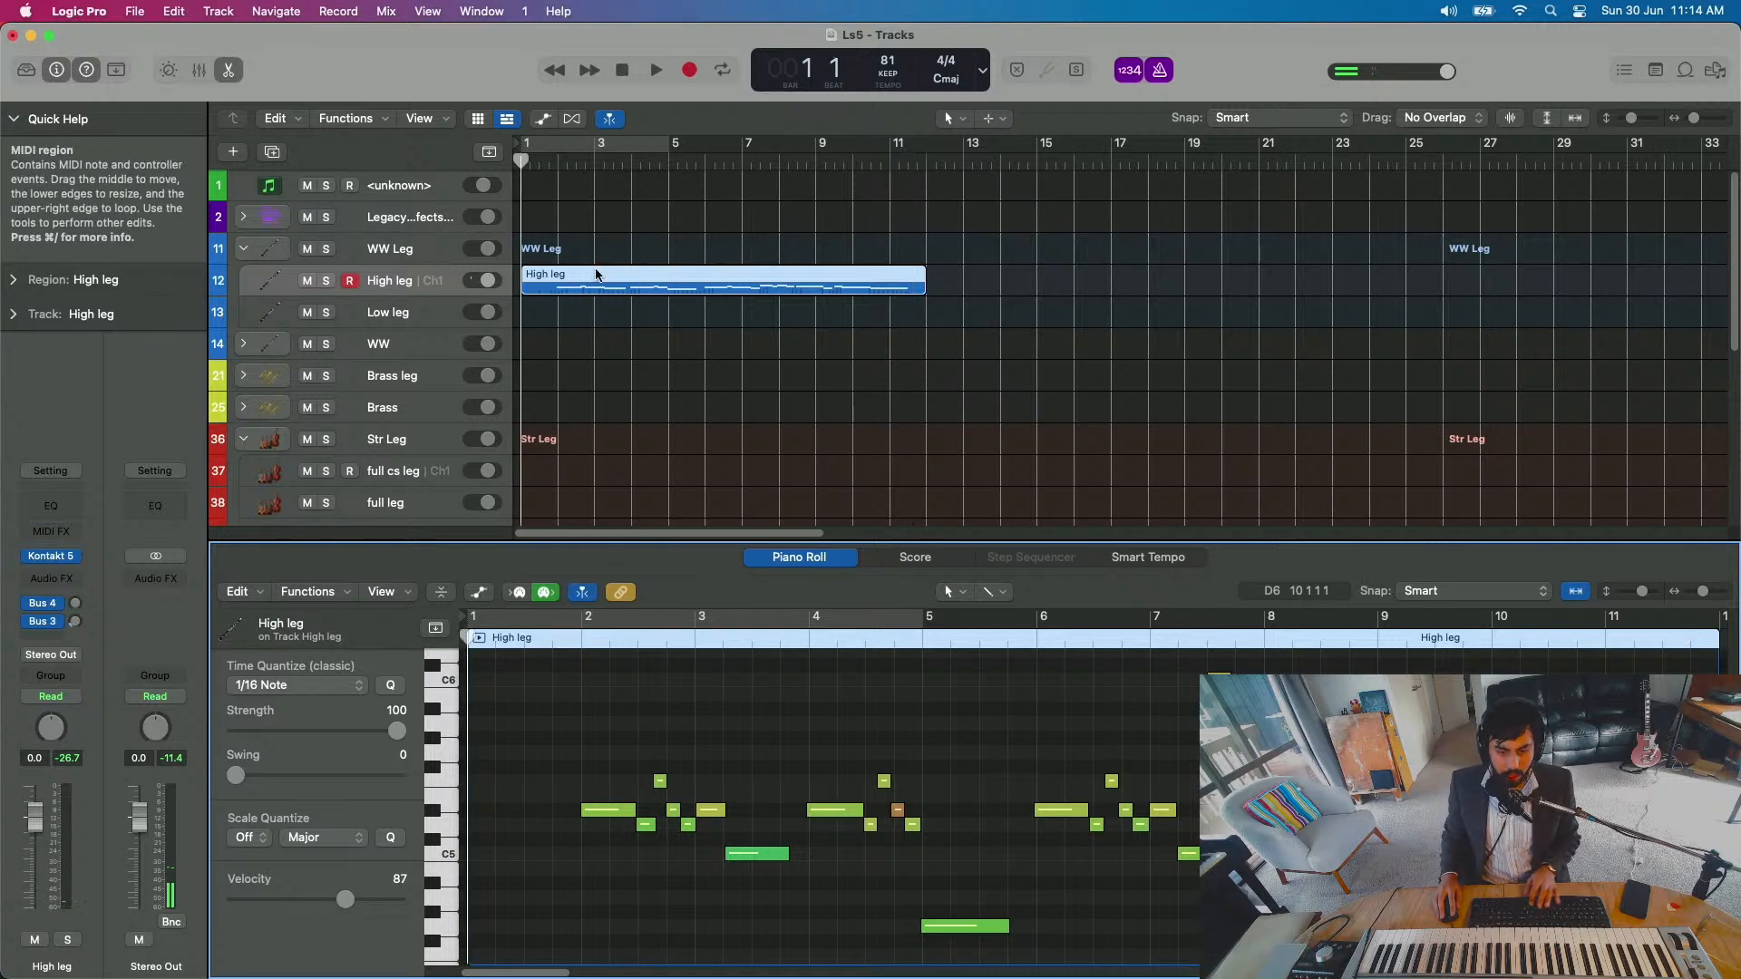
click(566, 154)
click(360, 180)
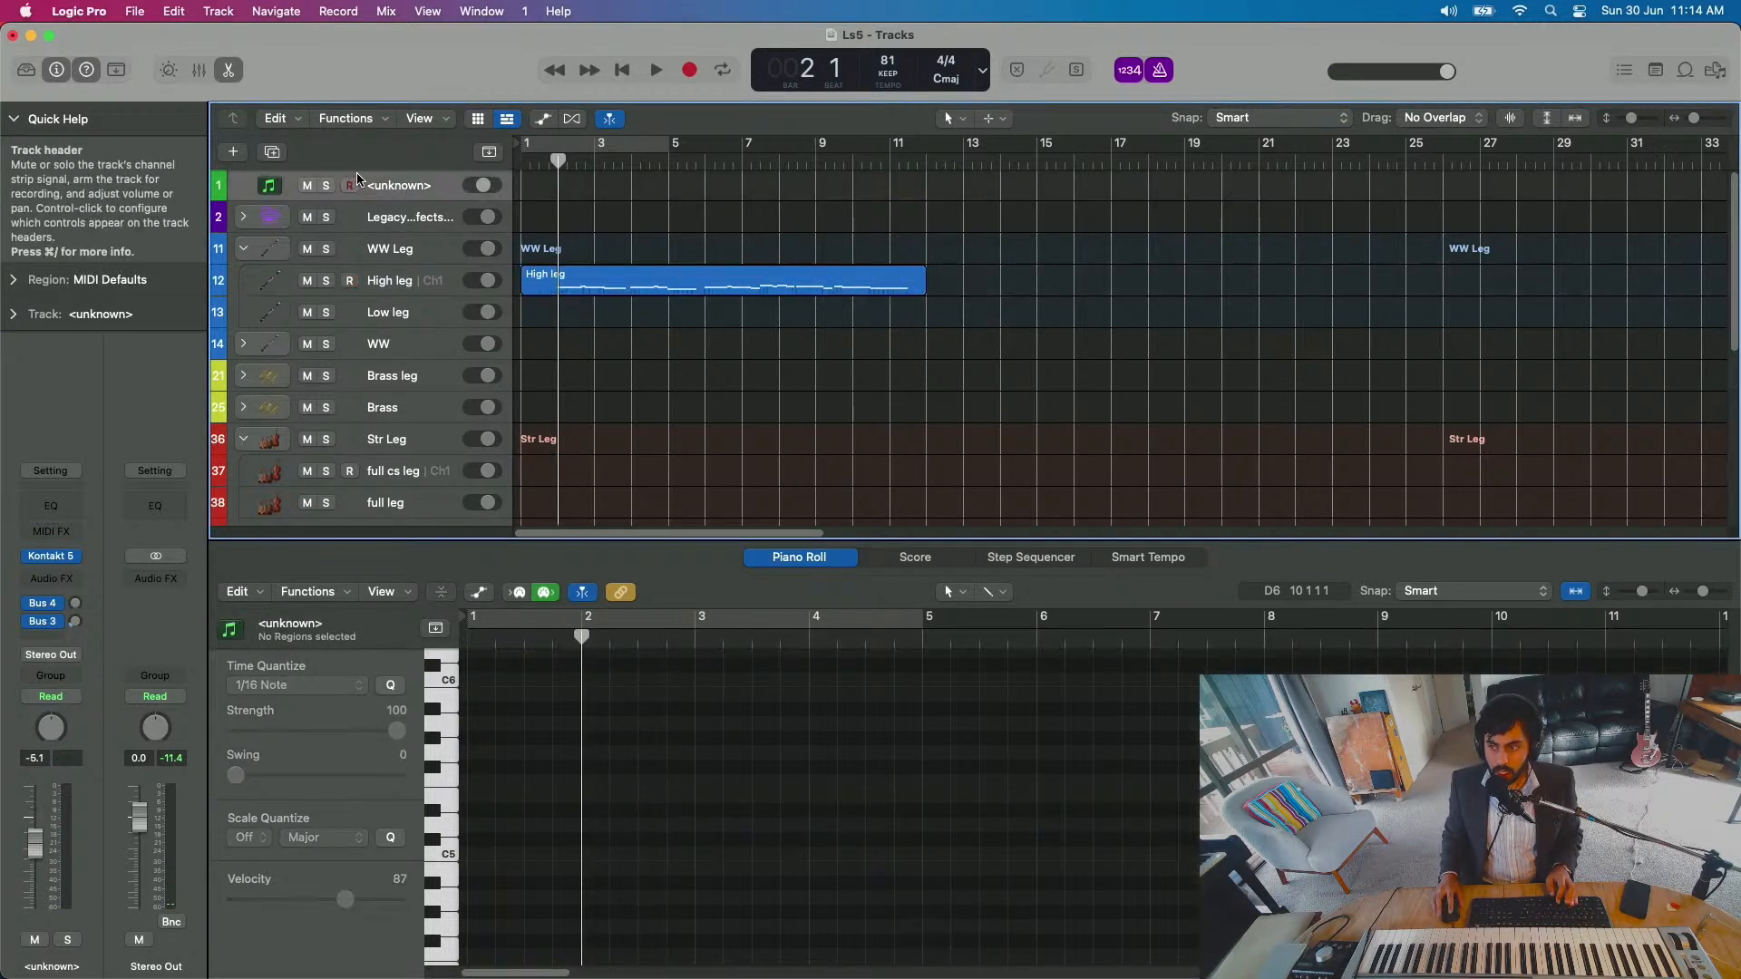
click(350, 185)
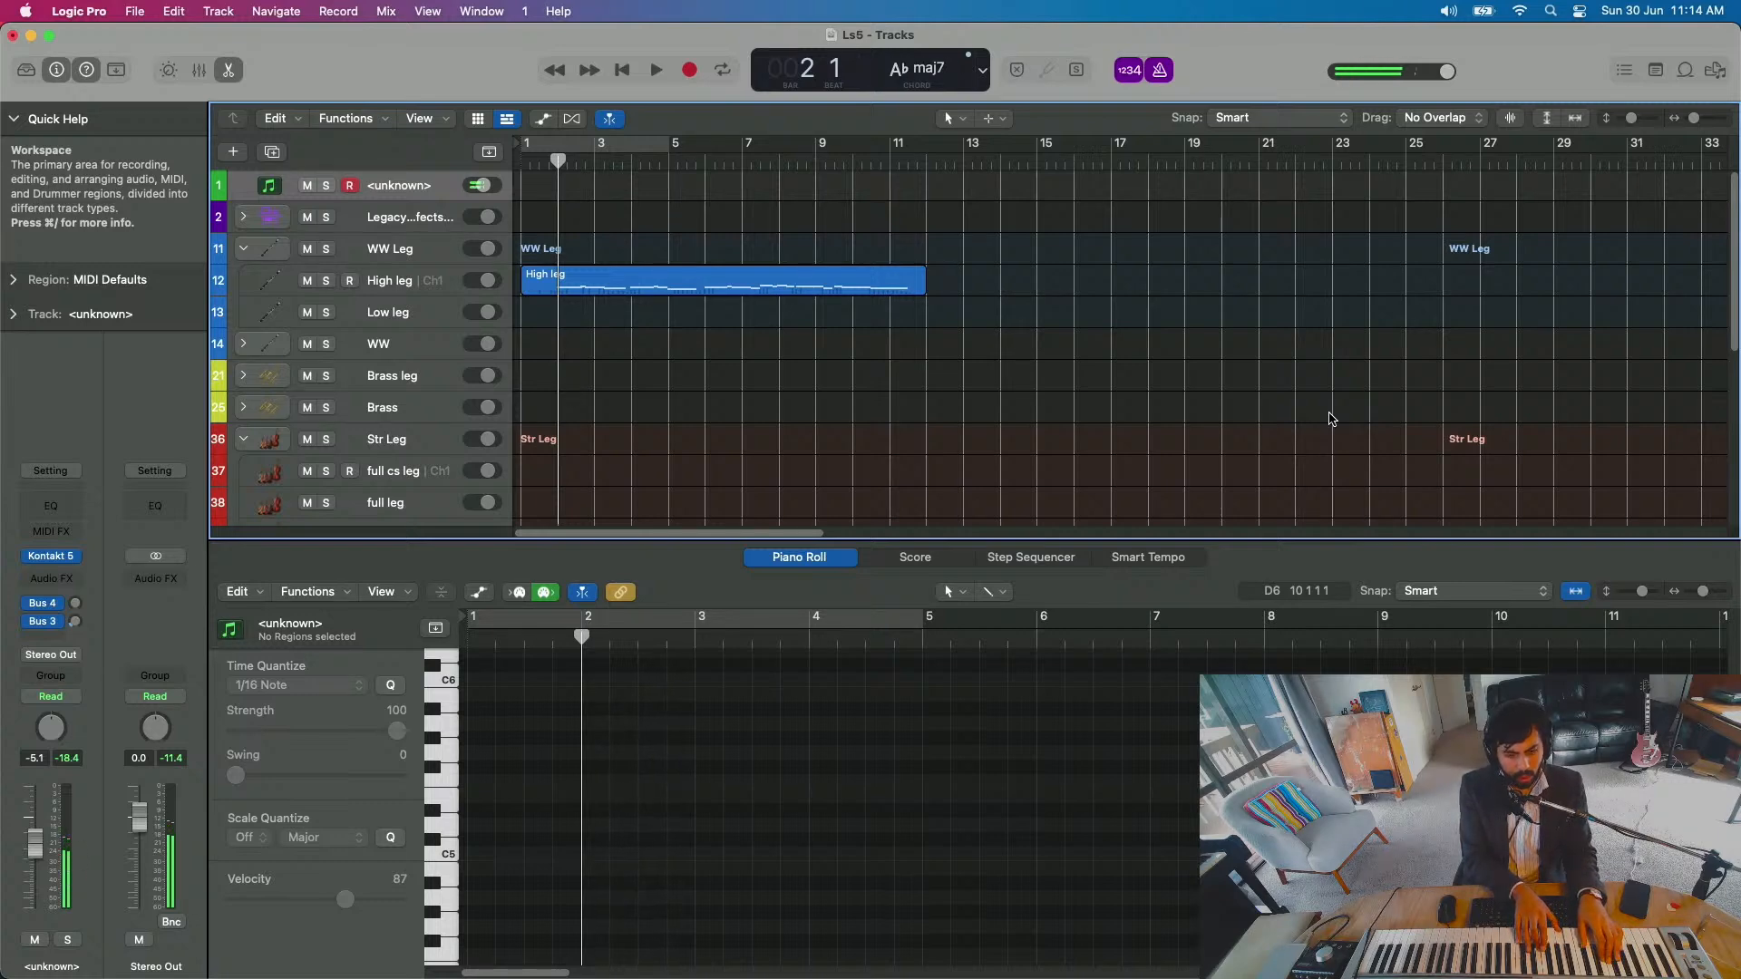
key(r)
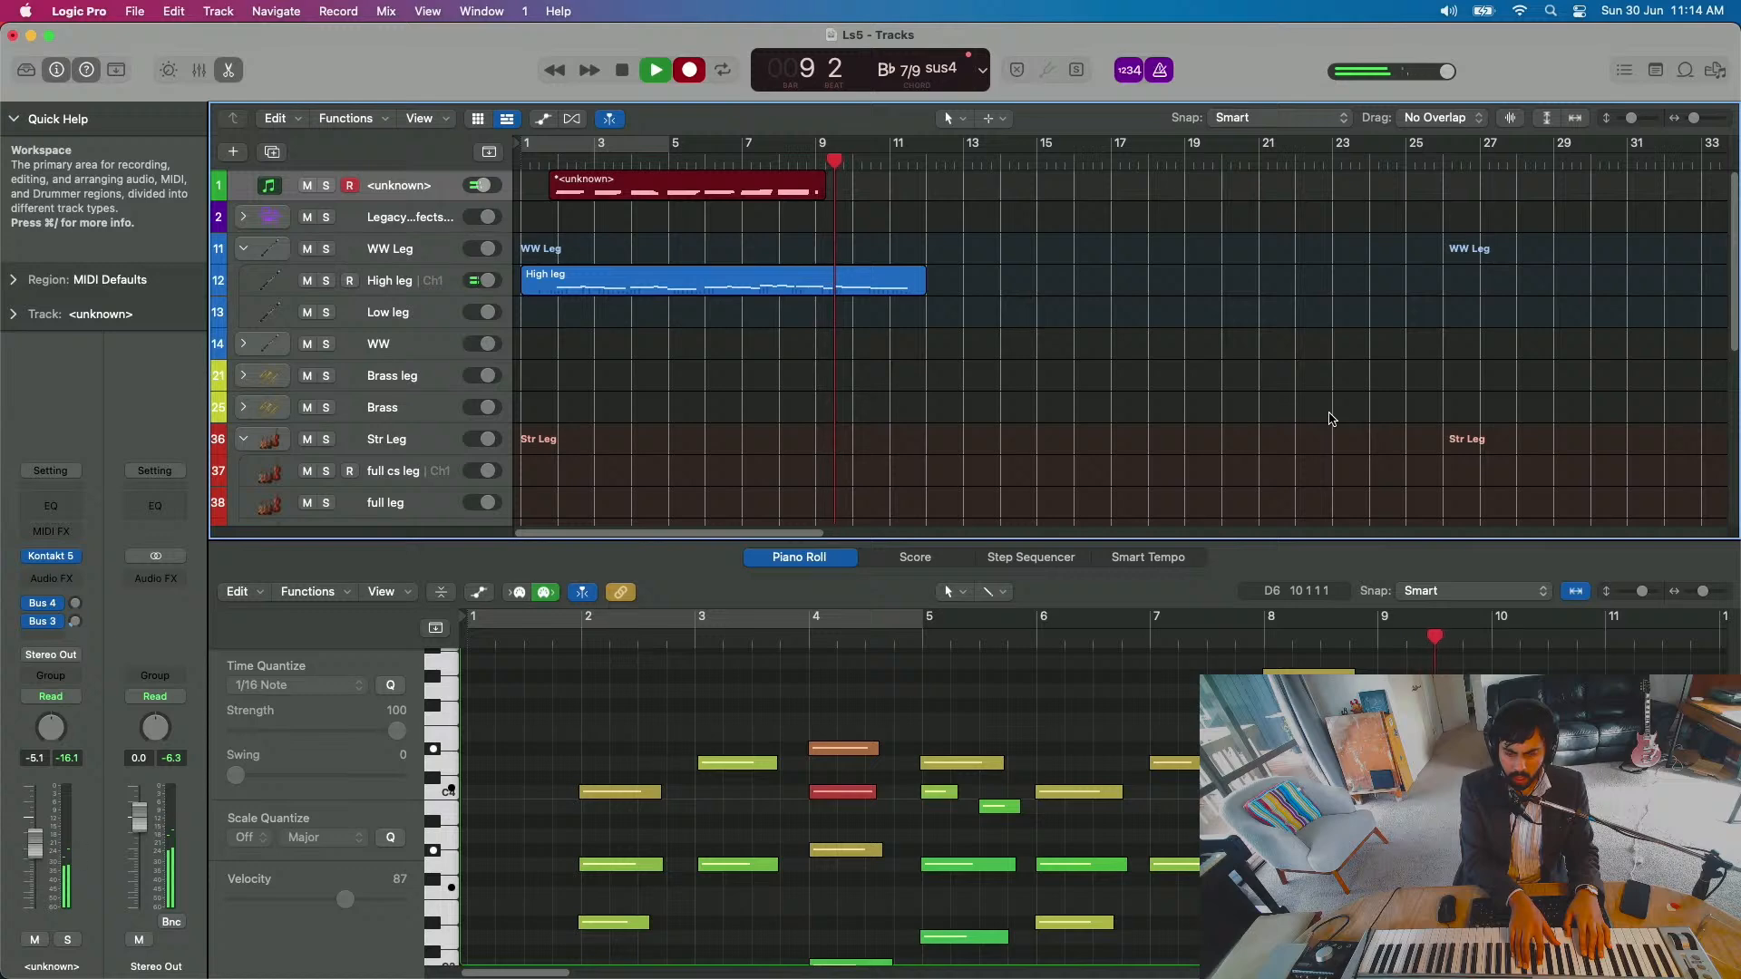
key(space)
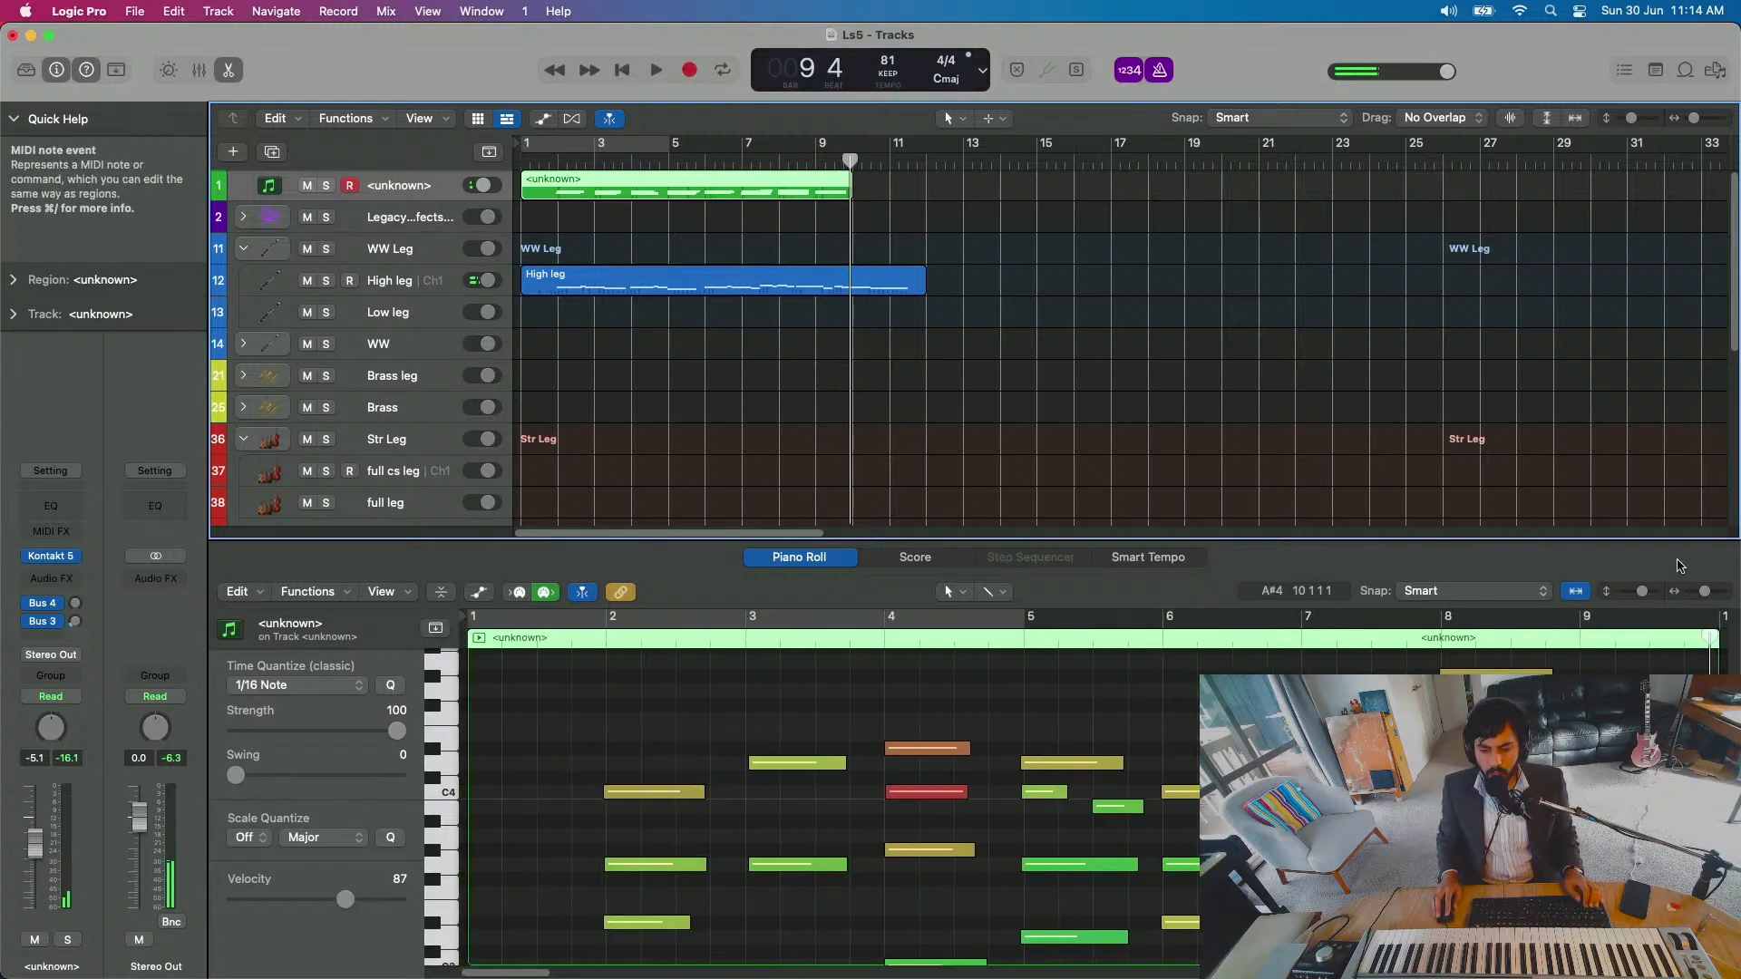
Step: Play back the chord accompaniment together with the High leg melody from bar 2 to about bar 7 beat 4
click(546, 159)
key(space)
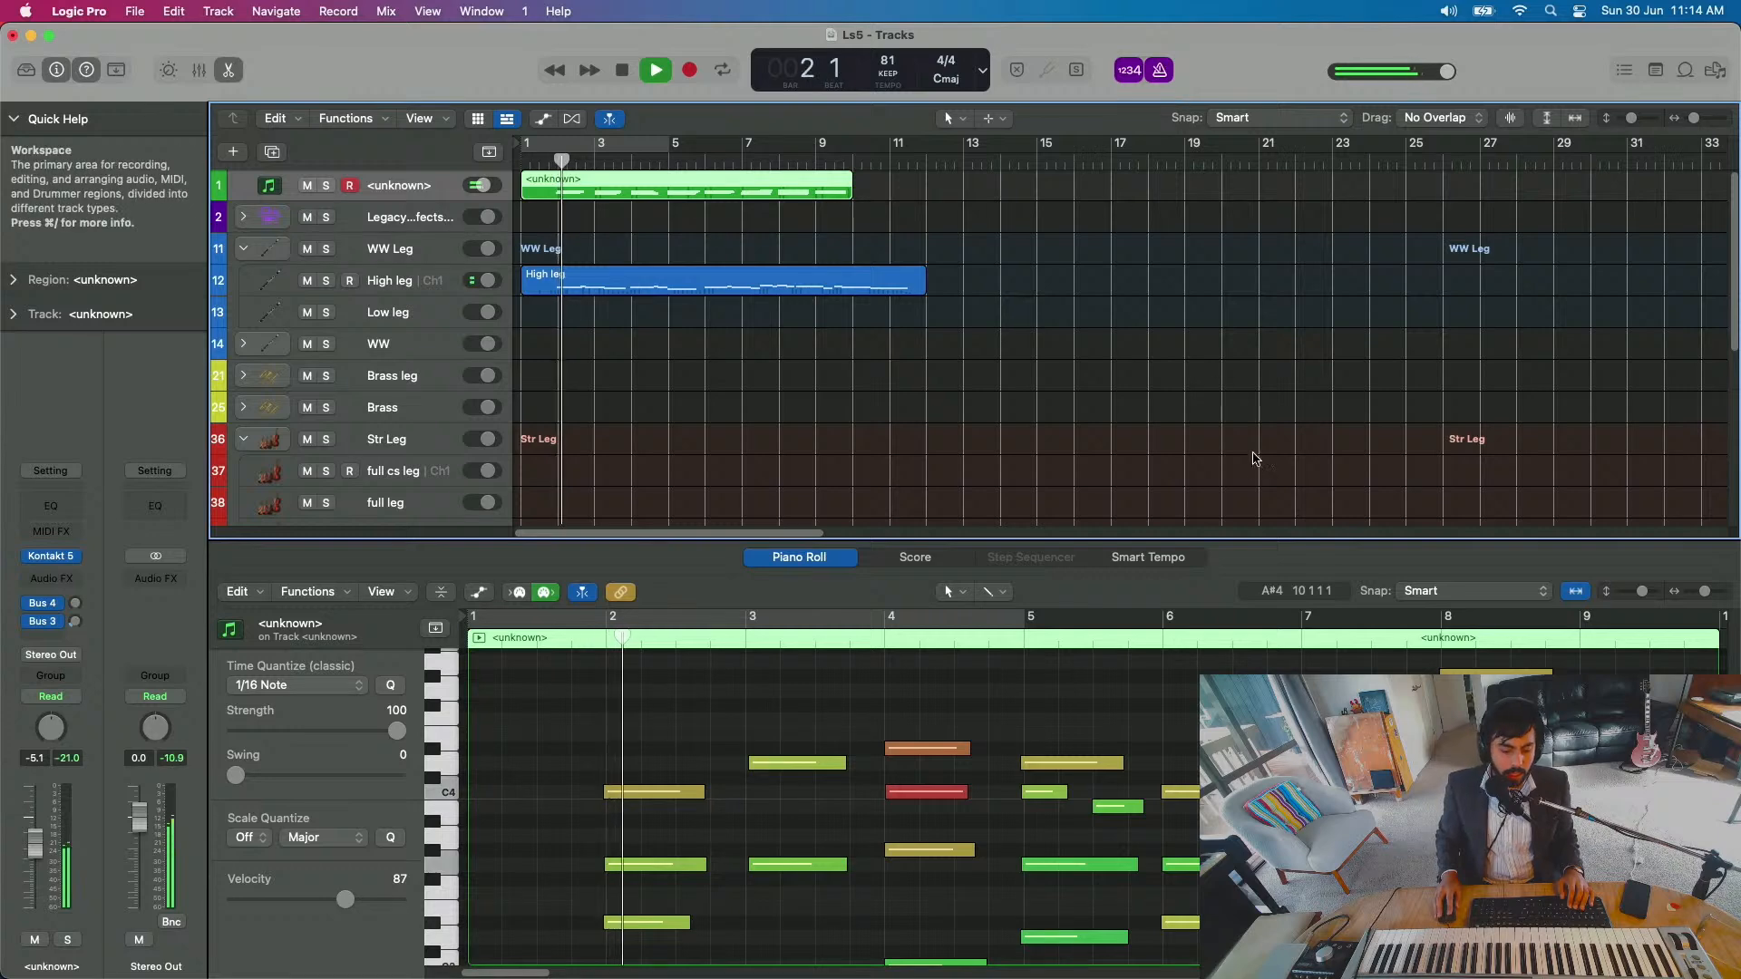
scroll(861, 381, down, 3)
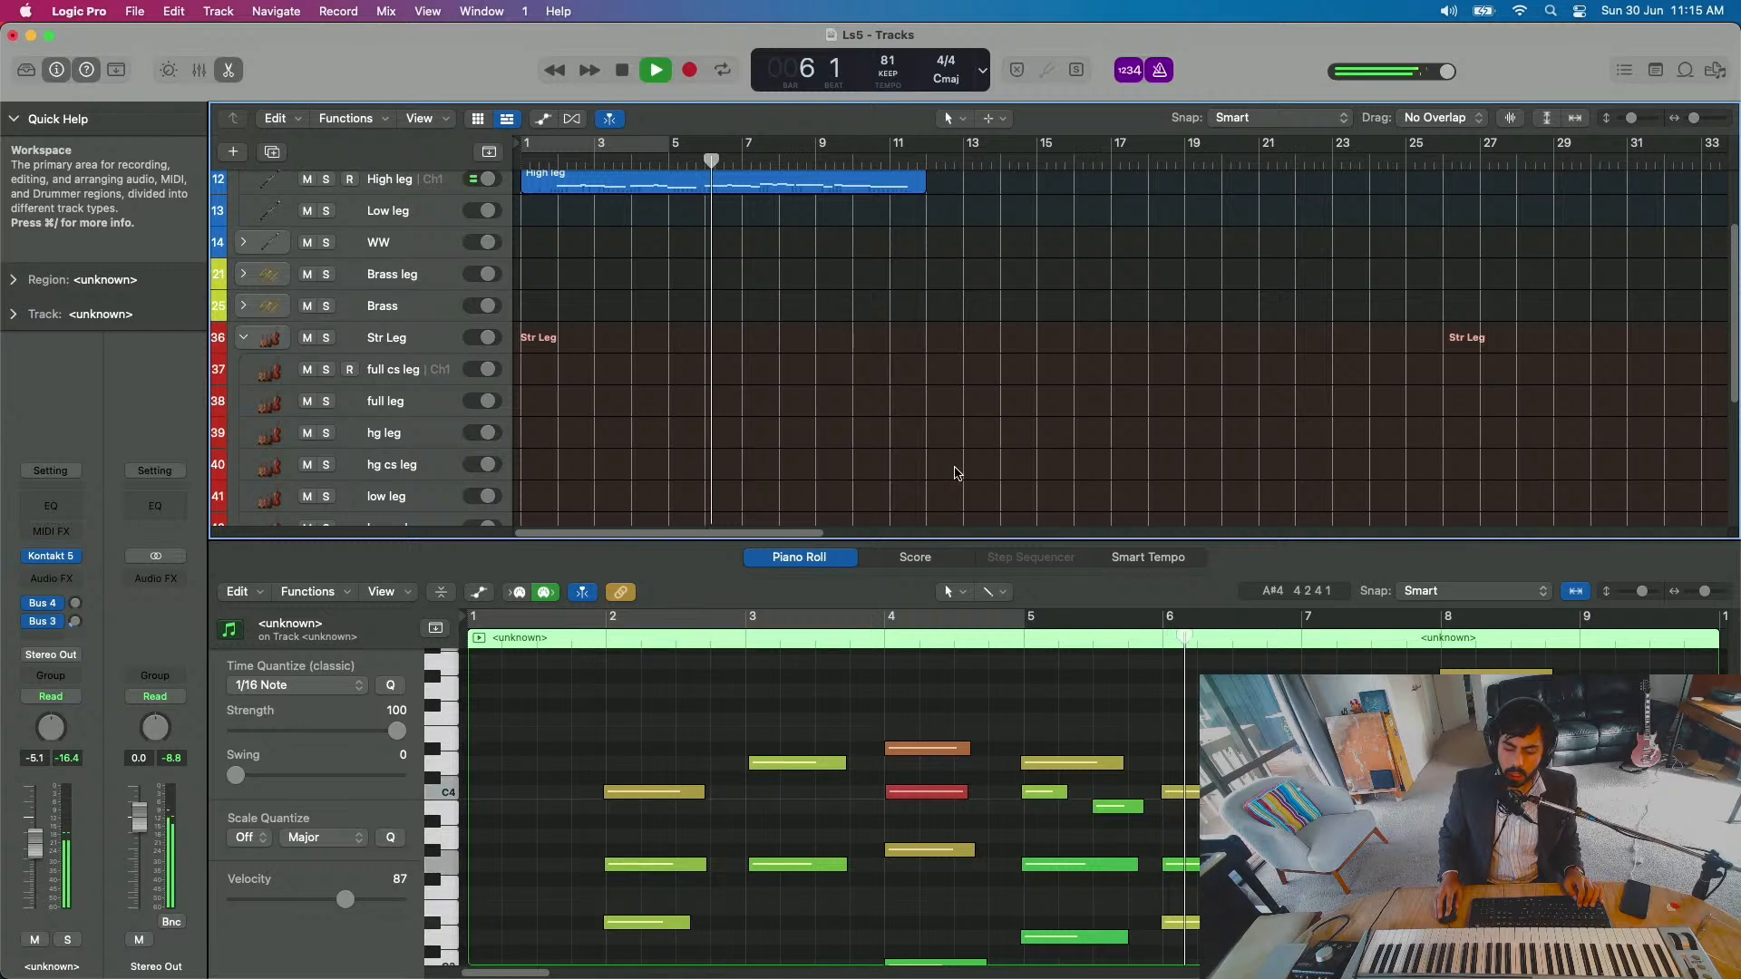
scroll(1127, 702, right, 4)
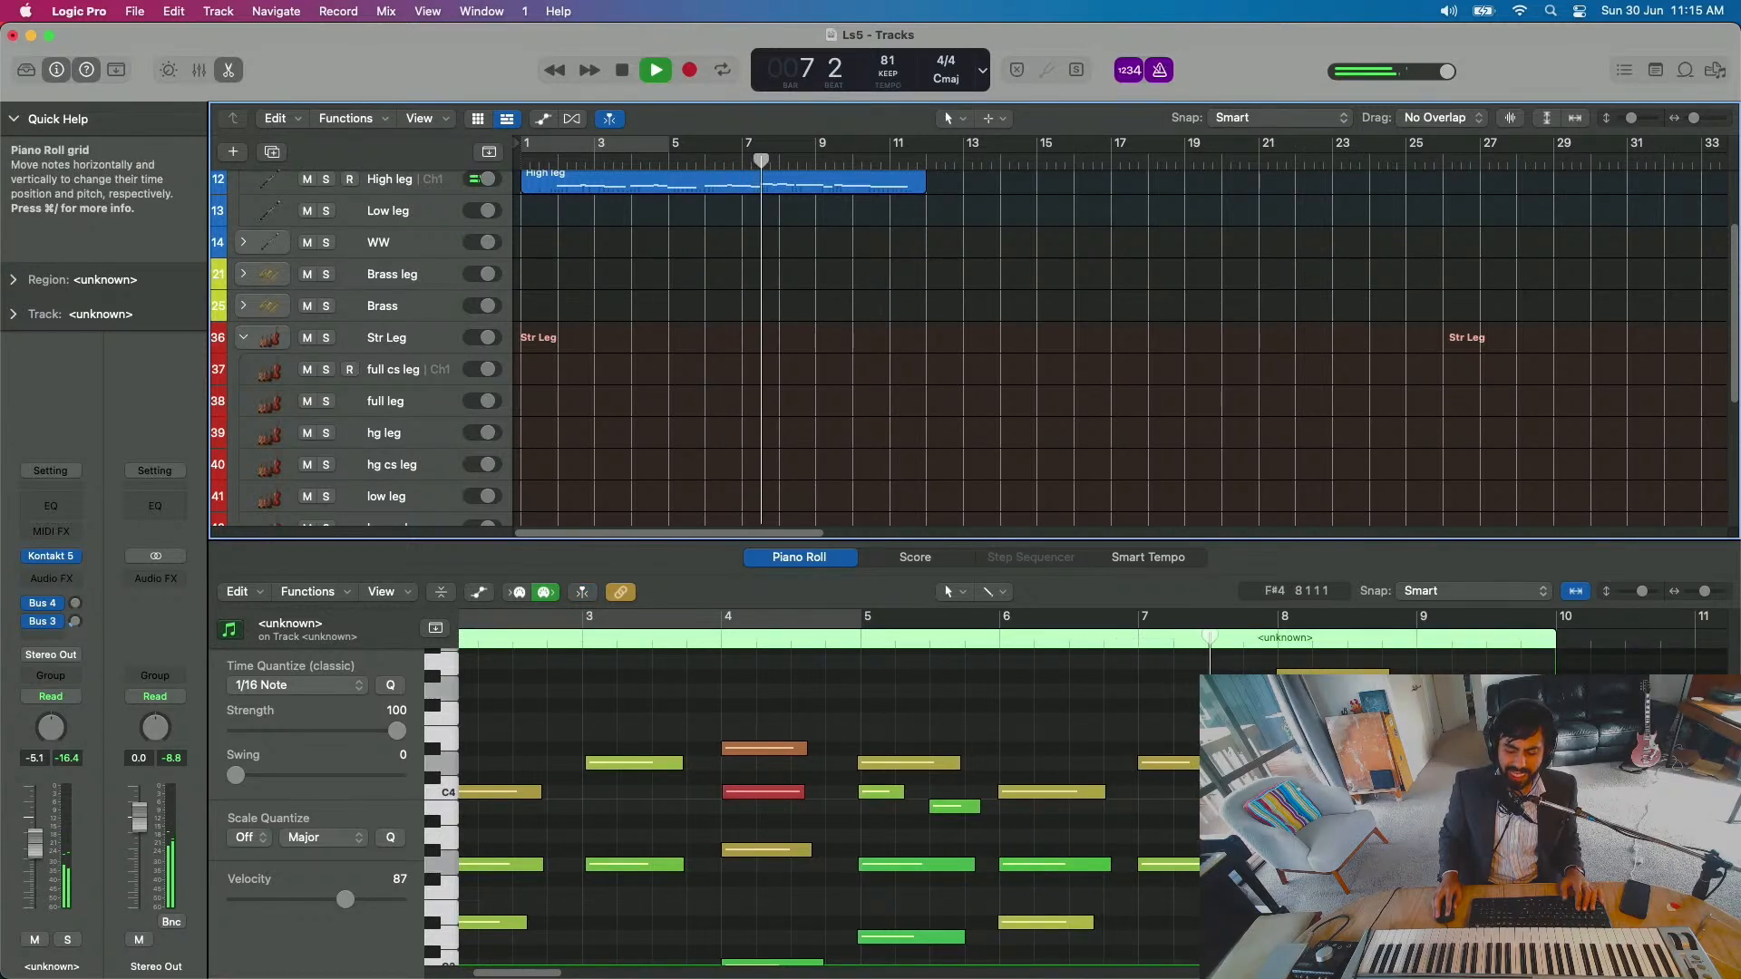
key(space)
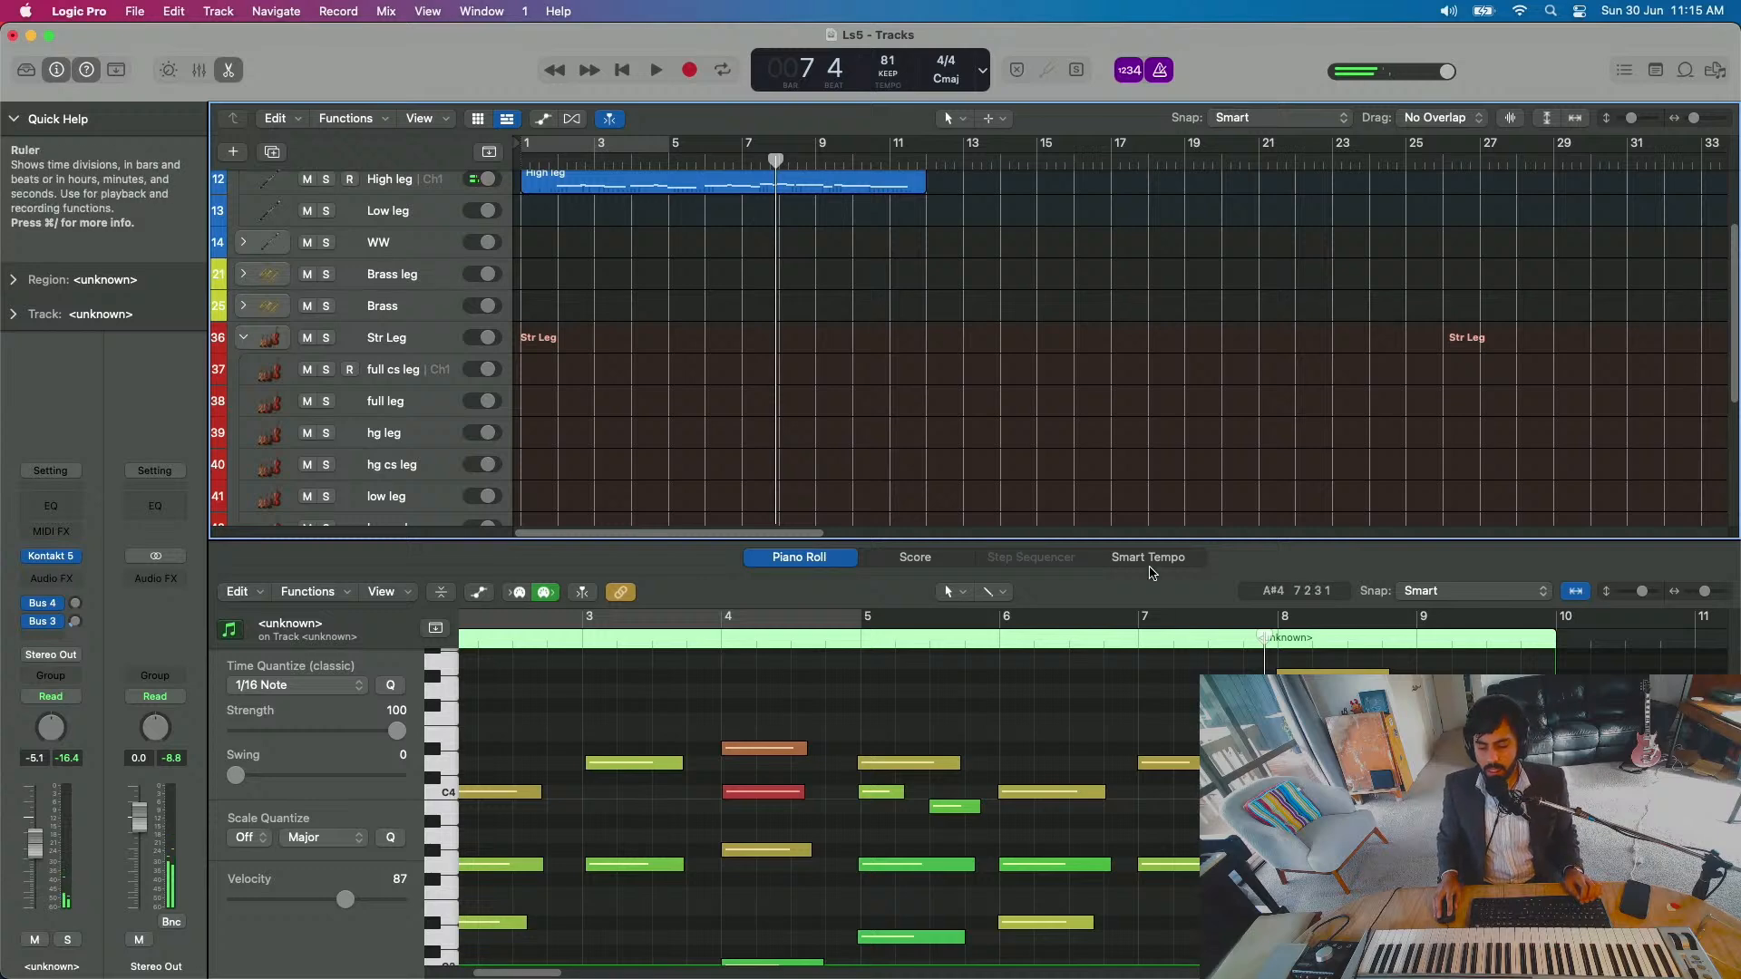
Step: Shift the High leg notes from bar 7 beat 4 onward about two beats later and copy the preceding C5 note to C6 there
click(820, 188)
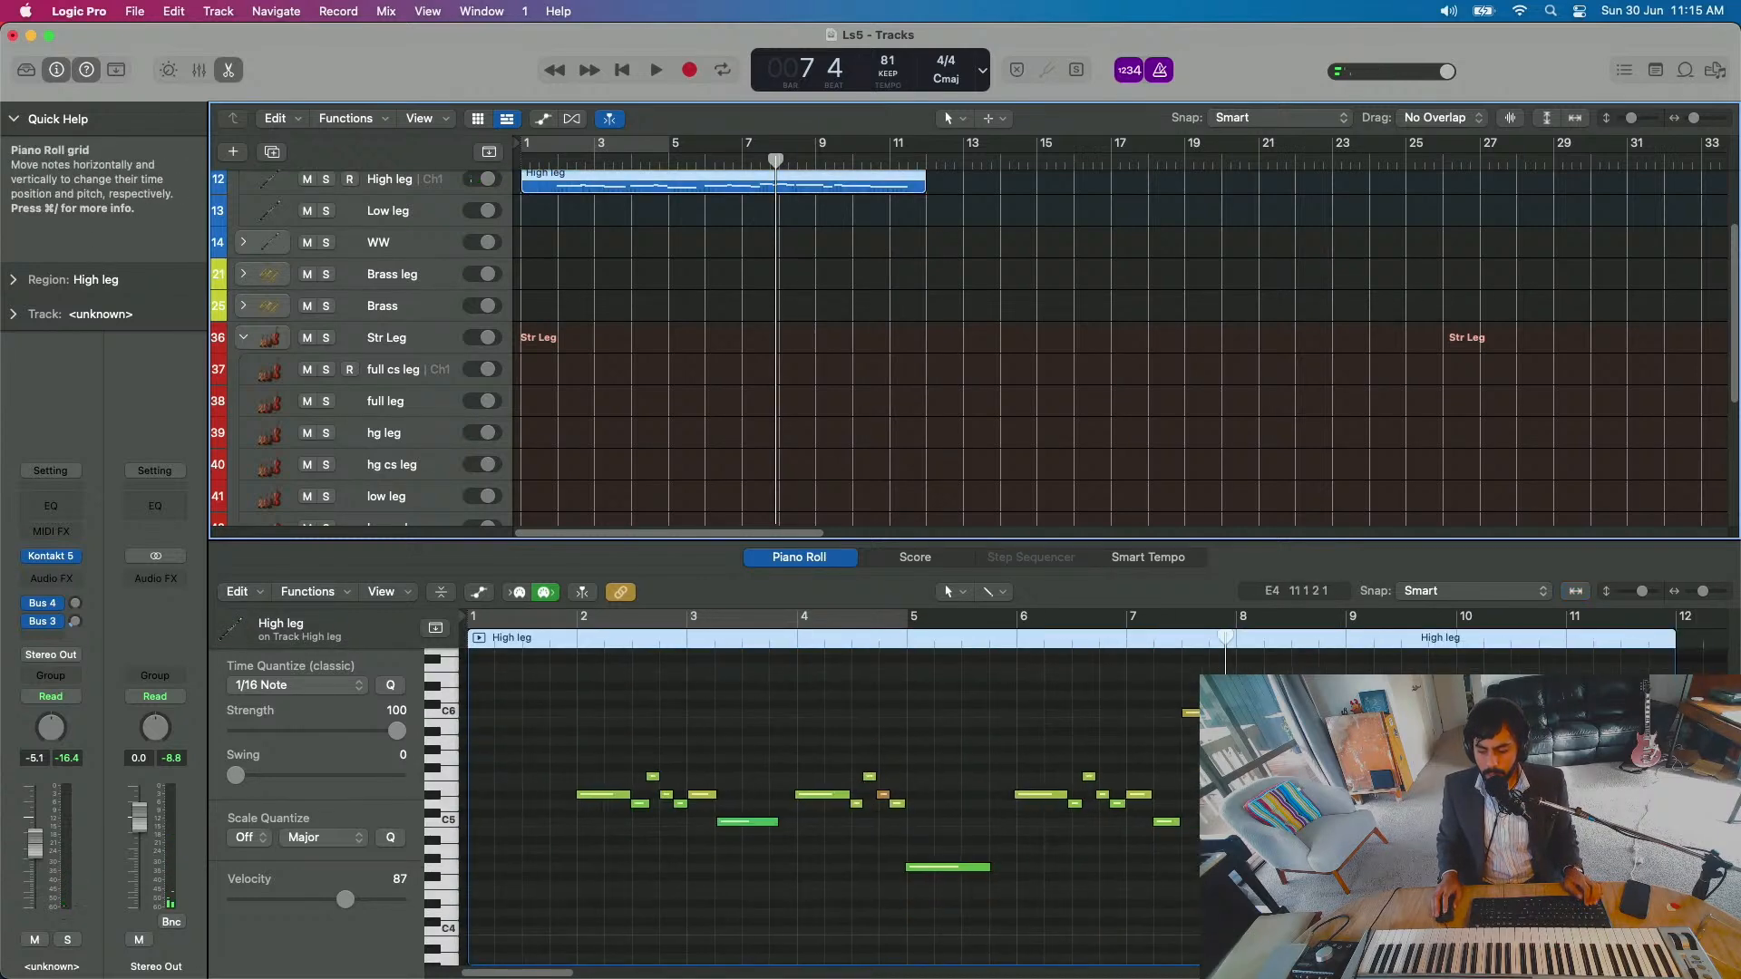
key(super+a)
drag(1197, 718, 1195, 827)
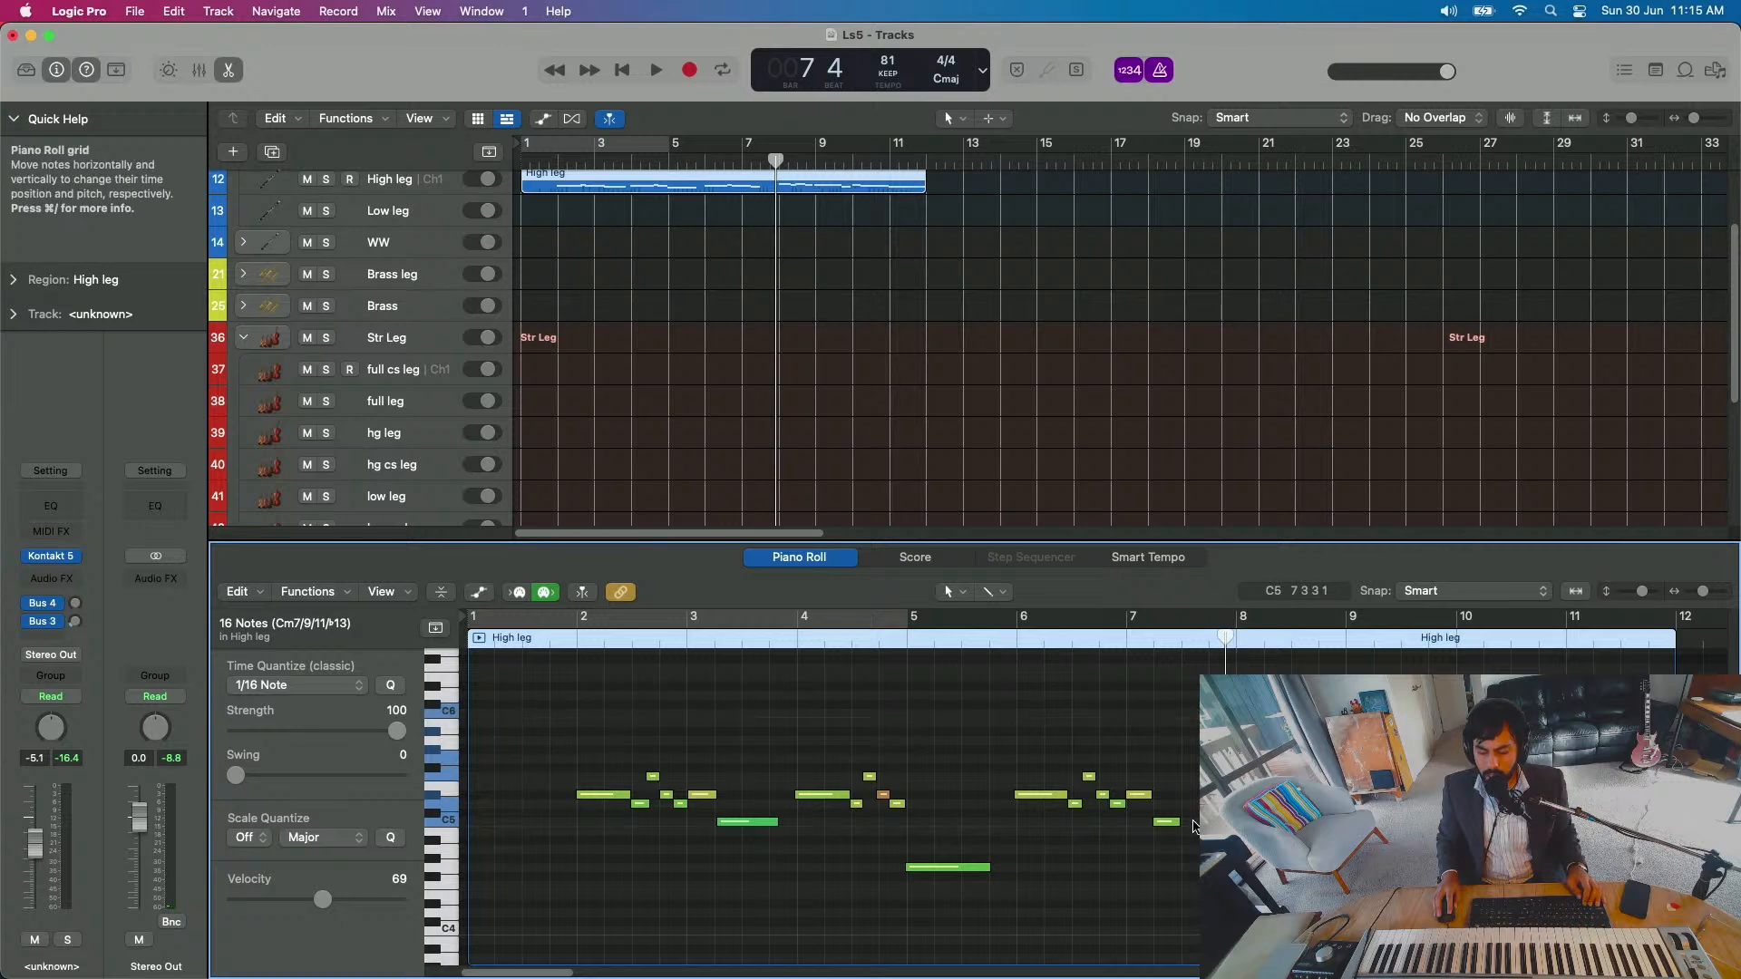
key(super+z)
drag(1201, 715, 1253, 714)
click(1168, 838)
drag(1170, 822, 1195, 716)
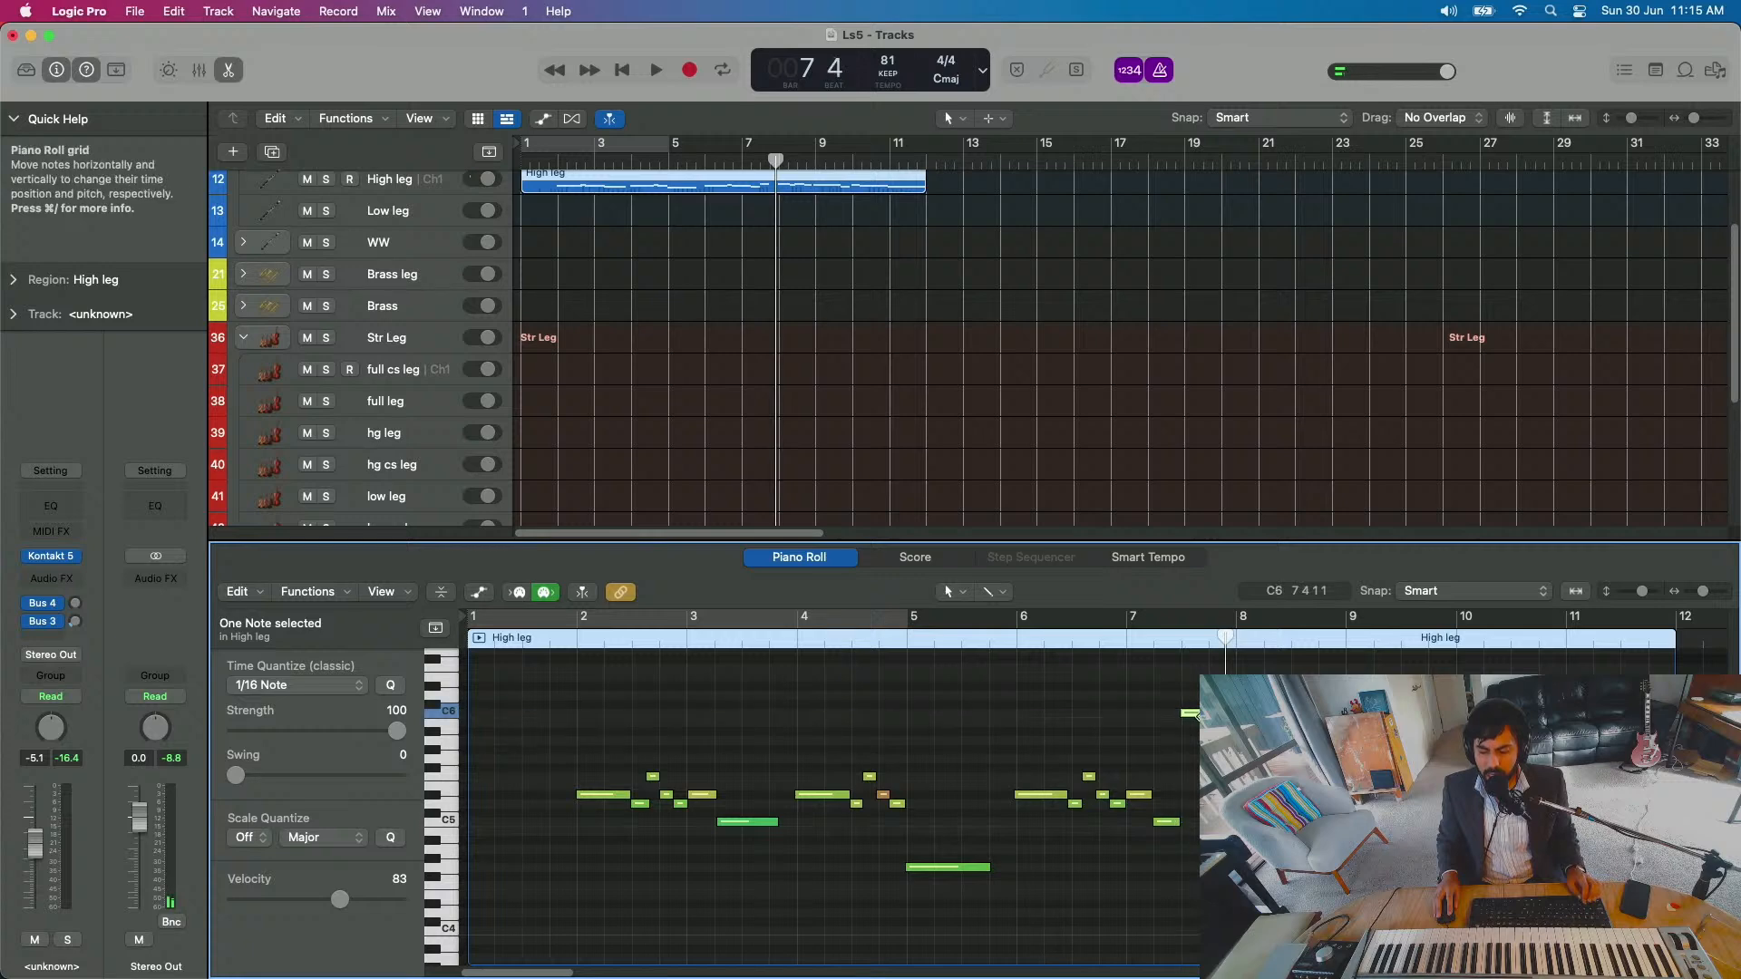
Step: Play back the edited High leg phrase from about bar 6 to check its new timing
click(1004, 645)
key(space)
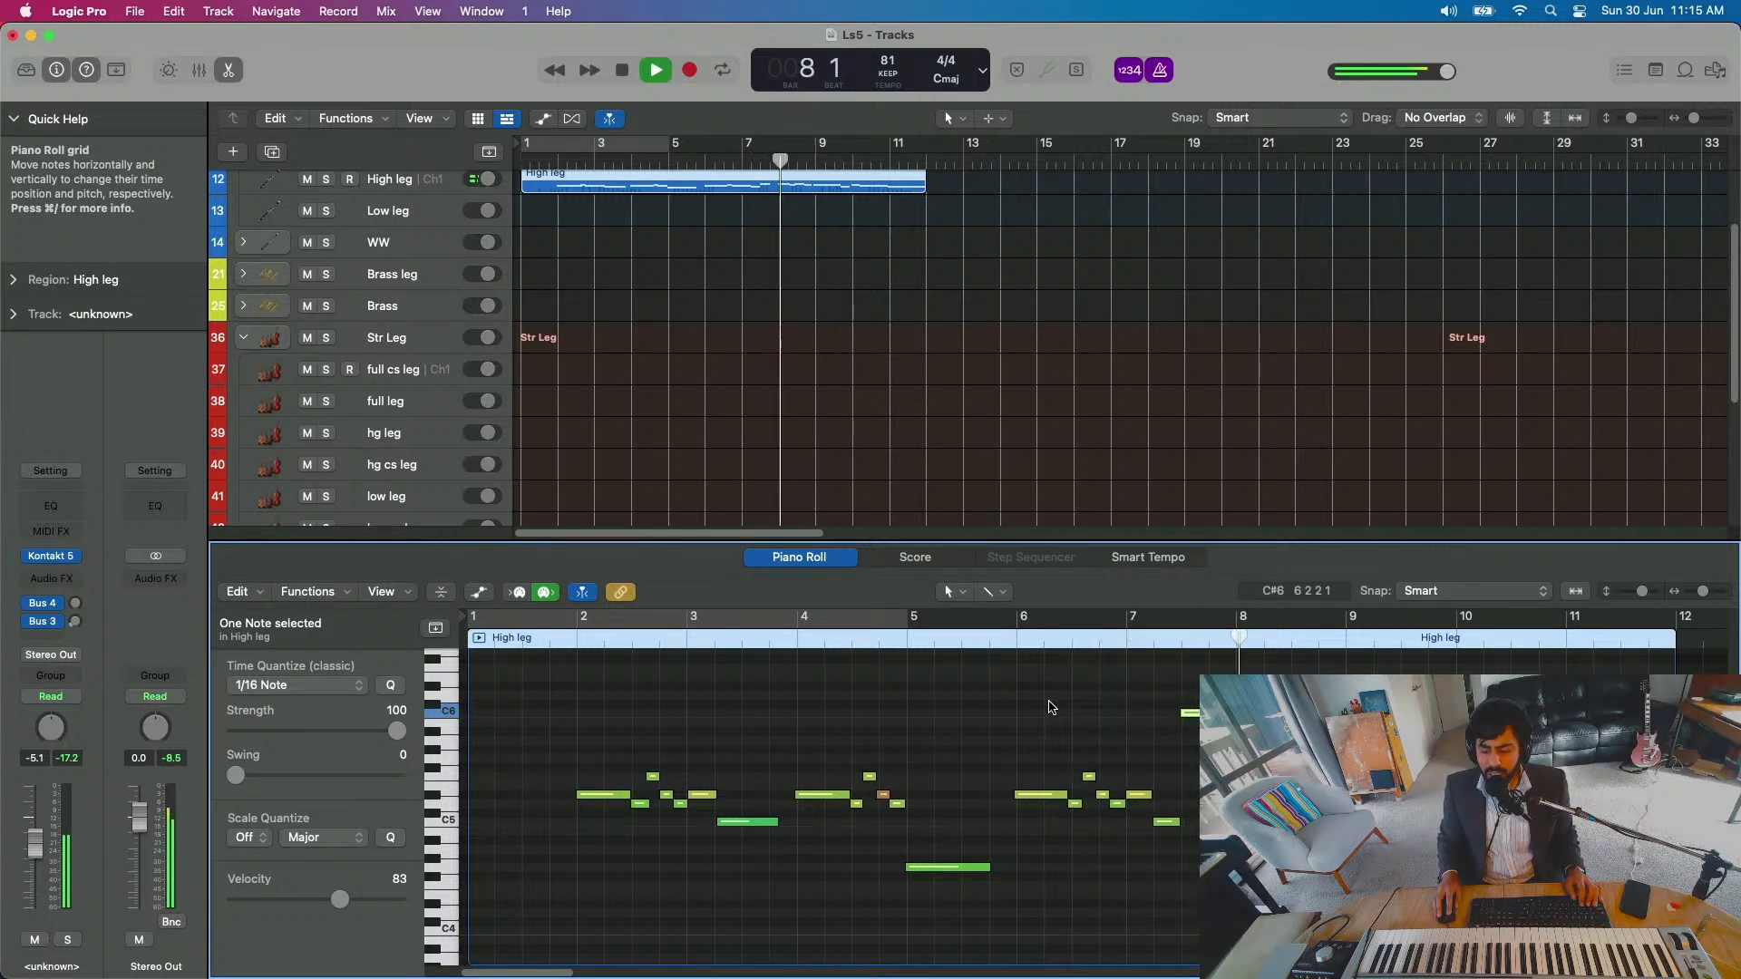
key(space)
click(1112, 641)
click(1017, 635)
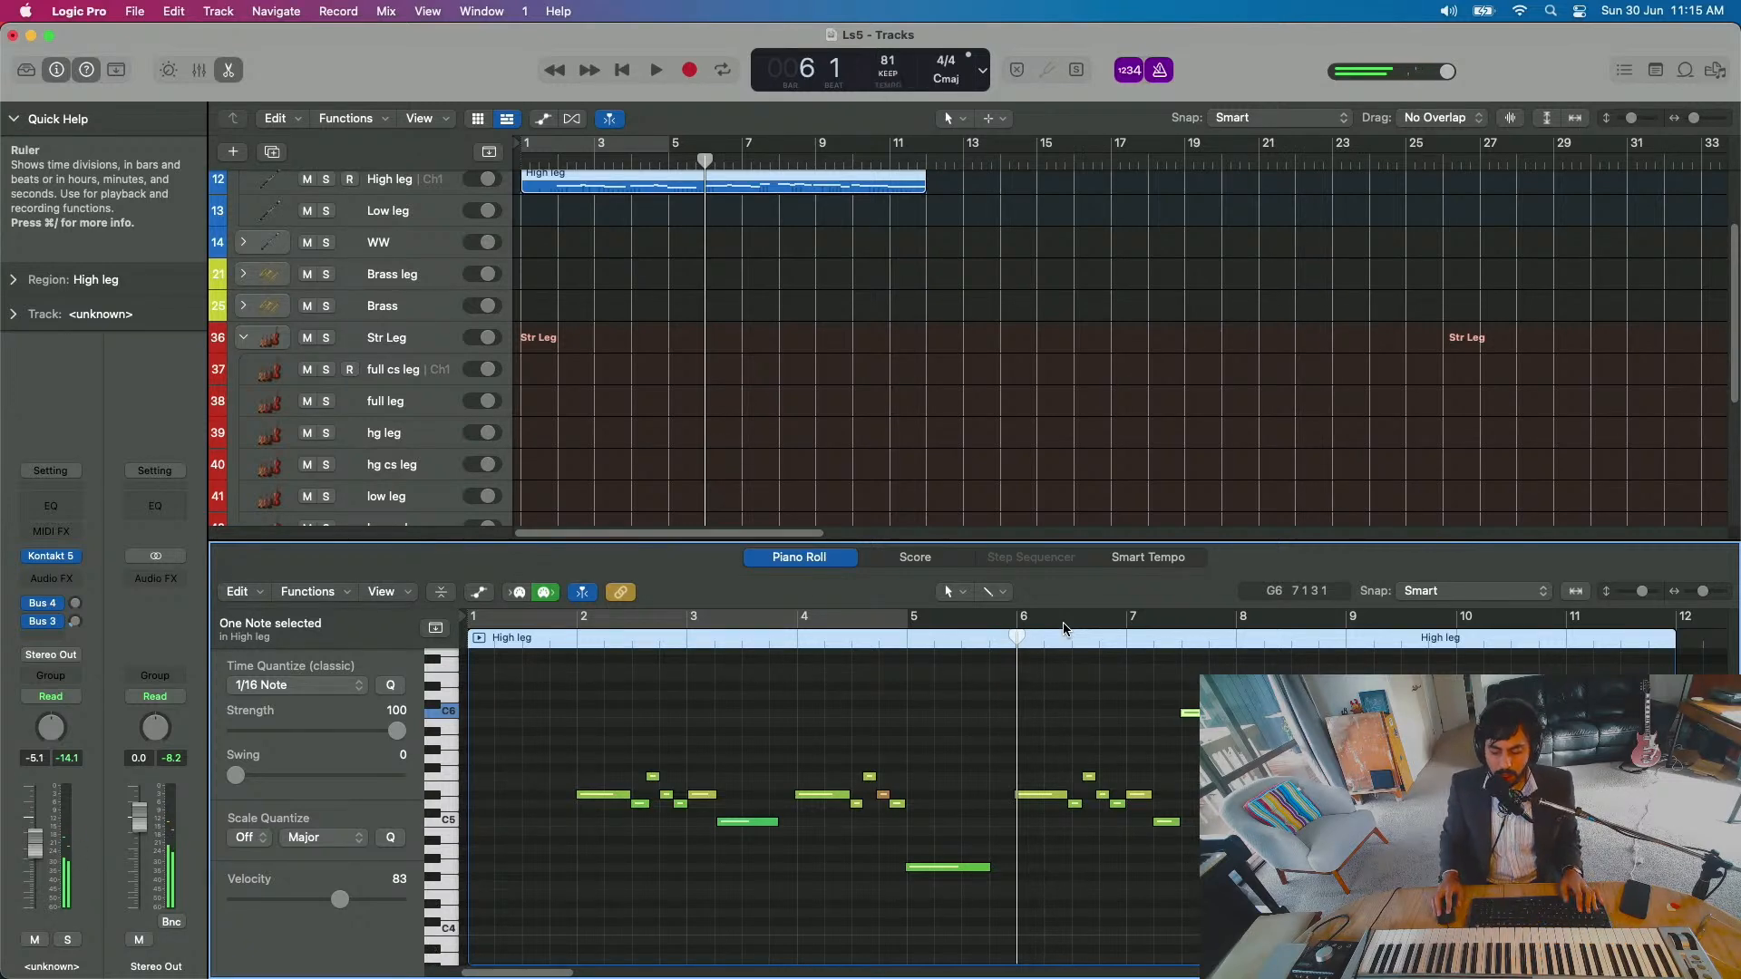
click(988, 623)
key(space)
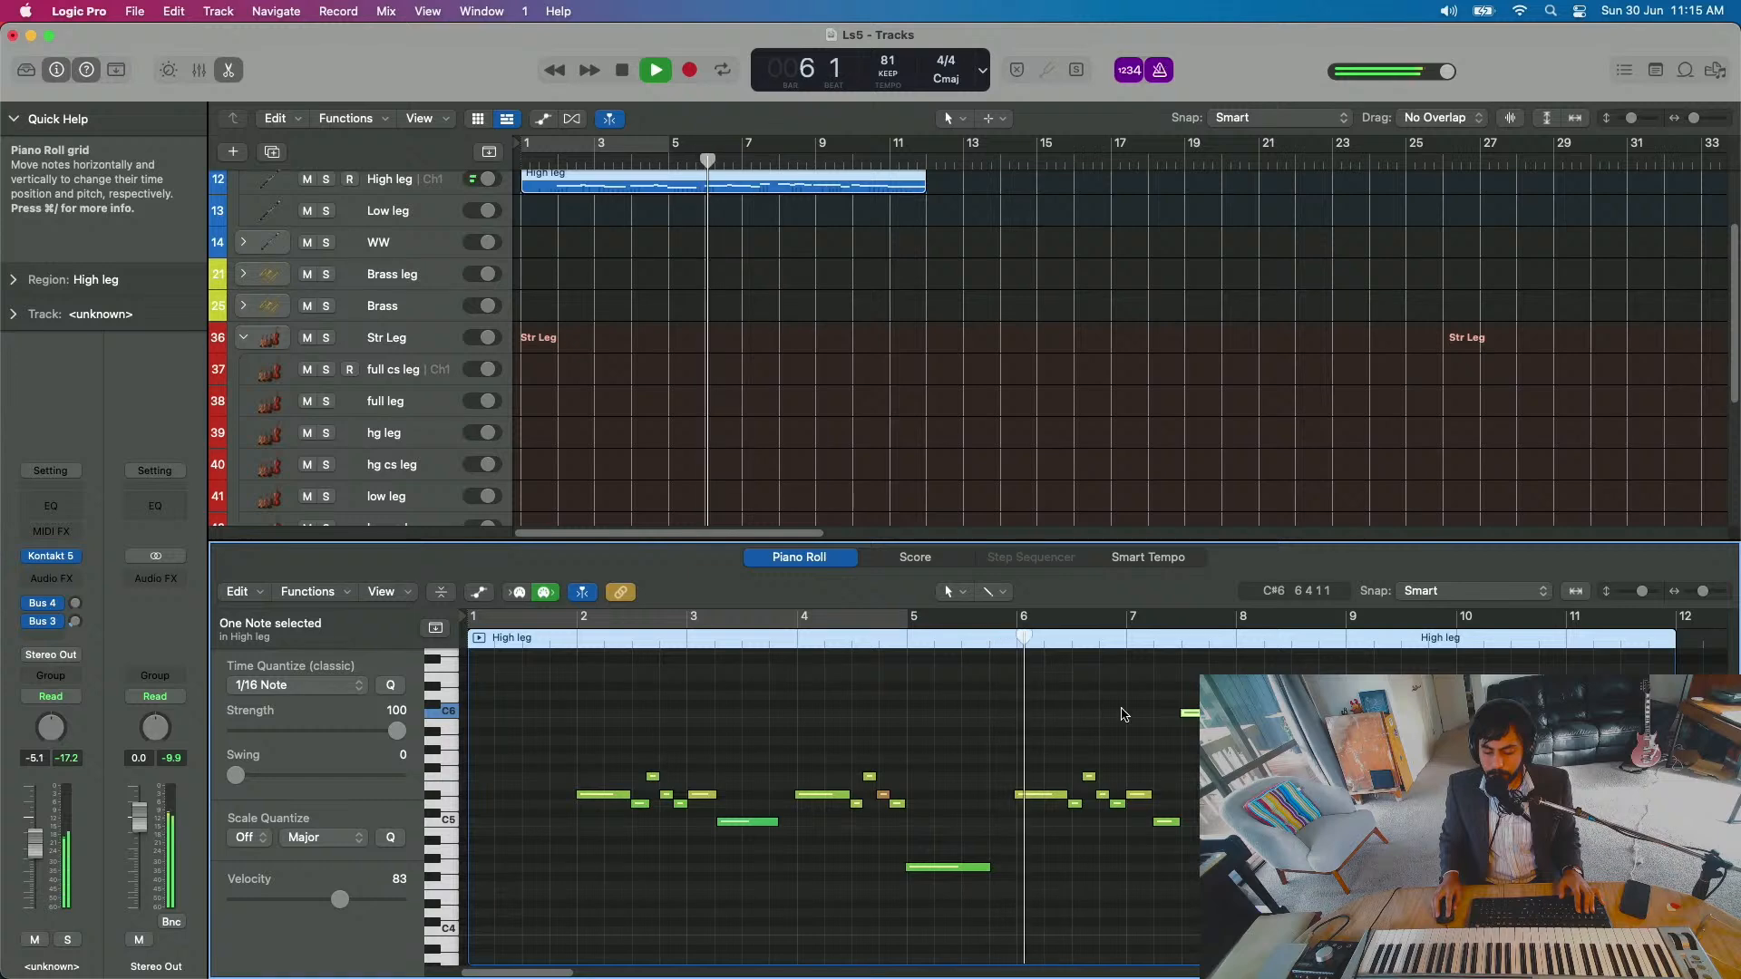
key(space)
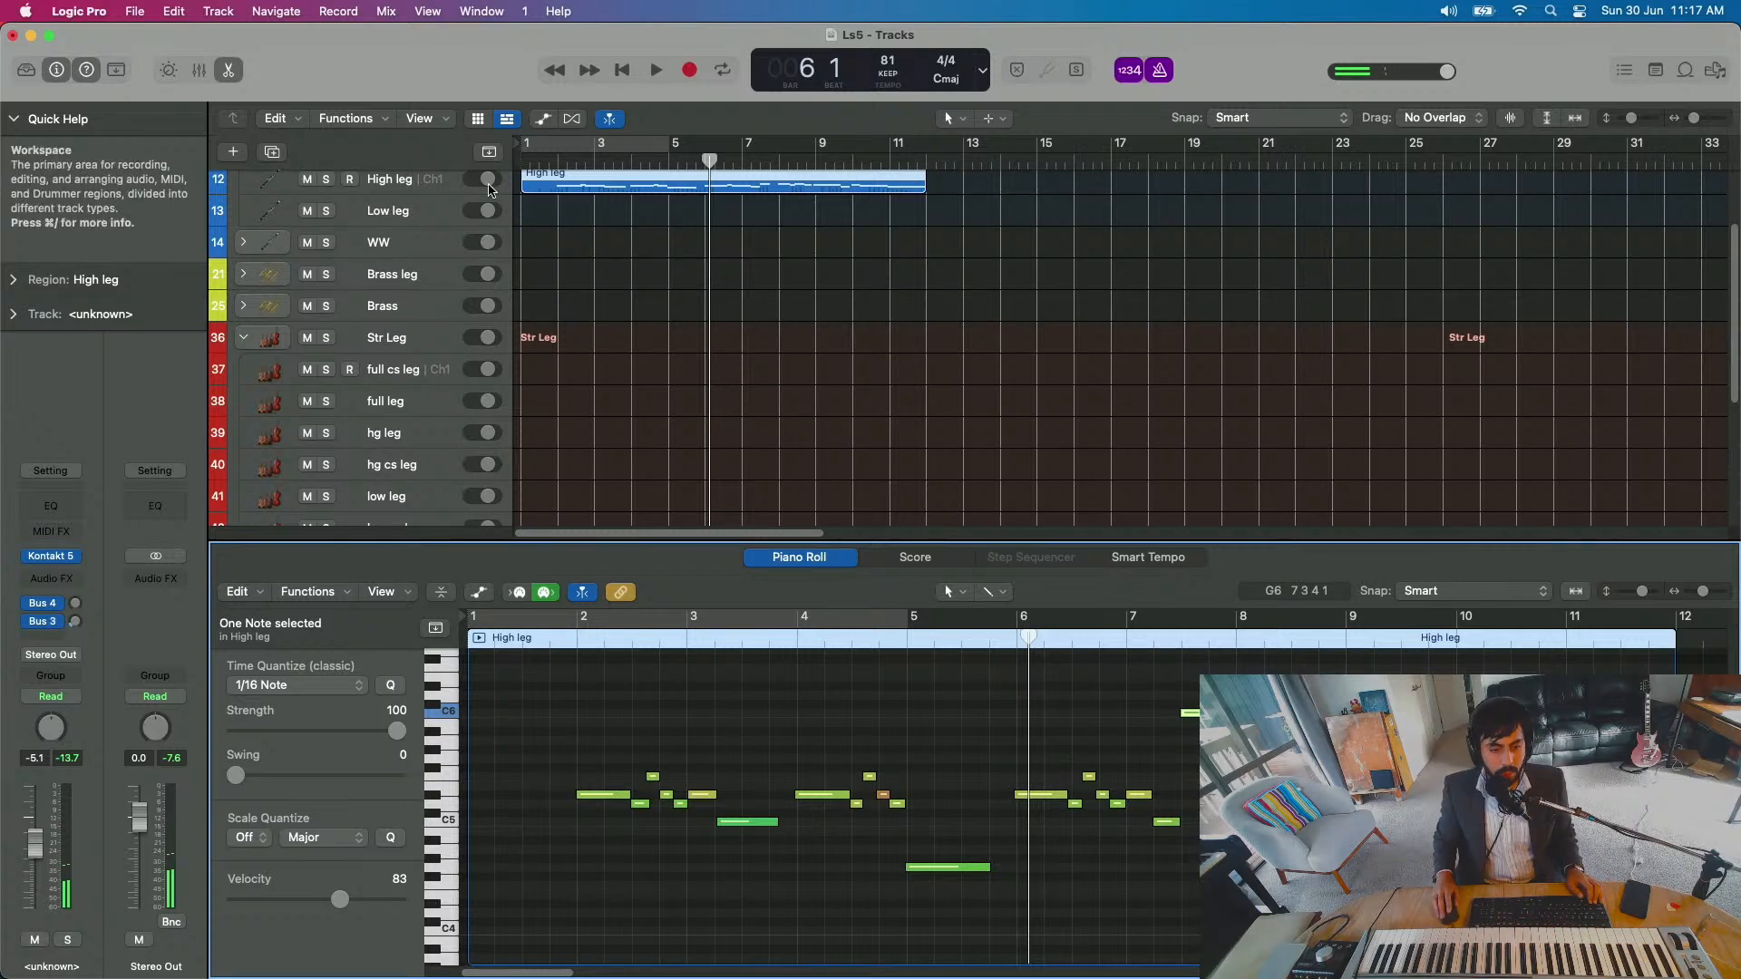
Step: Close the note editor and mute the chord region on the first track
key(e)
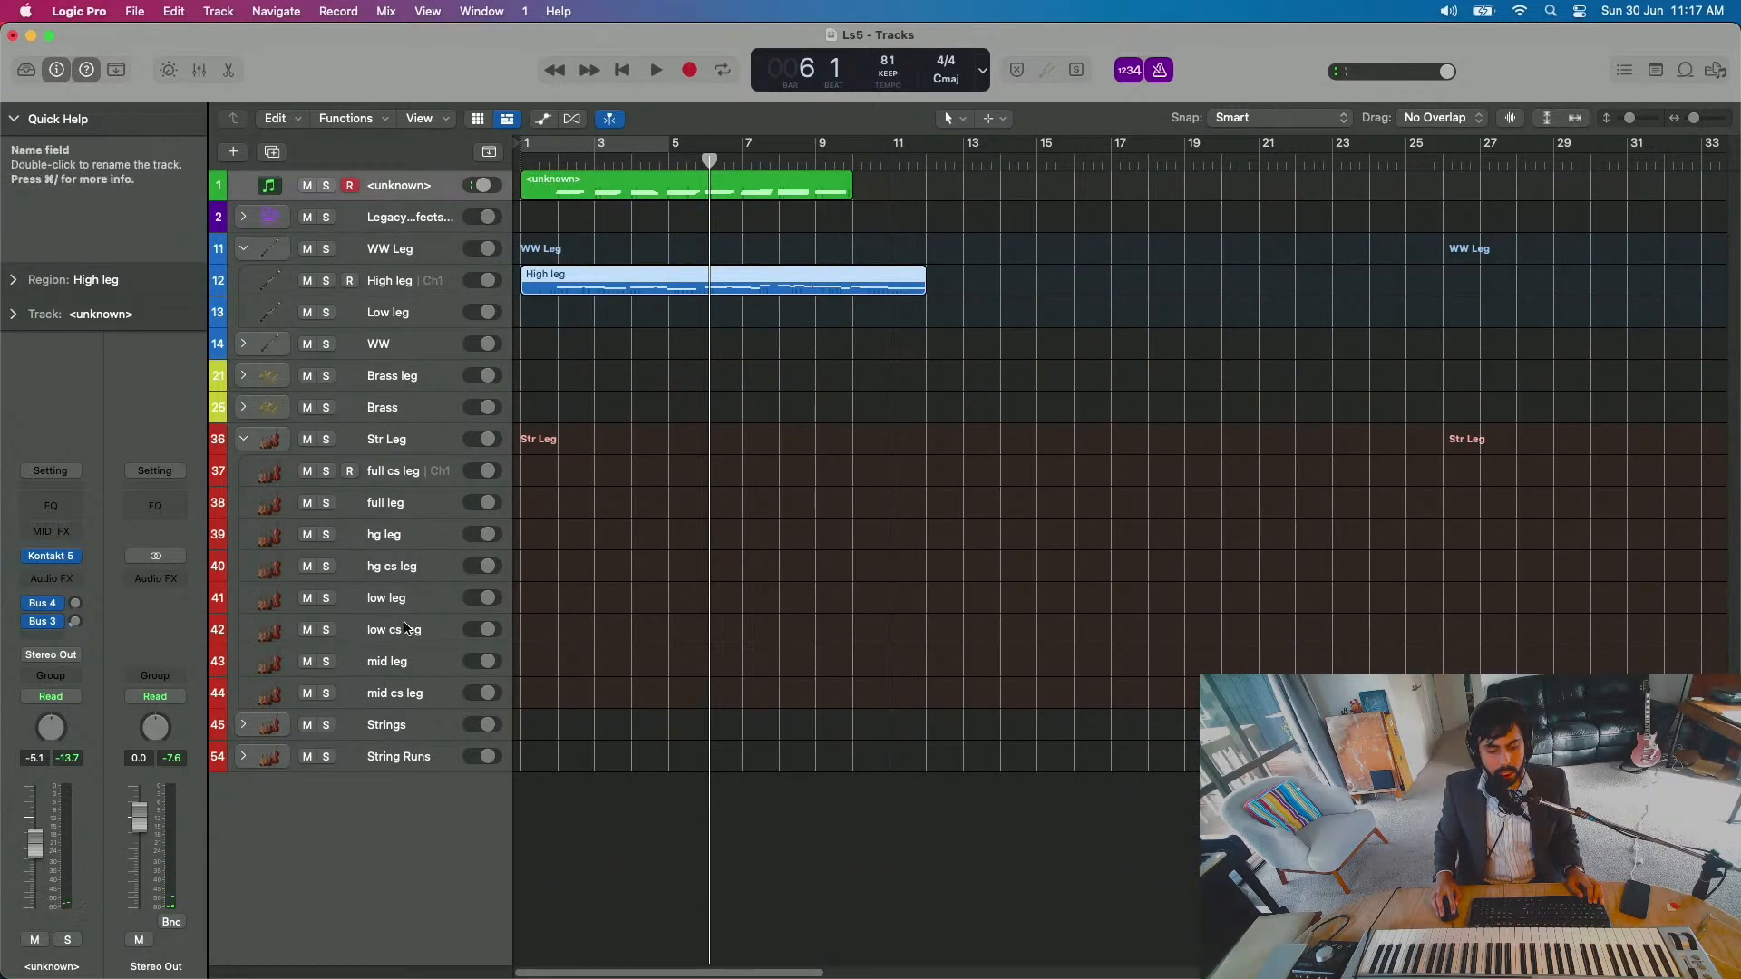
click(612, 194)
key(ctrl+m)
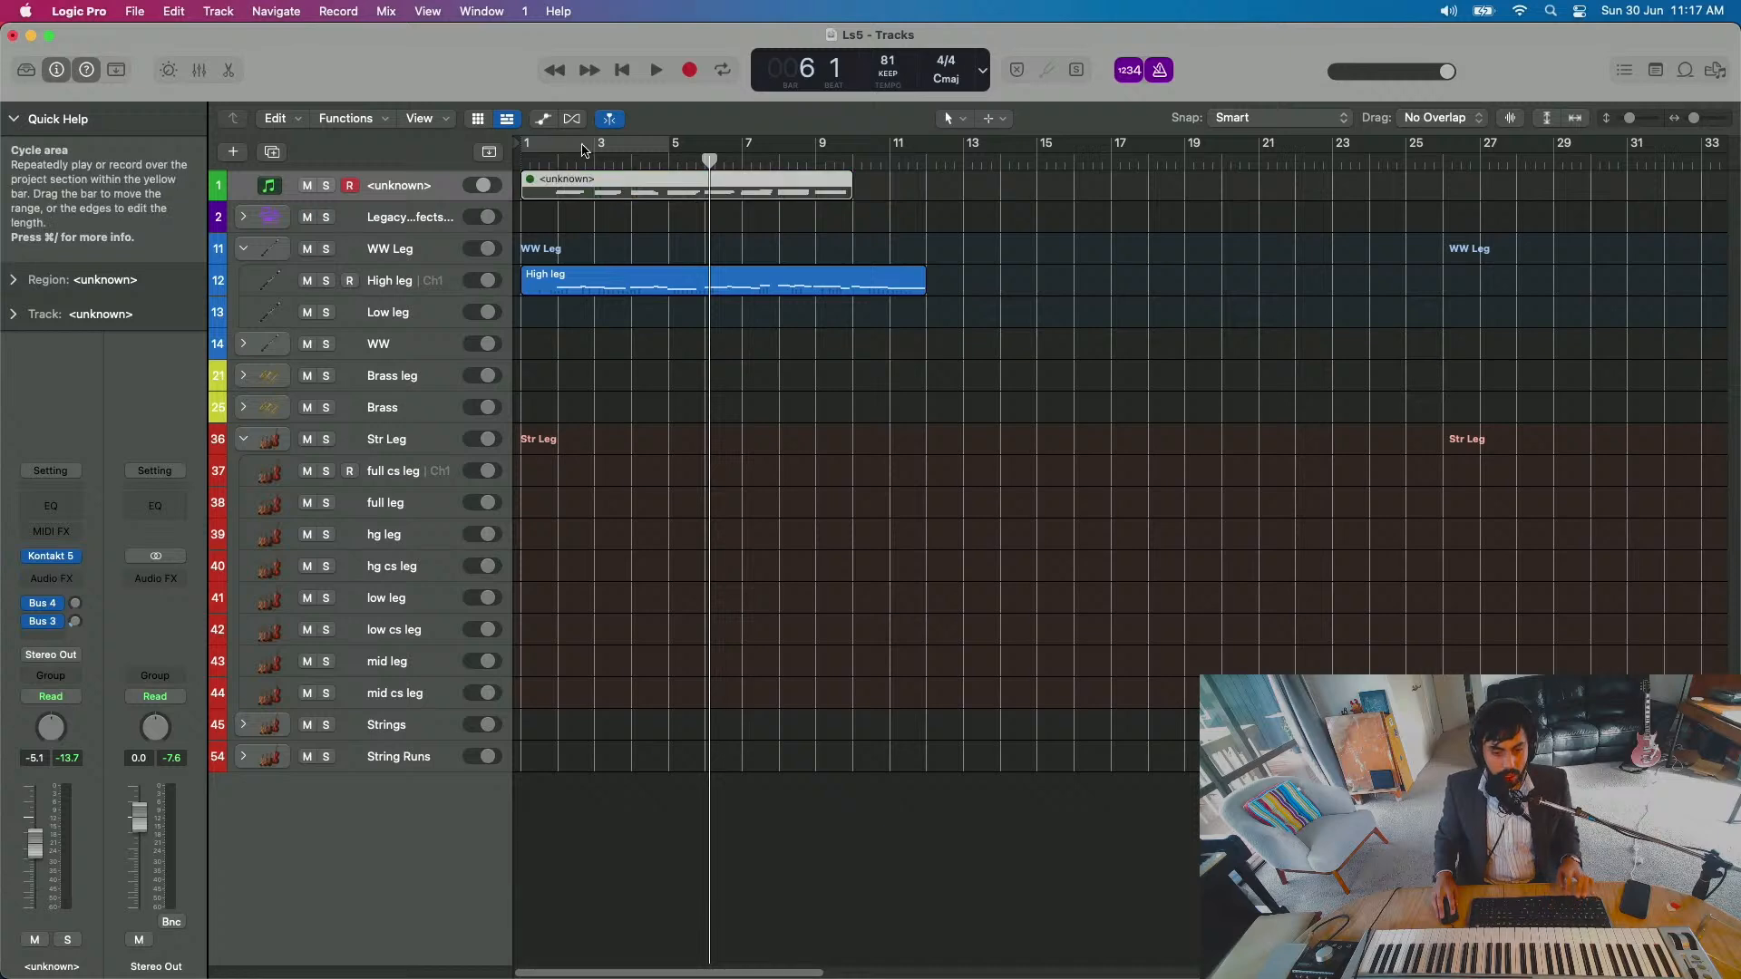
Step: Expand the Strings group and record a low string line on low 5vs long from bar 2 to about bar 11 beat 4
click(550, 162)
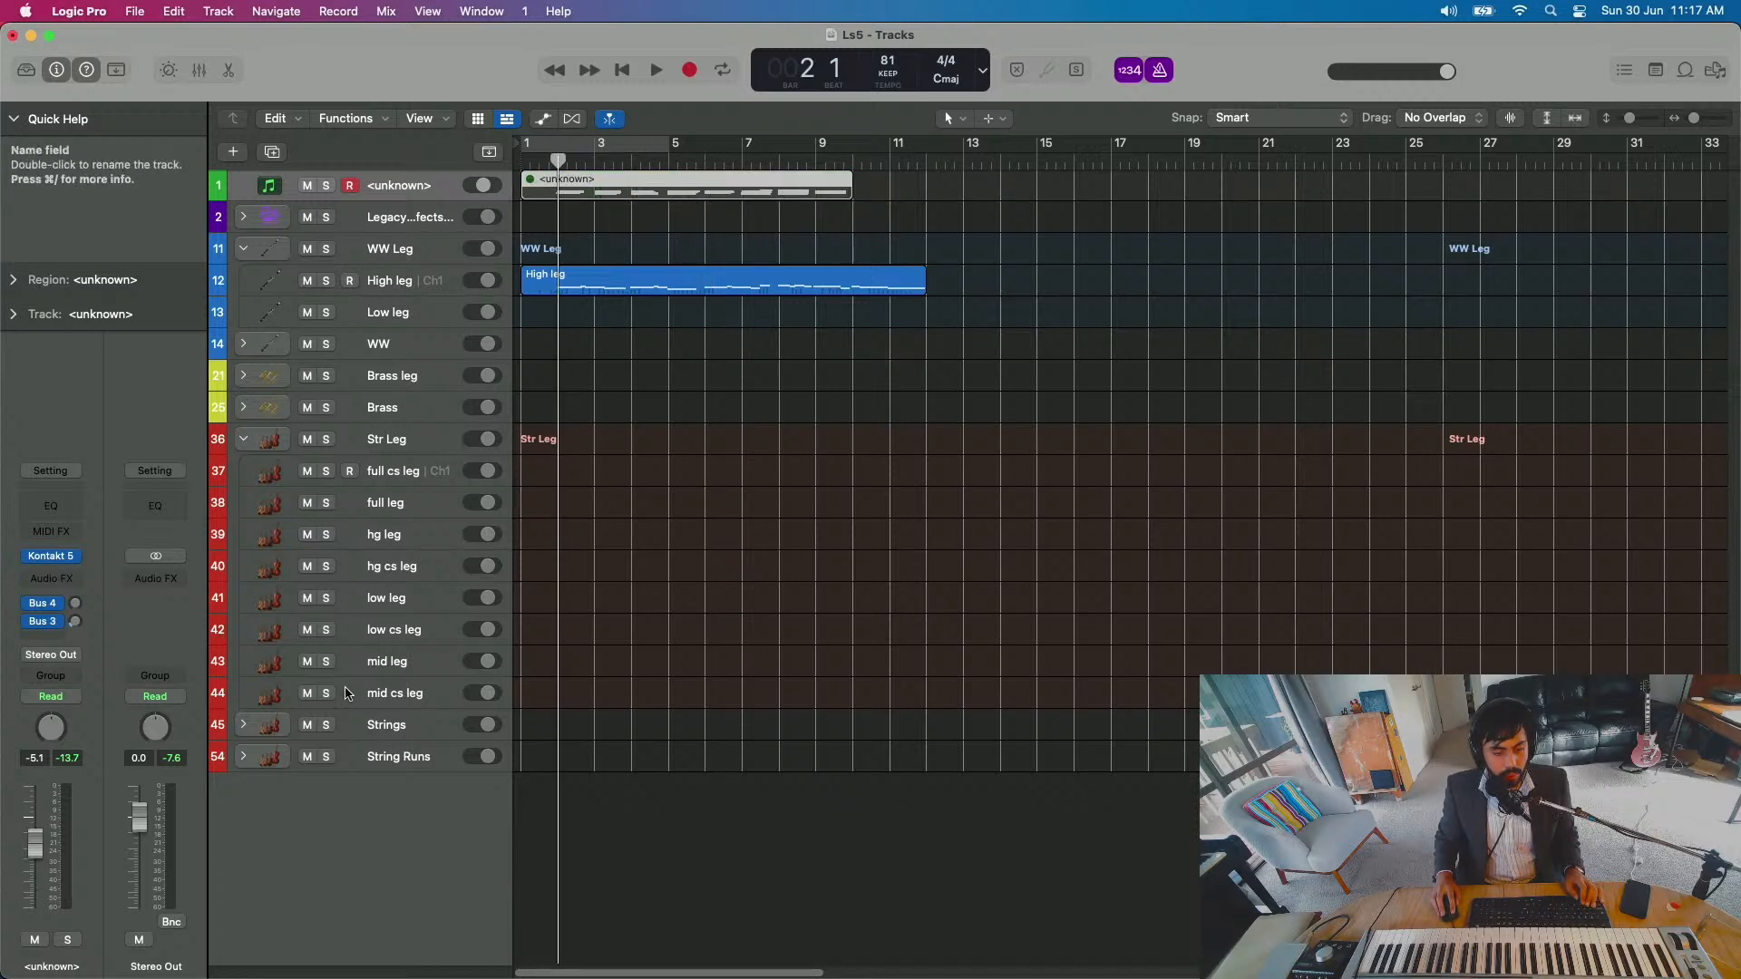
click(244, 725)
scroll(508, 760, down, 2)
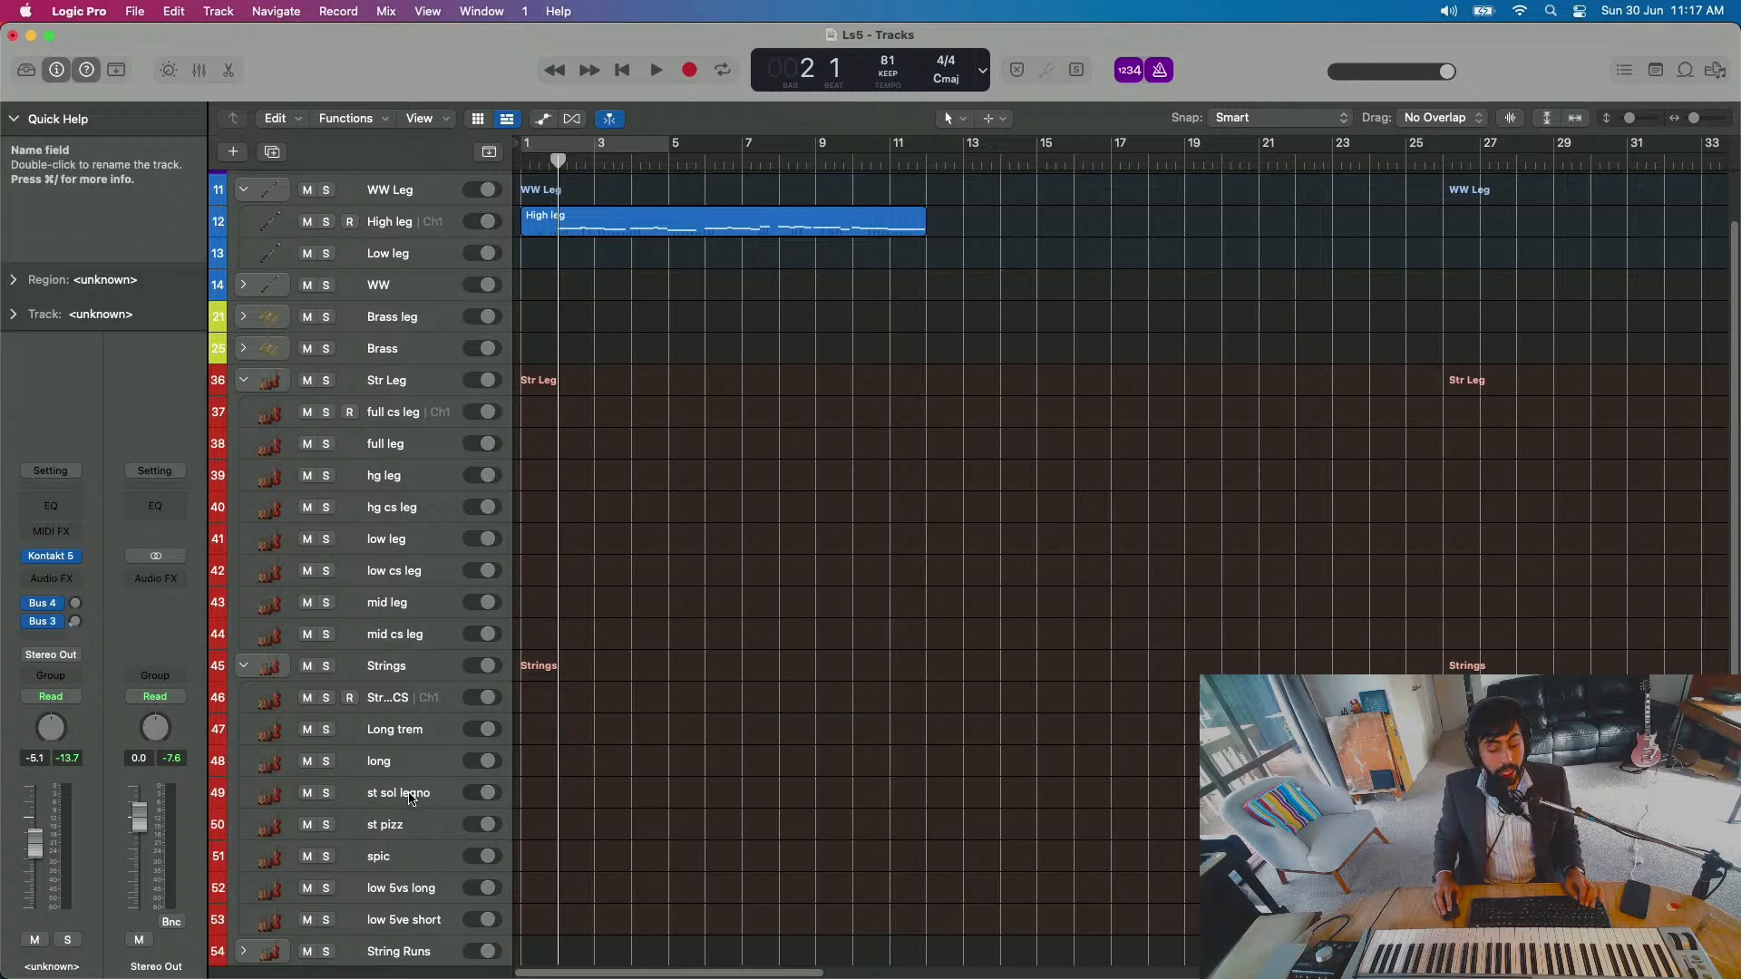
click(385, 698)
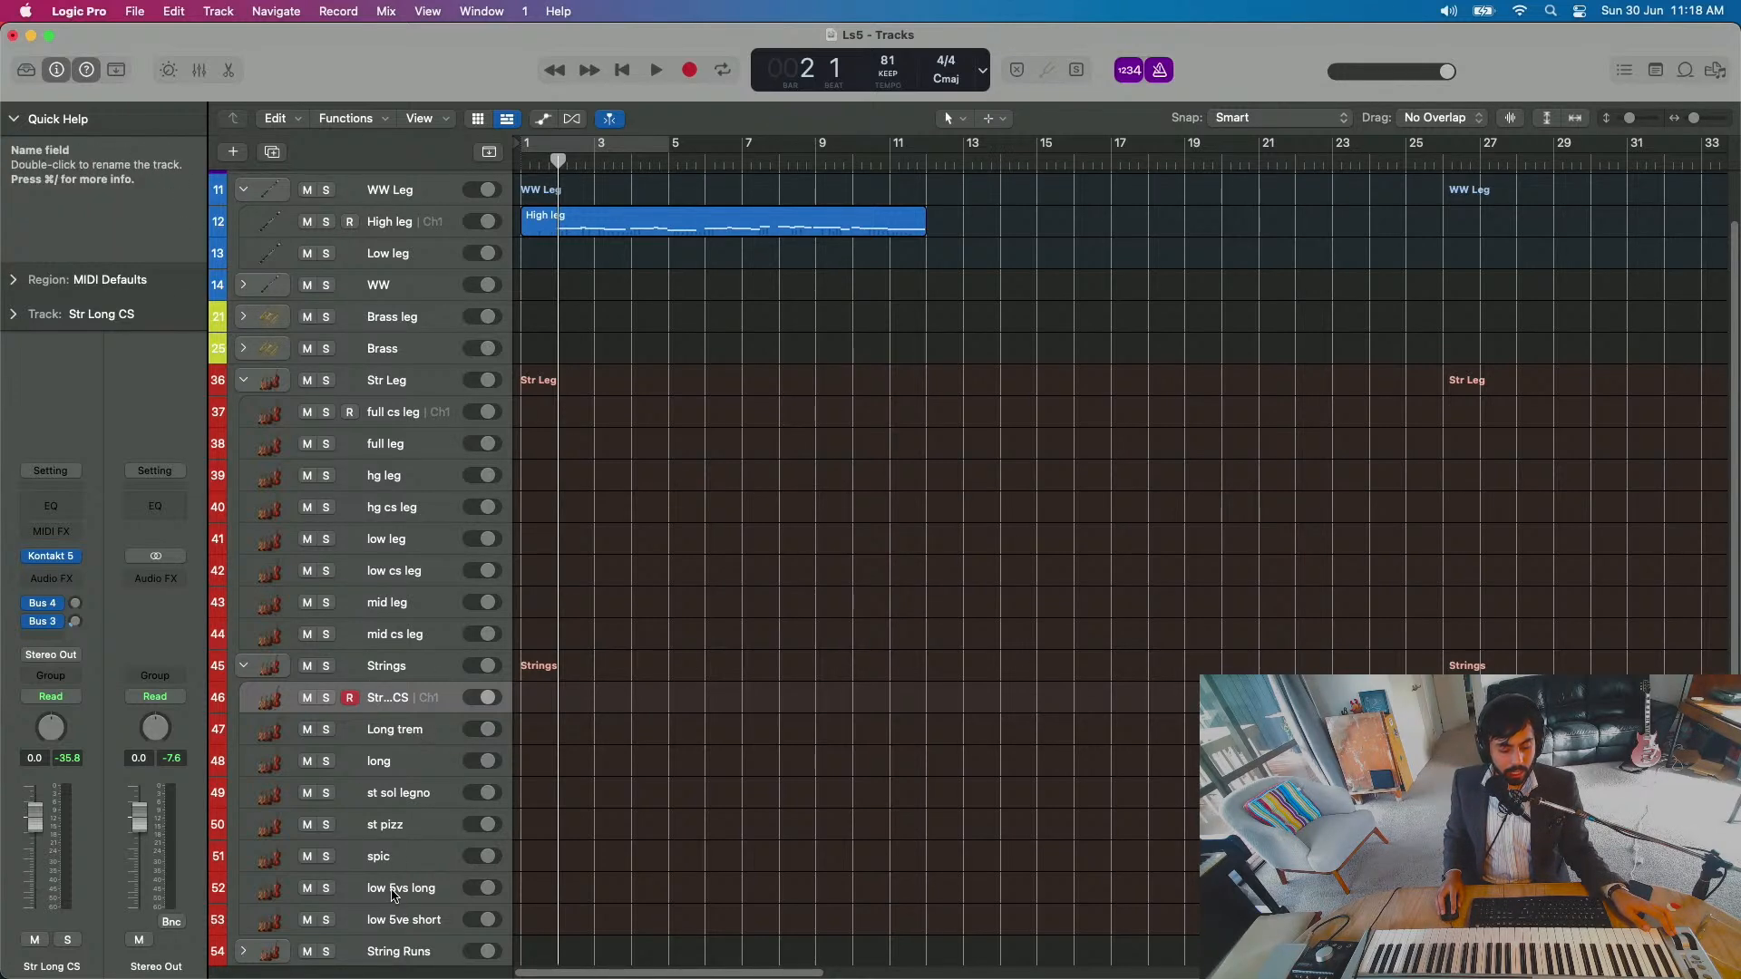
click(434, 902)
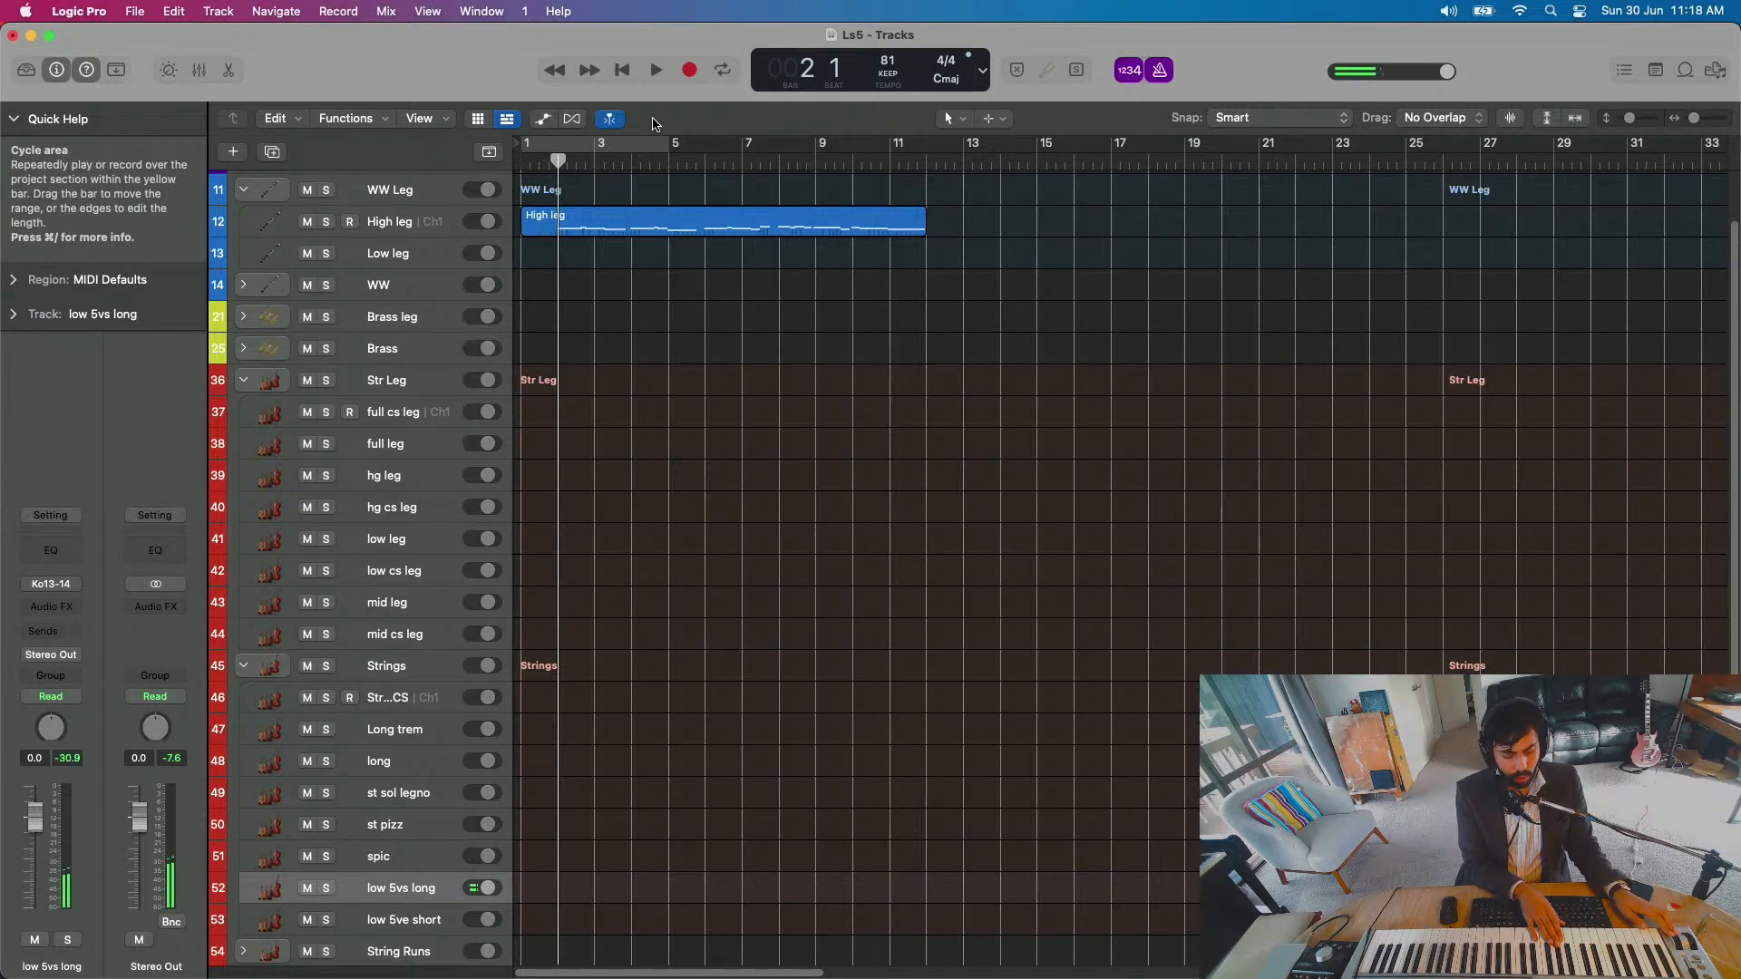
key(r)
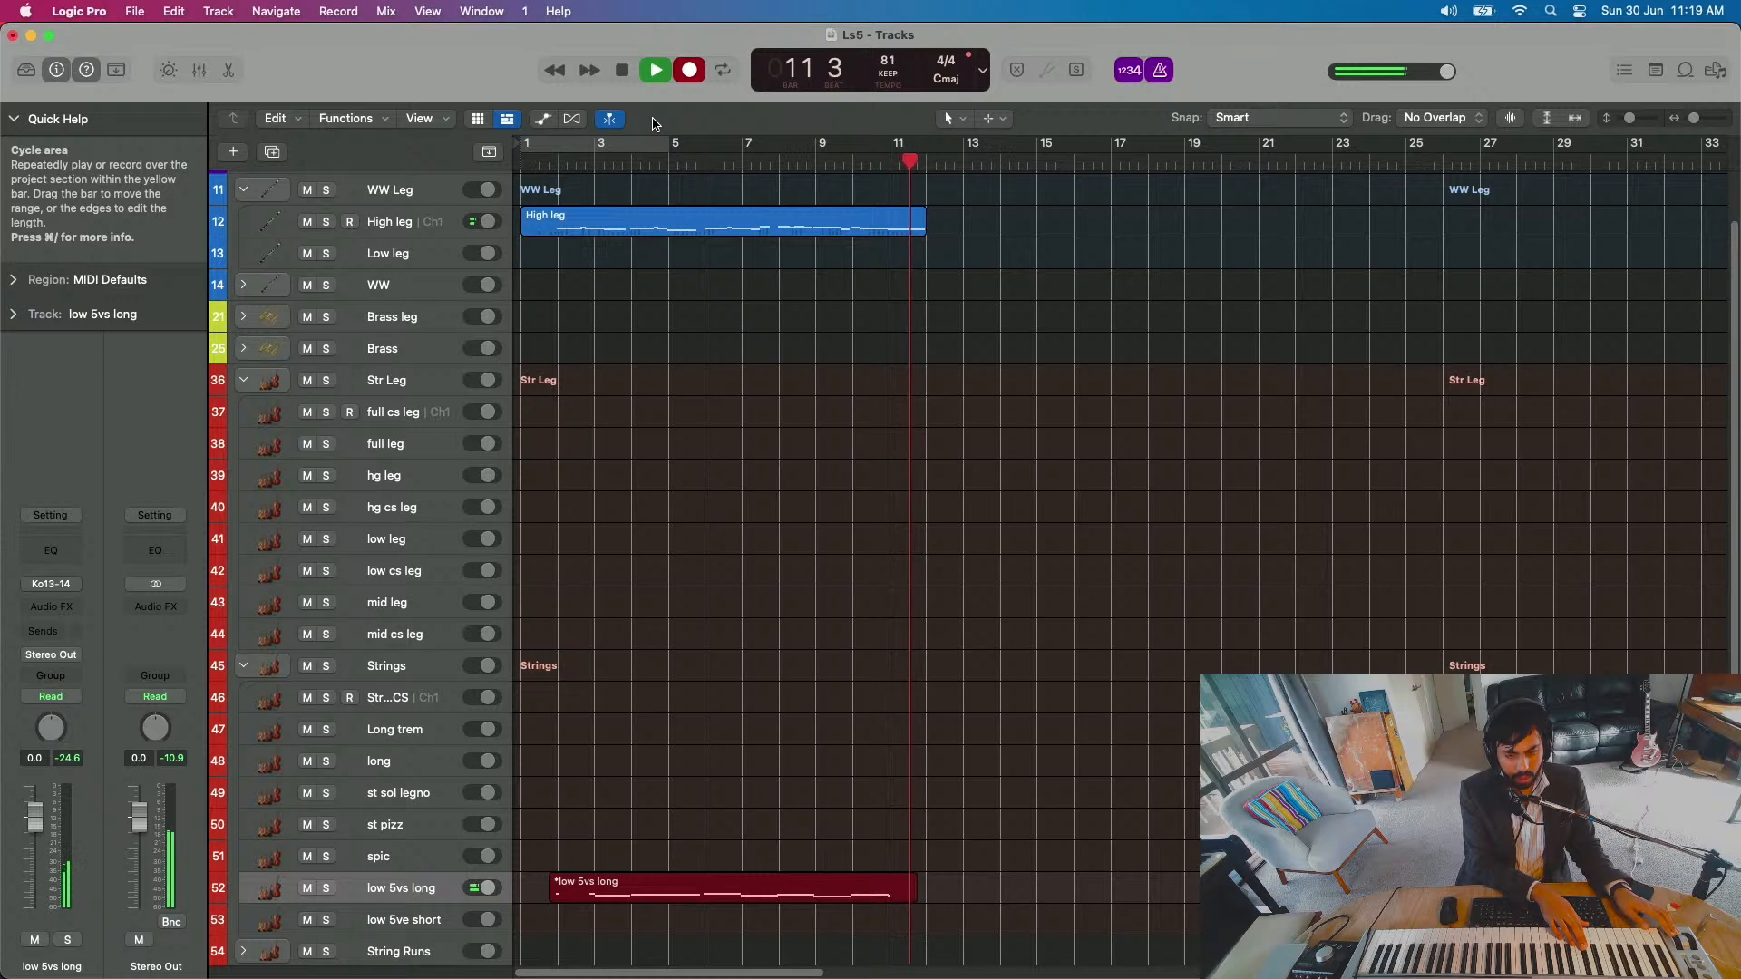
key(space)
Step: Return the playhead to bar 2 and ready the Str Long CS track for recording
click(561, 167)
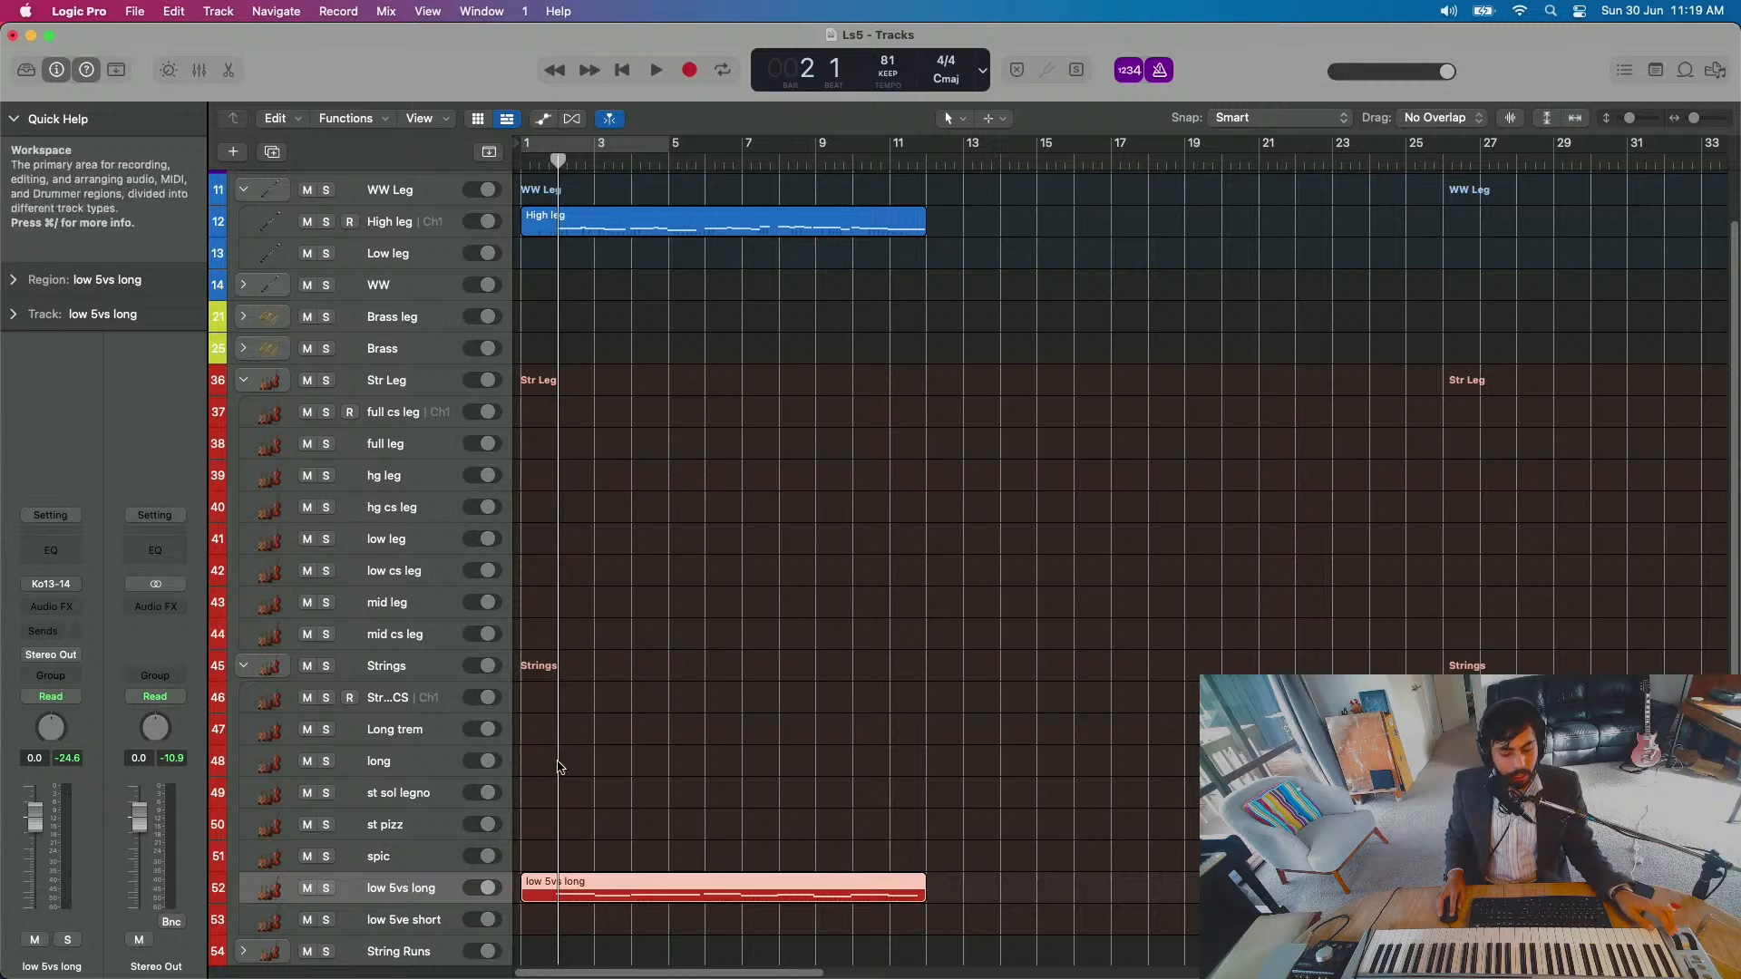
click(426, 698)
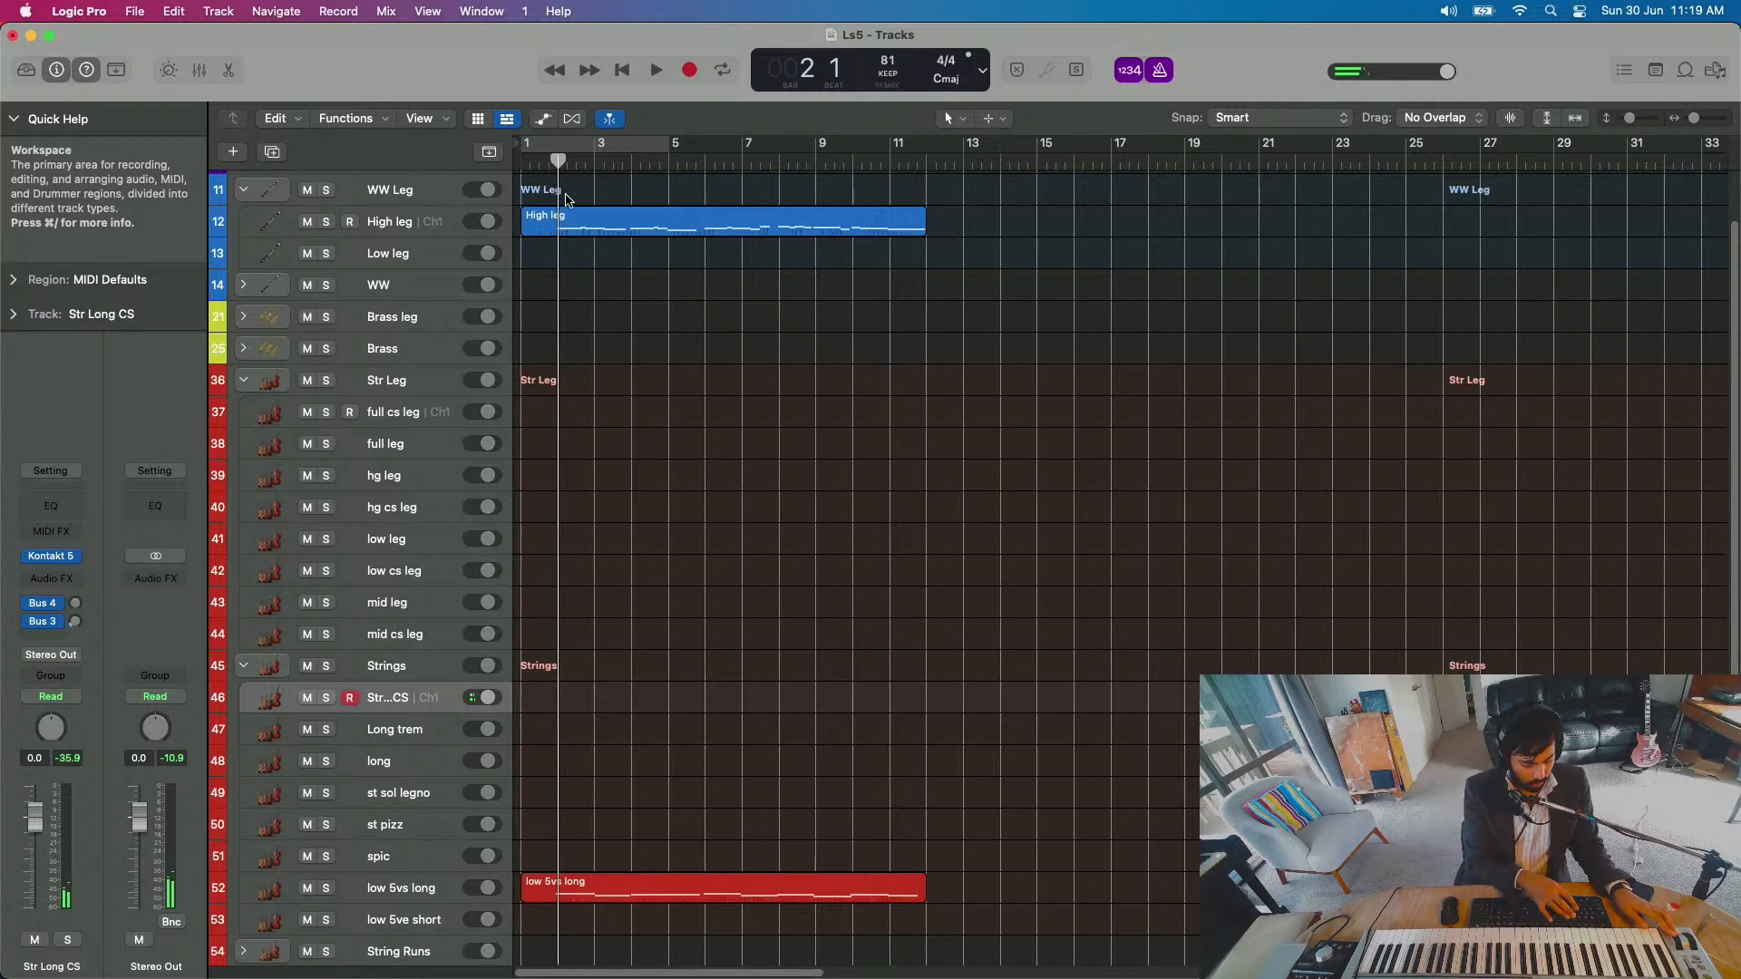
key(r)
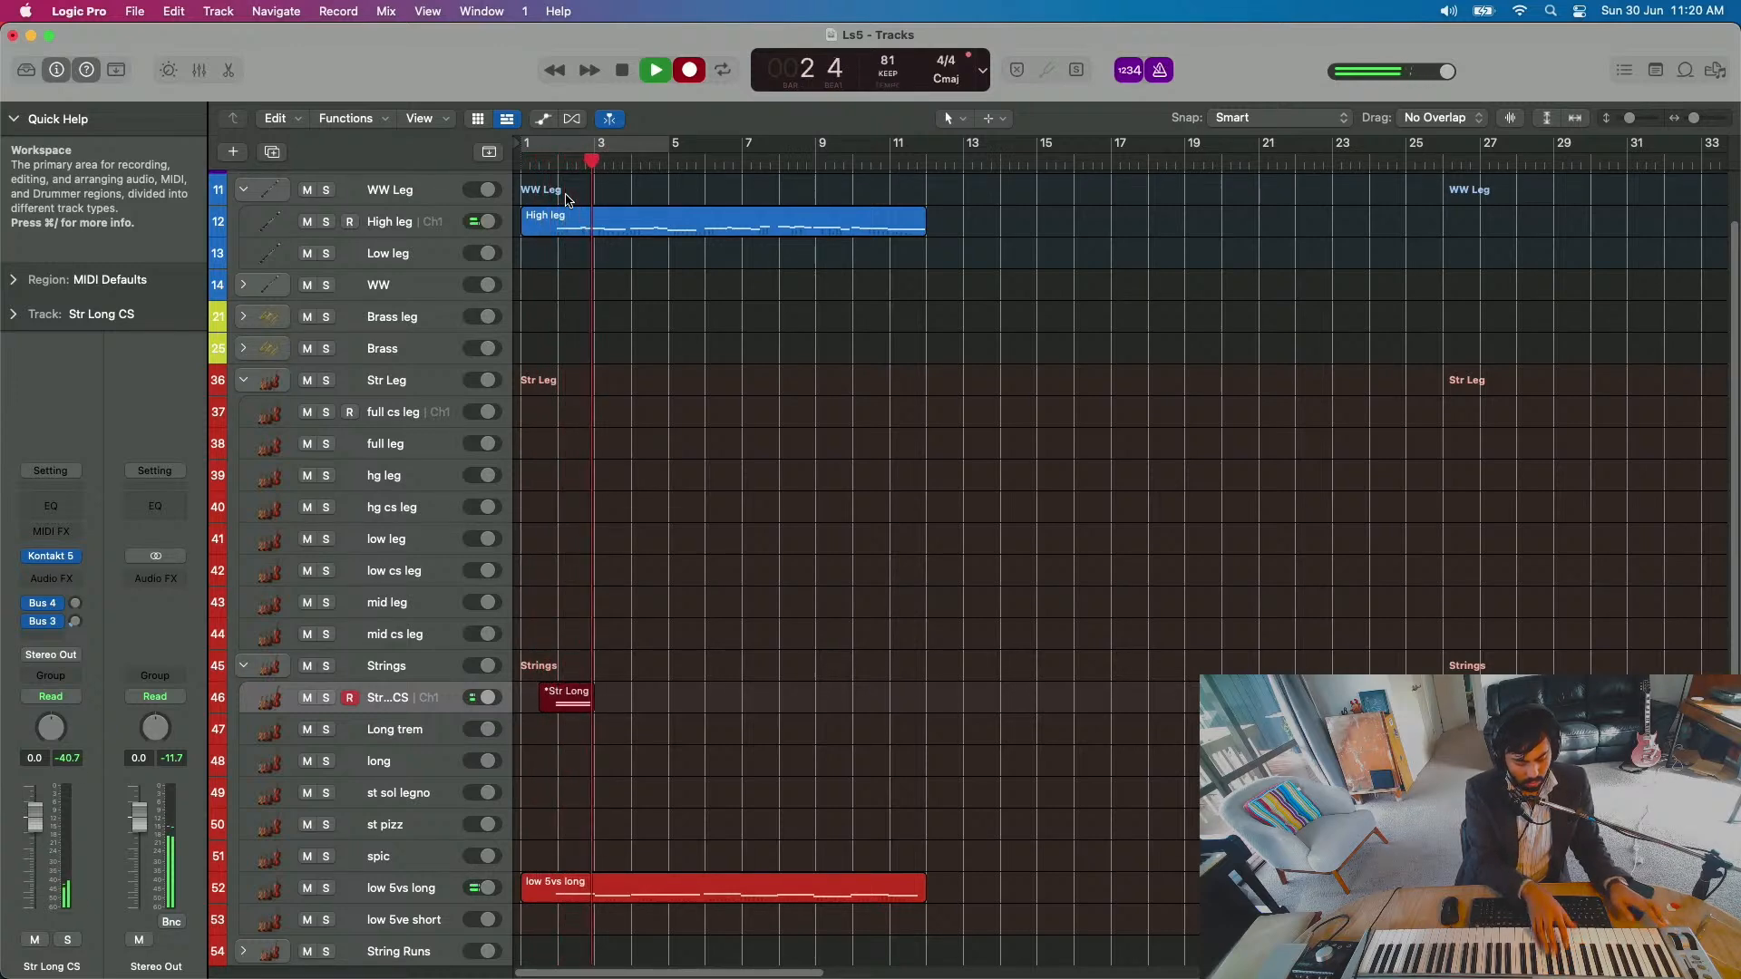
key(space)
key(super+z)
key(comma)
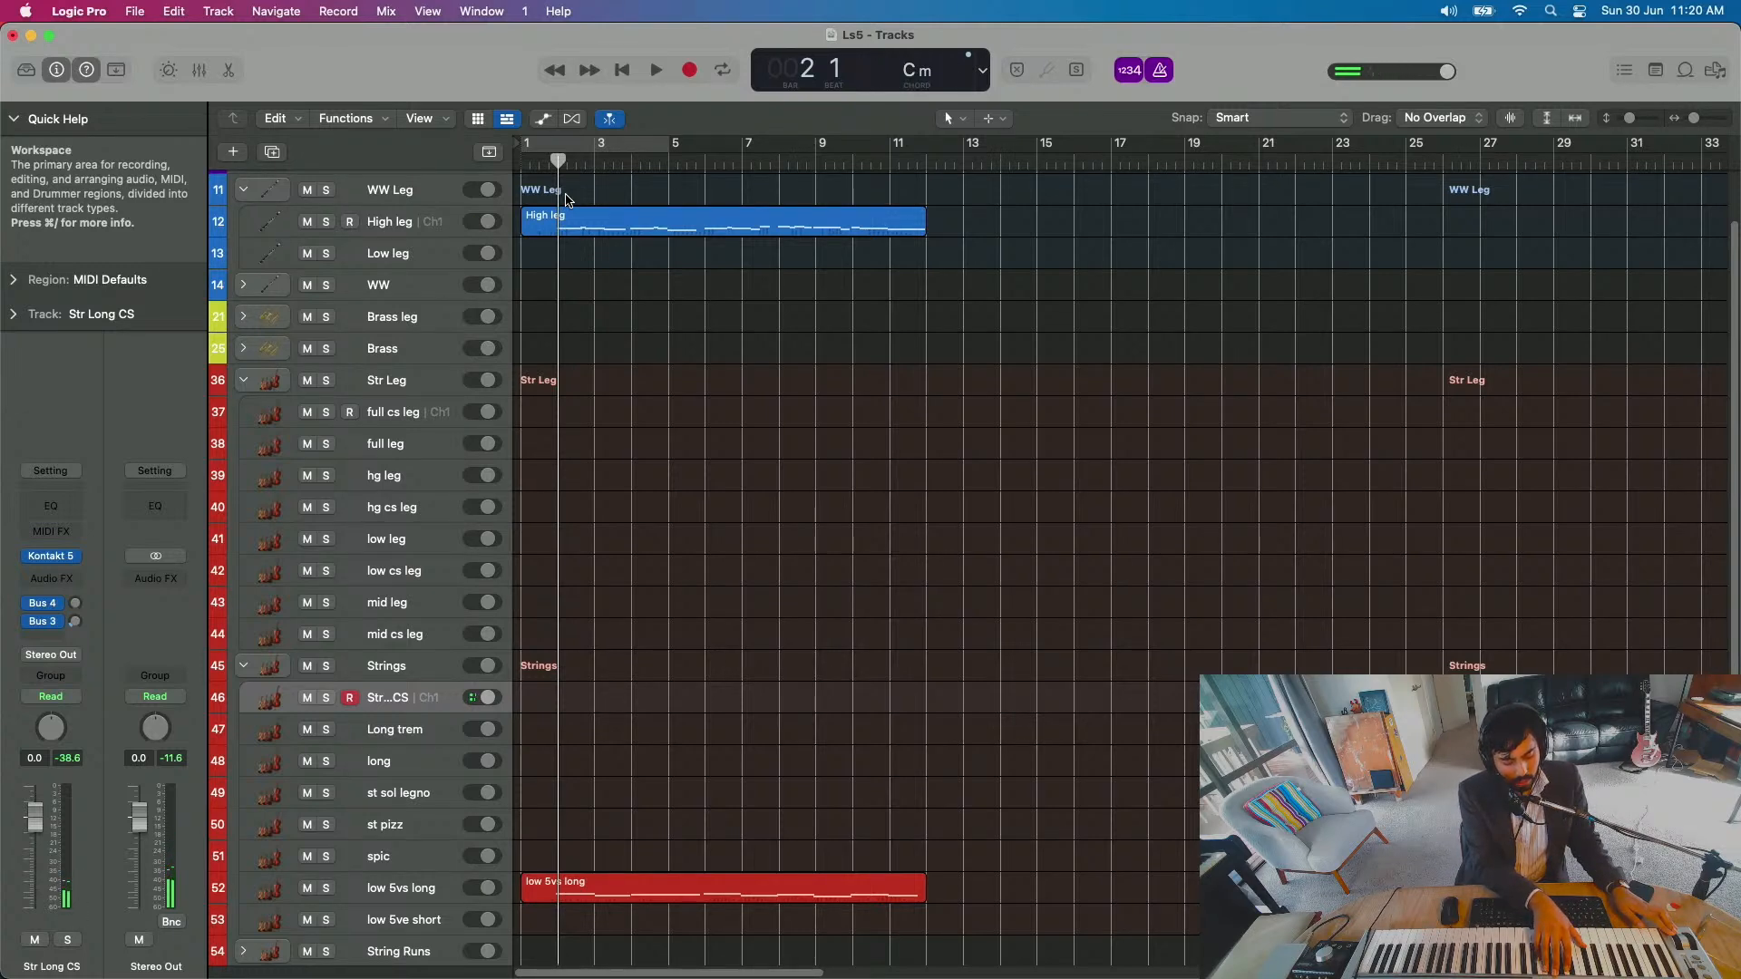
Step: Record string chords on Str Long CS from bar 2 to about bar 7 and trim the region's end to bar 6
key(r)
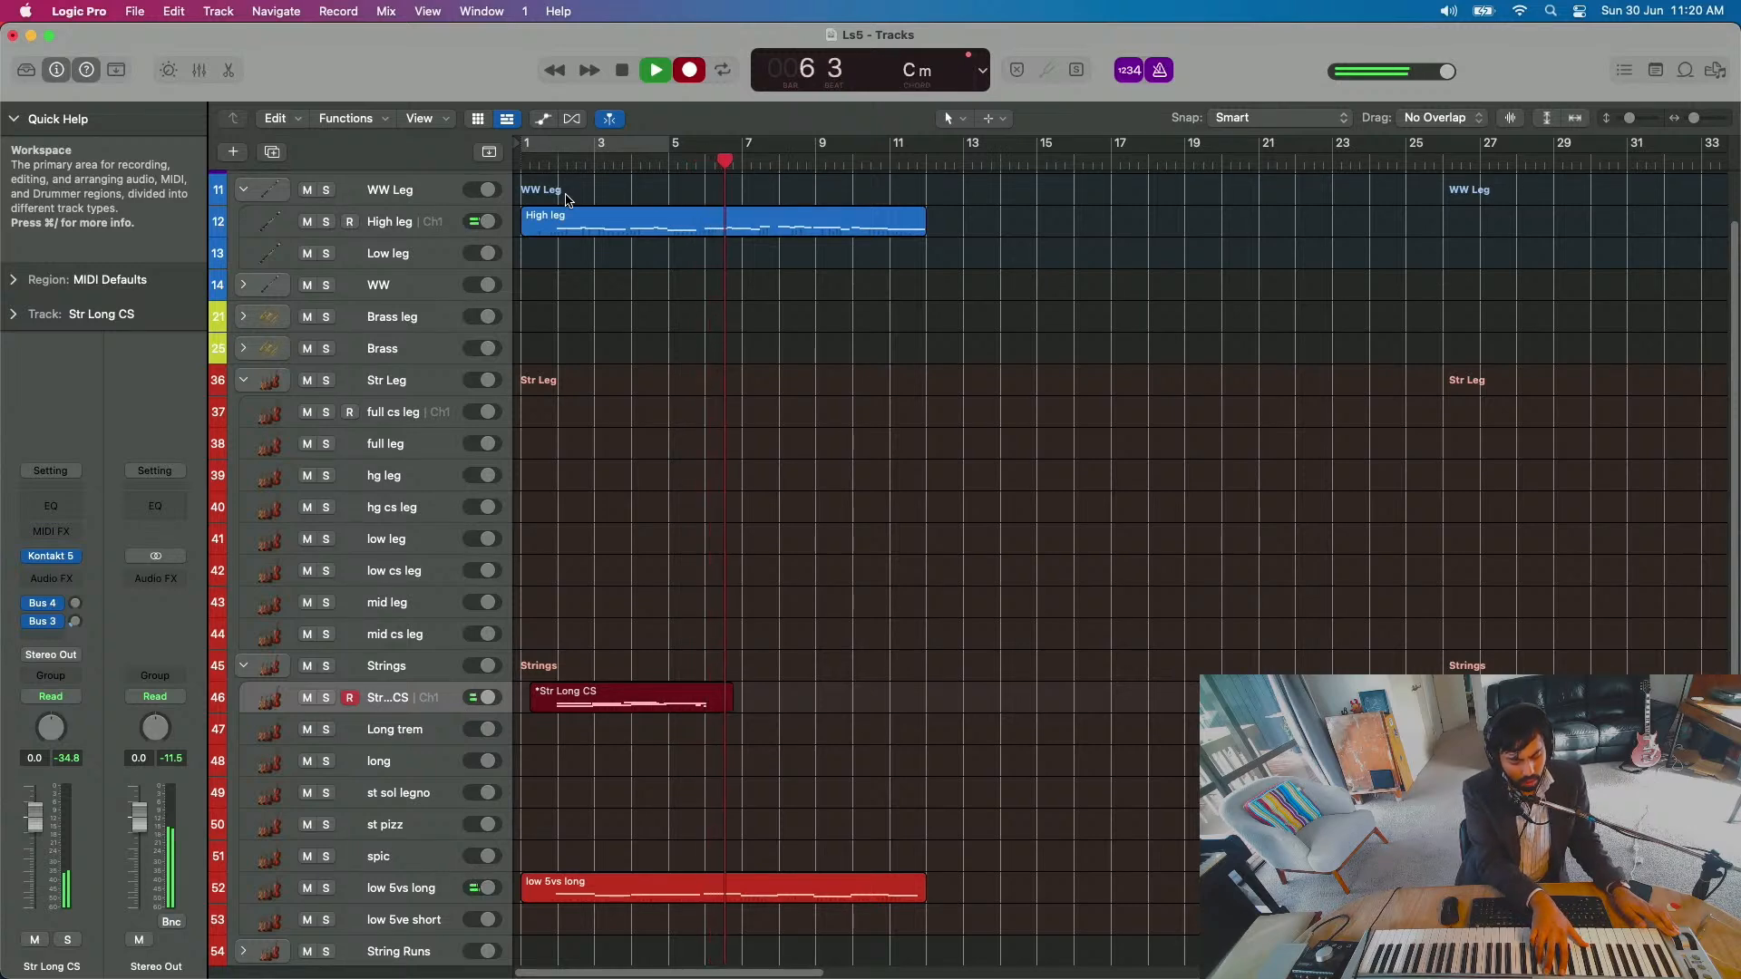
key(space)
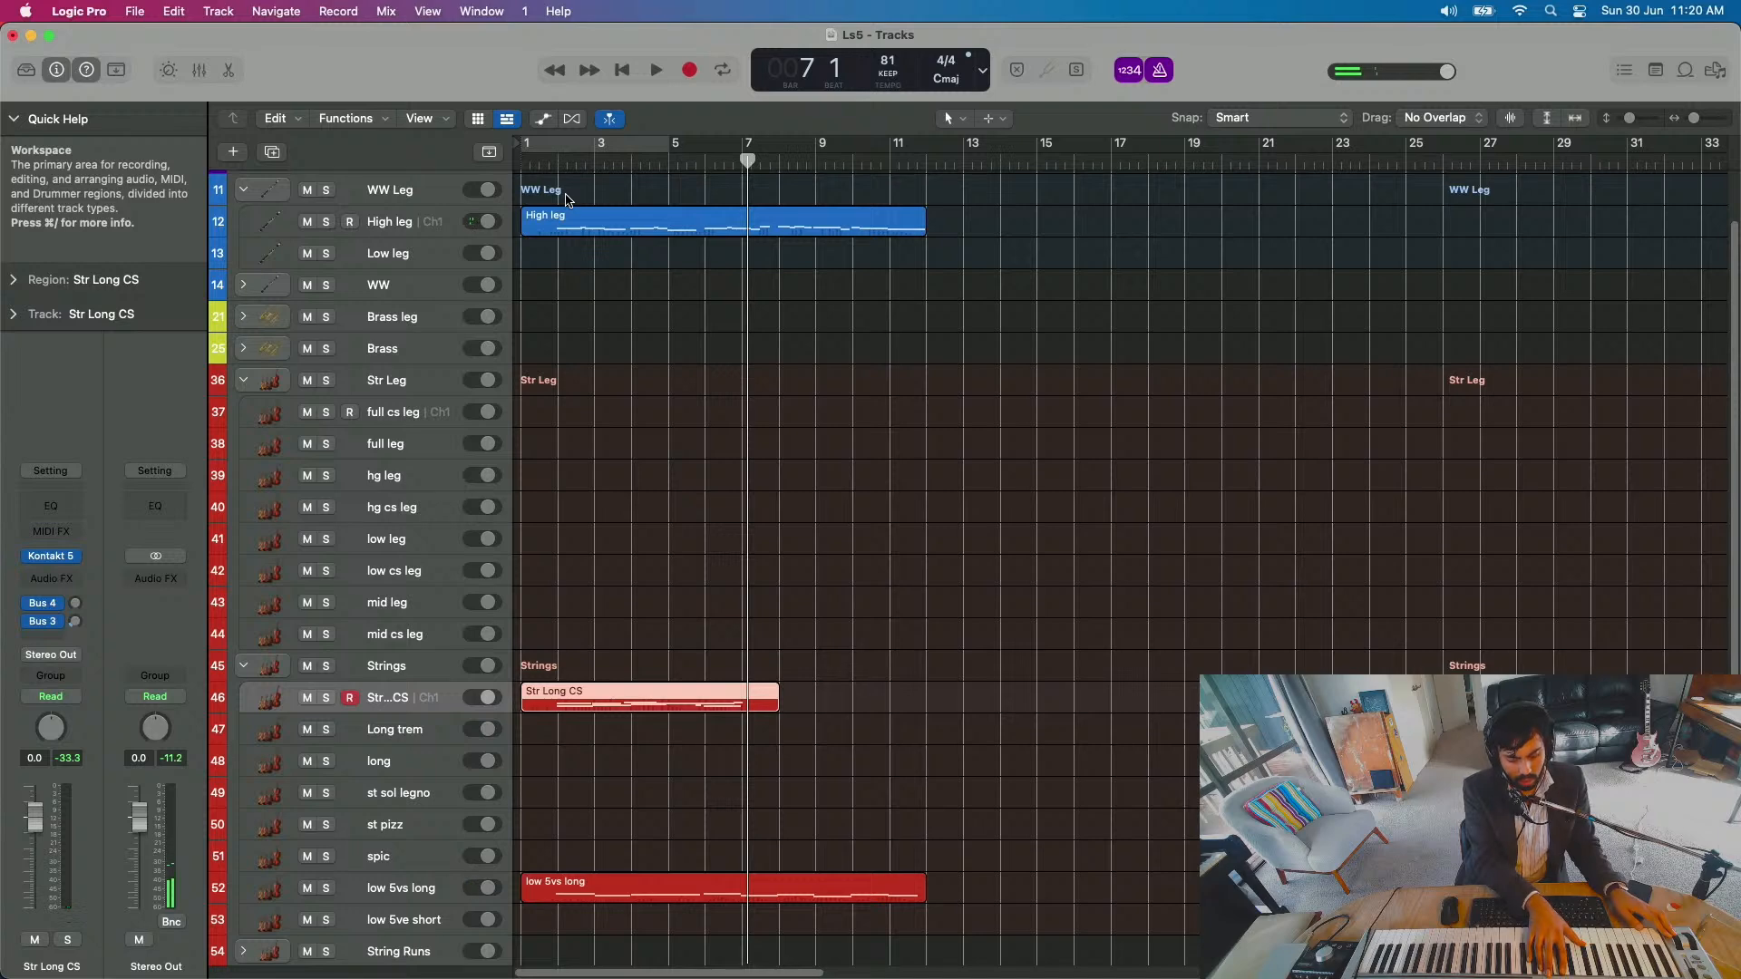
drag(775, 699, 703, 699)
Step: Record the continuation of the string chords on Str Long CS from bar 6 to about bar 11 beat 4
click(706, 164)
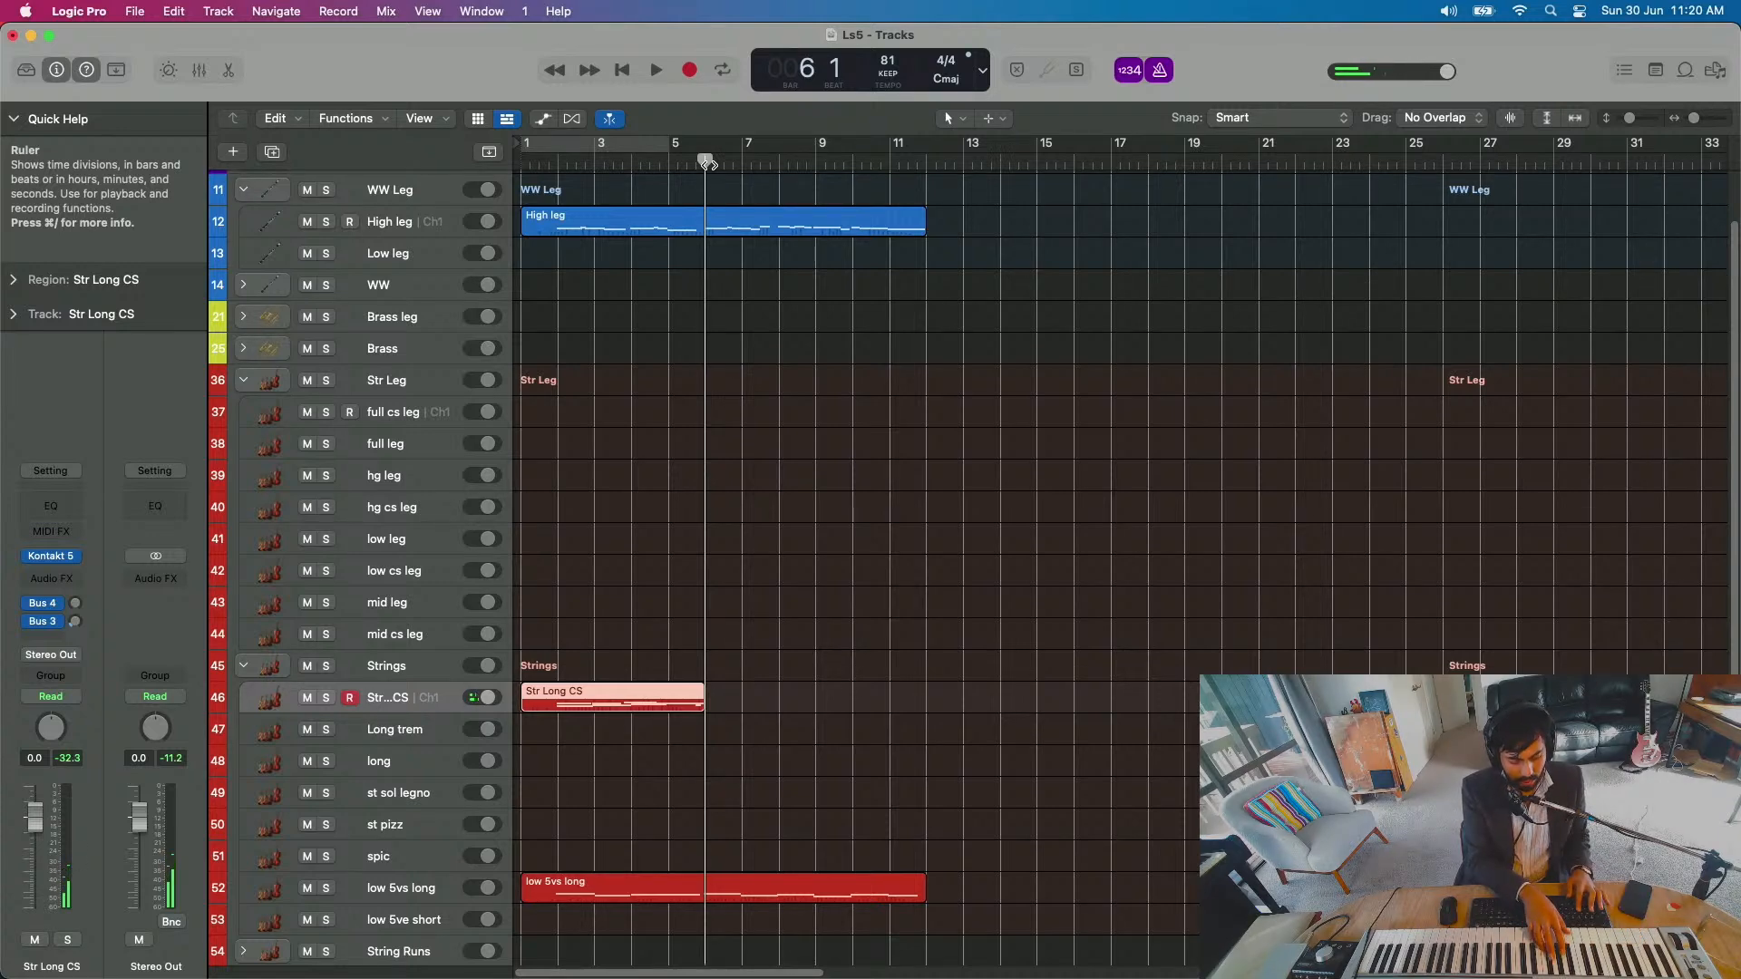
key(r)
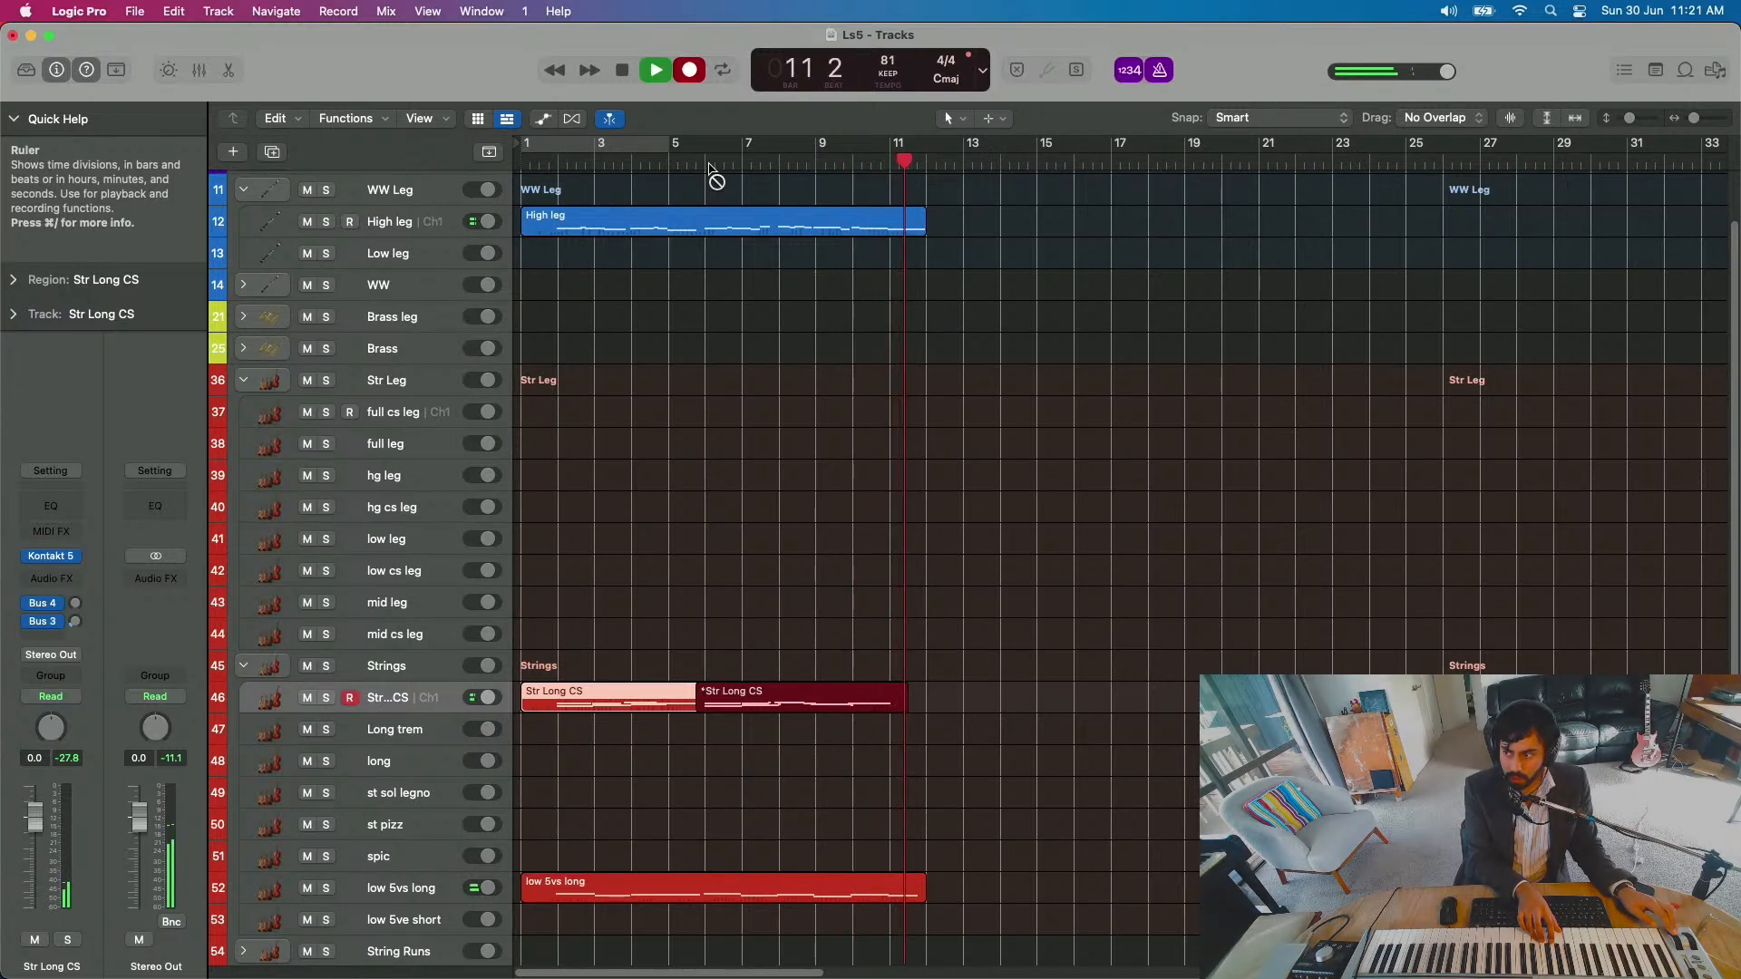
key(space)
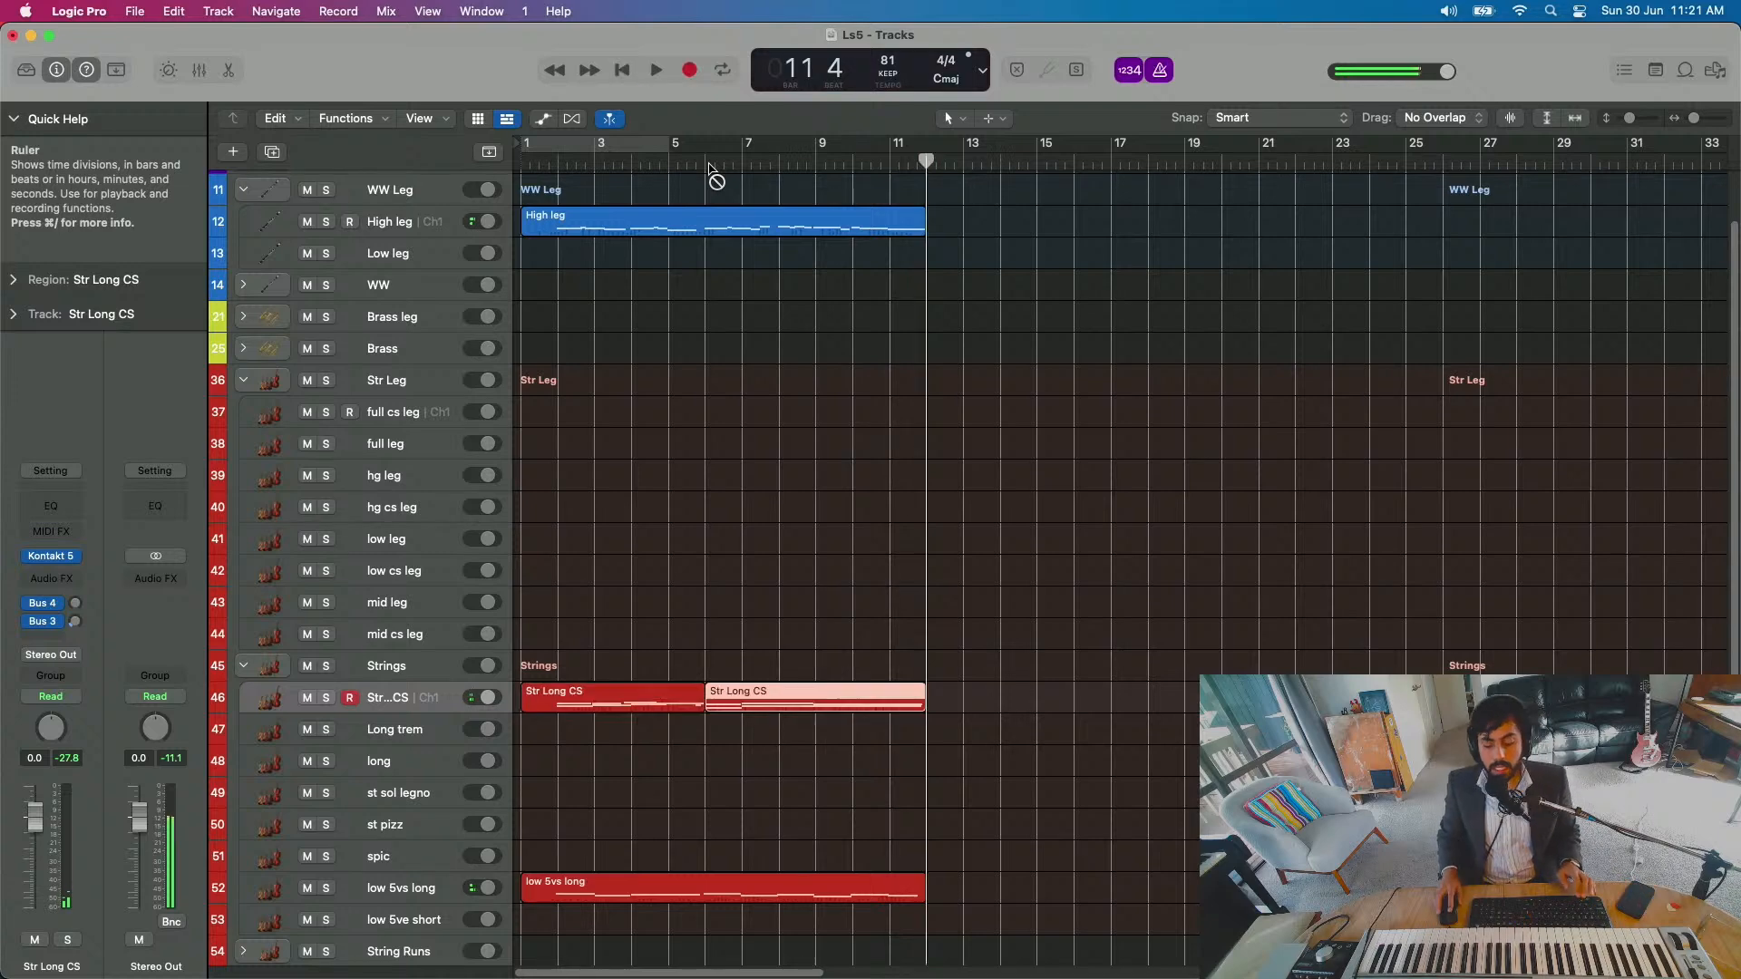
Step: Join the two Str Long CS regions into one and open it in the Piano Roll
drag(678, 727, 775, 672)
key(t)
key(g)
click(733, 702)
key(t)
key(t)
double_click(731, 704)
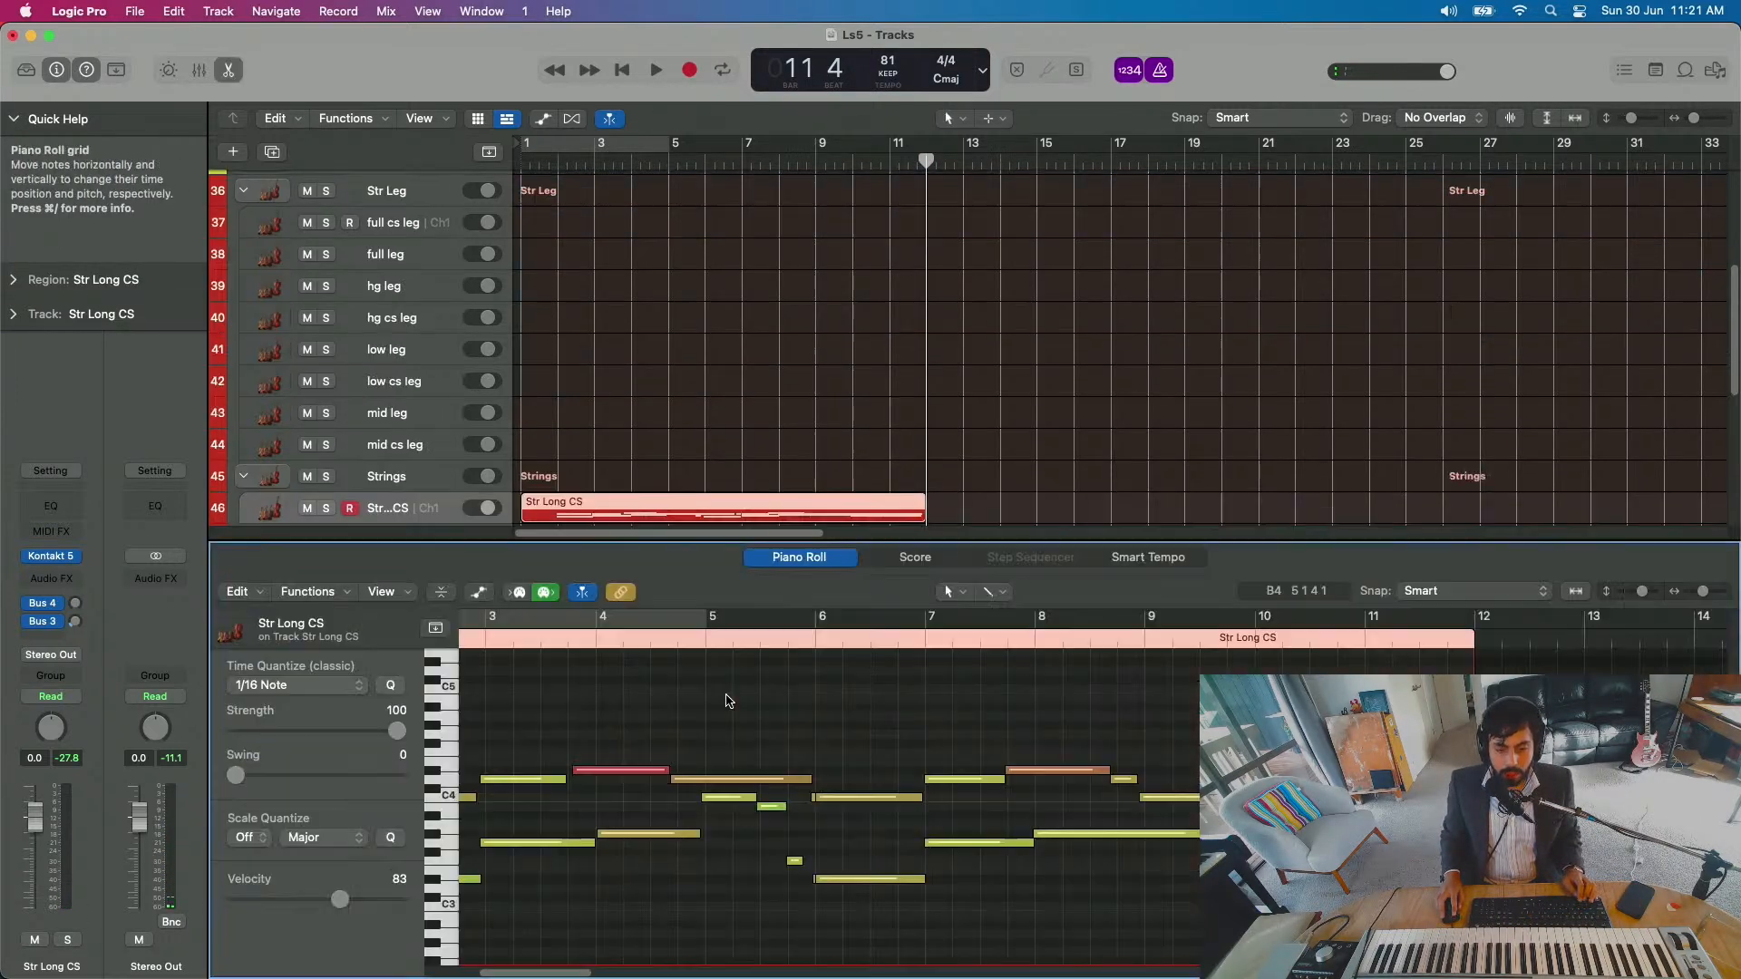
Step: Display the Str Long CS region's Modulation curve in the Piano Roll and smooth out its jump at bar 6
click(682, 175)
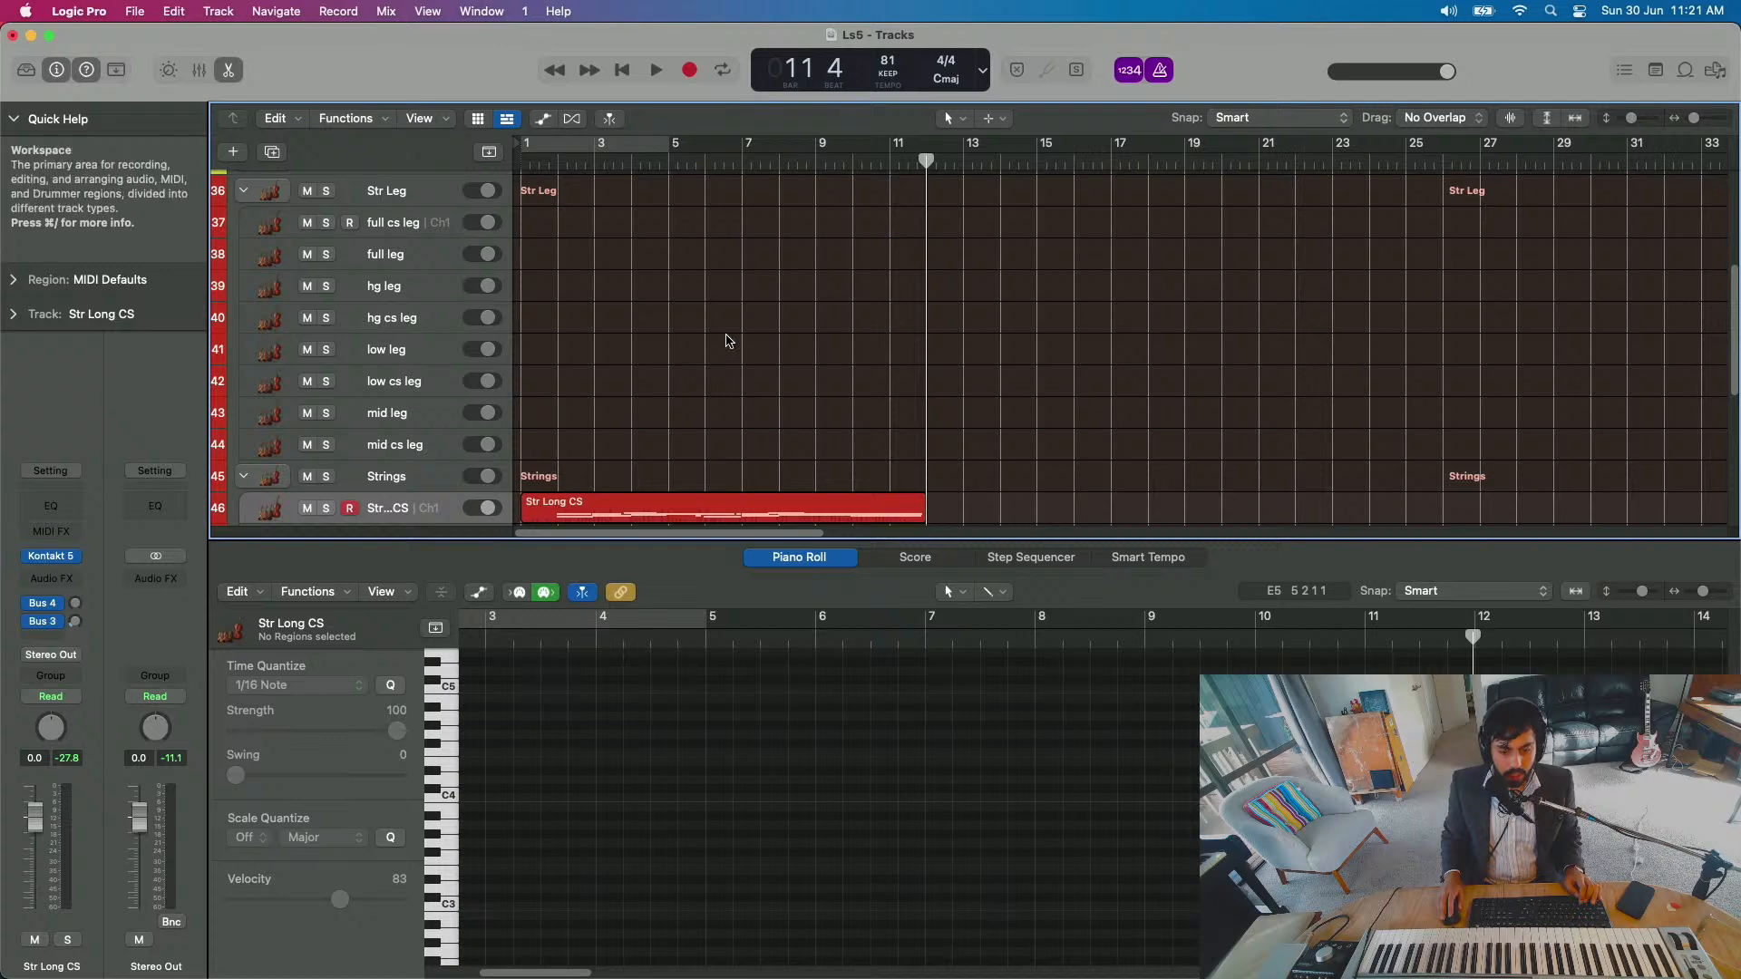
scroll(721, 363, down, 3)
click(707, 406)
click(838, 622)
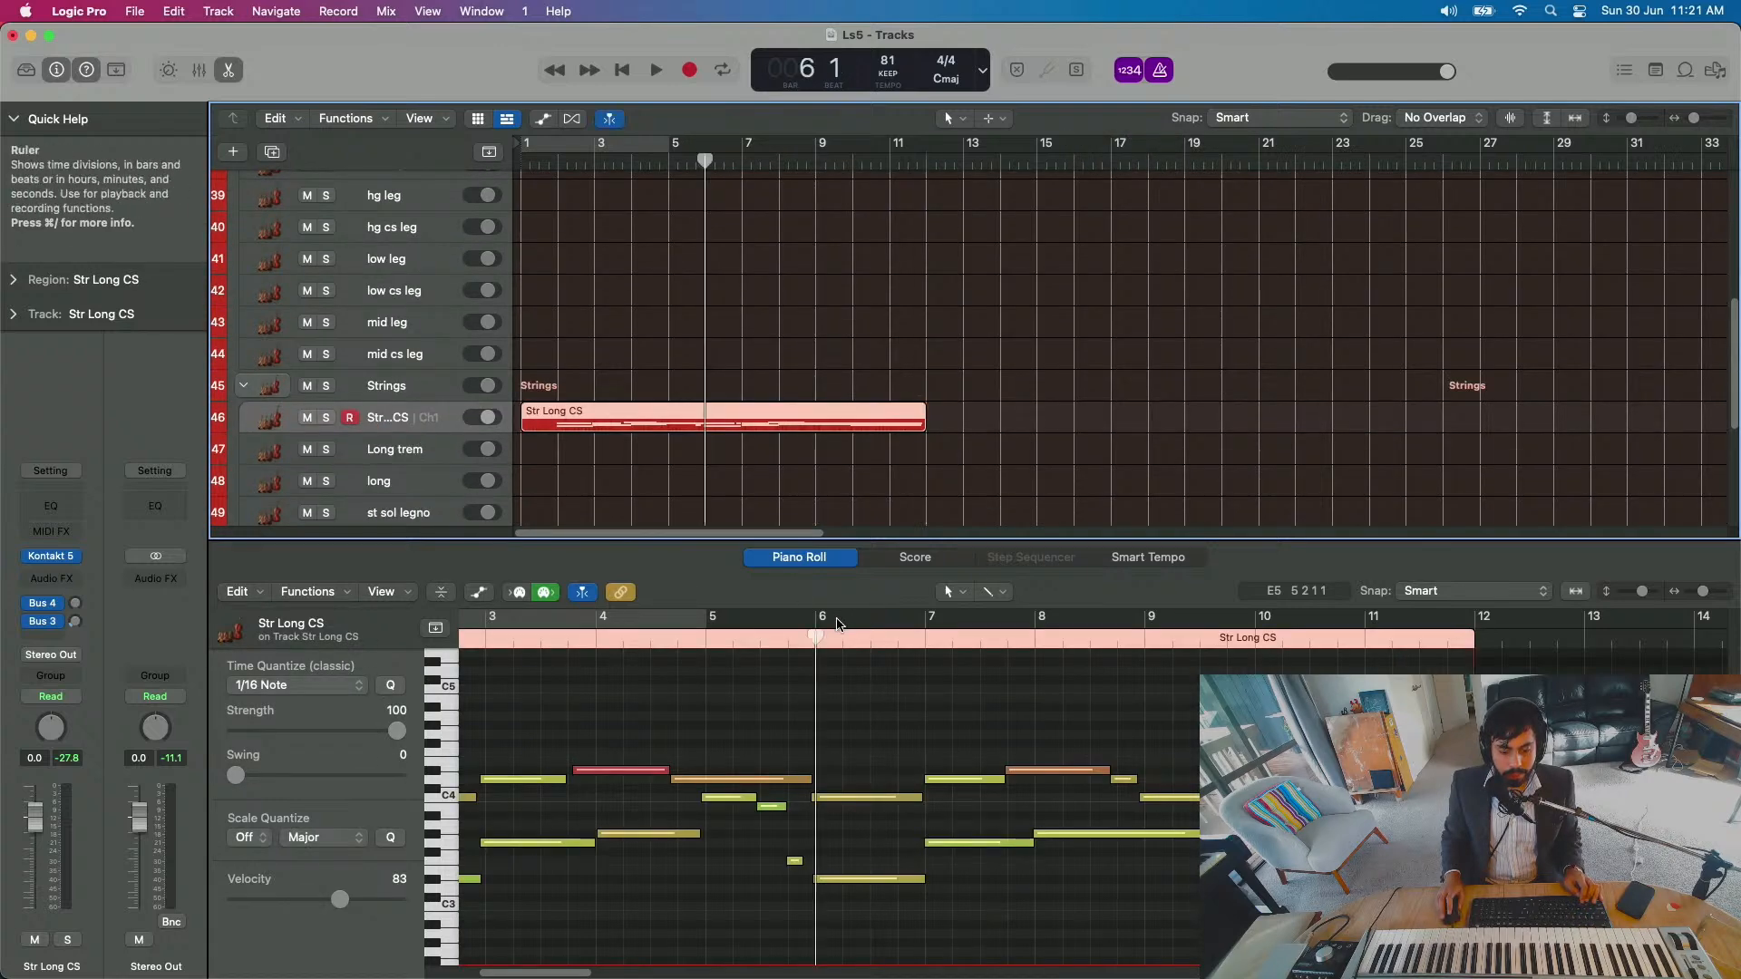
click(479, 592)
scroll(730, 774, down, 3)
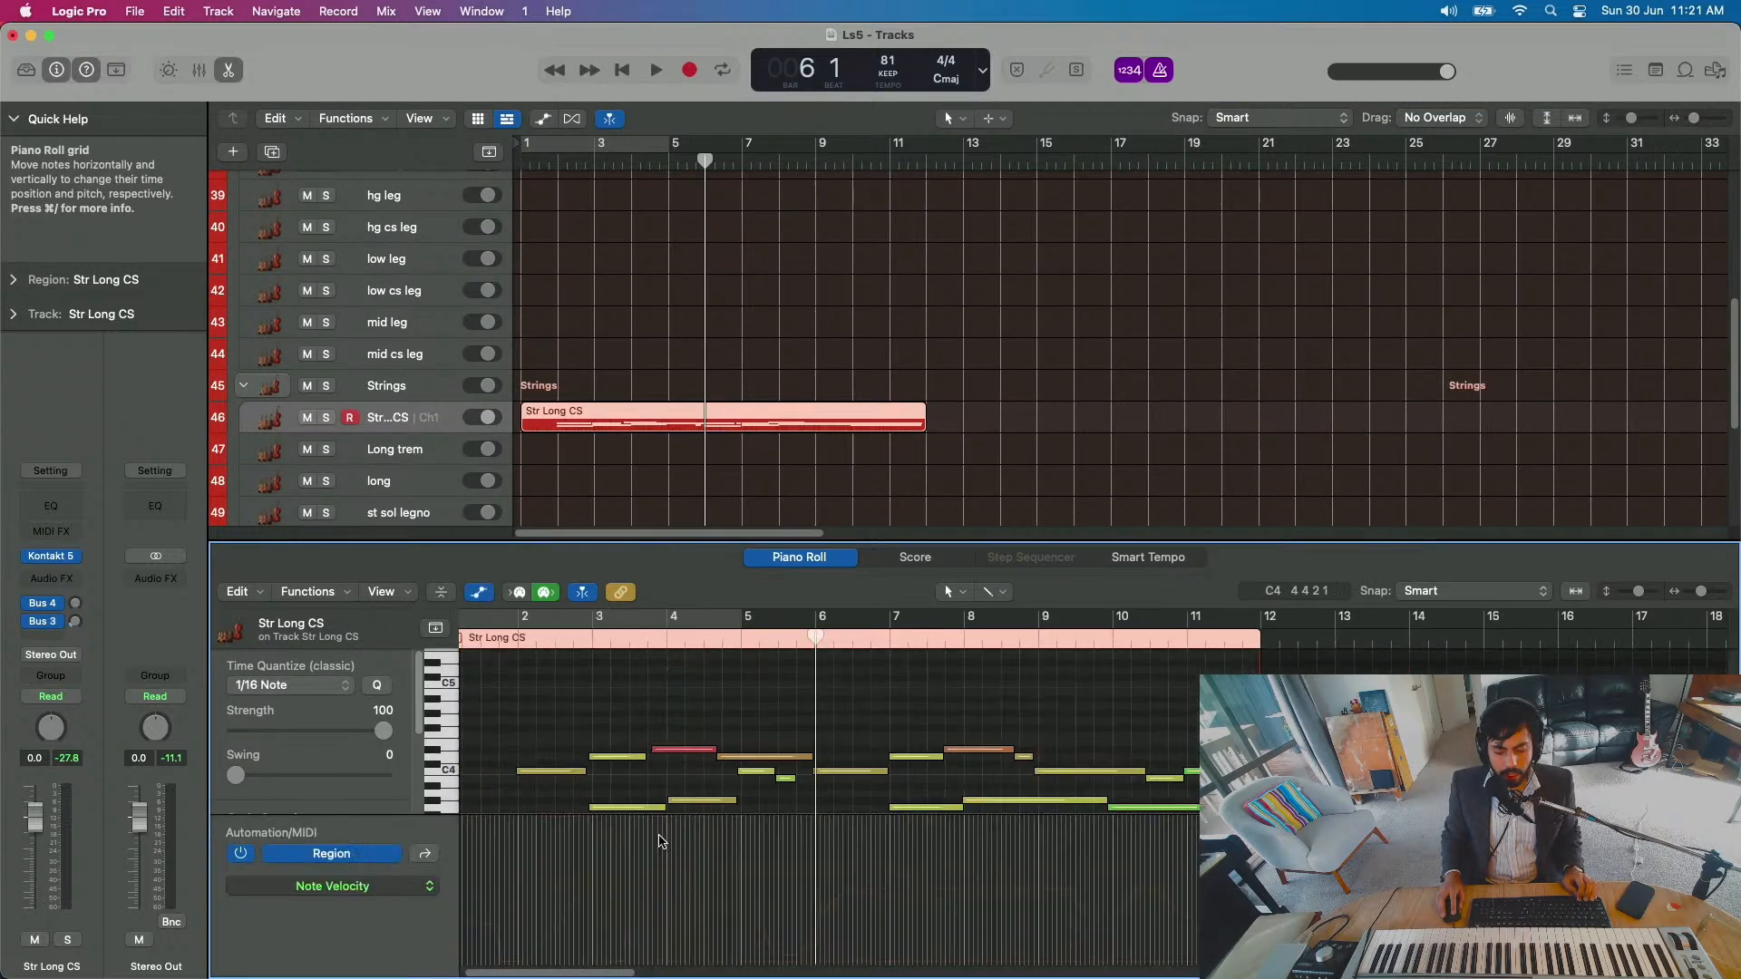
click(424, 854)
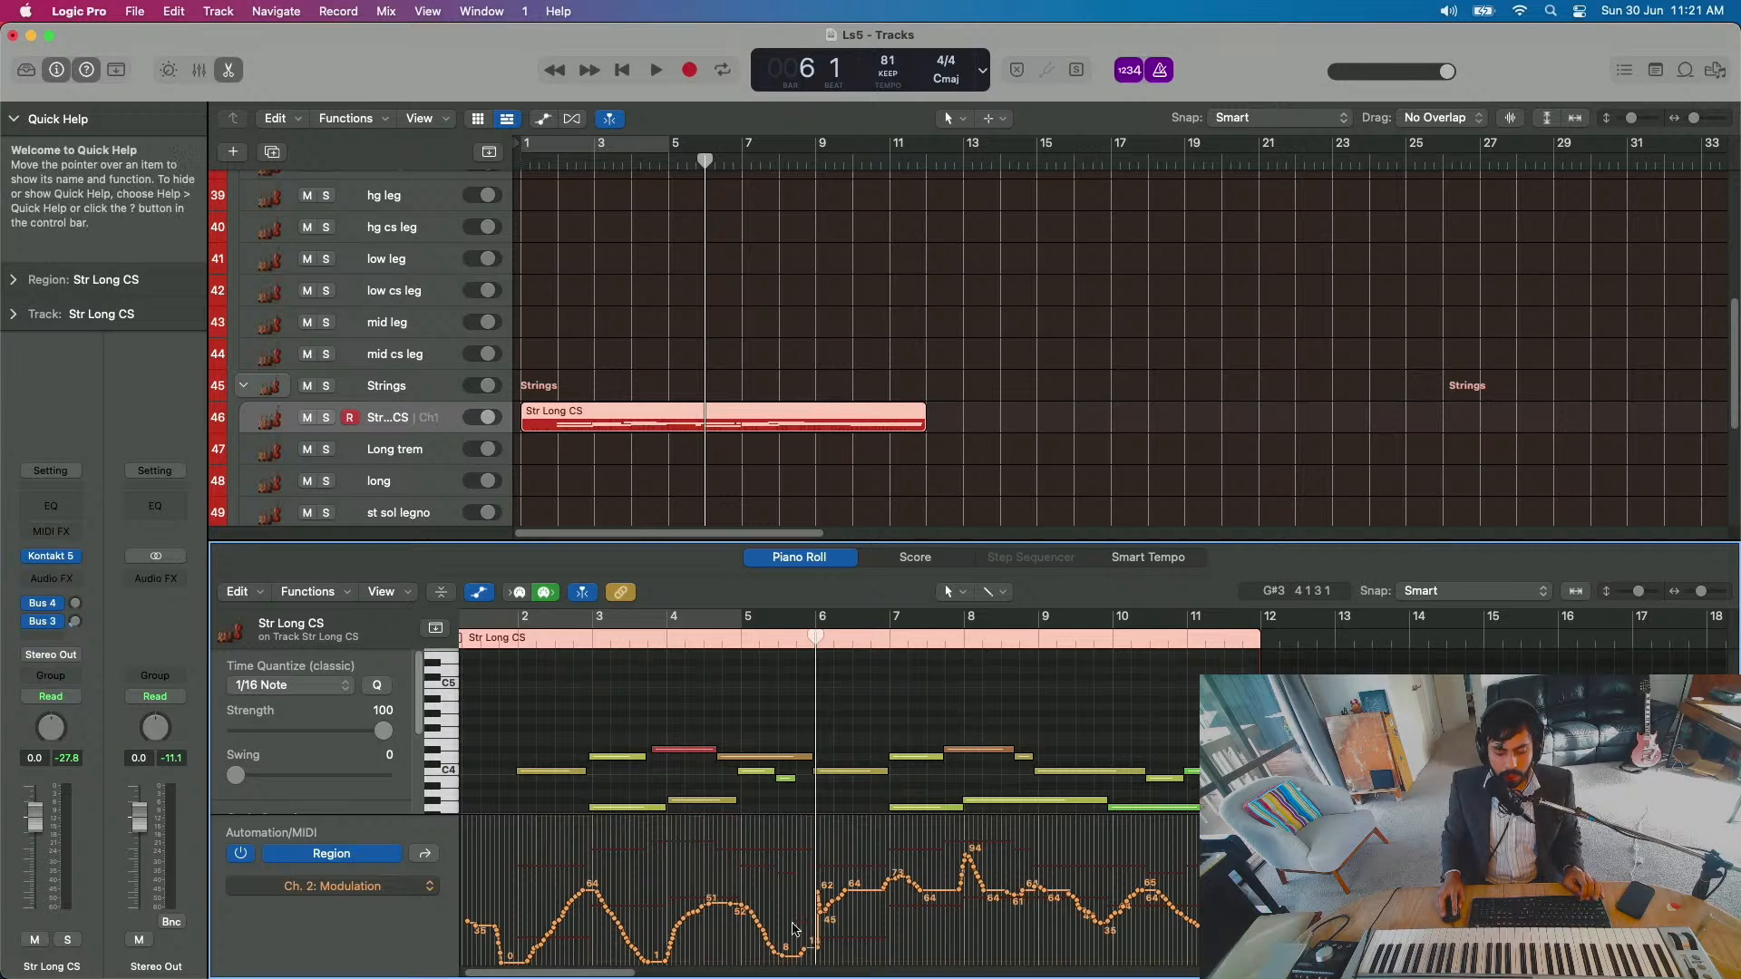
drag(804, 954, 871, 900)
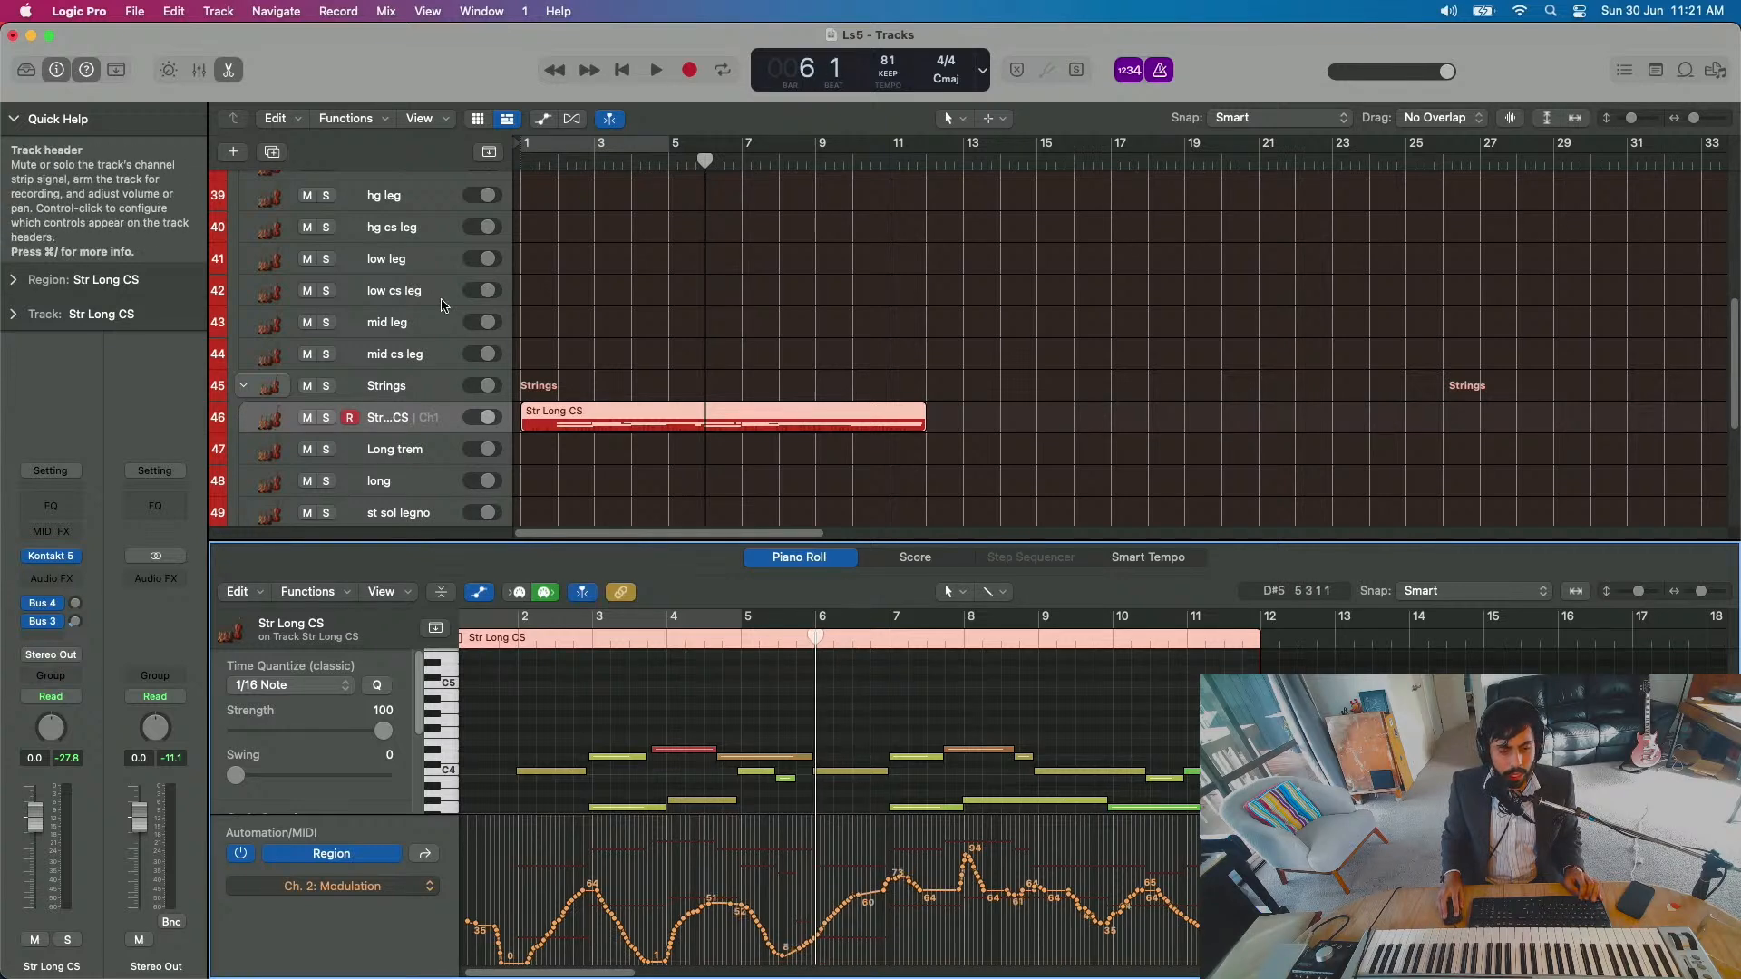
Step: Close the editor and record a low string line on the long track in Strings from bar 2 to bar 12
click(229, 70)
click(668, 795)
key(Delete)
click(560, 168)
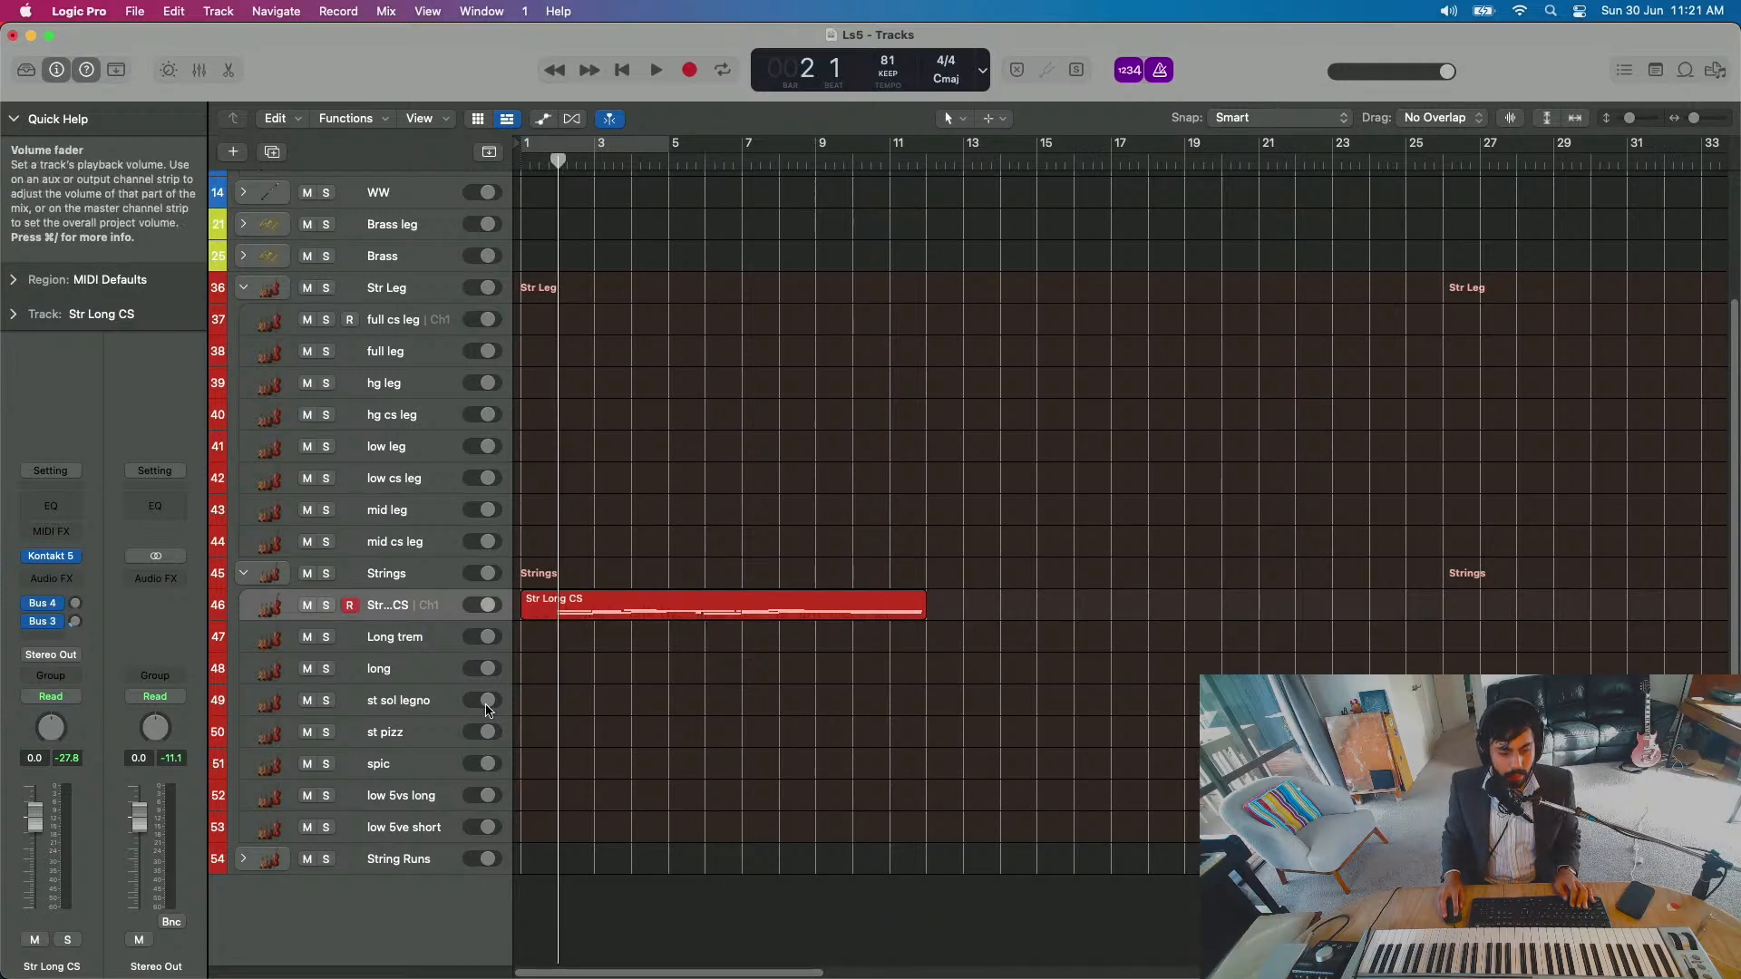
click(439, 673)
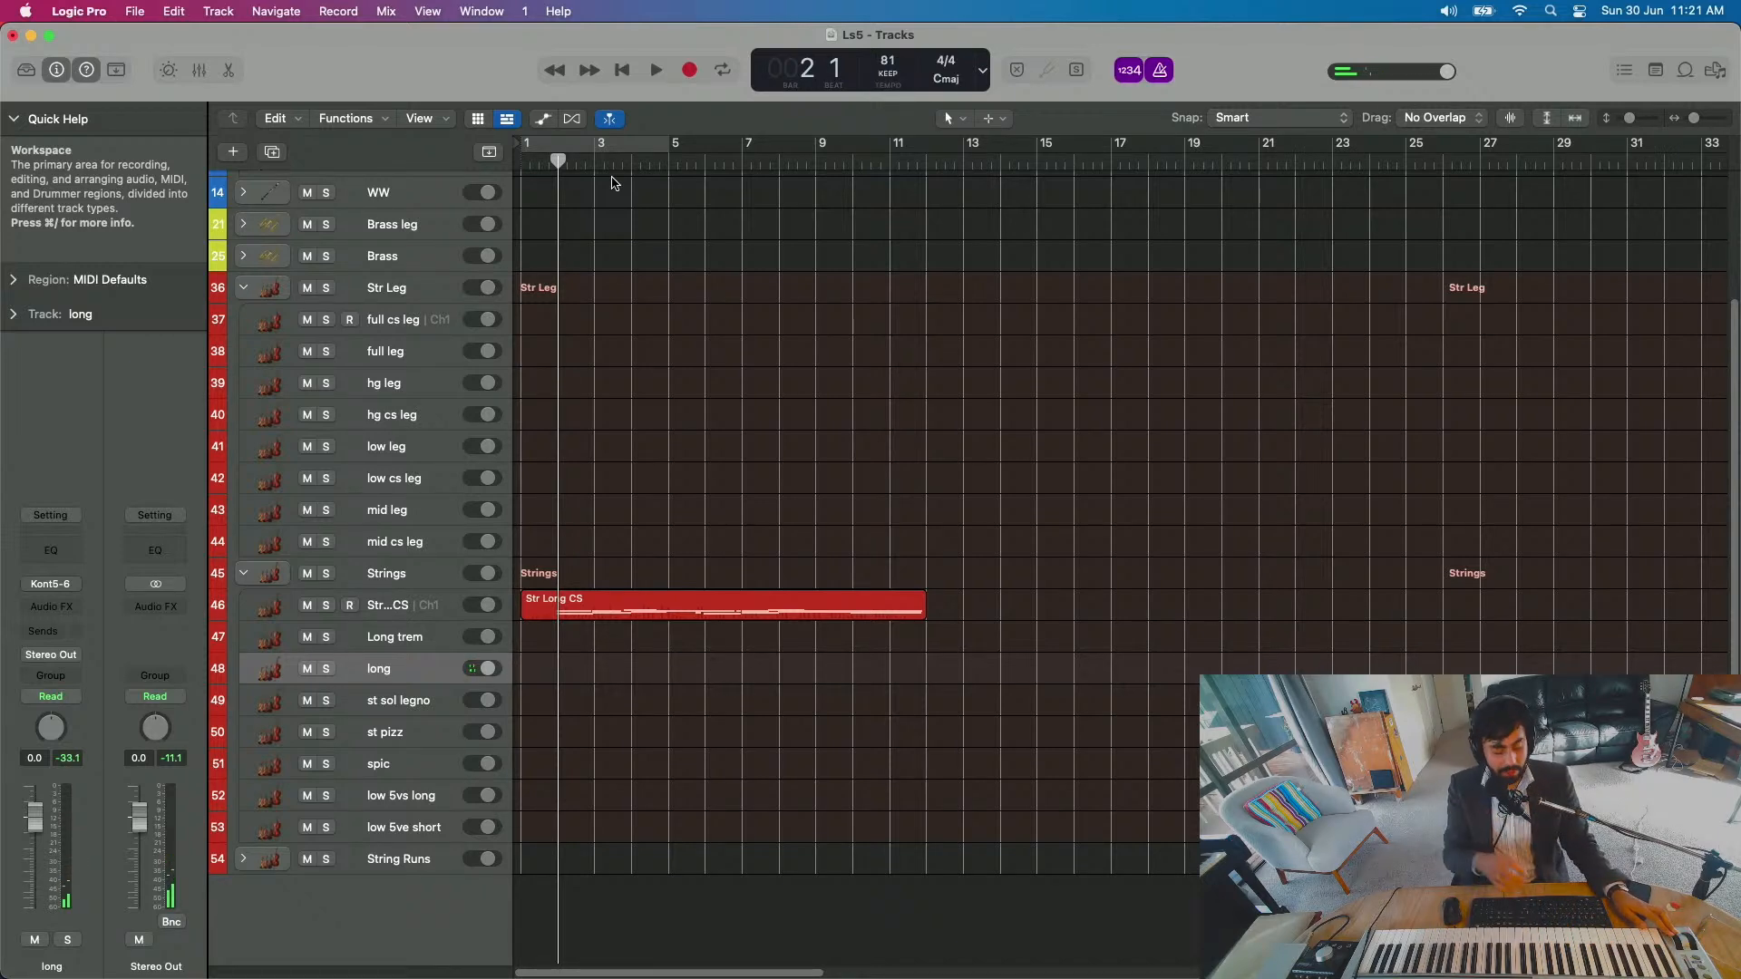
key(r)
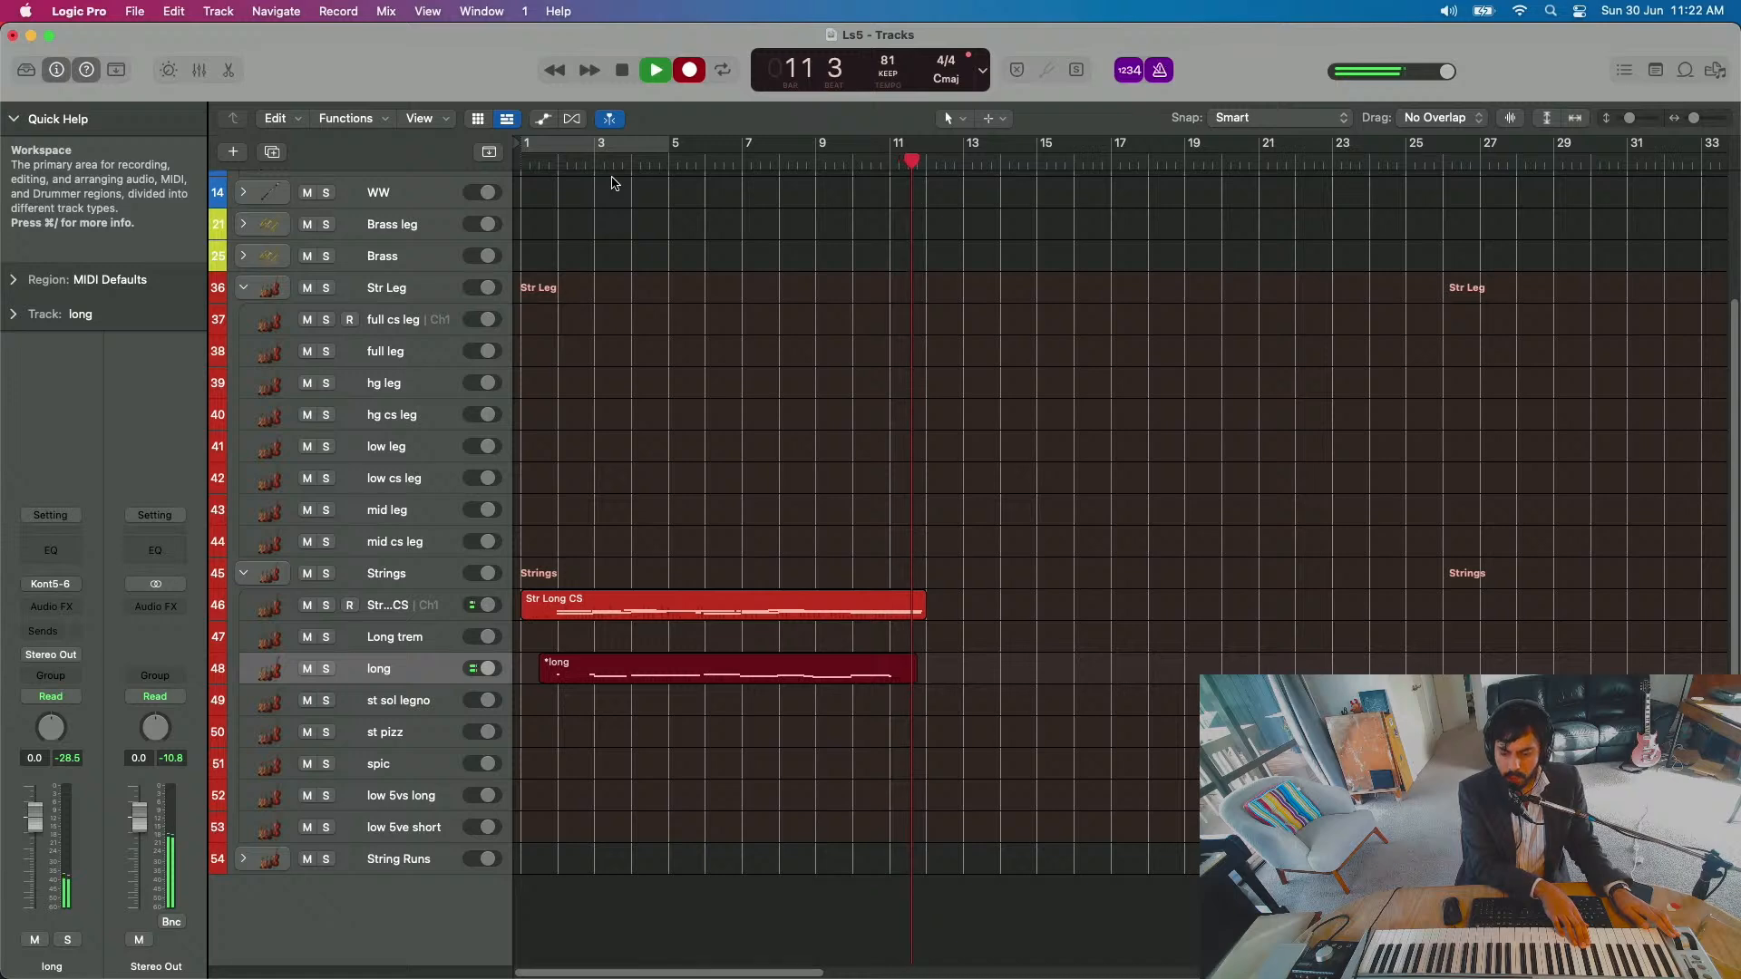
key(space)
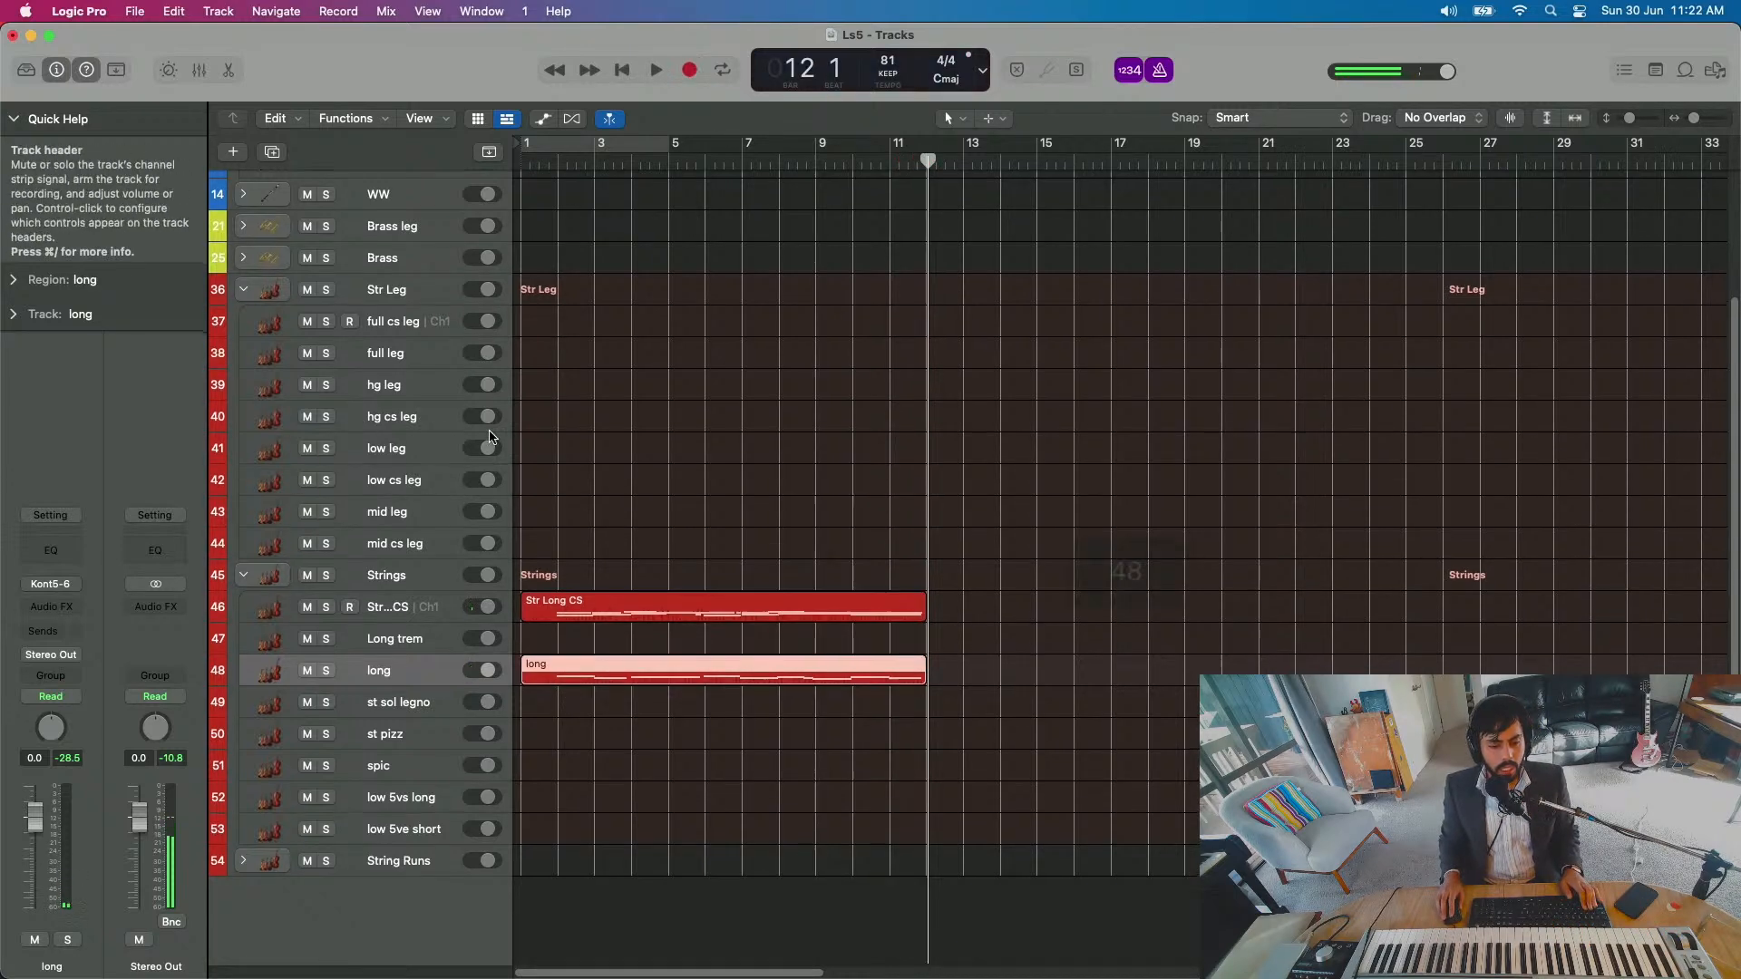
scroll(356, 570, up, 2)
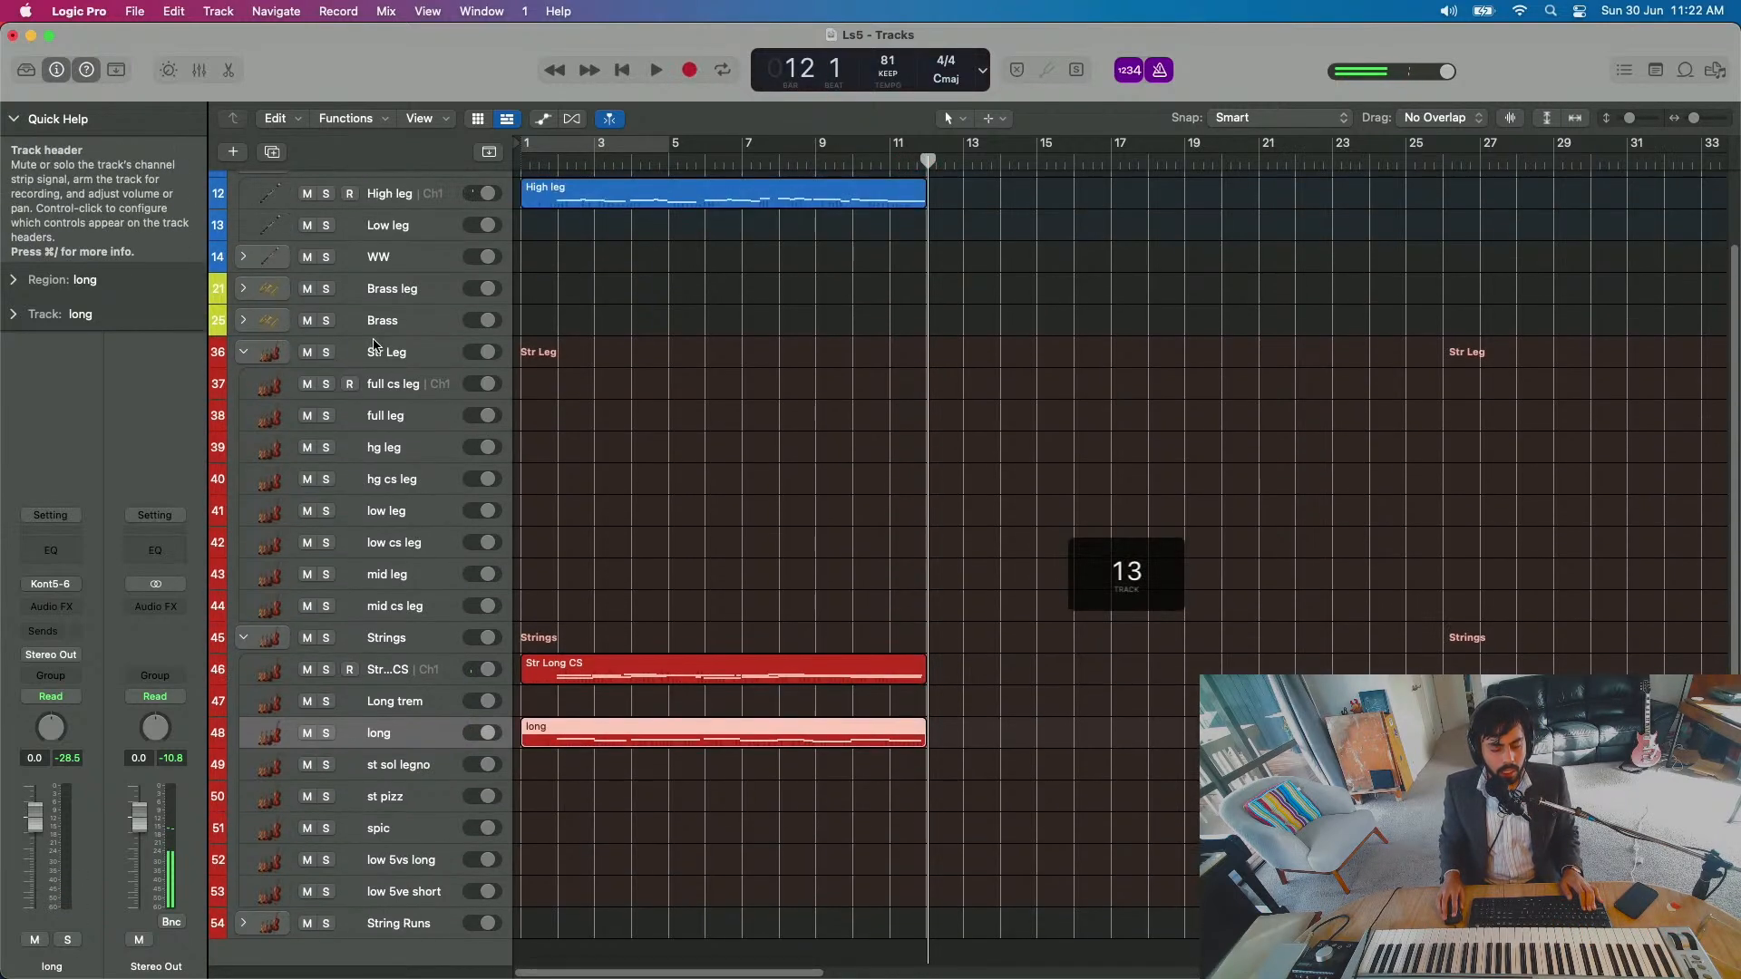
click(404, 414)
click(420, 443)
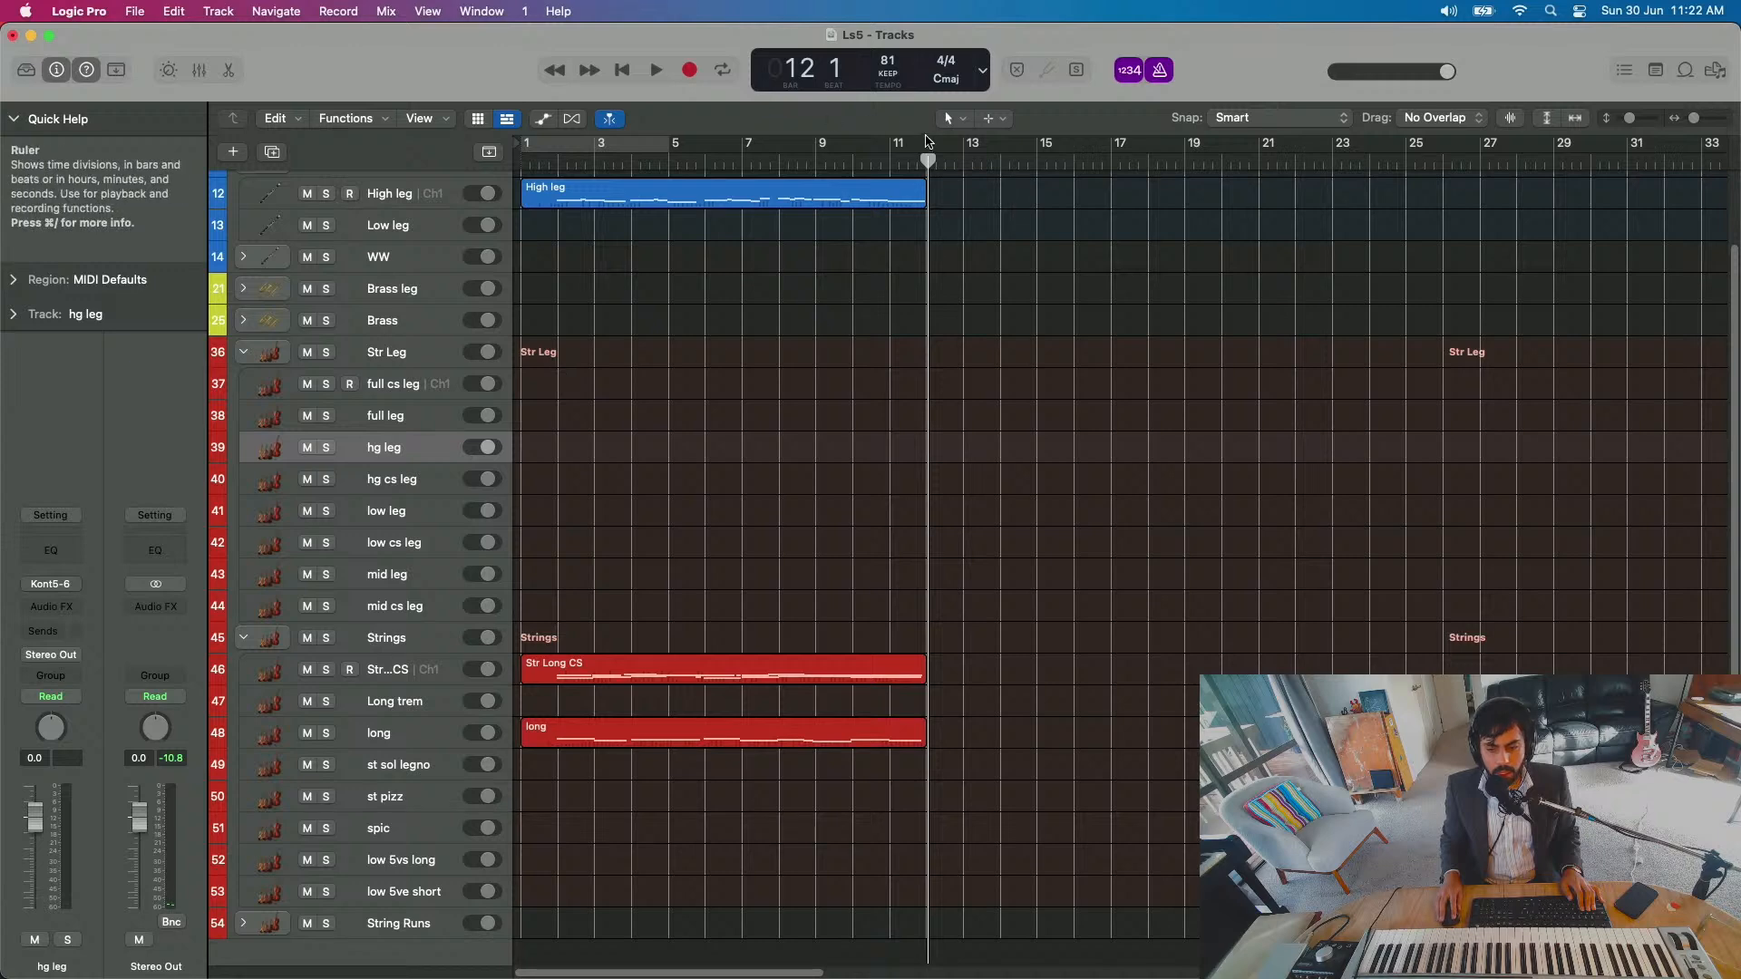
drag(926, 143, 1342, 226)
click(1054, 142)
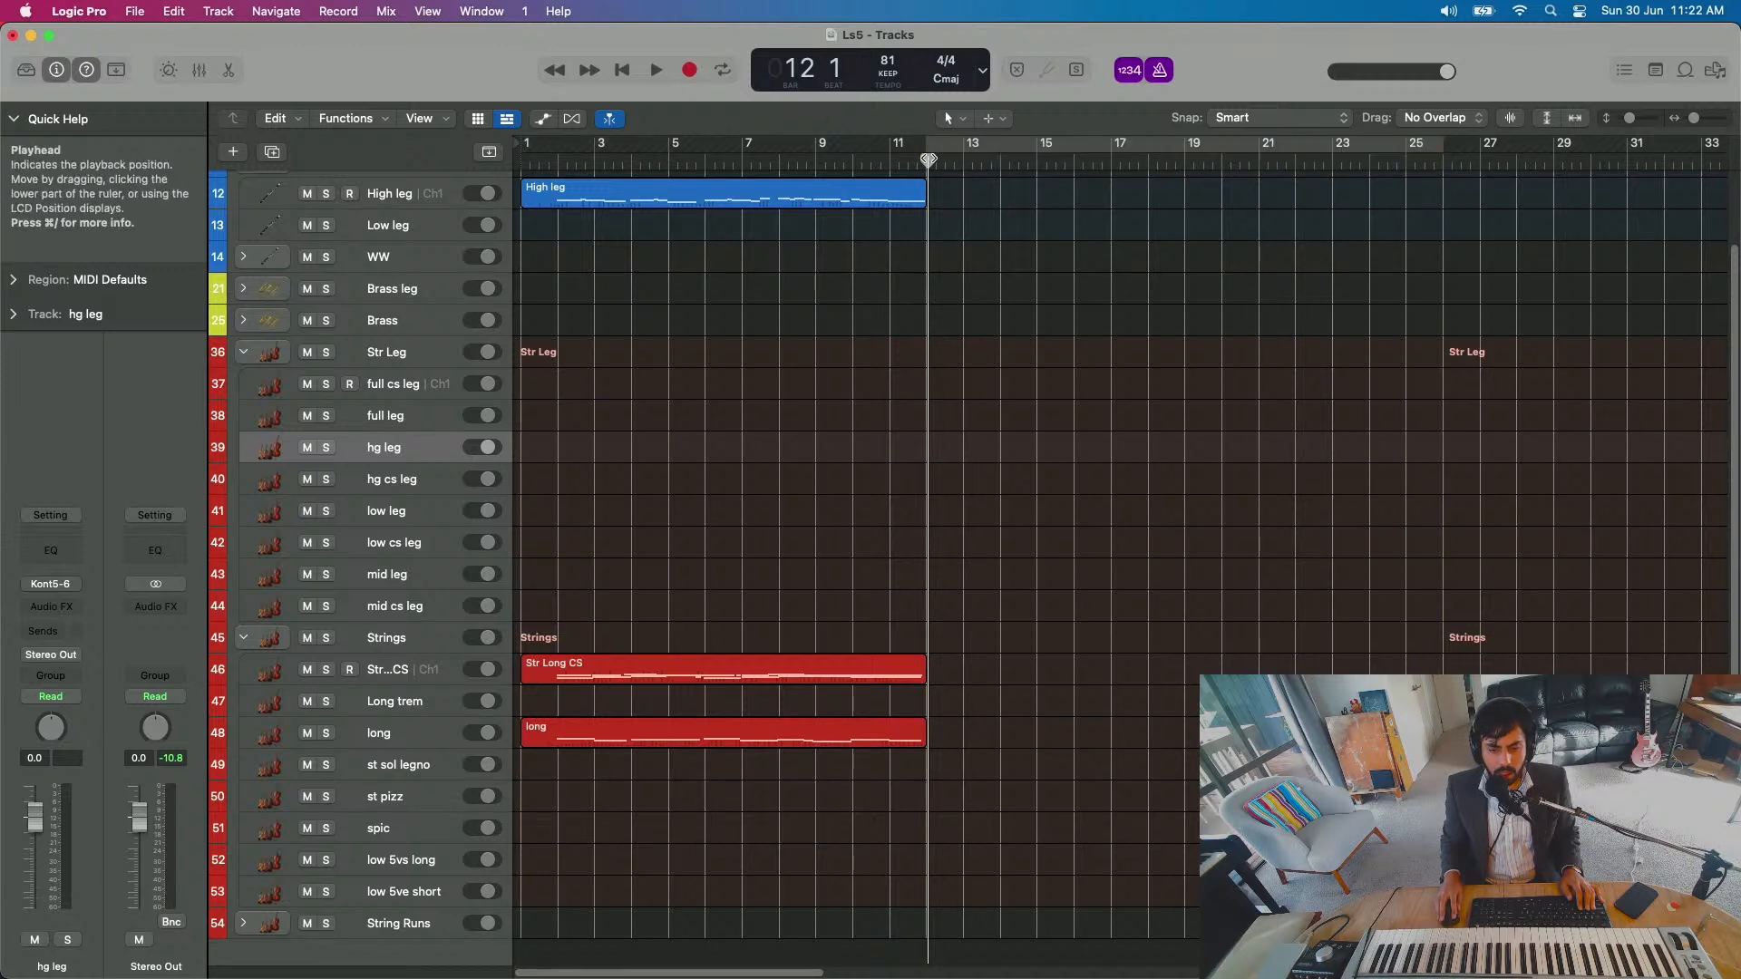
Step: Open the Str Long CS and long regions together in the Piano Roll and shift the first chord's three notes to start at bar 2
drag(687, 598, 752, 730)
click(541, 783)
click(545, 634)
key(p)
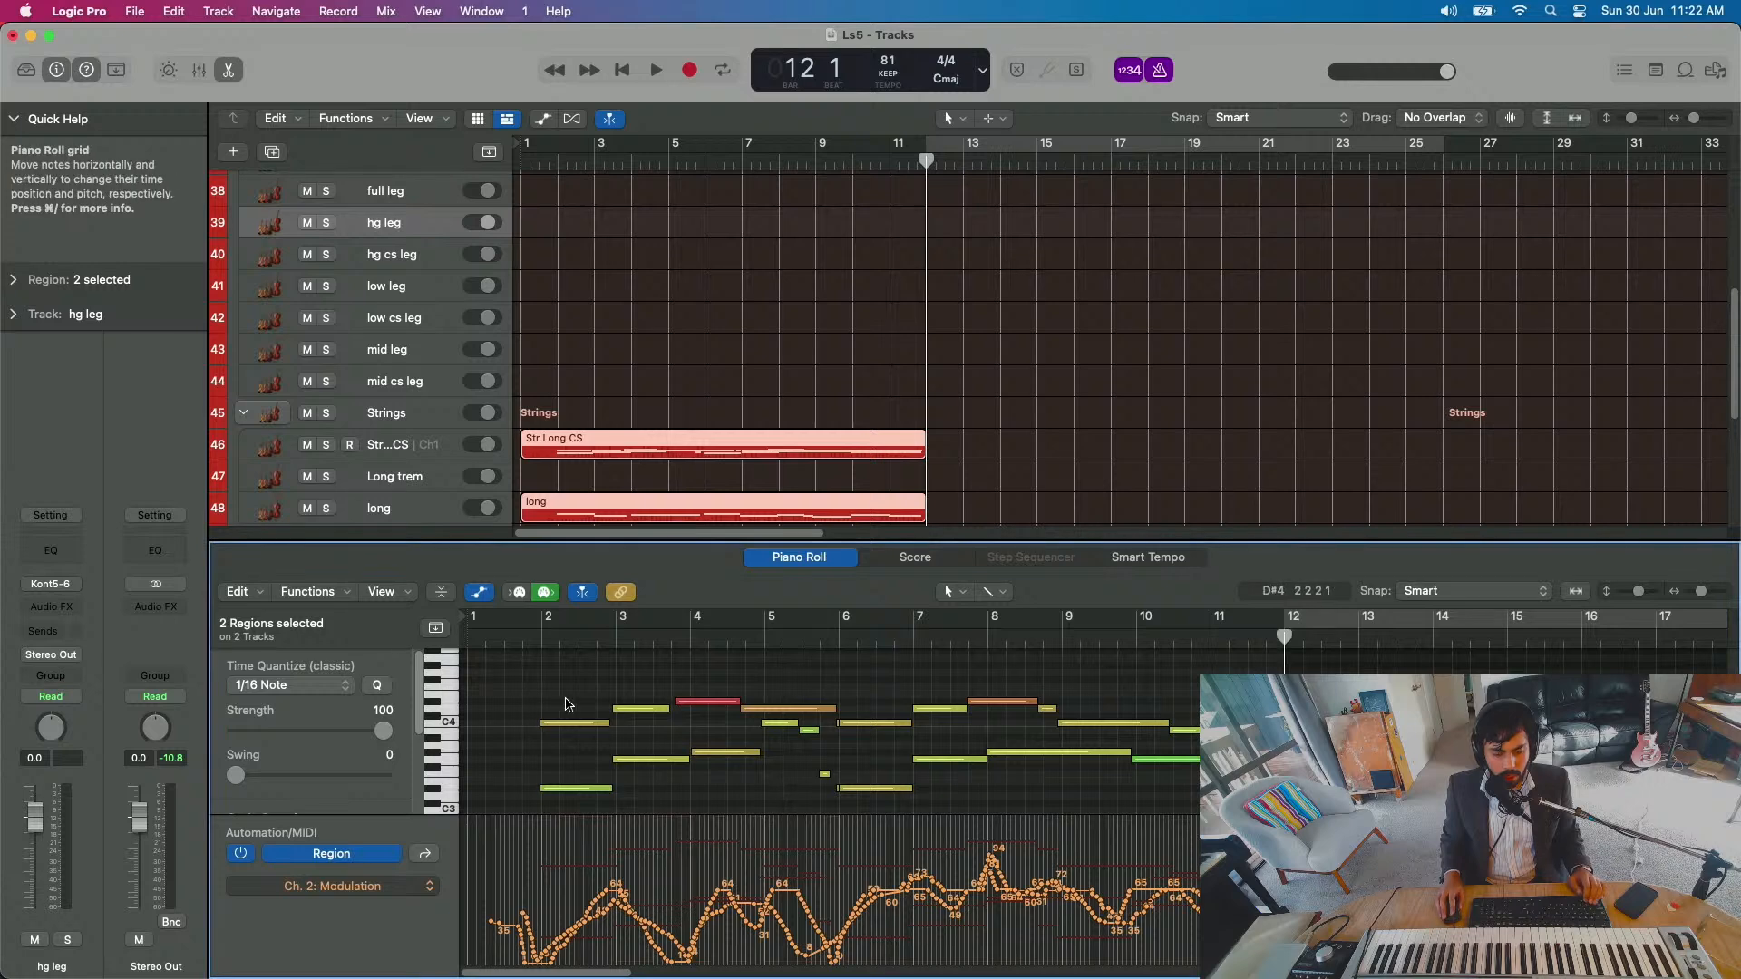
drag(528, 542, 530, 365)
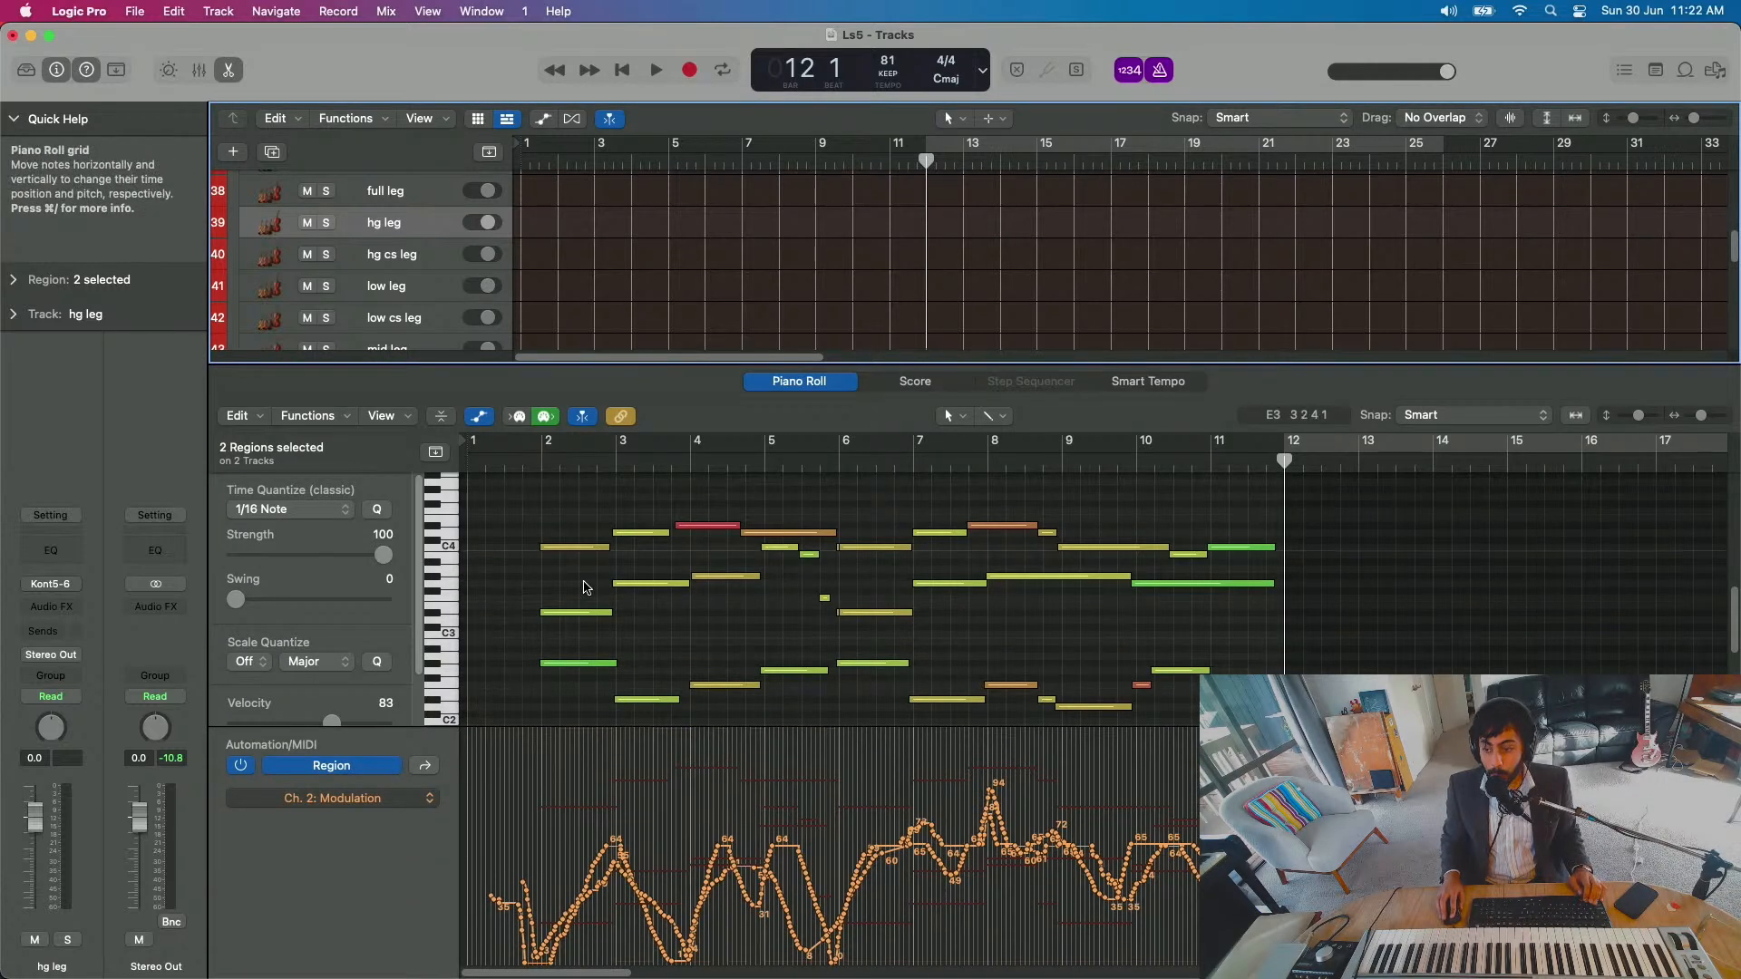
drag(598, 480, 538, 673)
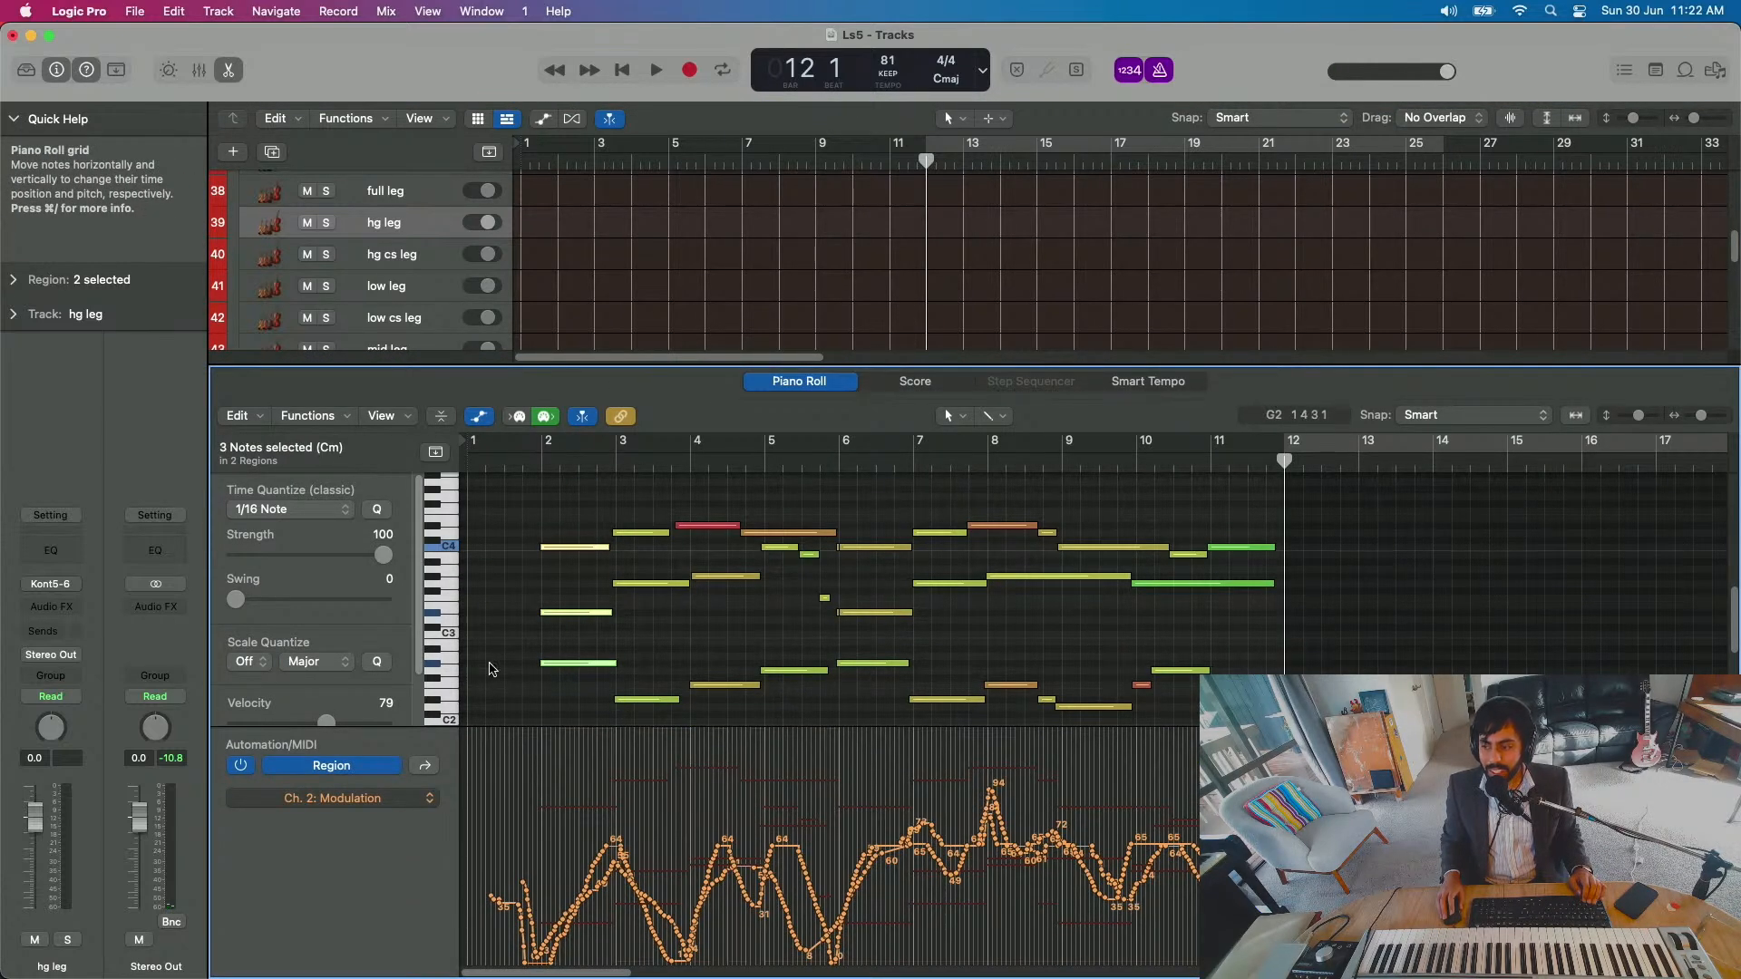
scroll(535, 680, down, 4)
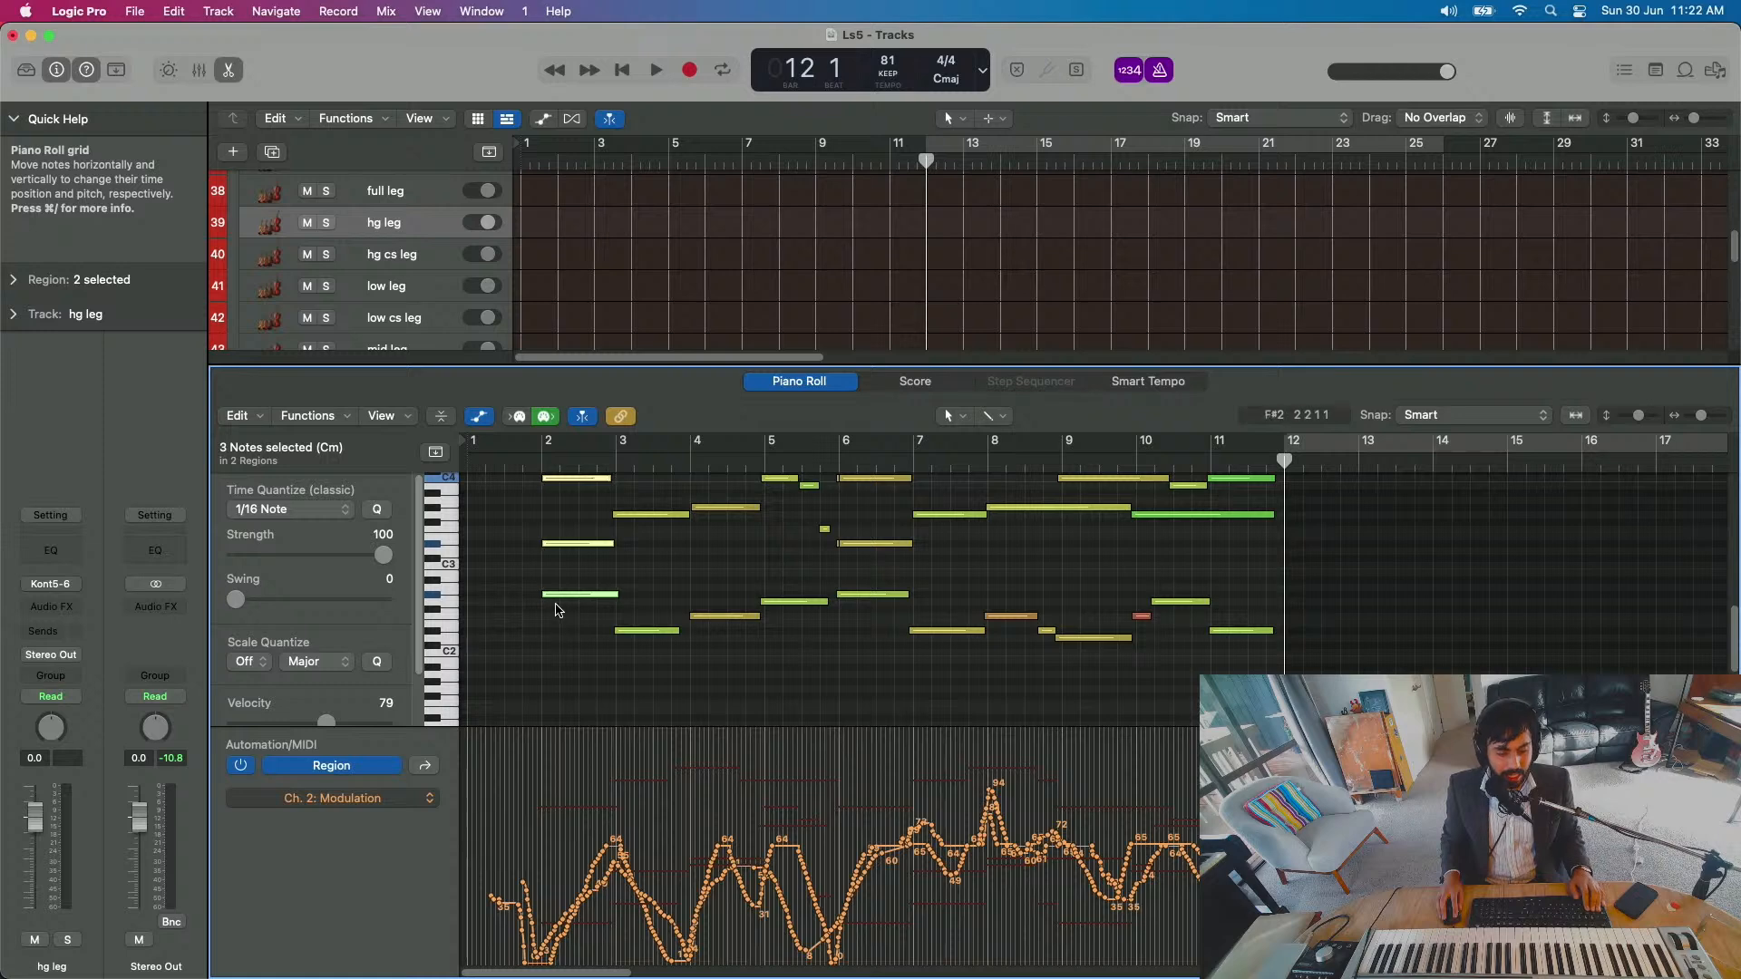
scroll(562, 716, up, 1)
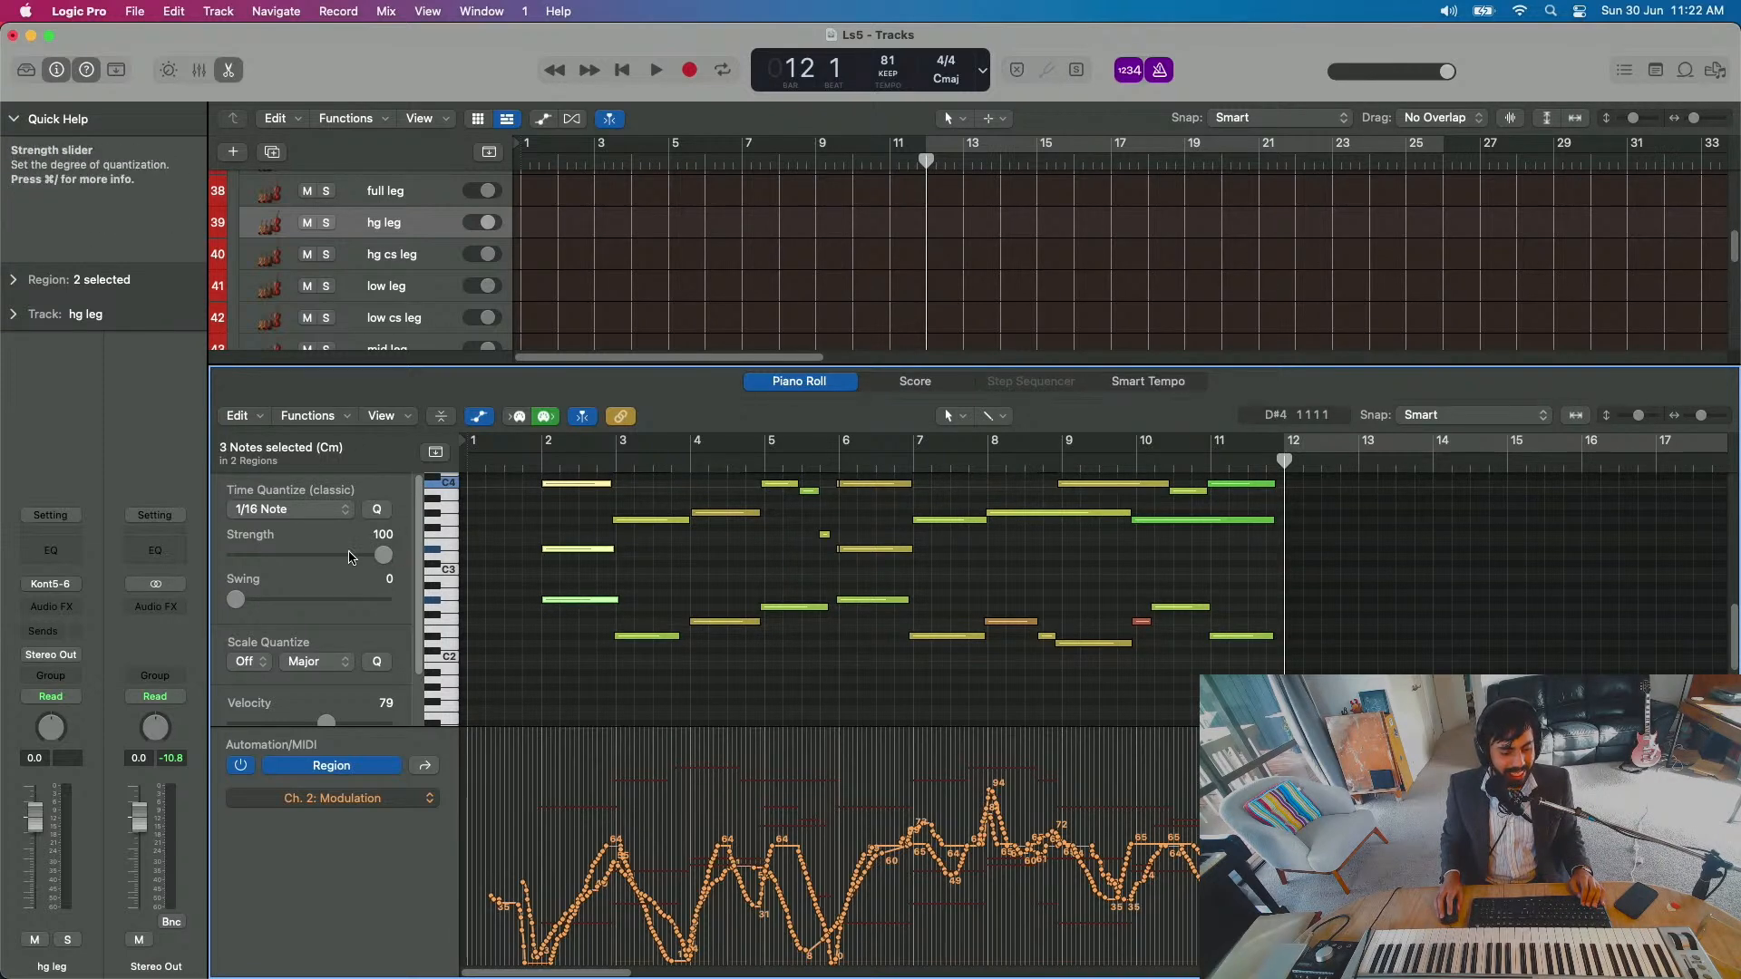
Step: Close the editor, trim the starts of the Str Long CS and long regions to bar 2, and copy both regions to bar 12
click(227, 70)
drag(523, 673, 567, 673)
drag(619, 608, 987, 610)
Step: Expand the Brass leg stack, try out its hg leg and mid leg sounds, and ready hg leg for recording
scroll(544, 508, up, 3)
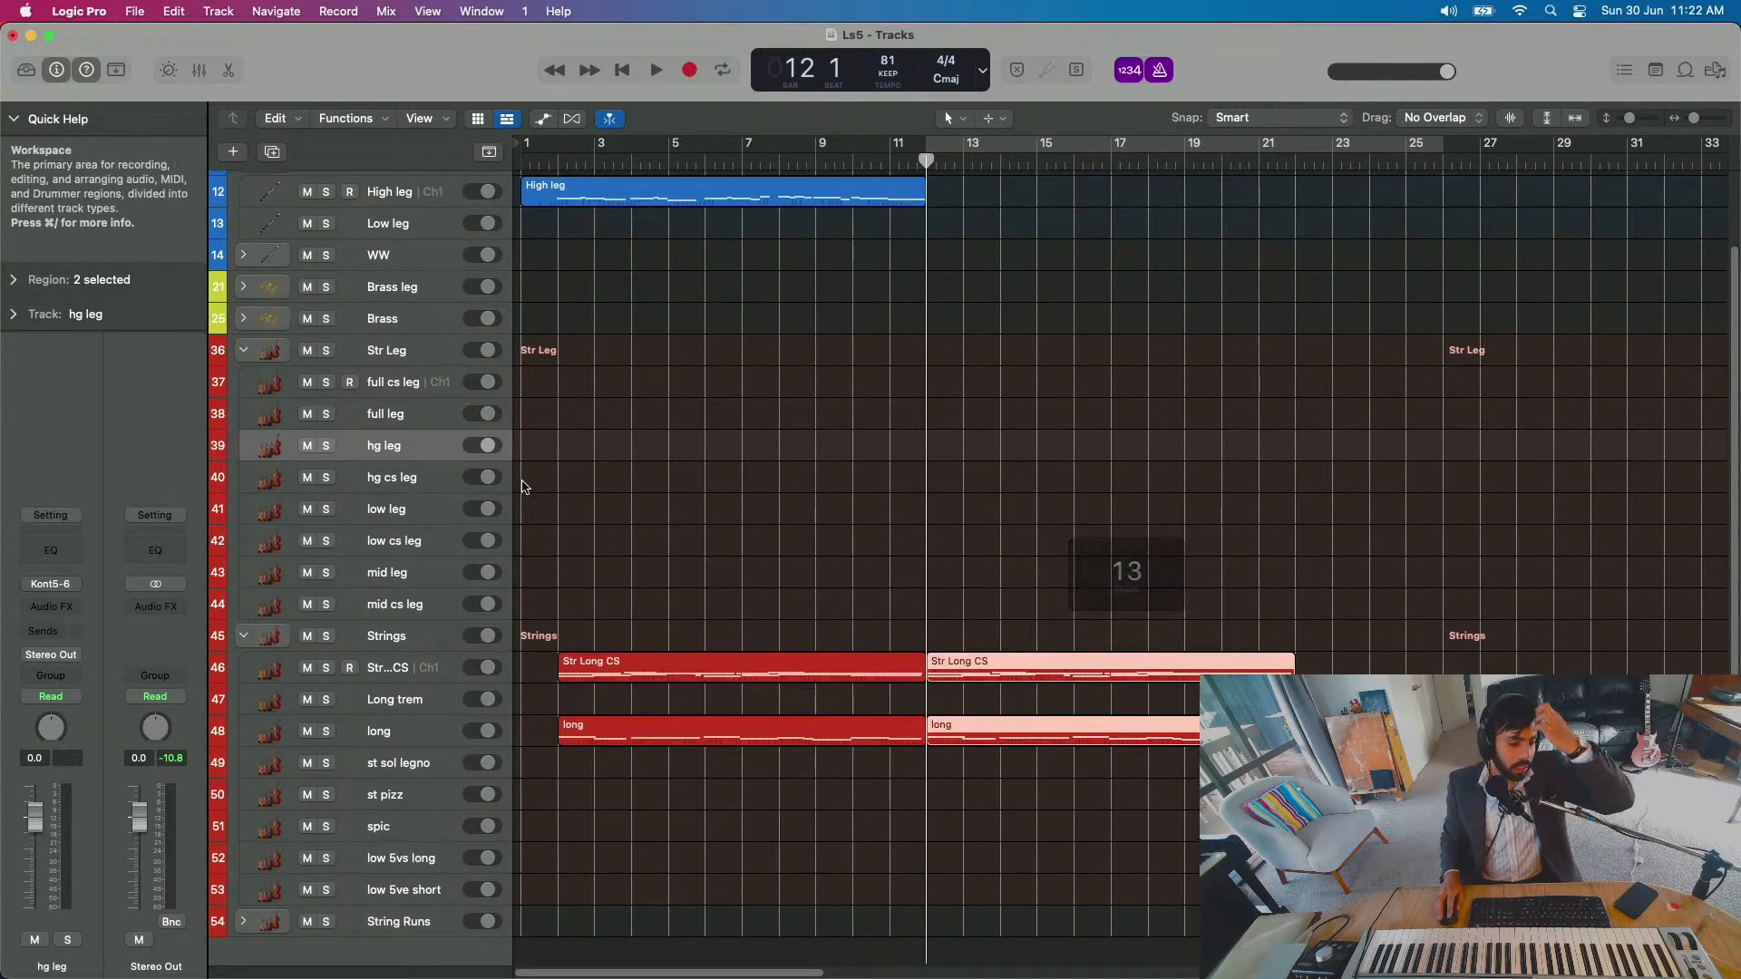
scroll(436, 471, up, 2)
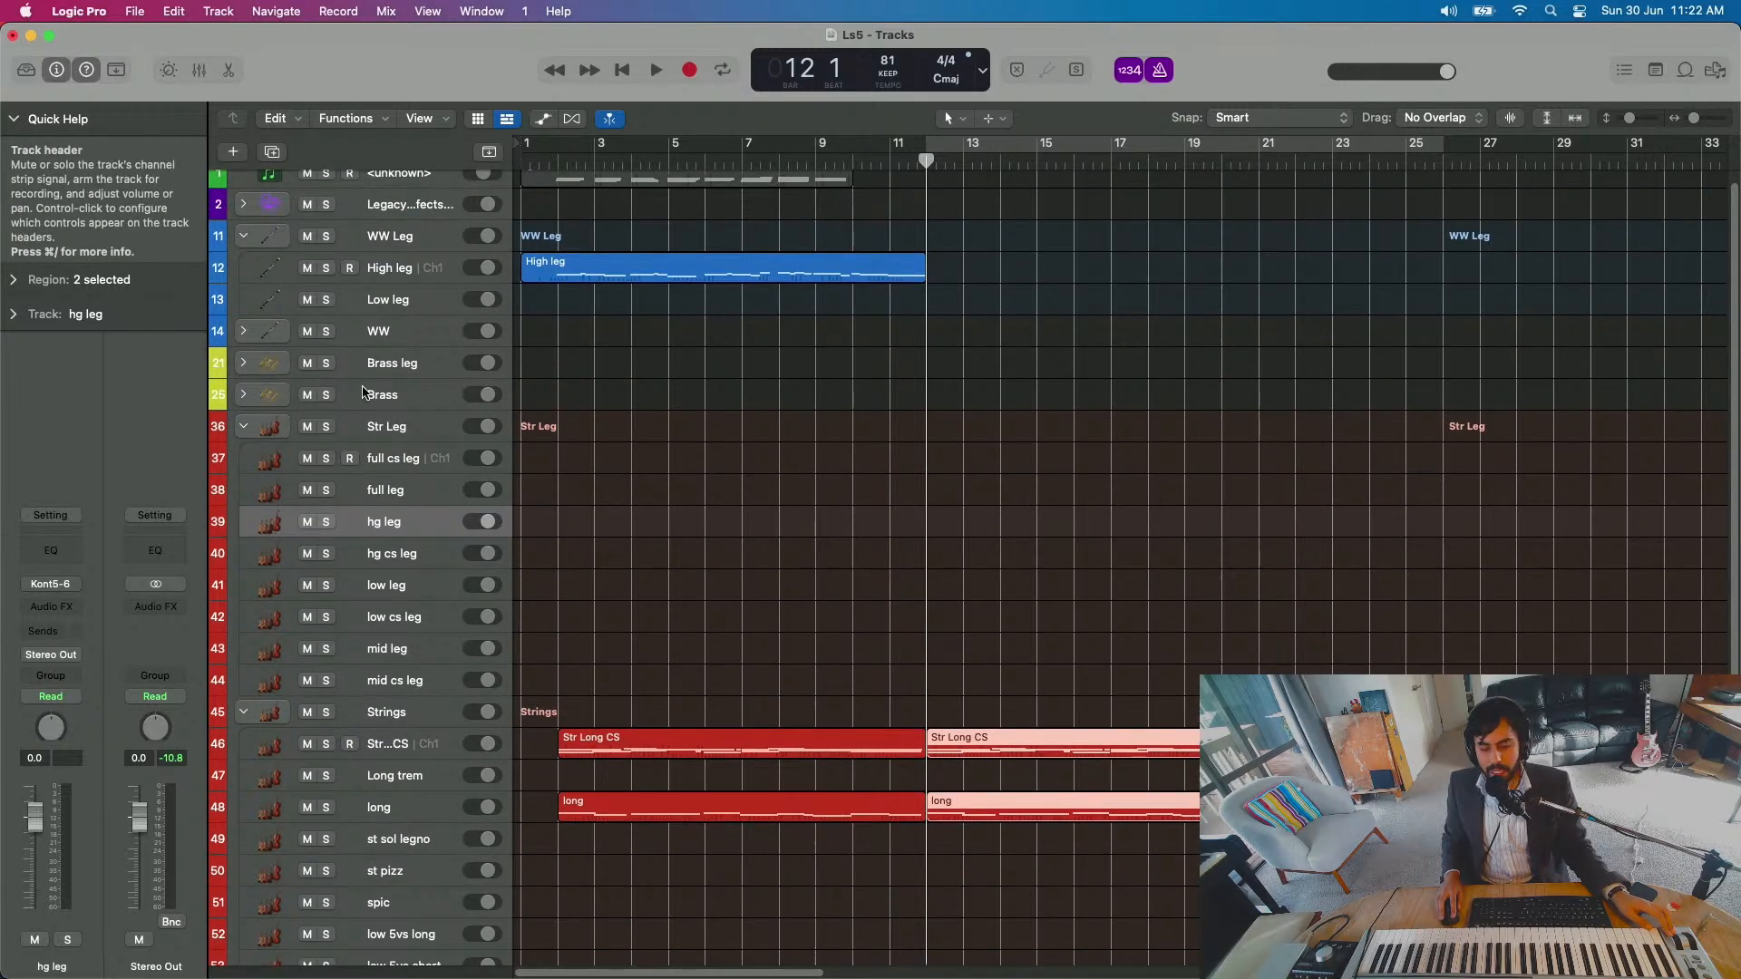
click(247, 367)
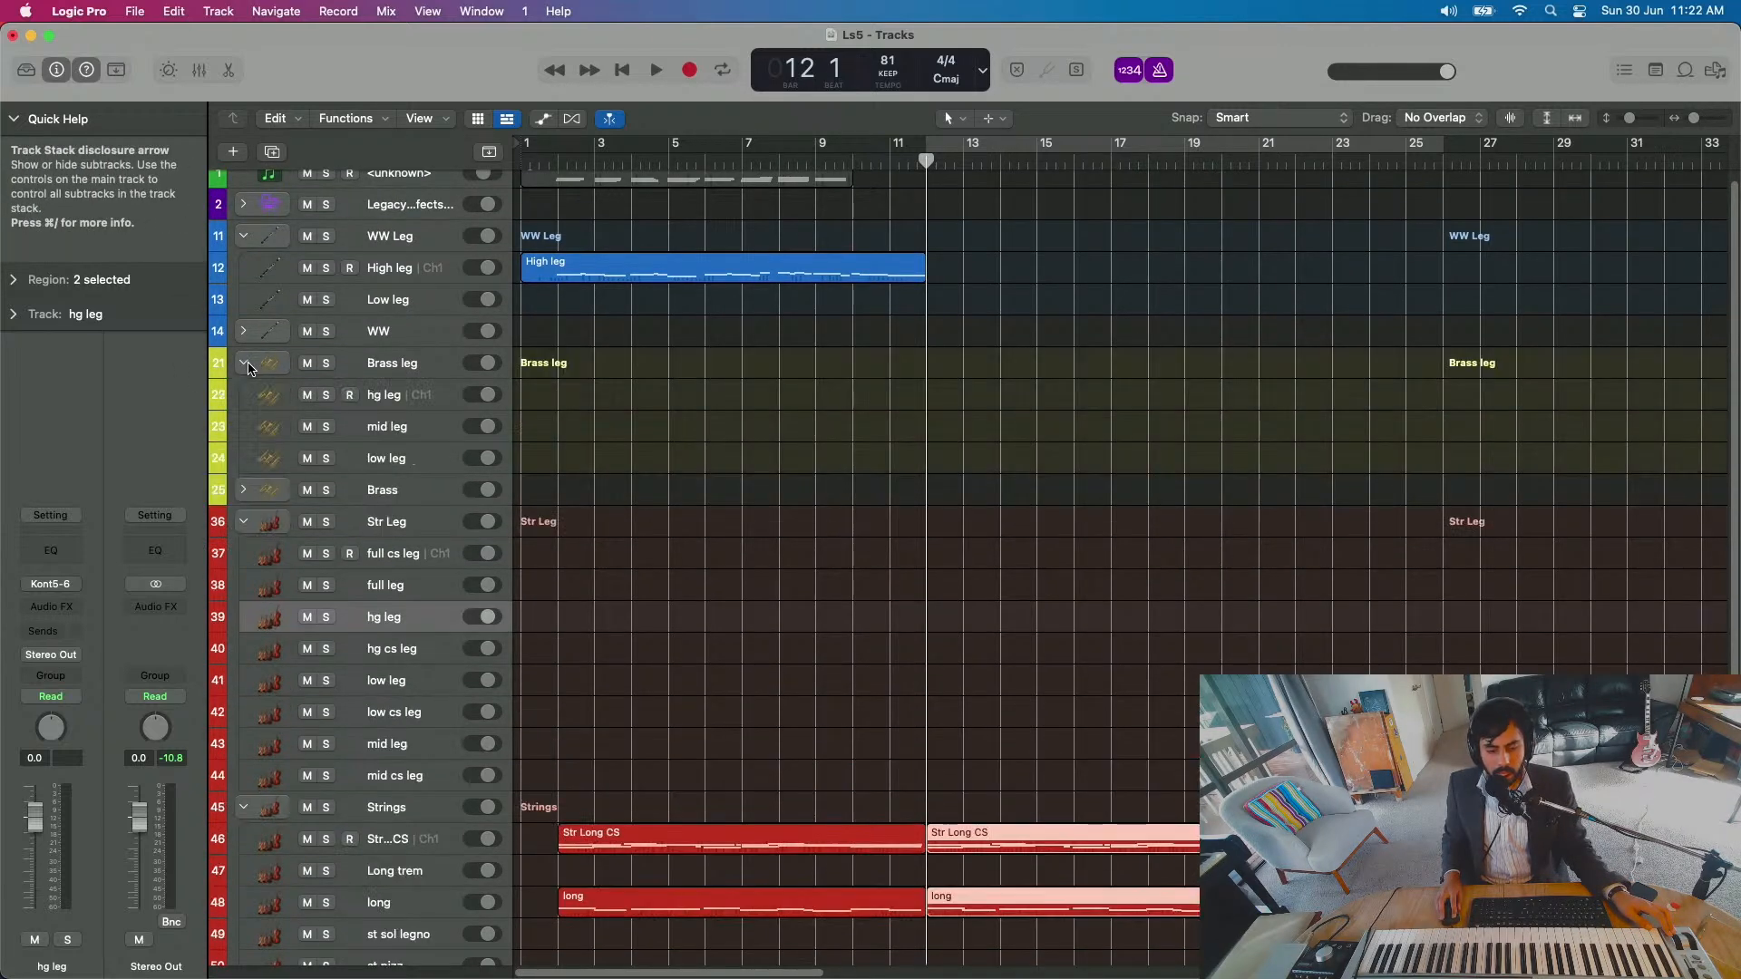
click(399, 395)
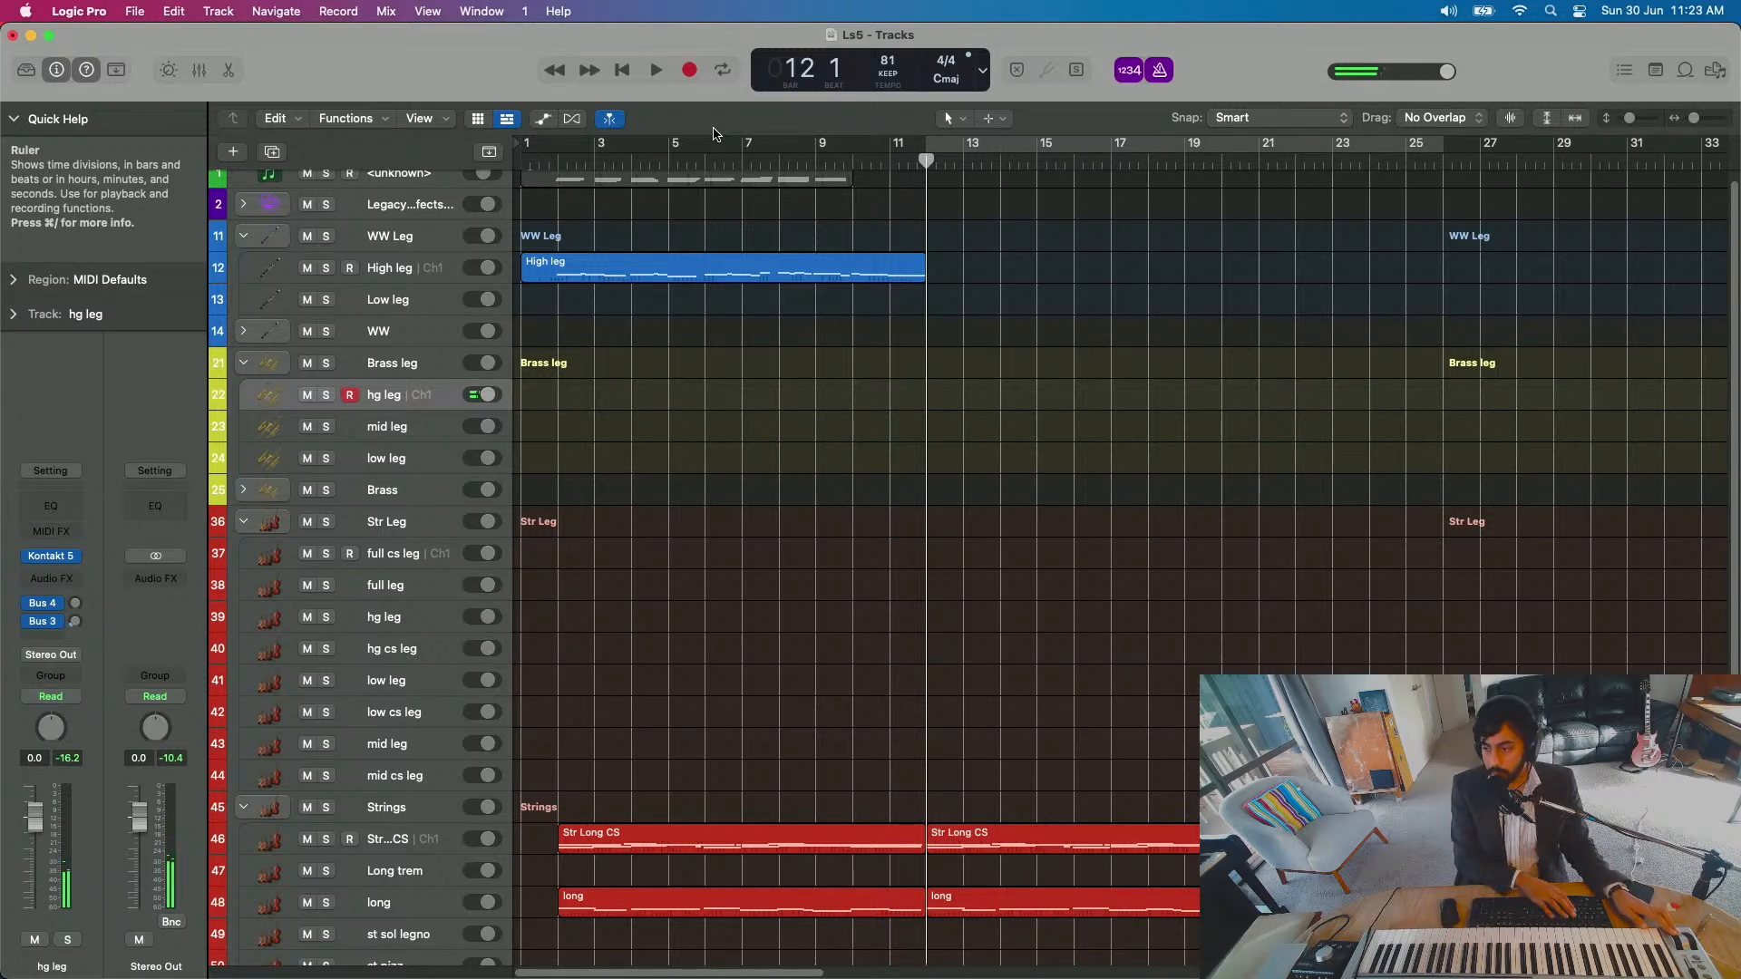
click(431, 425)
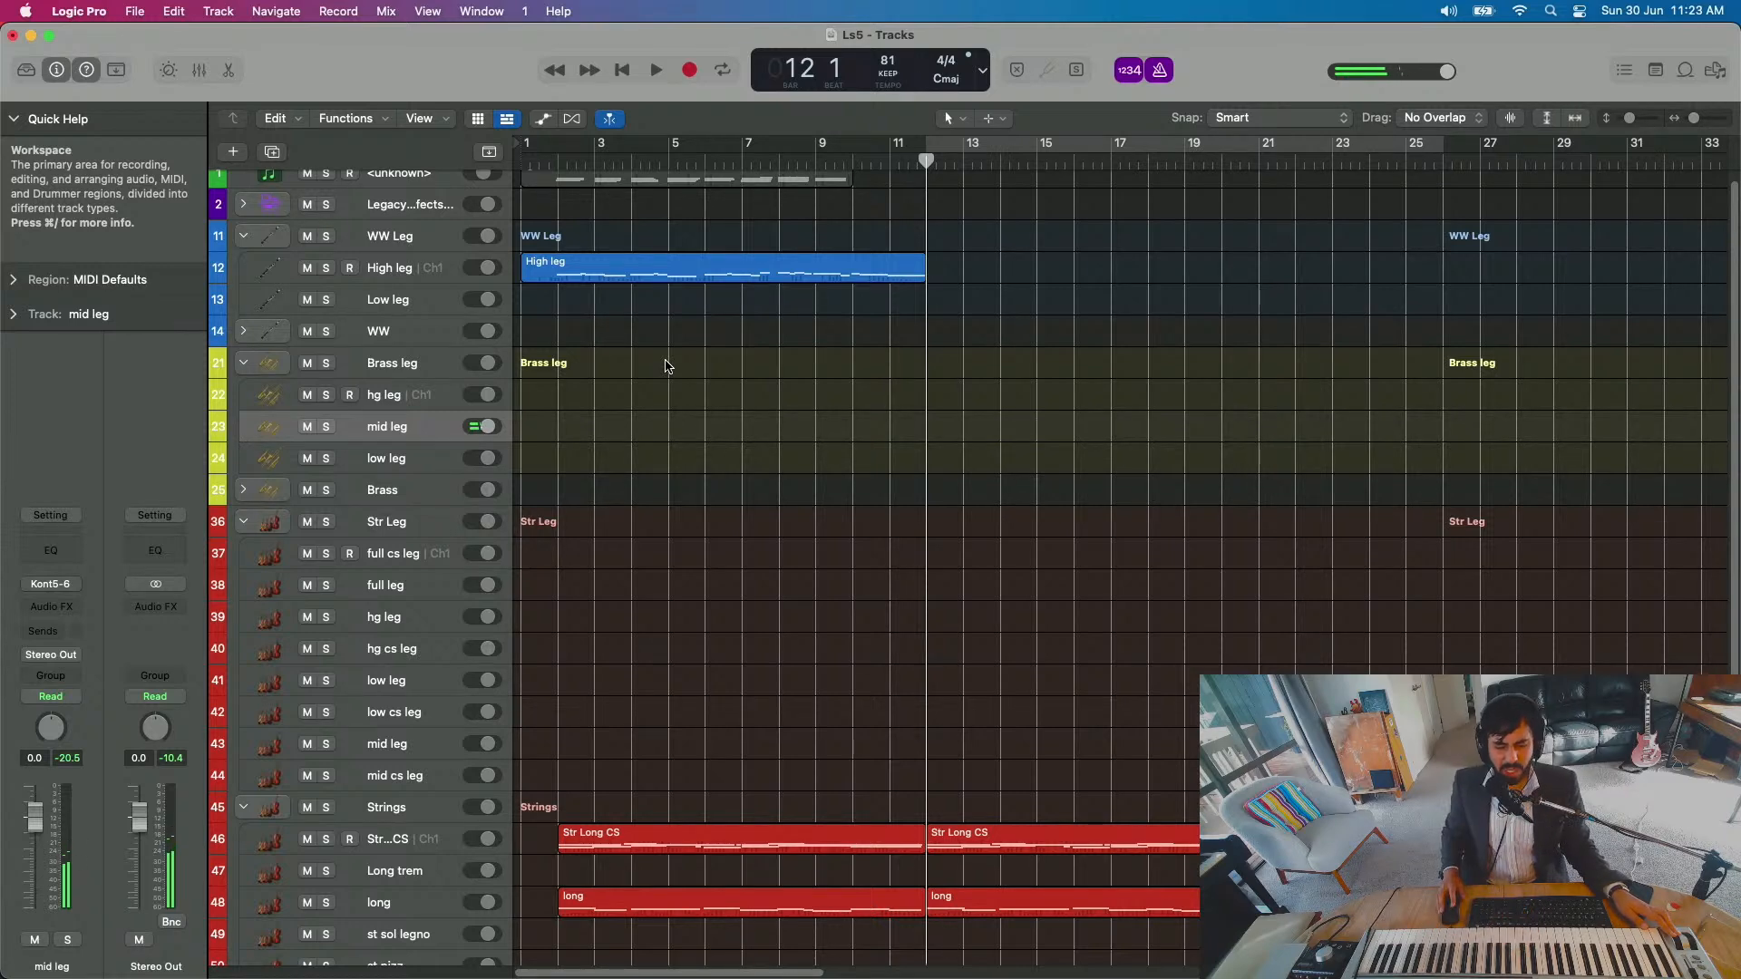
click(419, 404)
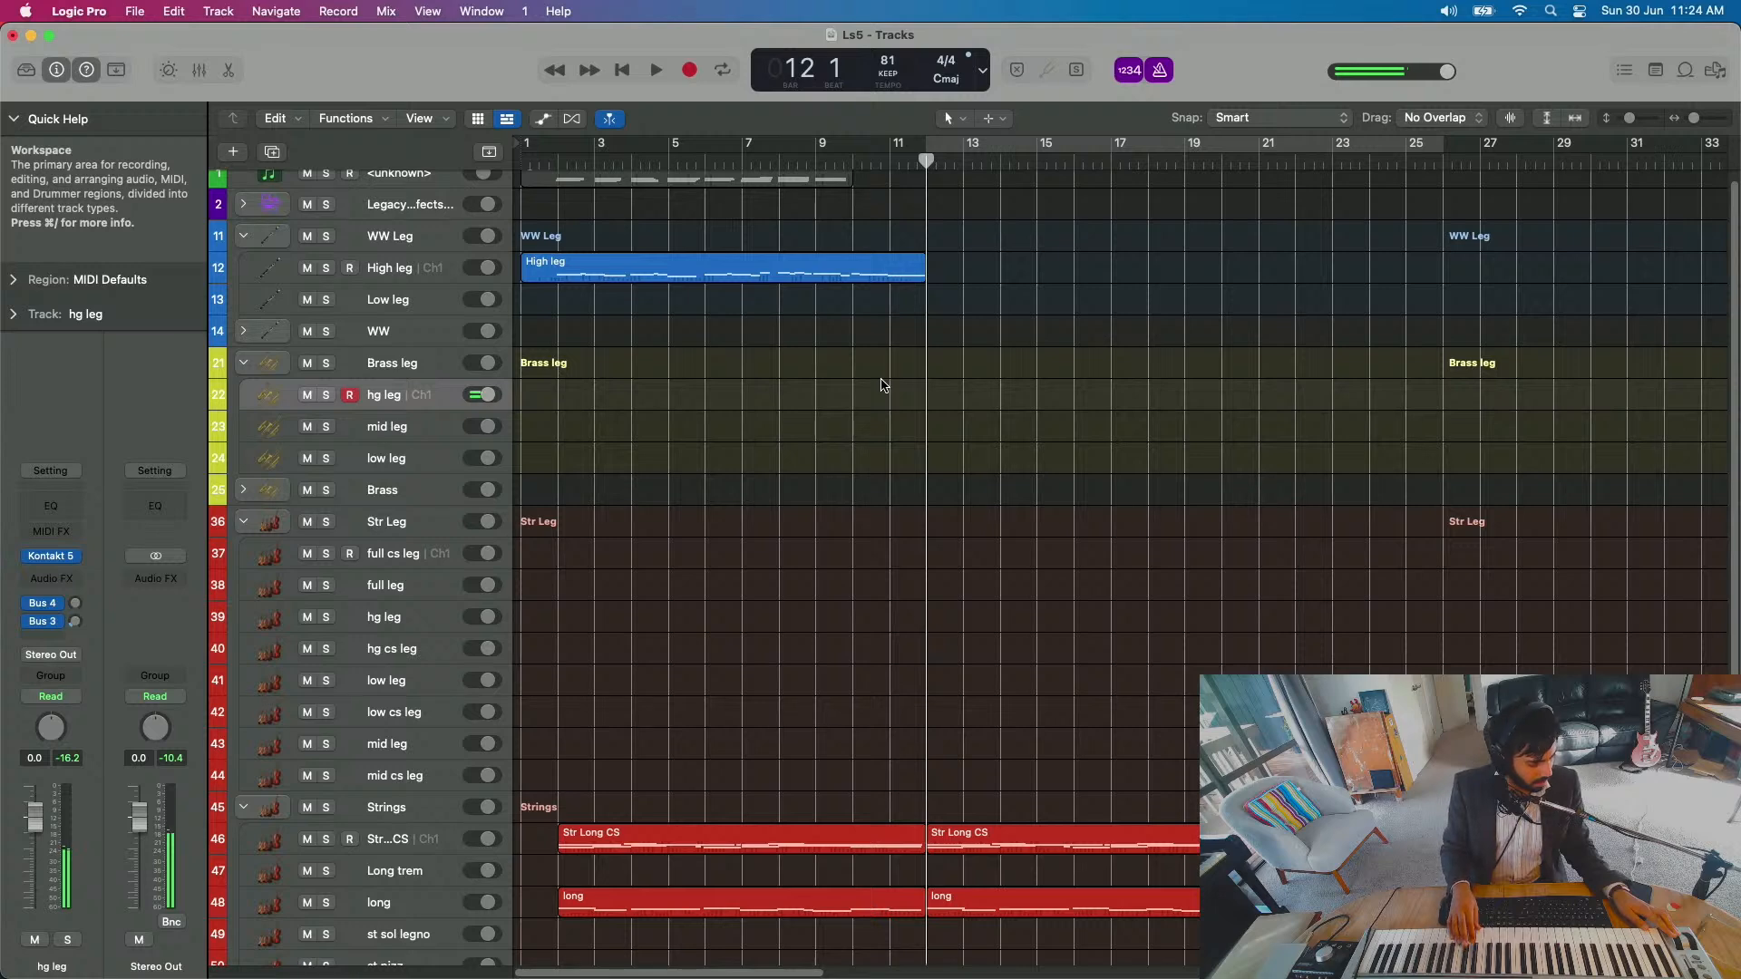
key(r)
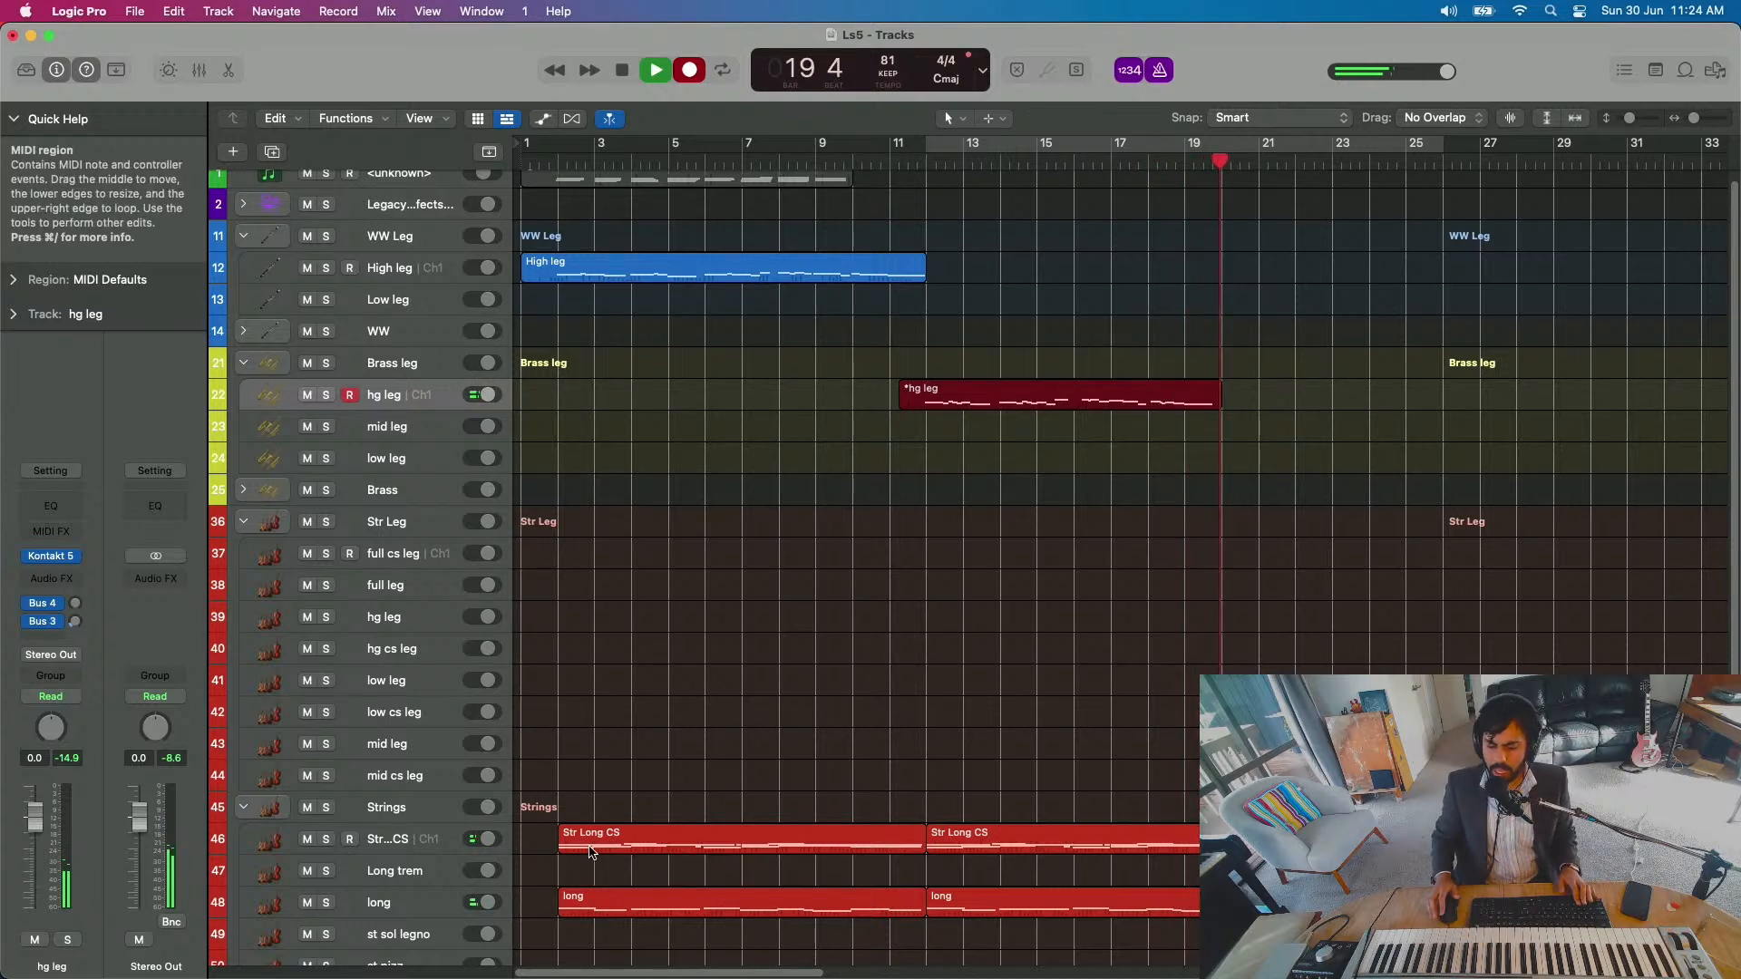
key(space)
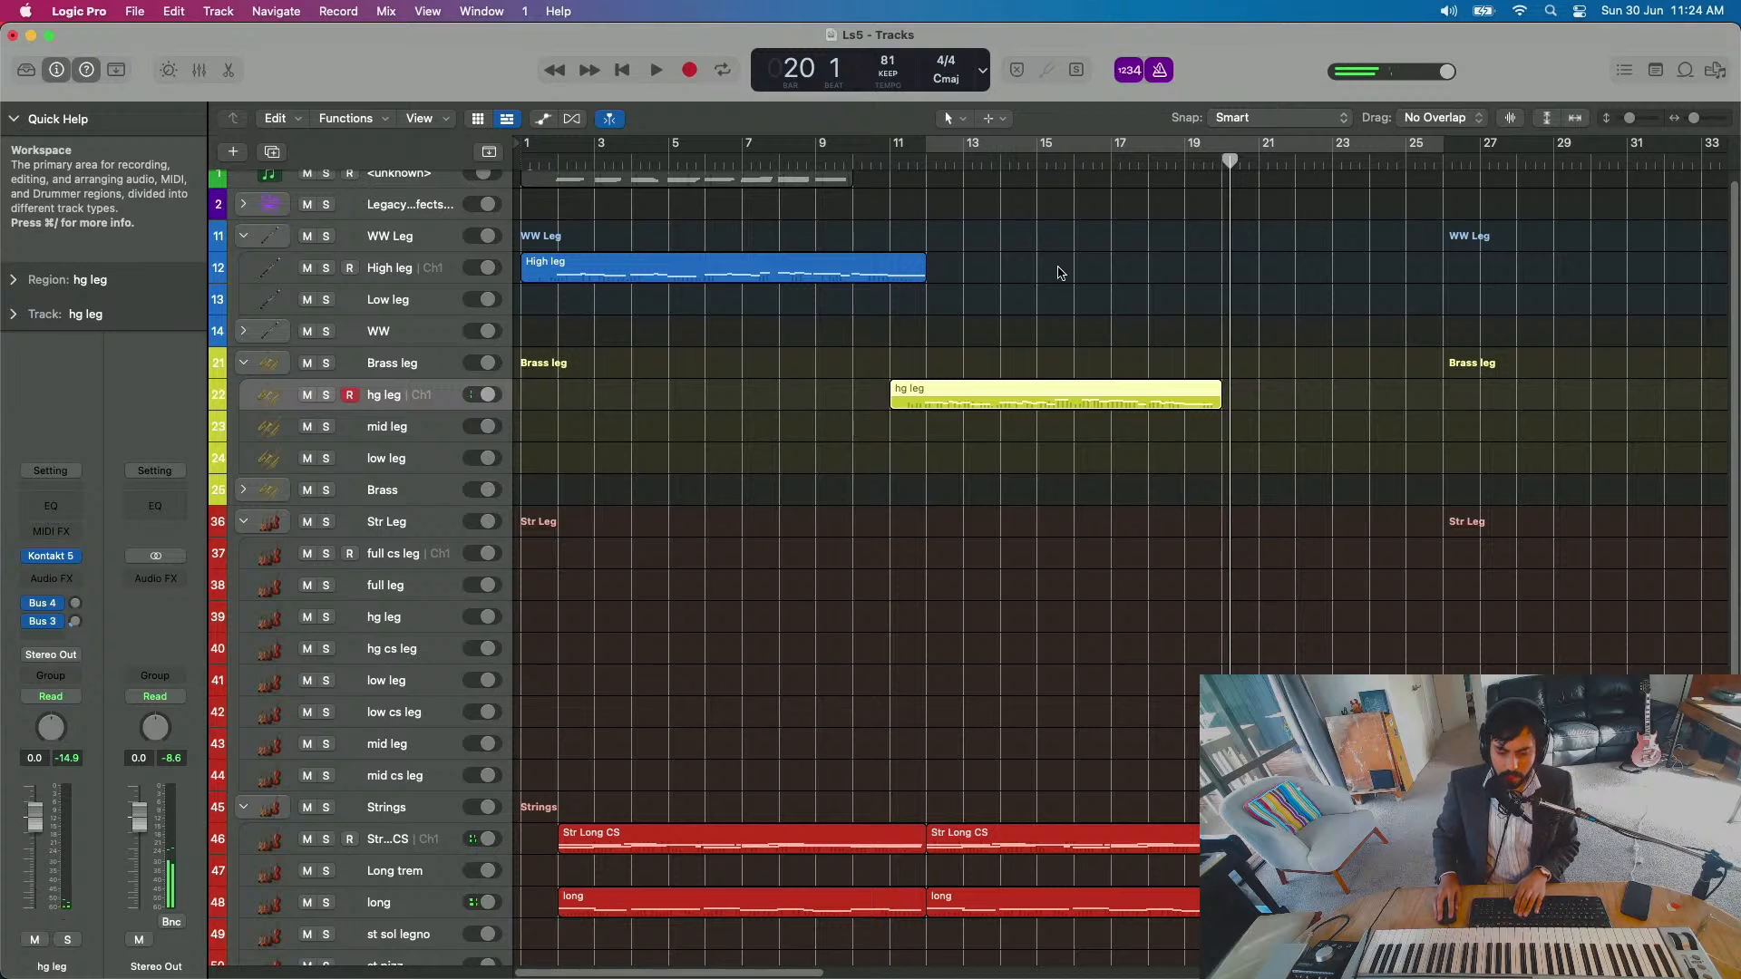
key(Delete)
Step: Play back the strings from about bar 11 to bar 13 to hear the transition into the repeat
click(896, 160)
key(space)
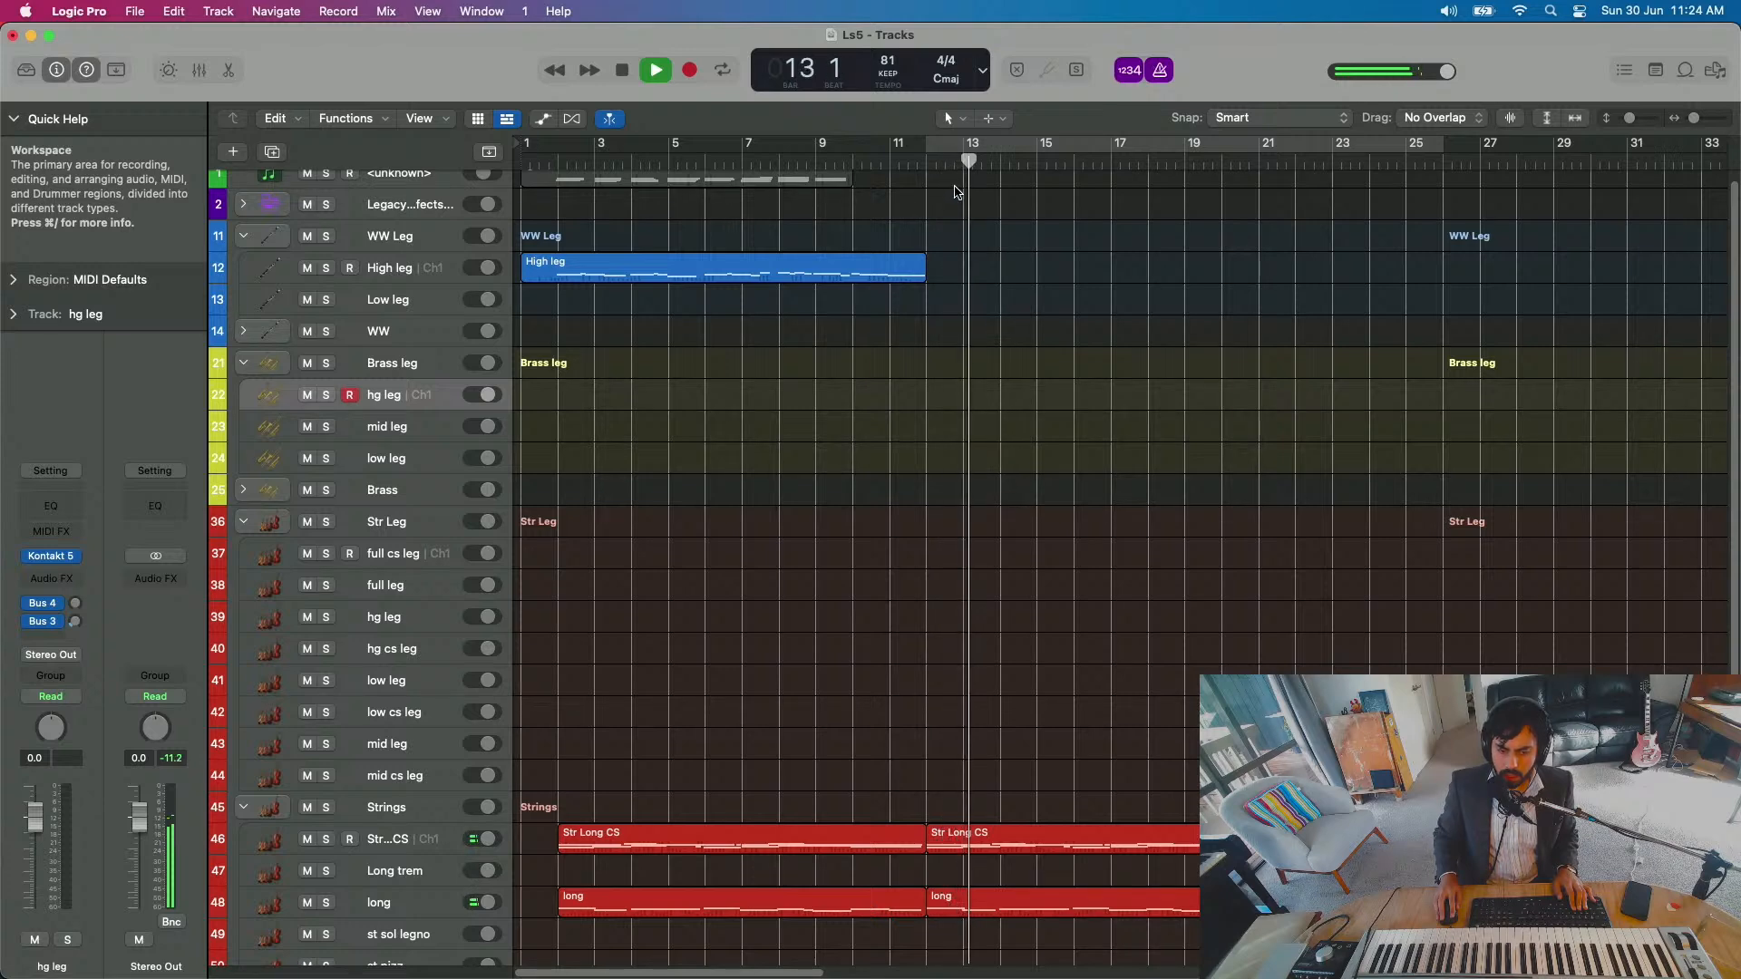
key(space)
Step: Record a brass melody on the Brass leg hg leg track from bar 12 to about bar 19 and trim its end to bar 16
click(928, 161)
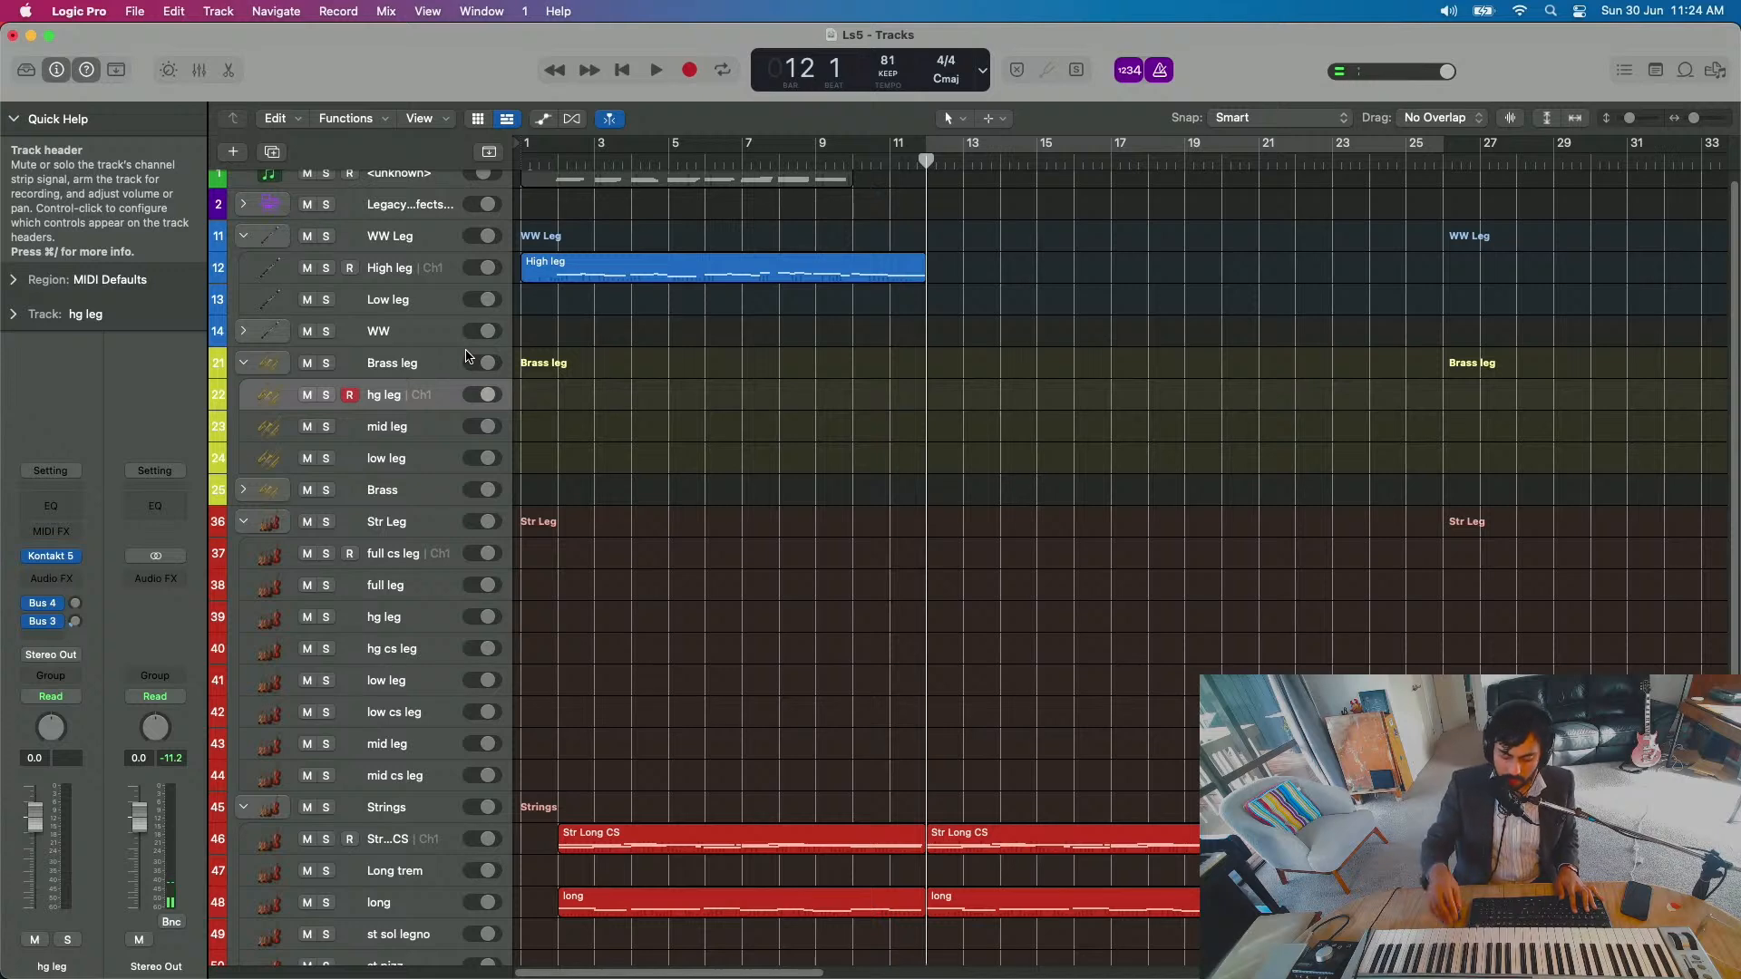
key(r)
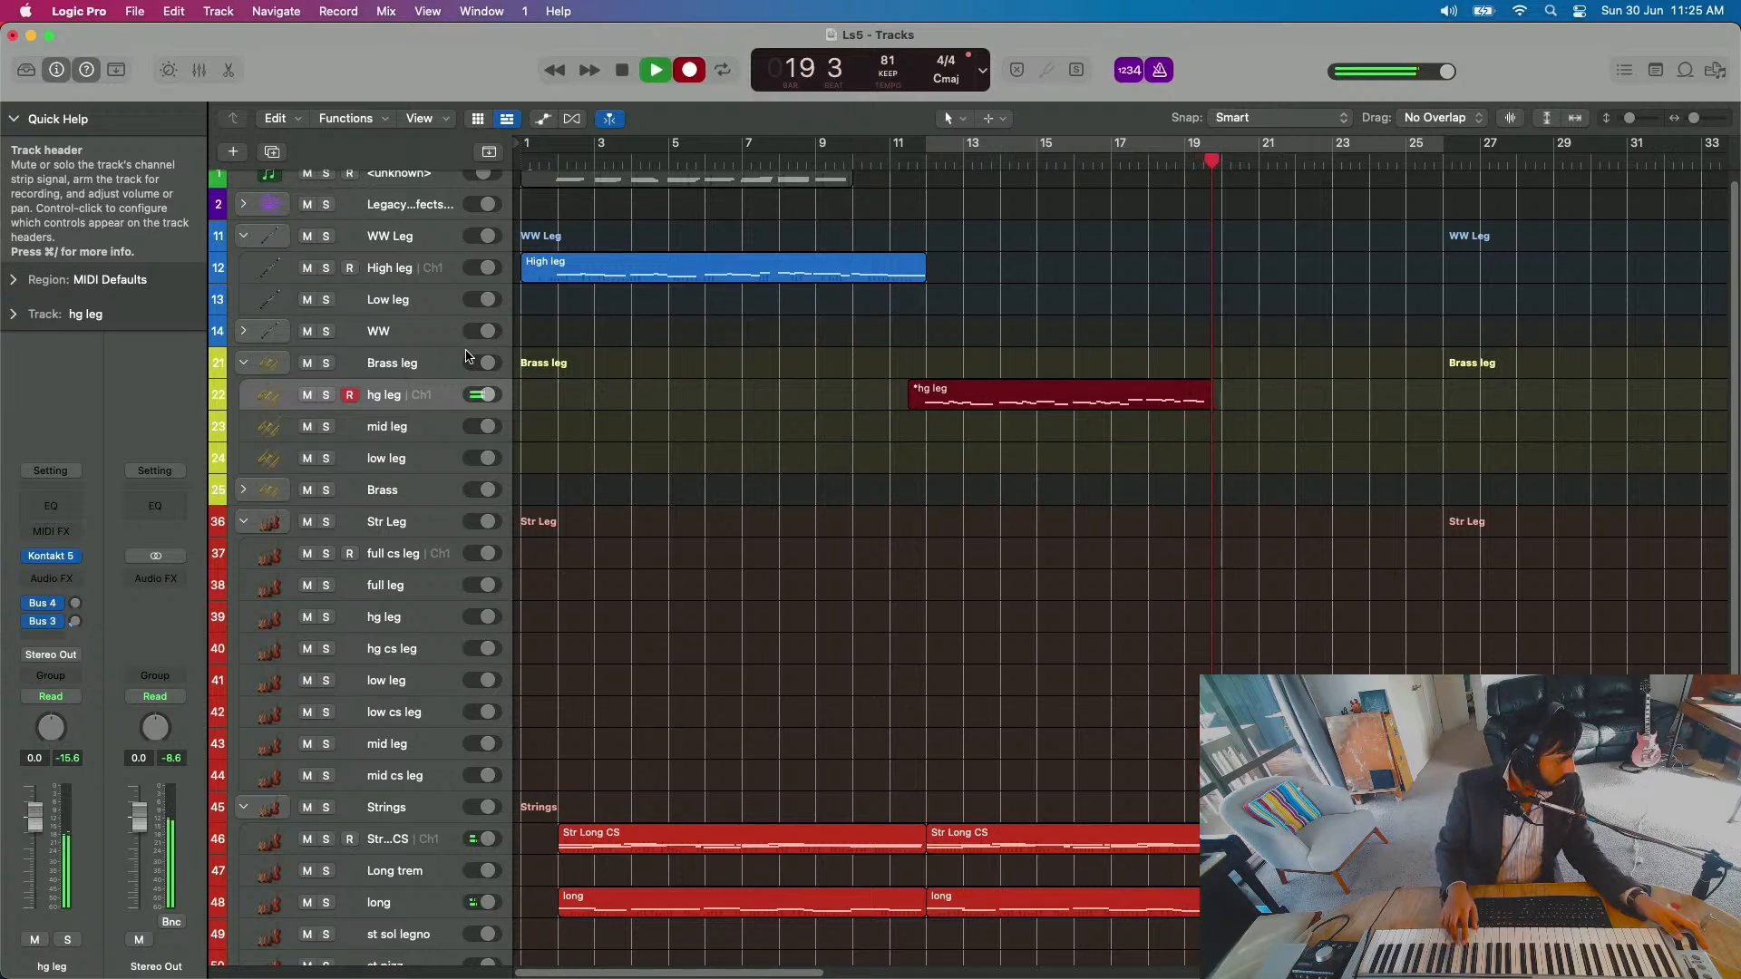
key(space)
drag(1255, 406, 1067, 415)
Step: Record the continuation of the brass melody on hg leg from bar 16 to about bar 21 beat 4
click(1075, 159)
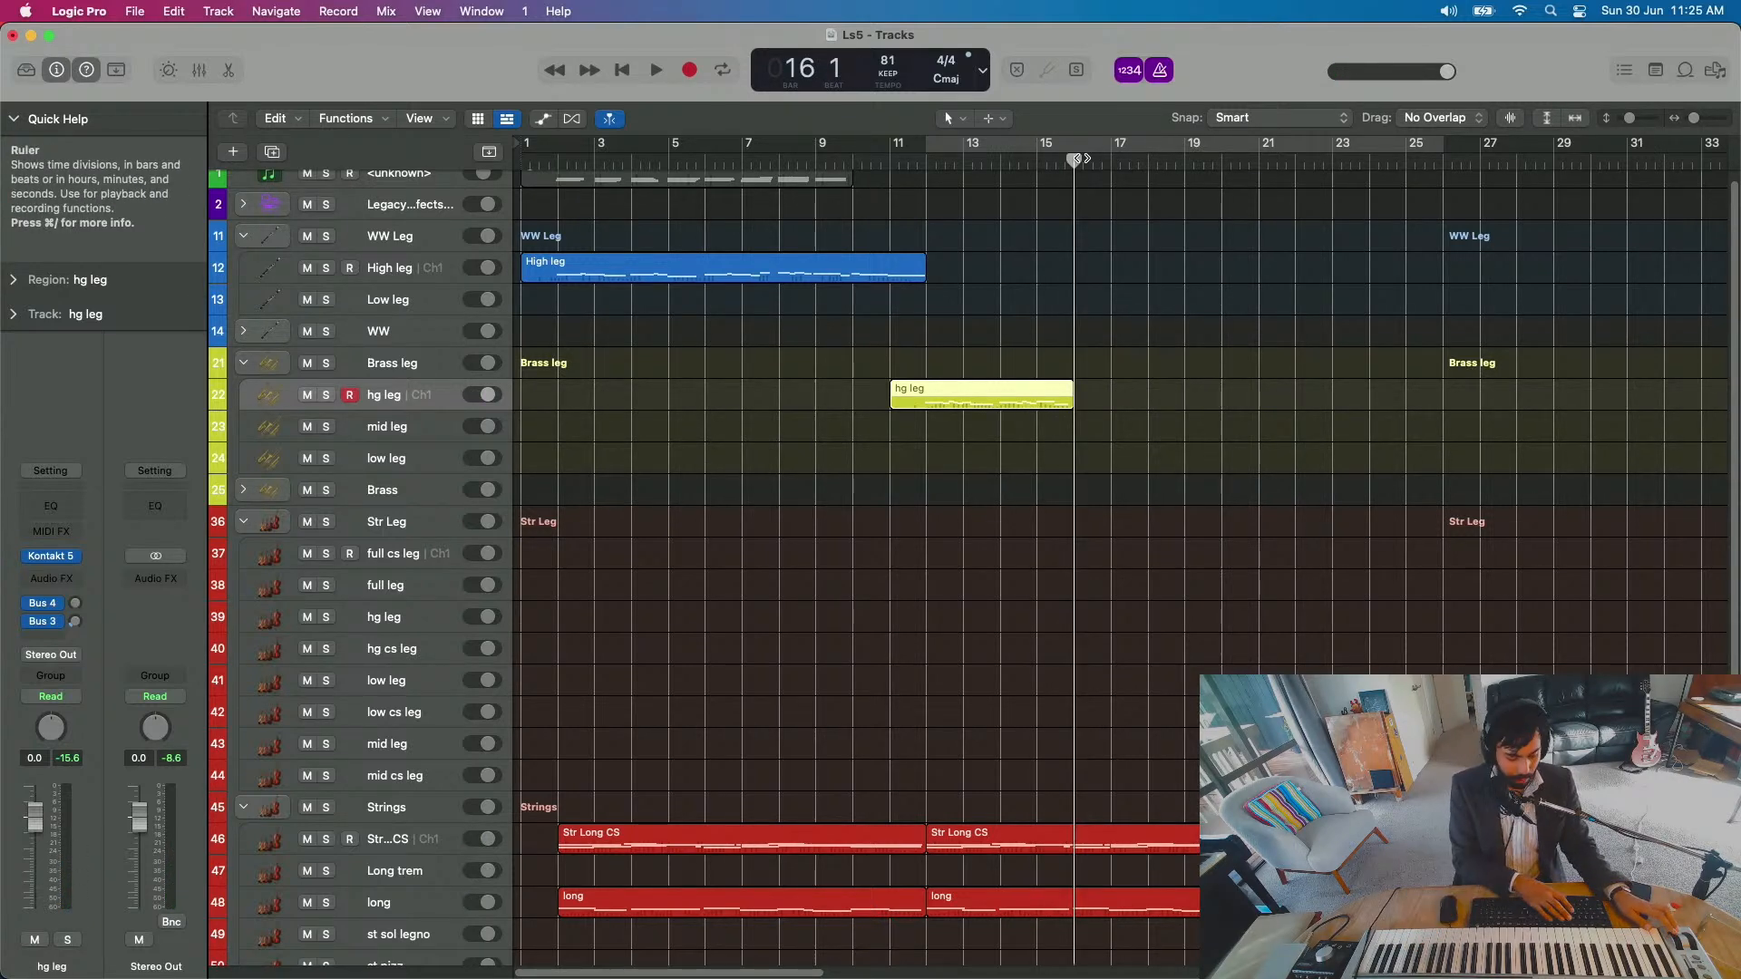
key(r)
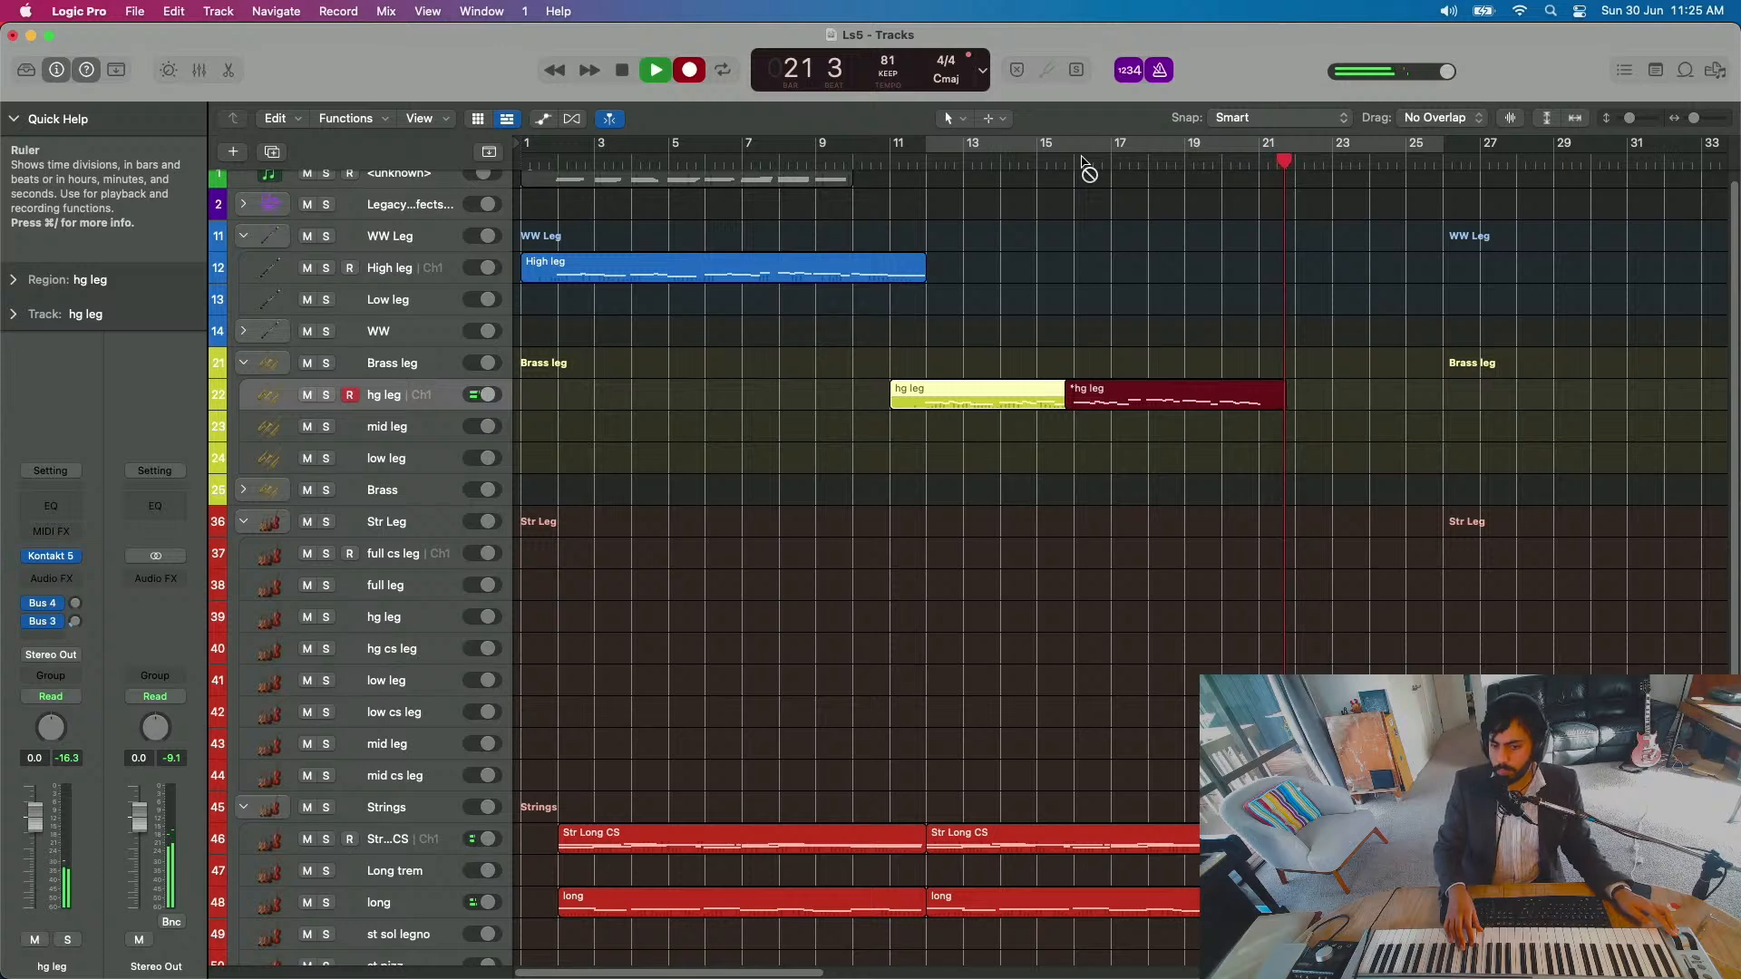
key(space)
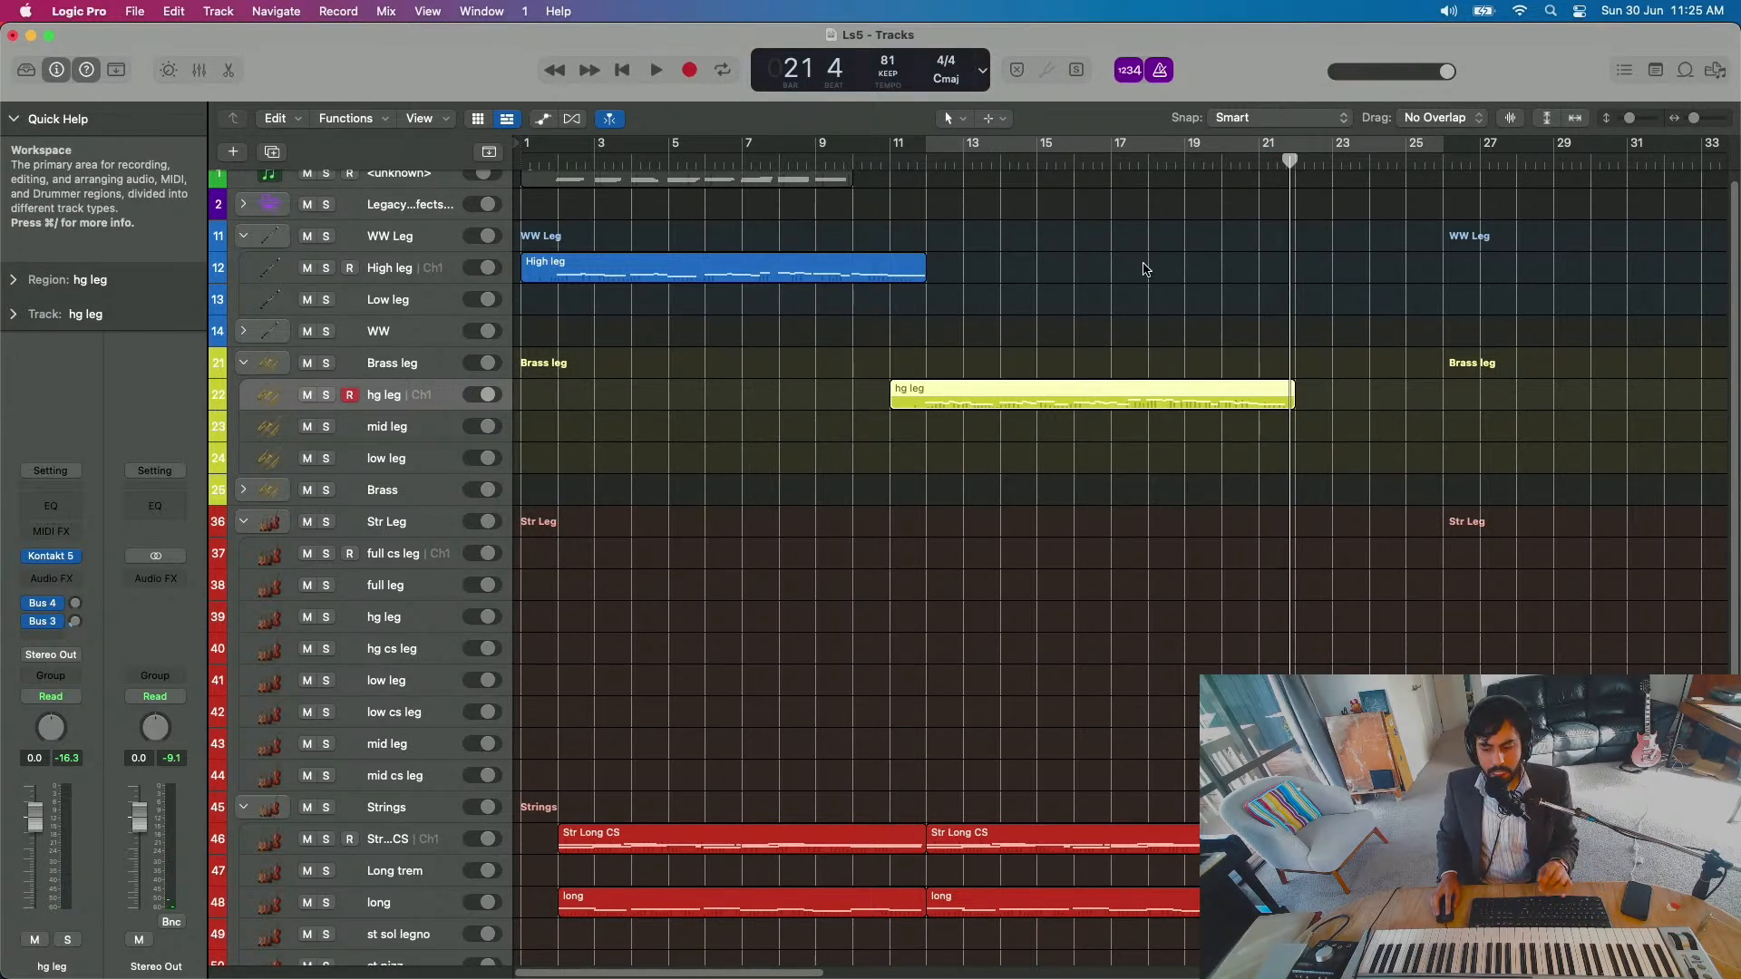
Step: Play back the brass melody with the strings from bar 16 to about bar 18
click(1147, 165)
click(1129, 164)
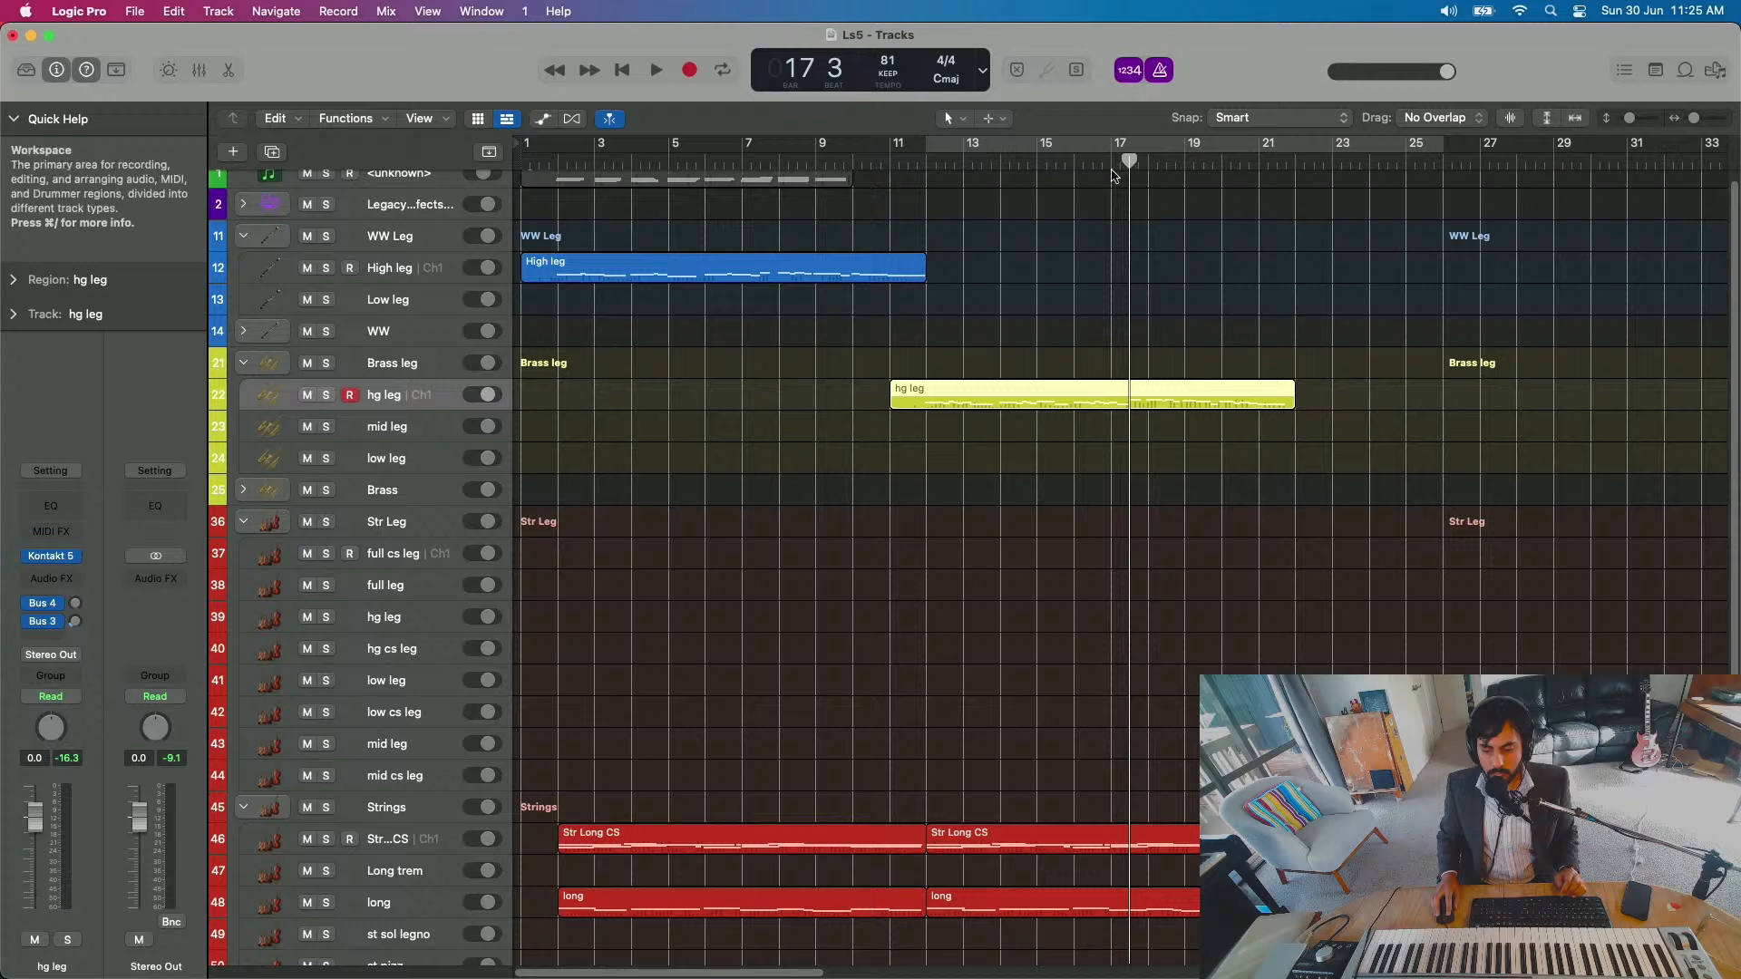
click(1112, 173)
click(1072, 166)
key(space)
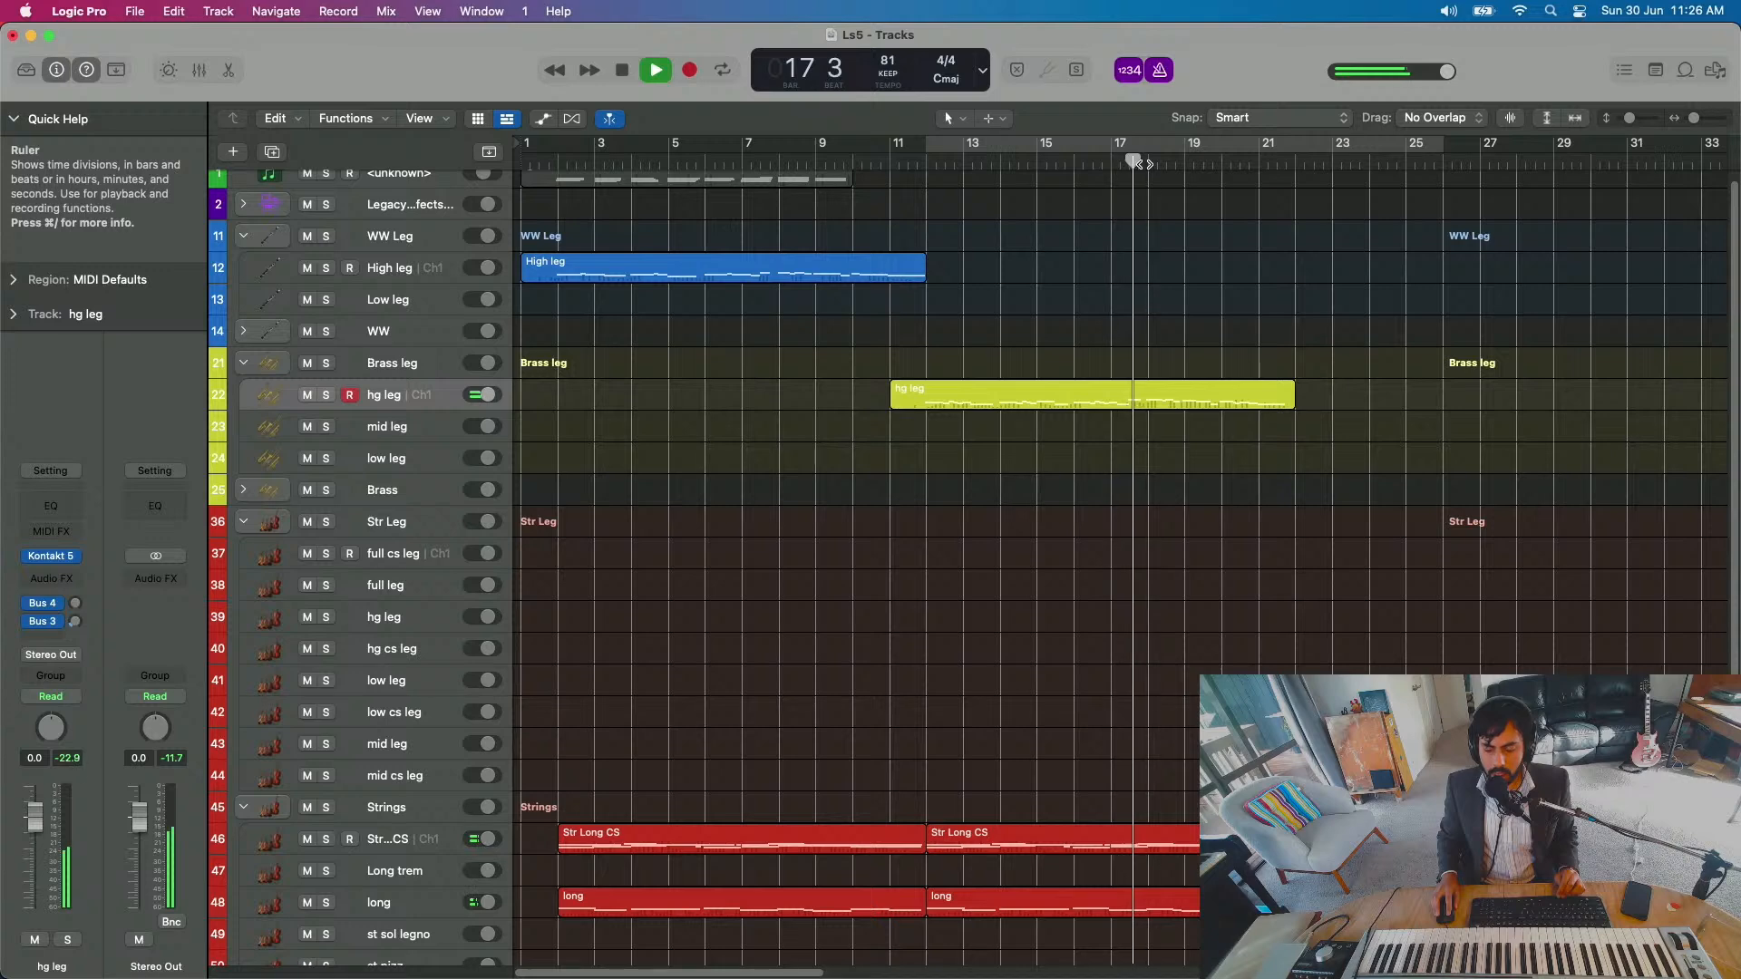
key(space)
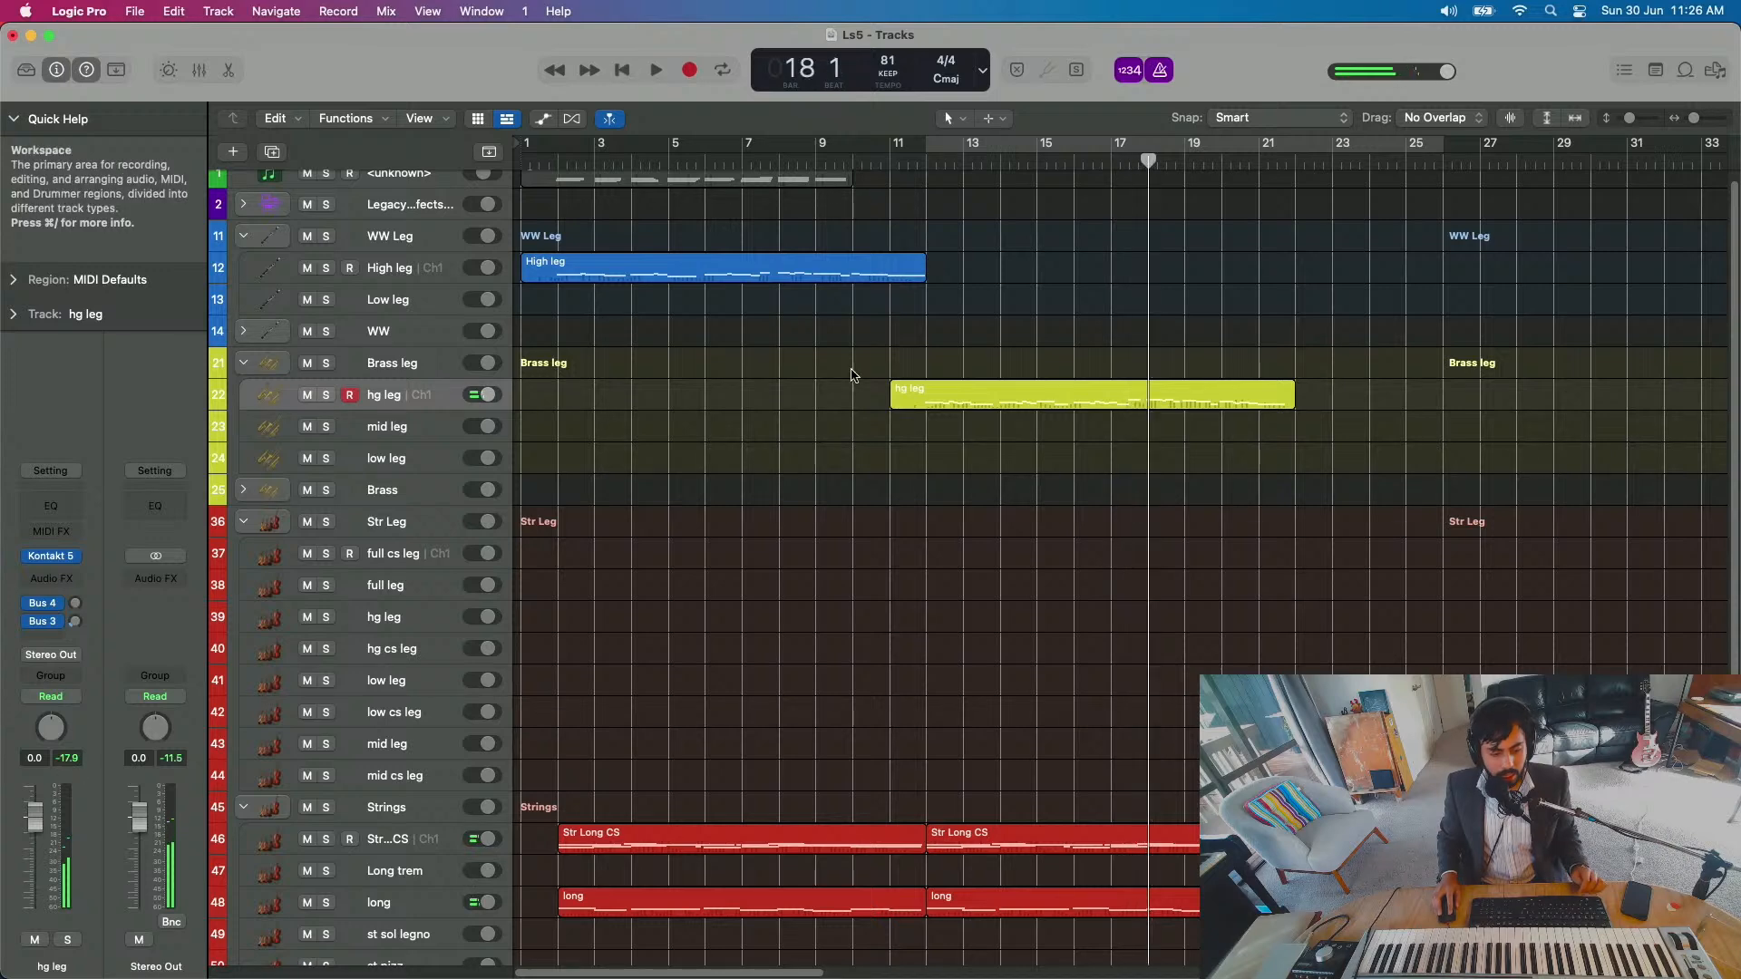
Step: Record a high string melody on the Str Leg hg leg track from bar 18 to about the end of bar 21
click(430, 620)
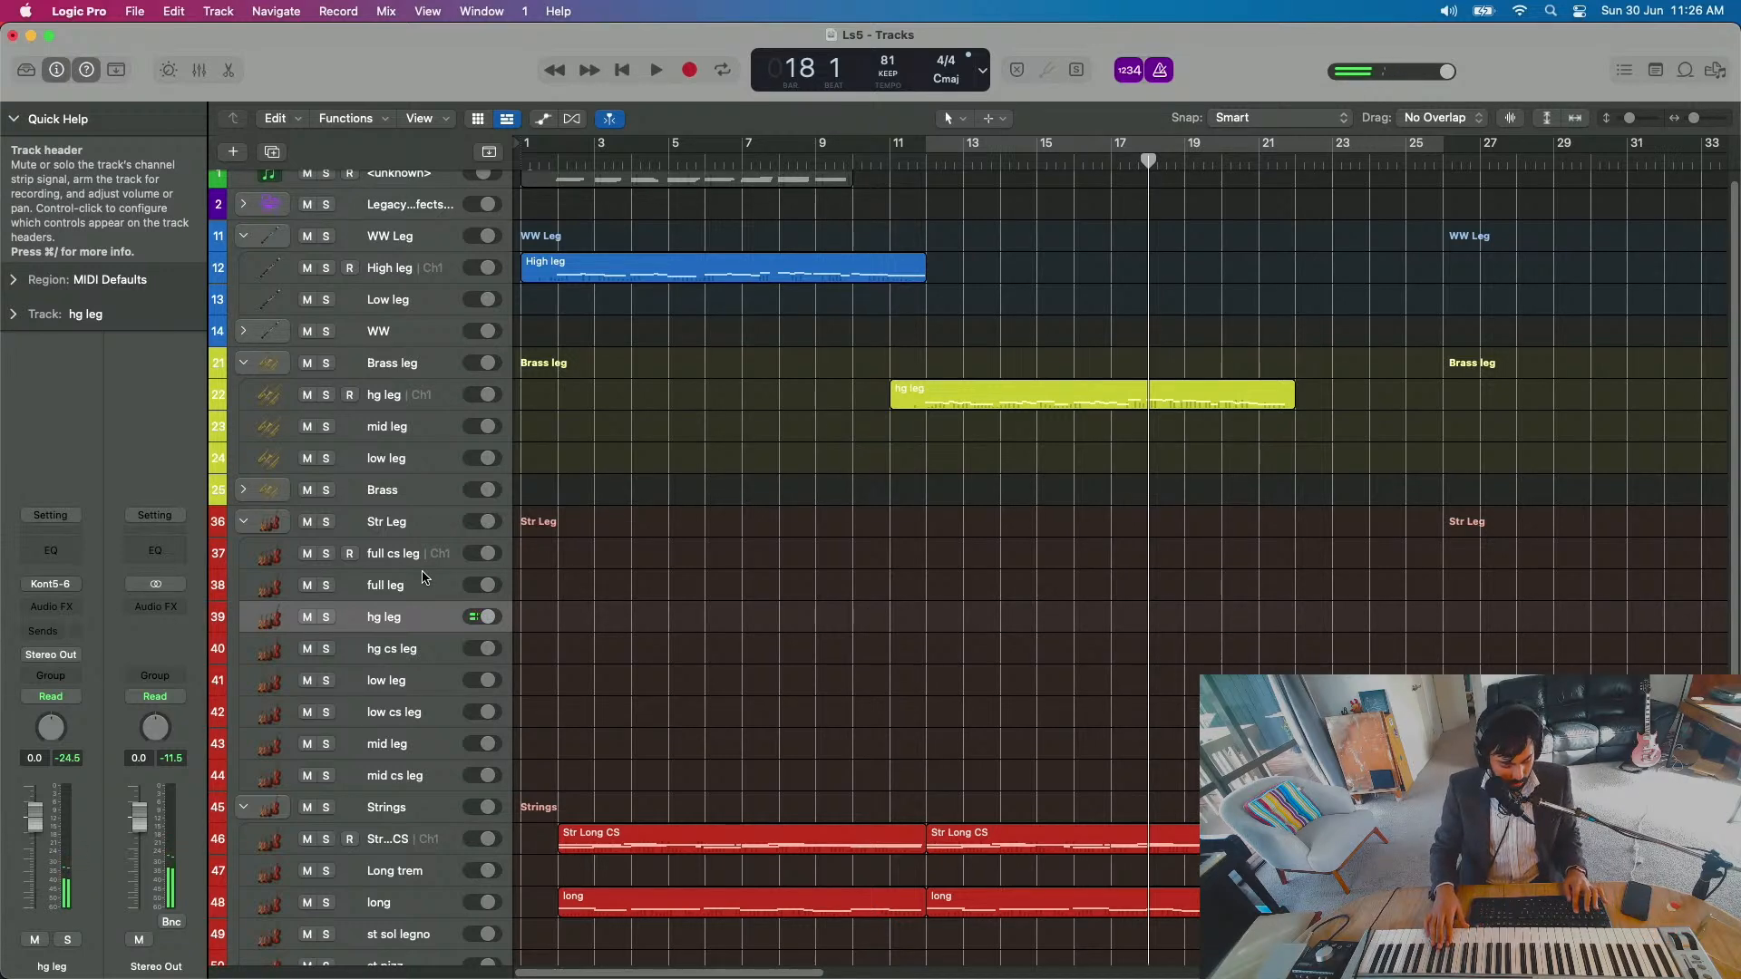
key(r)
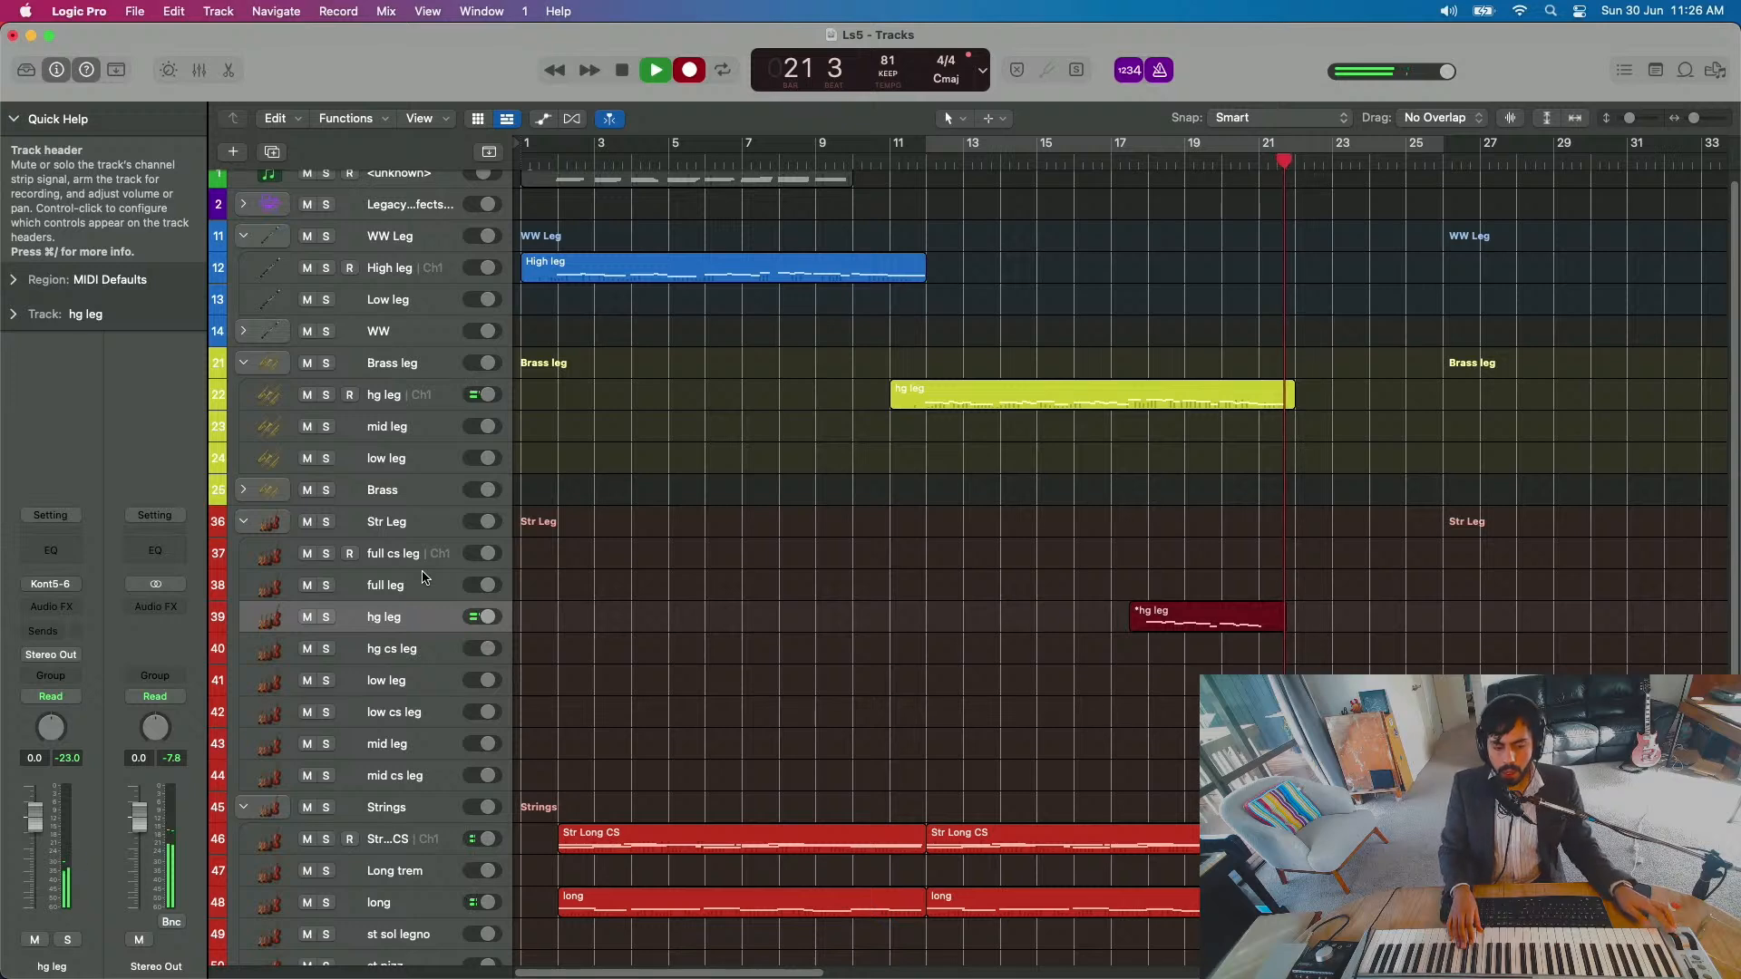
key(space)
key(Return)
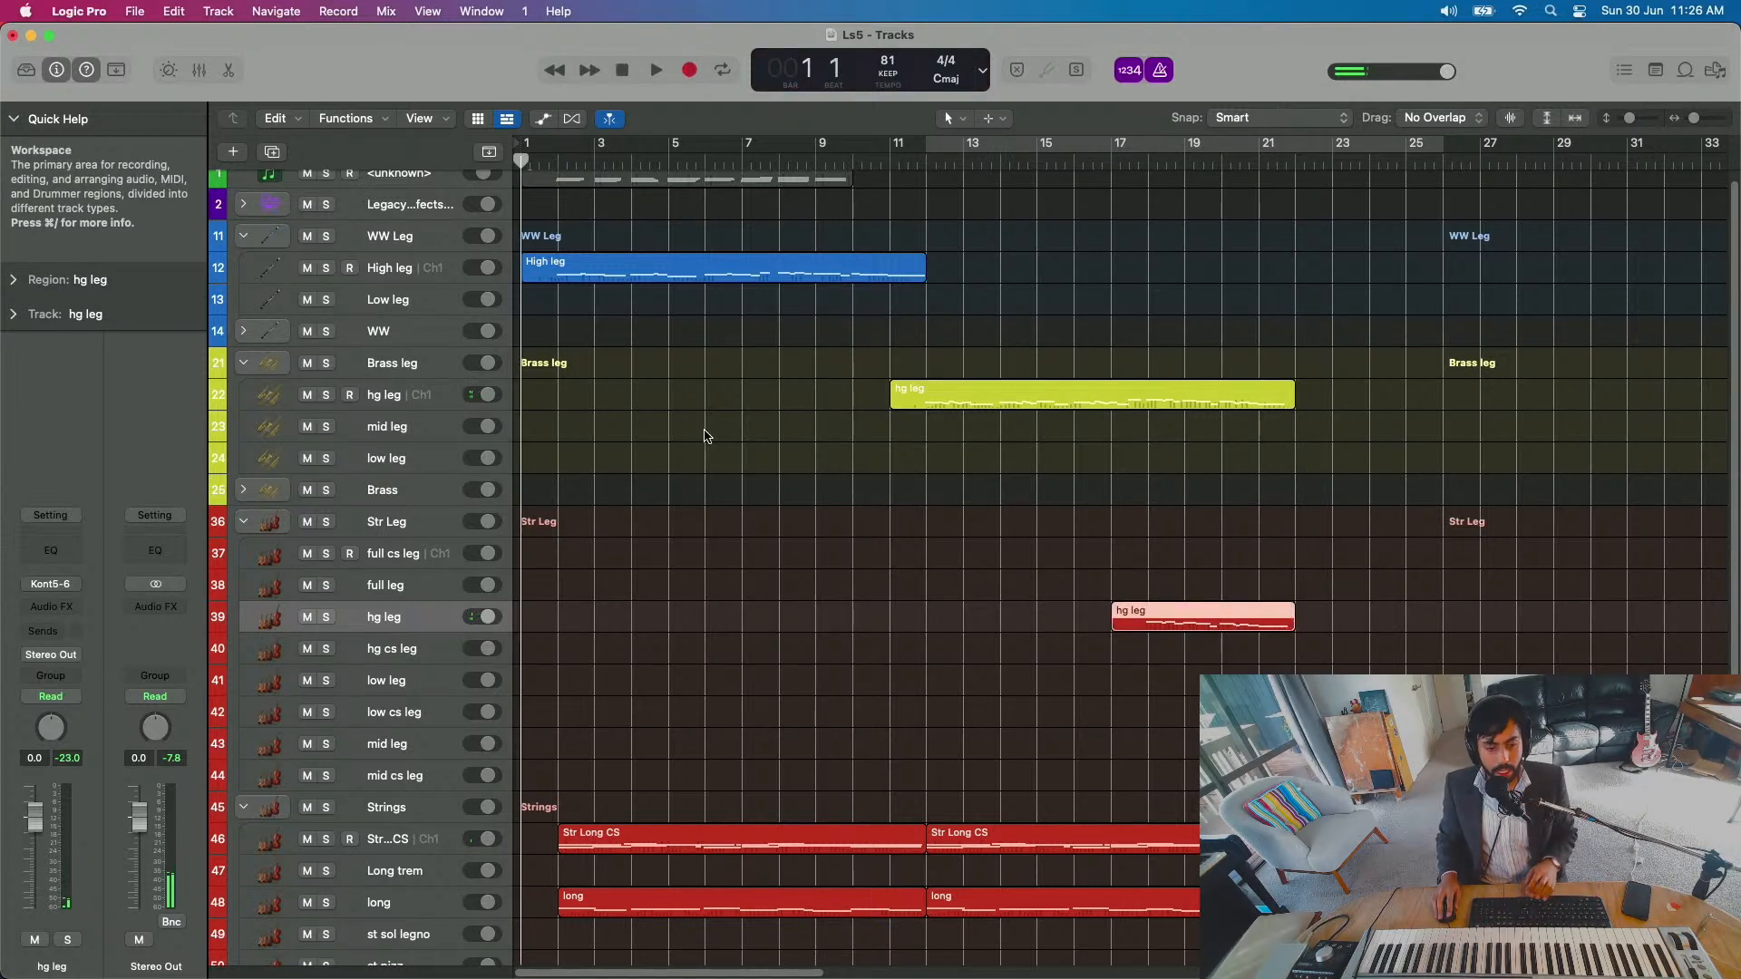
Step: Delete the <unknown> sketch region that starts at bar 1 on track 1
scroll(641, 408, up, 1)
click(695, 185)
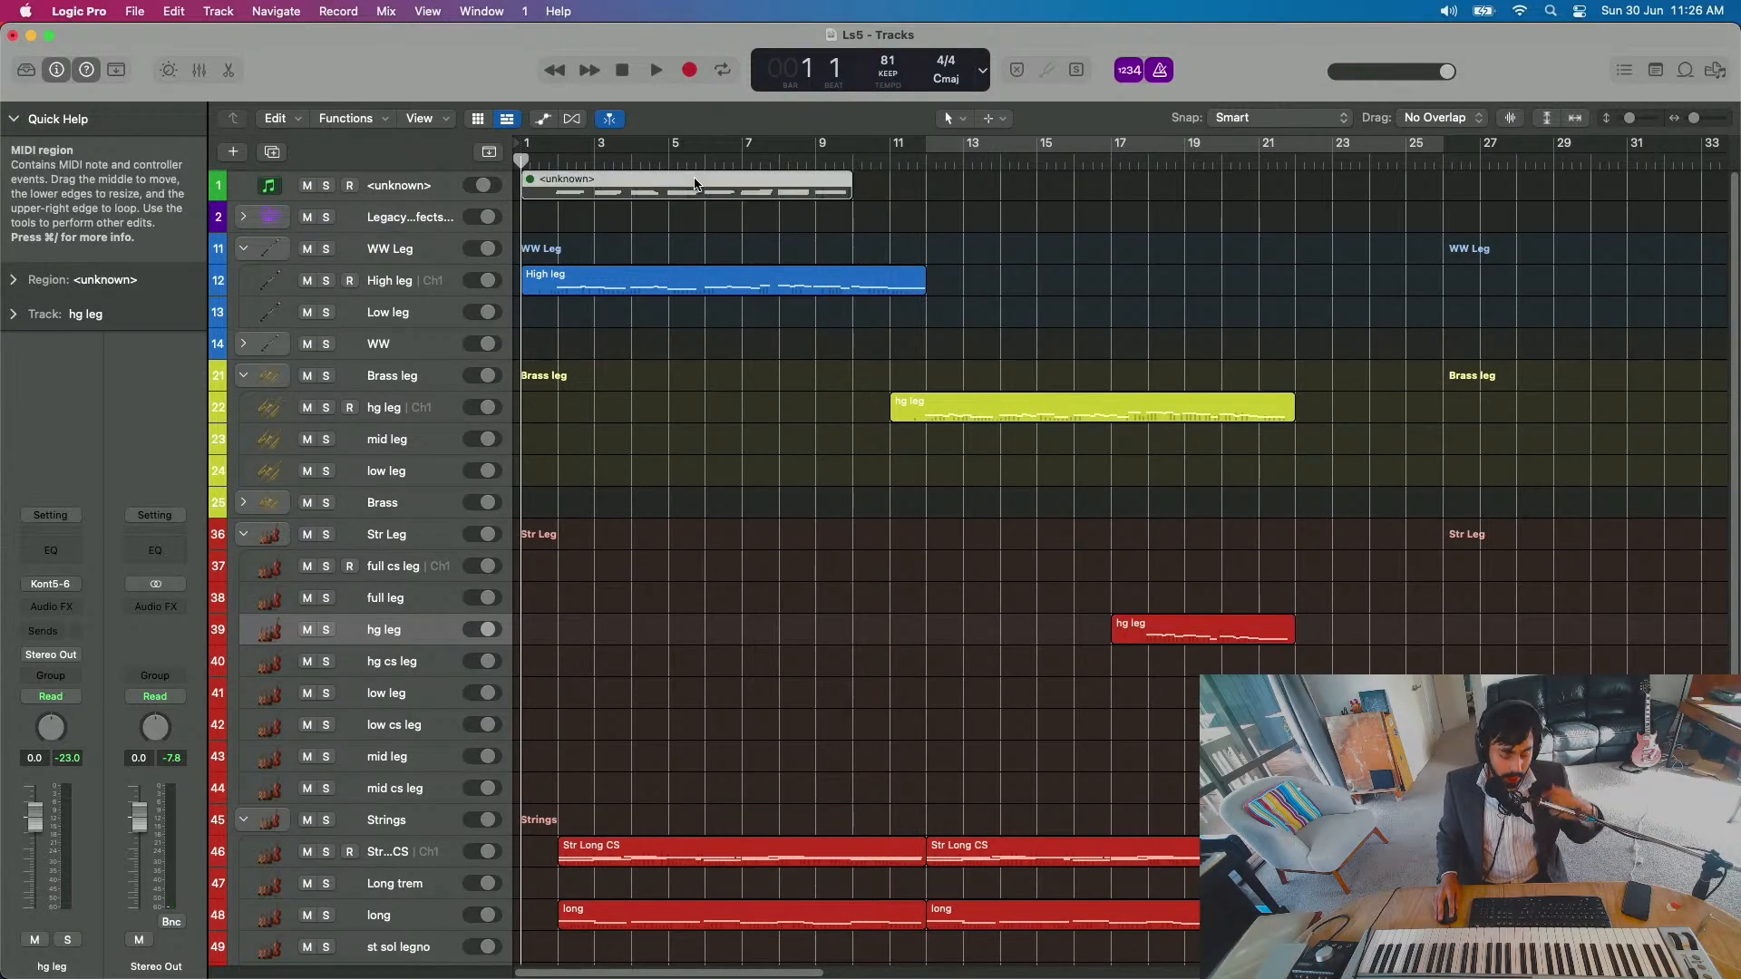
key(Delete)
Step: Try recording a part on the <unknown> track from bar 12 to about bar 15 beat 3, and undo the take
click(926, 178)
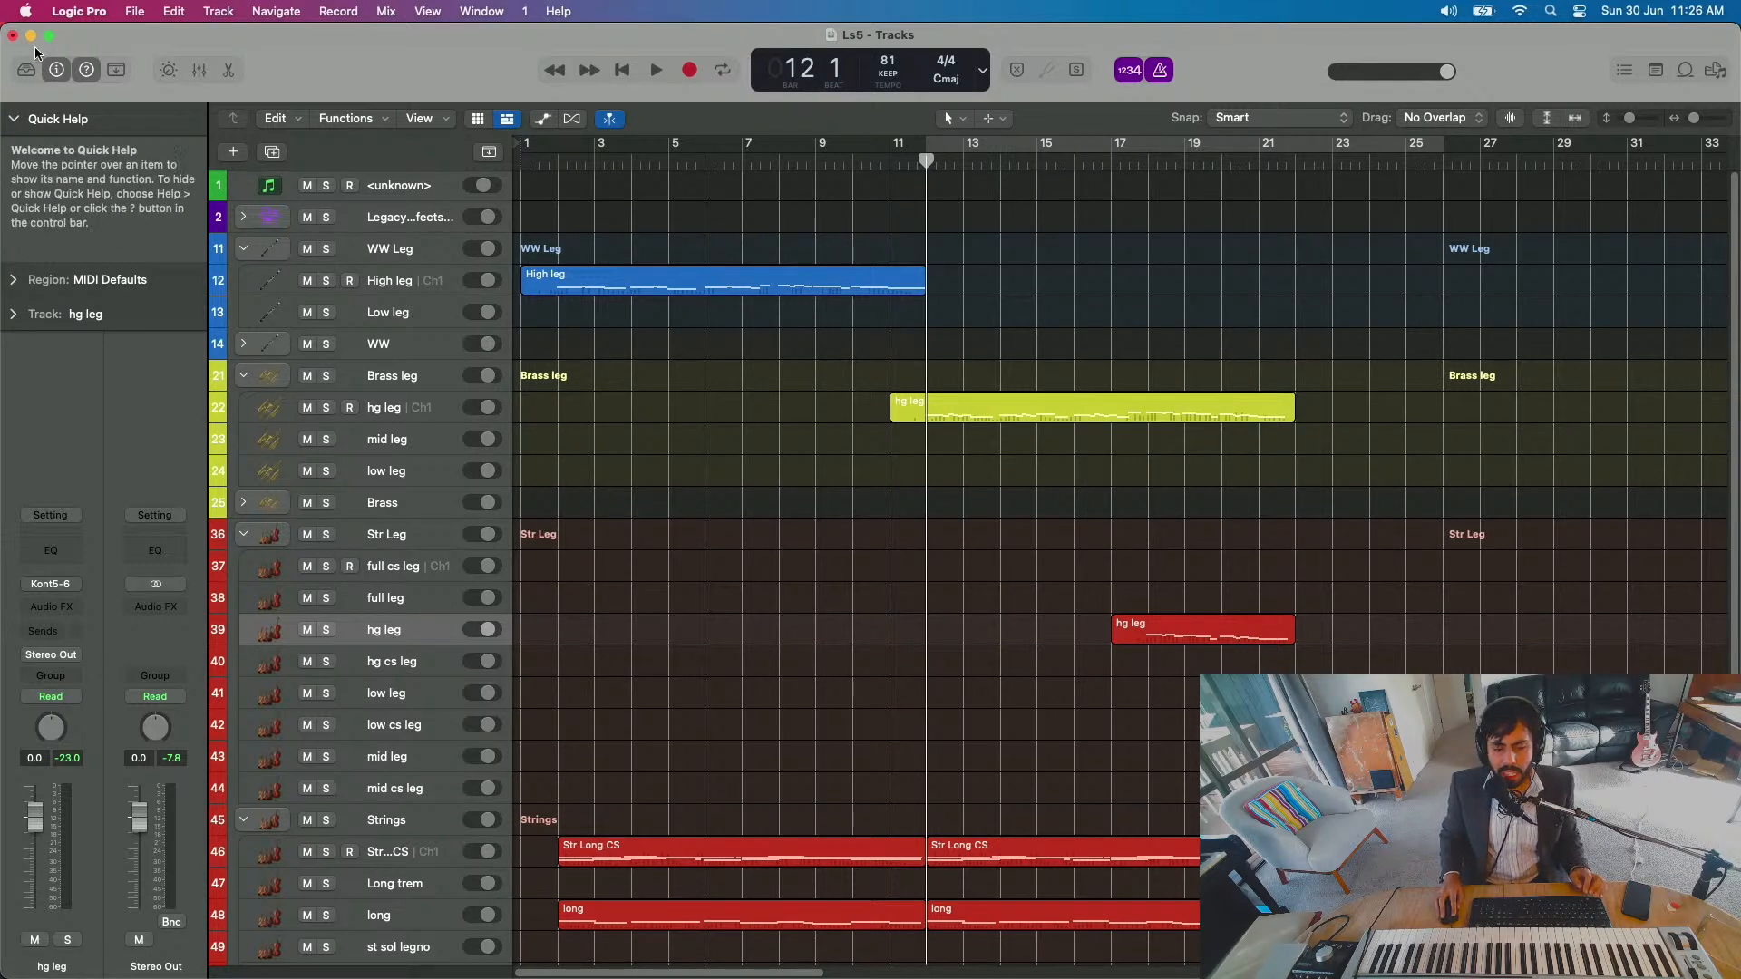
click(405, 191)
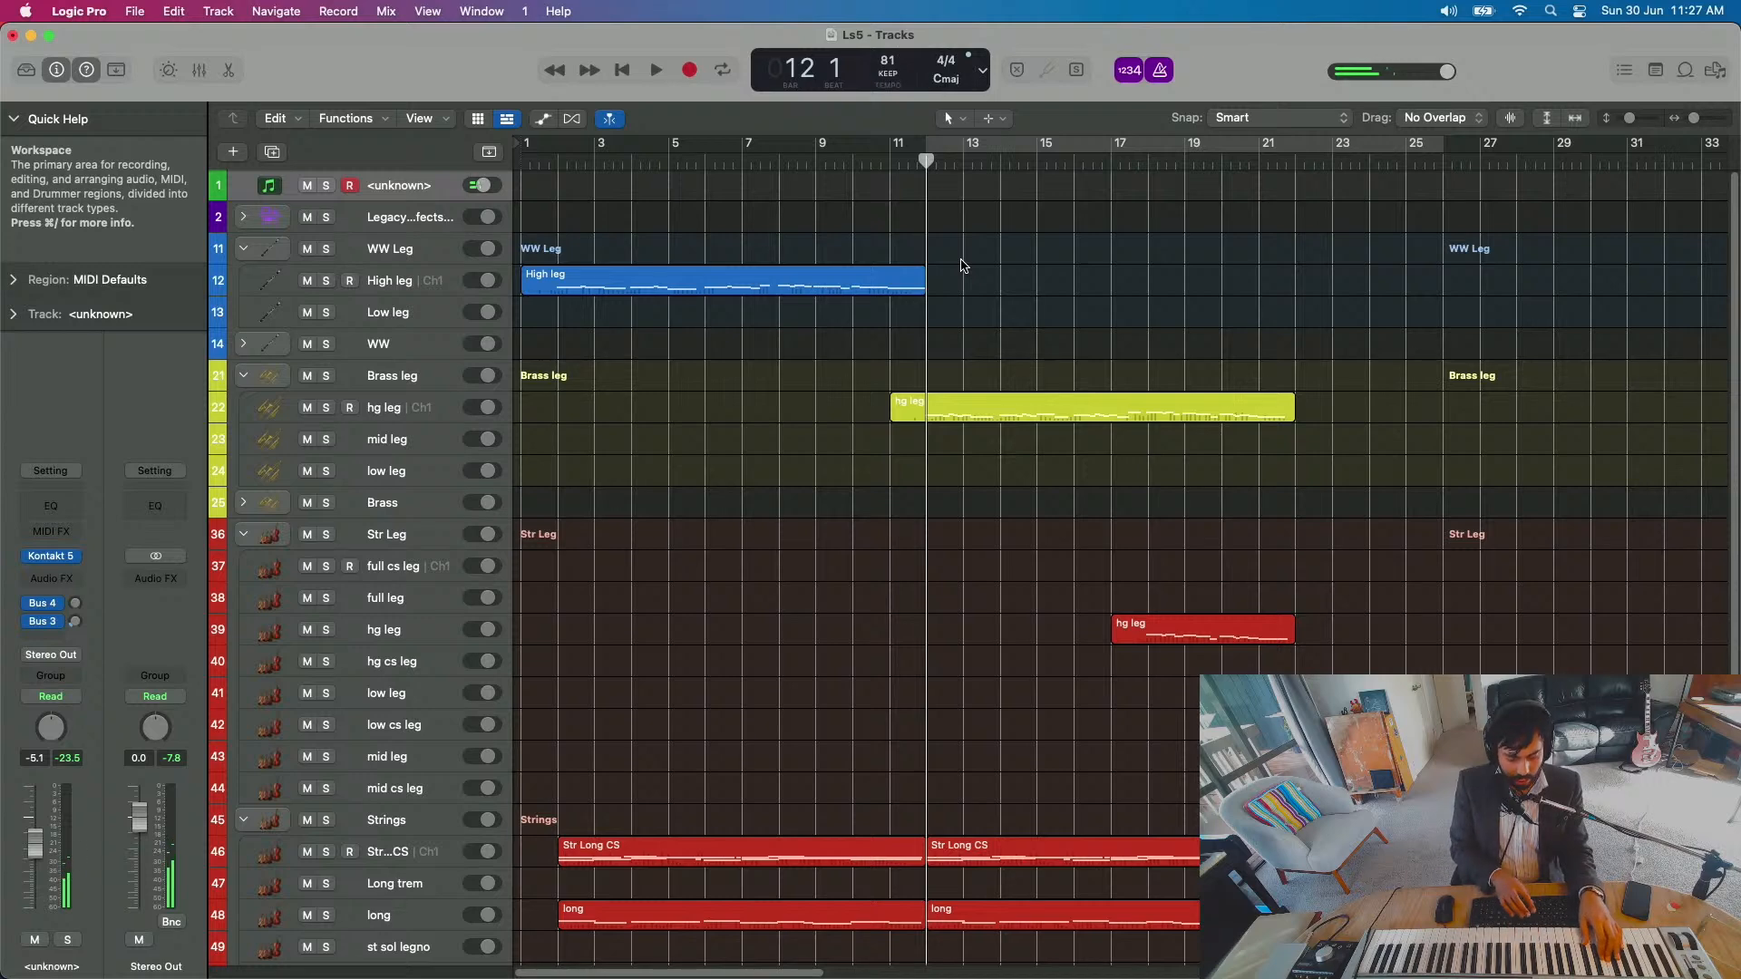
key(r)
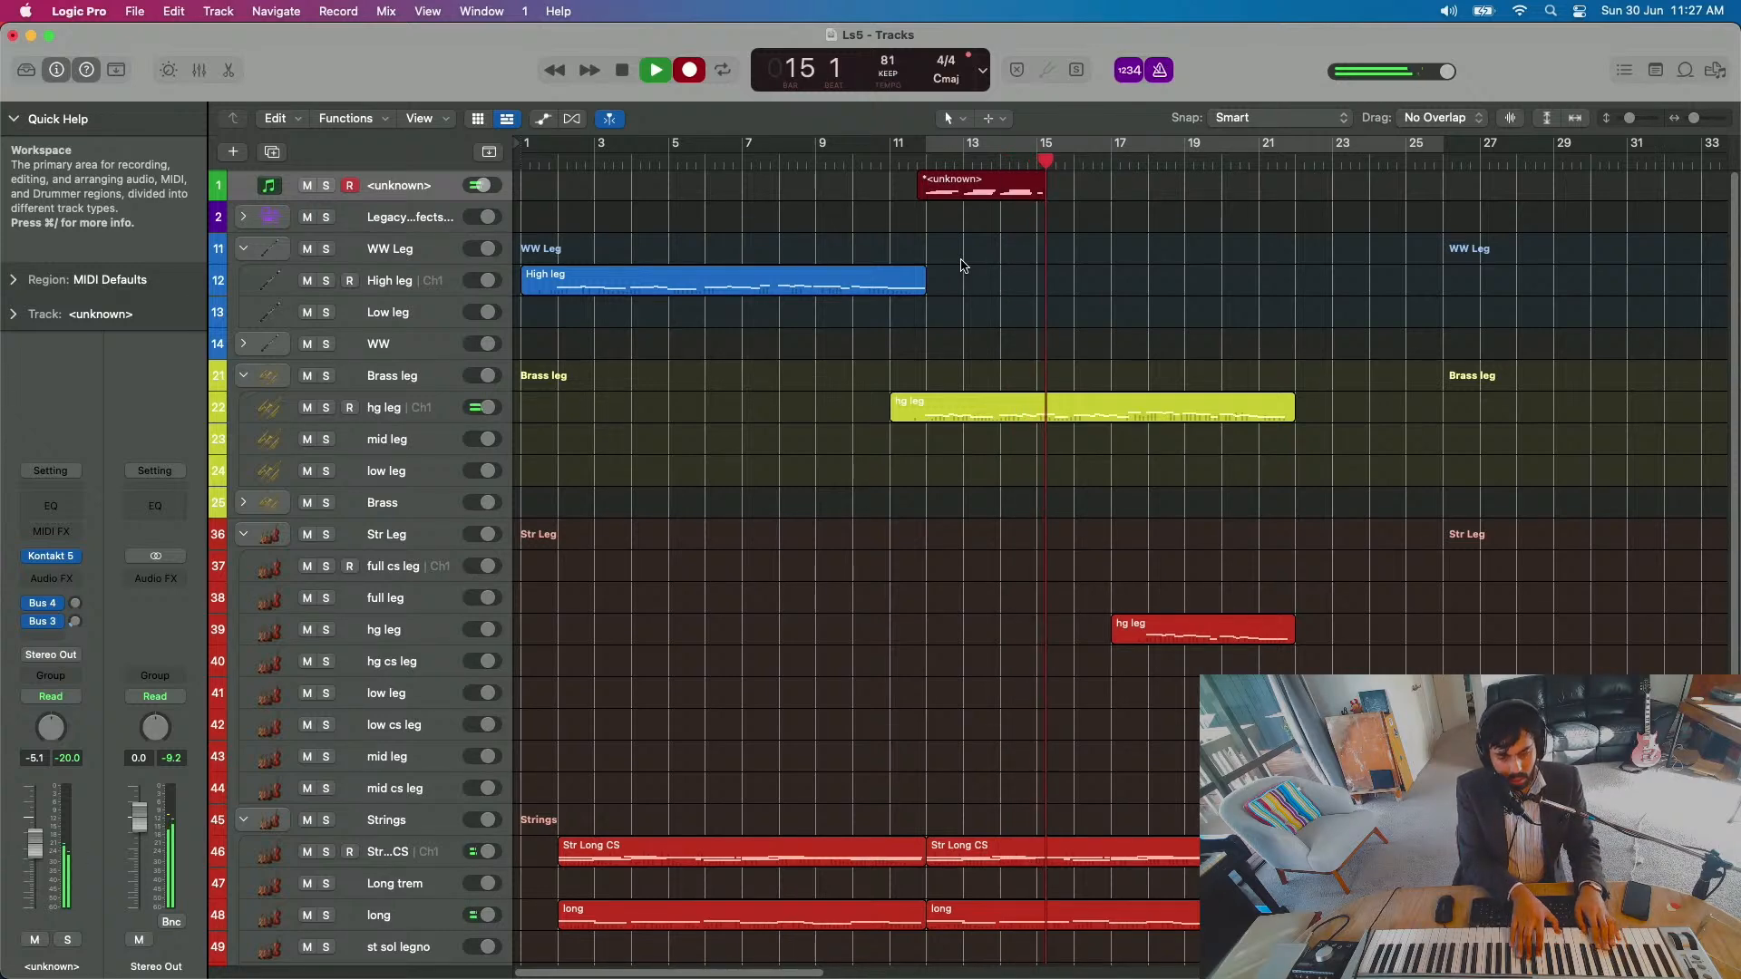
key(space)
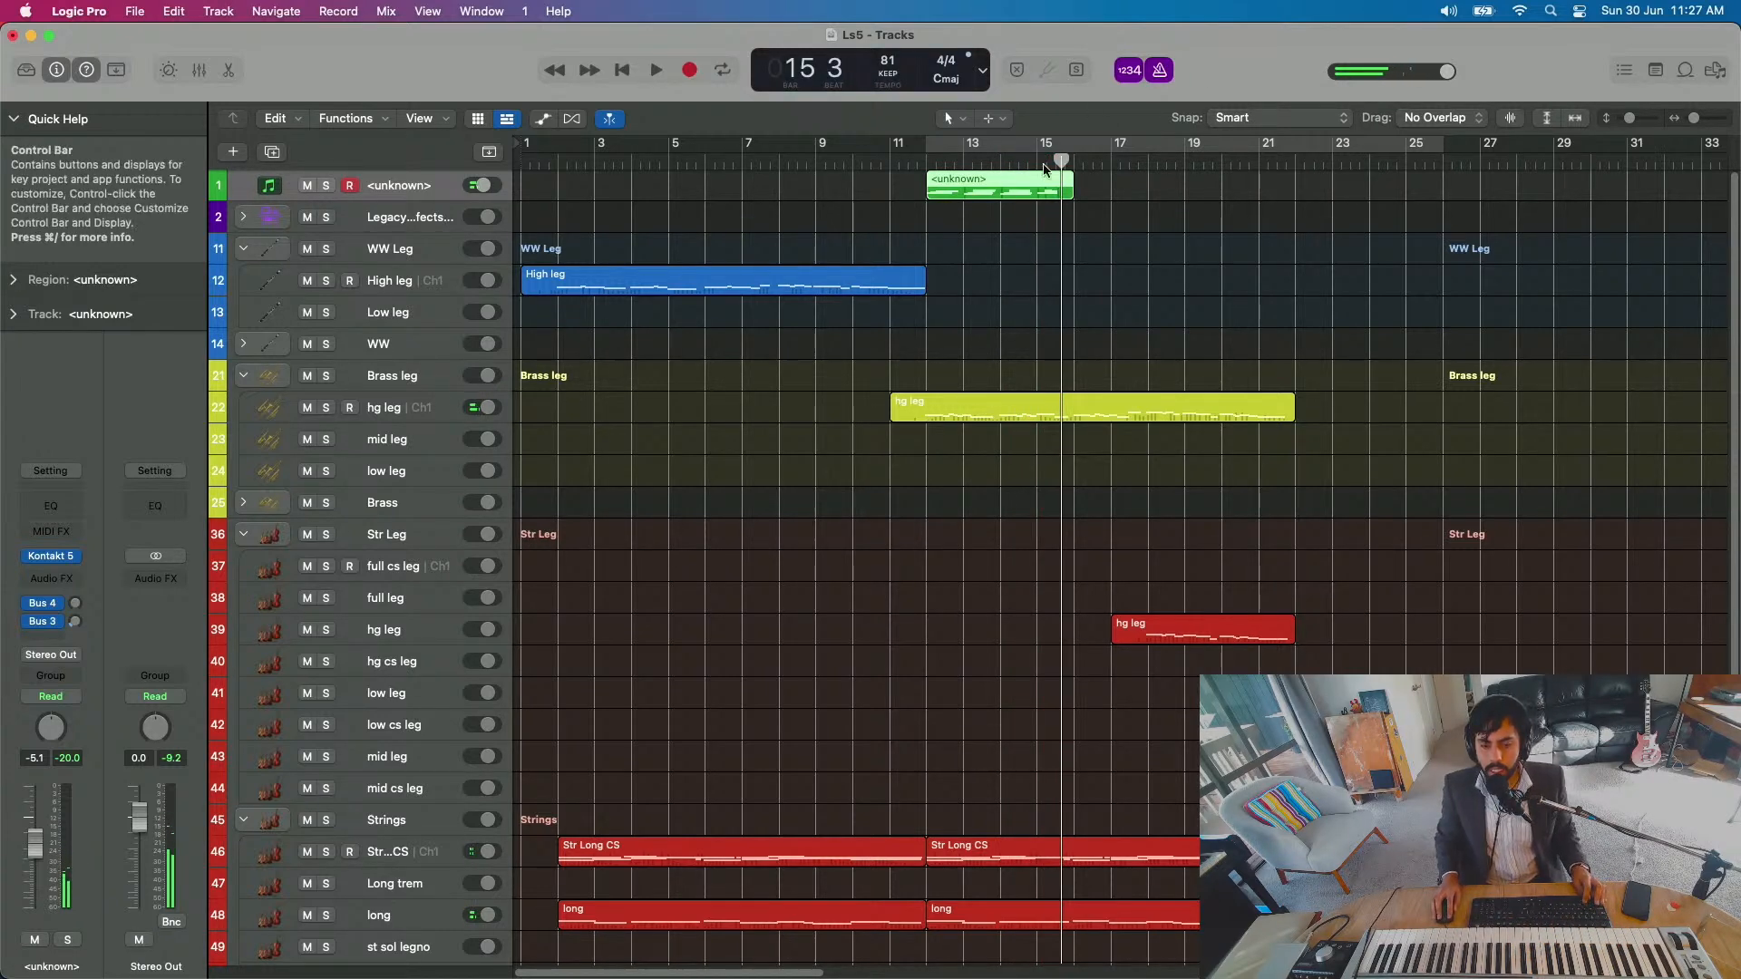
key(super+z)
Step: Turn off the metronome and play back the piece from bar 1 to about bar 12 beat 2
click(926, 157)
click(557, 159)
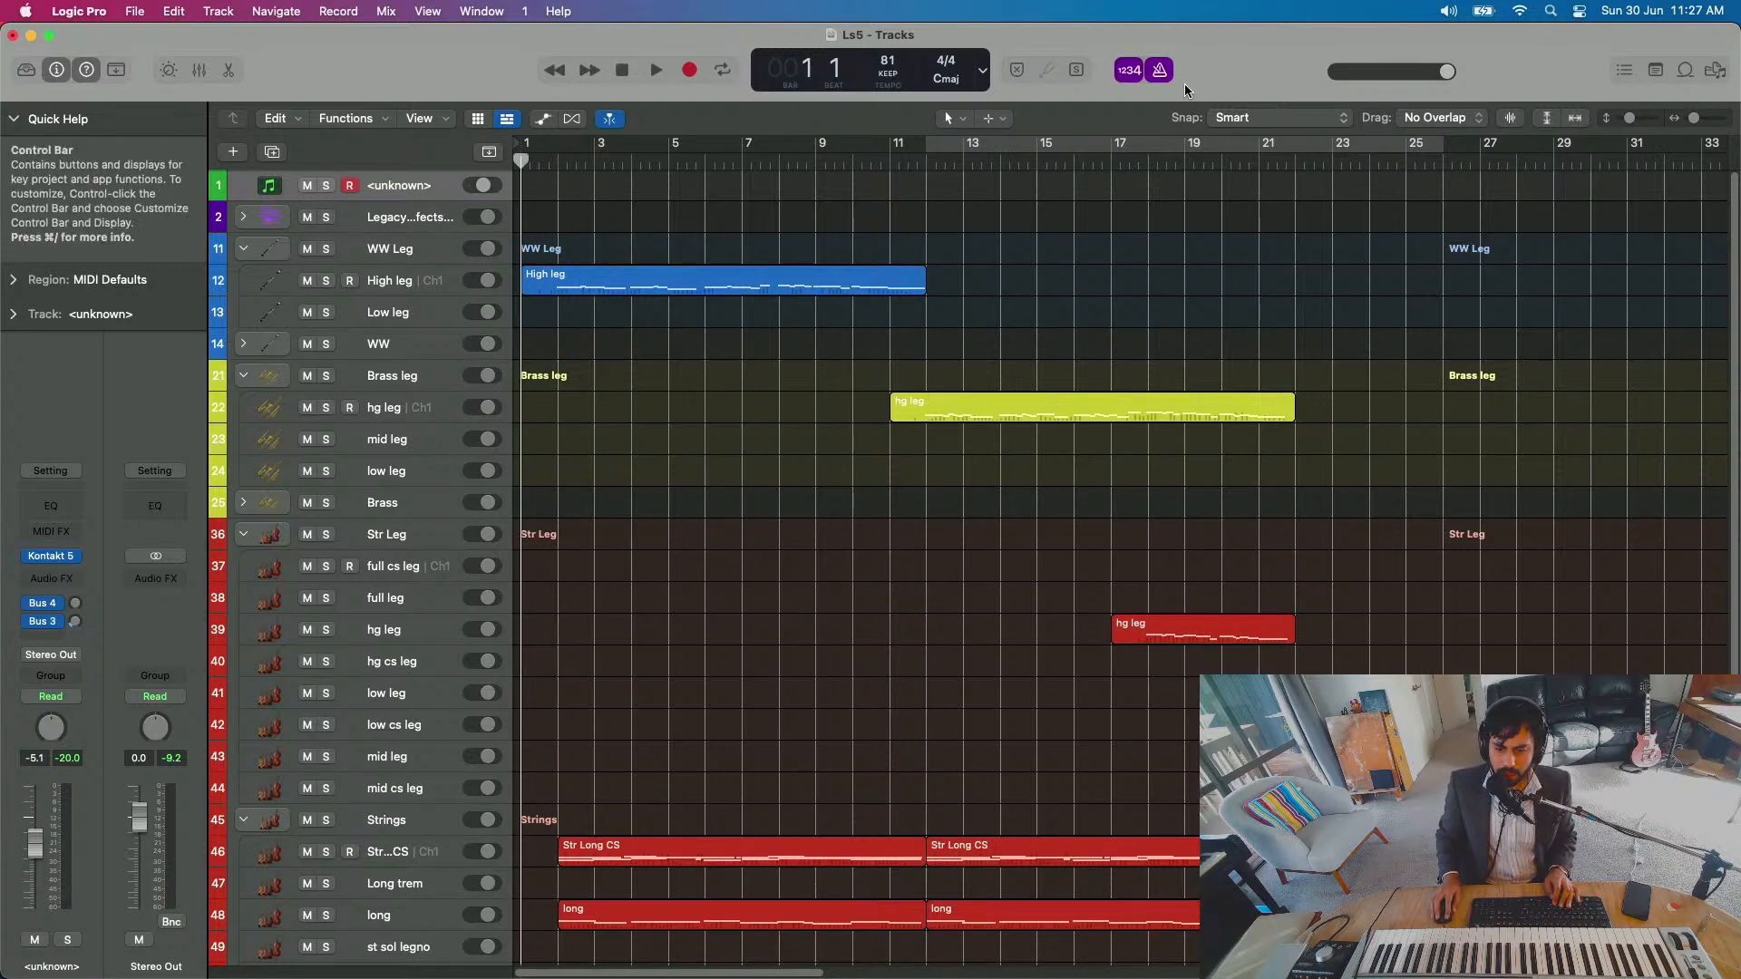
click(1160, 70)
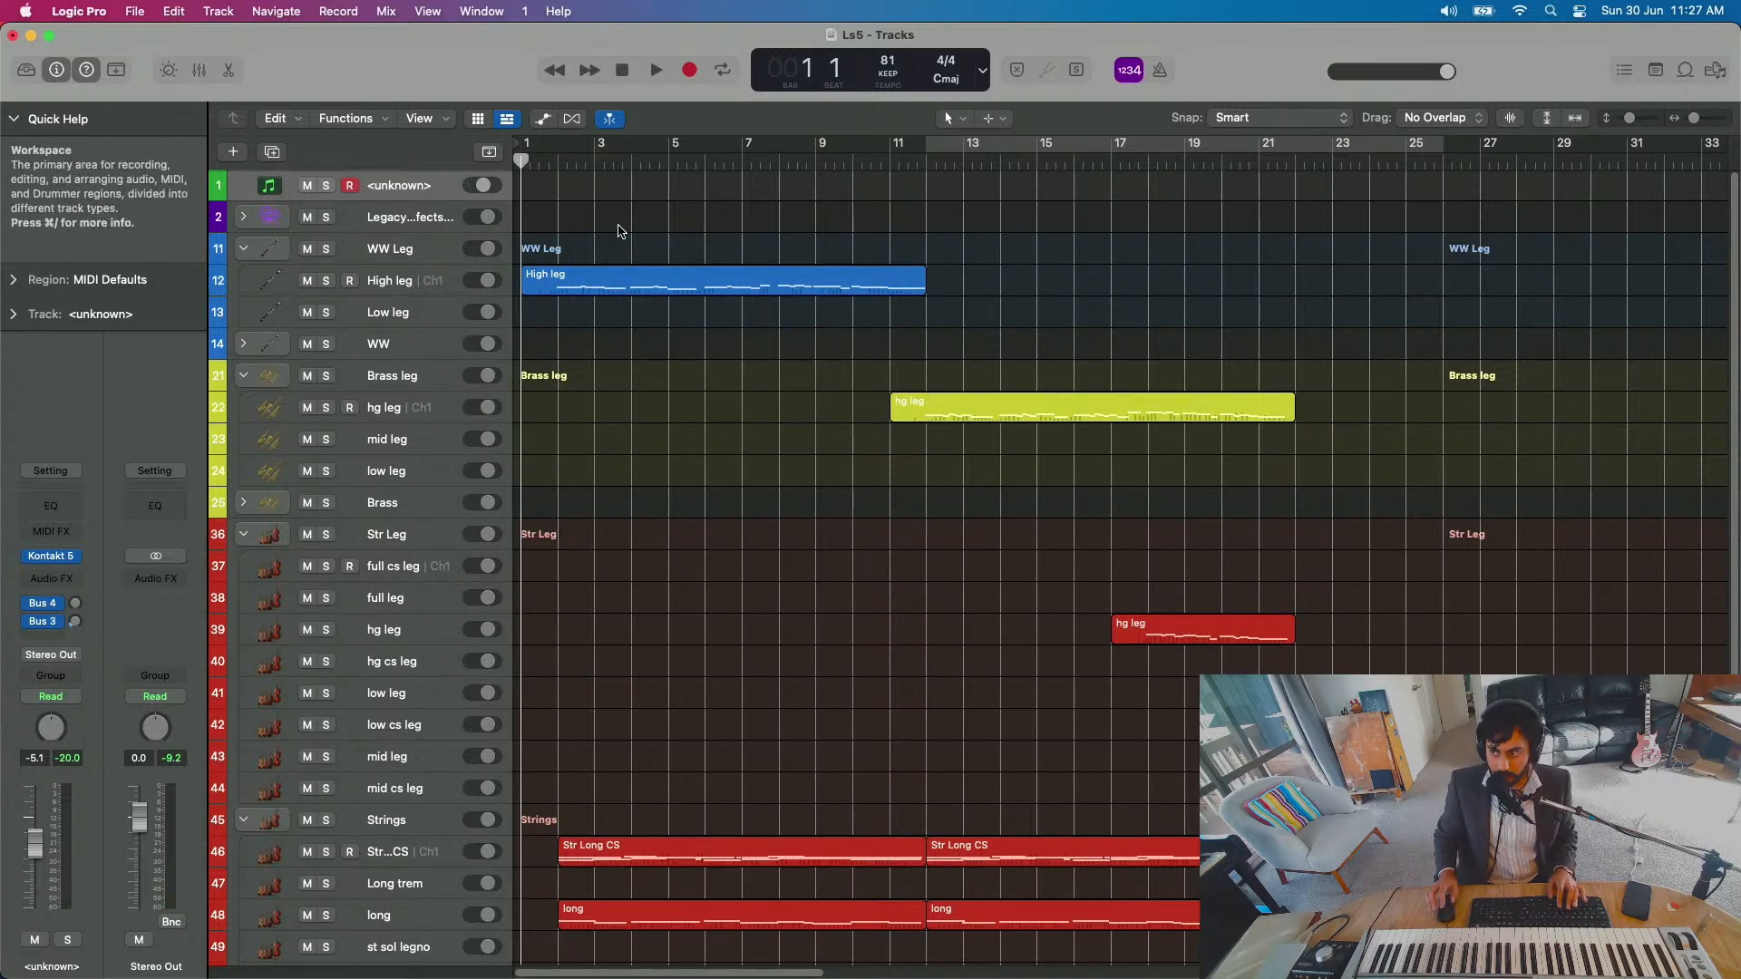
key(space)
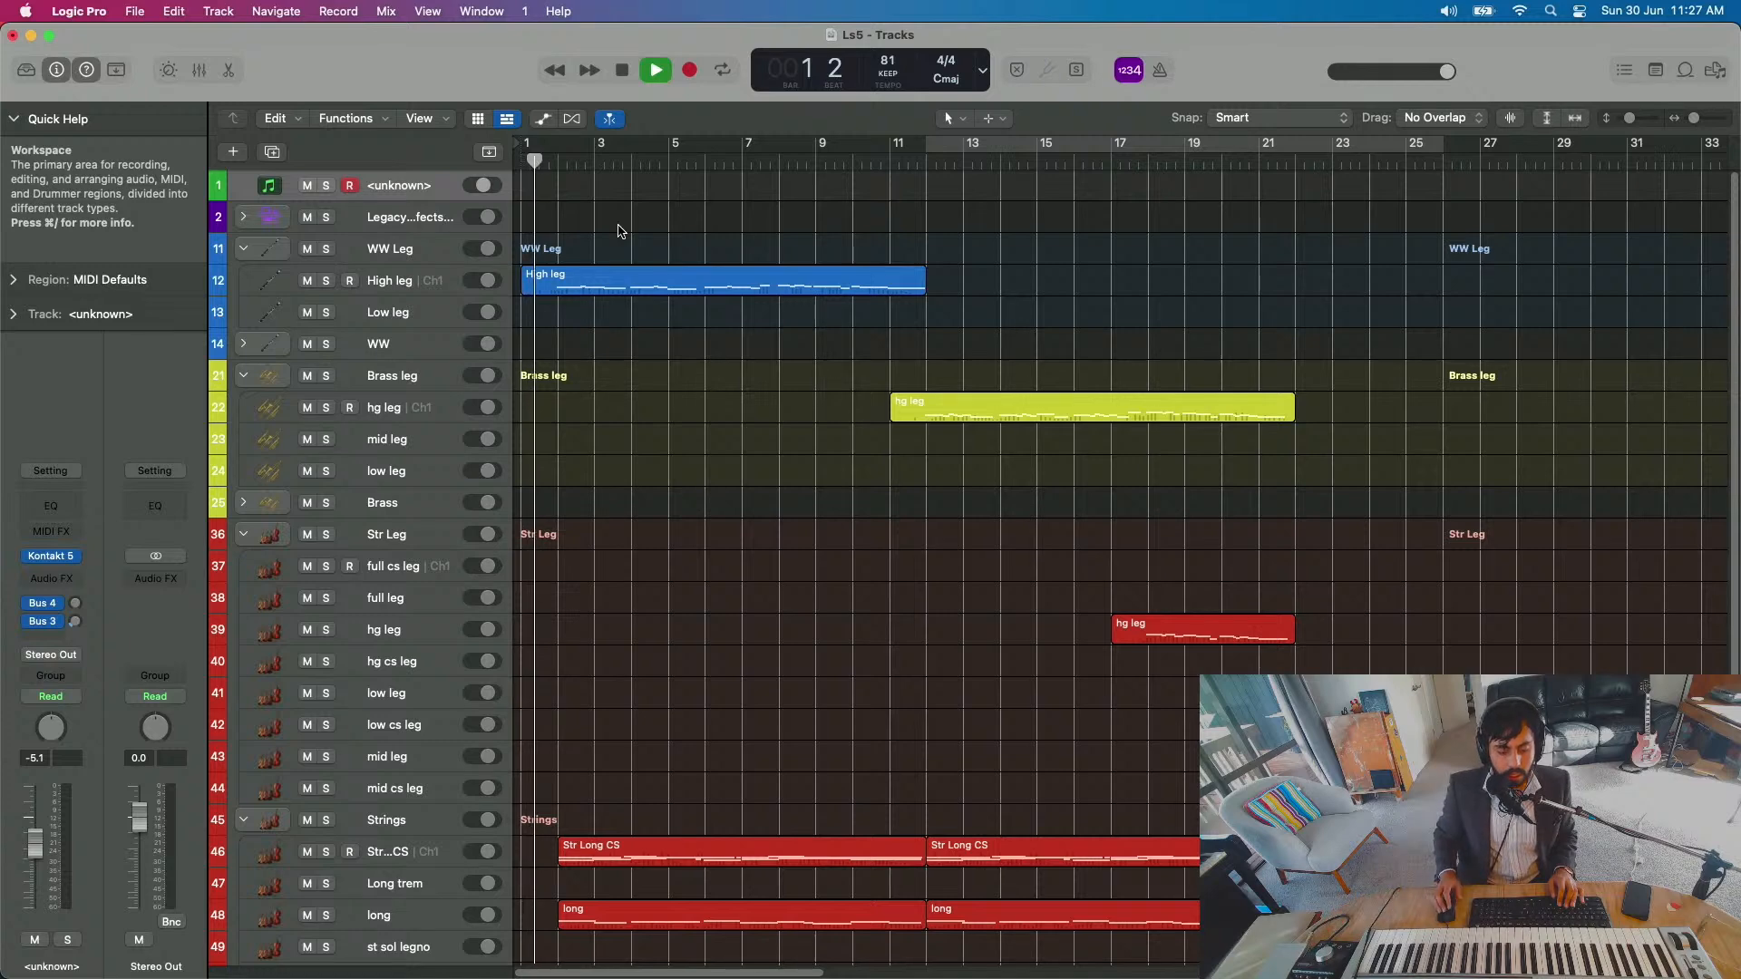
scroll(629, 517, down, 4)
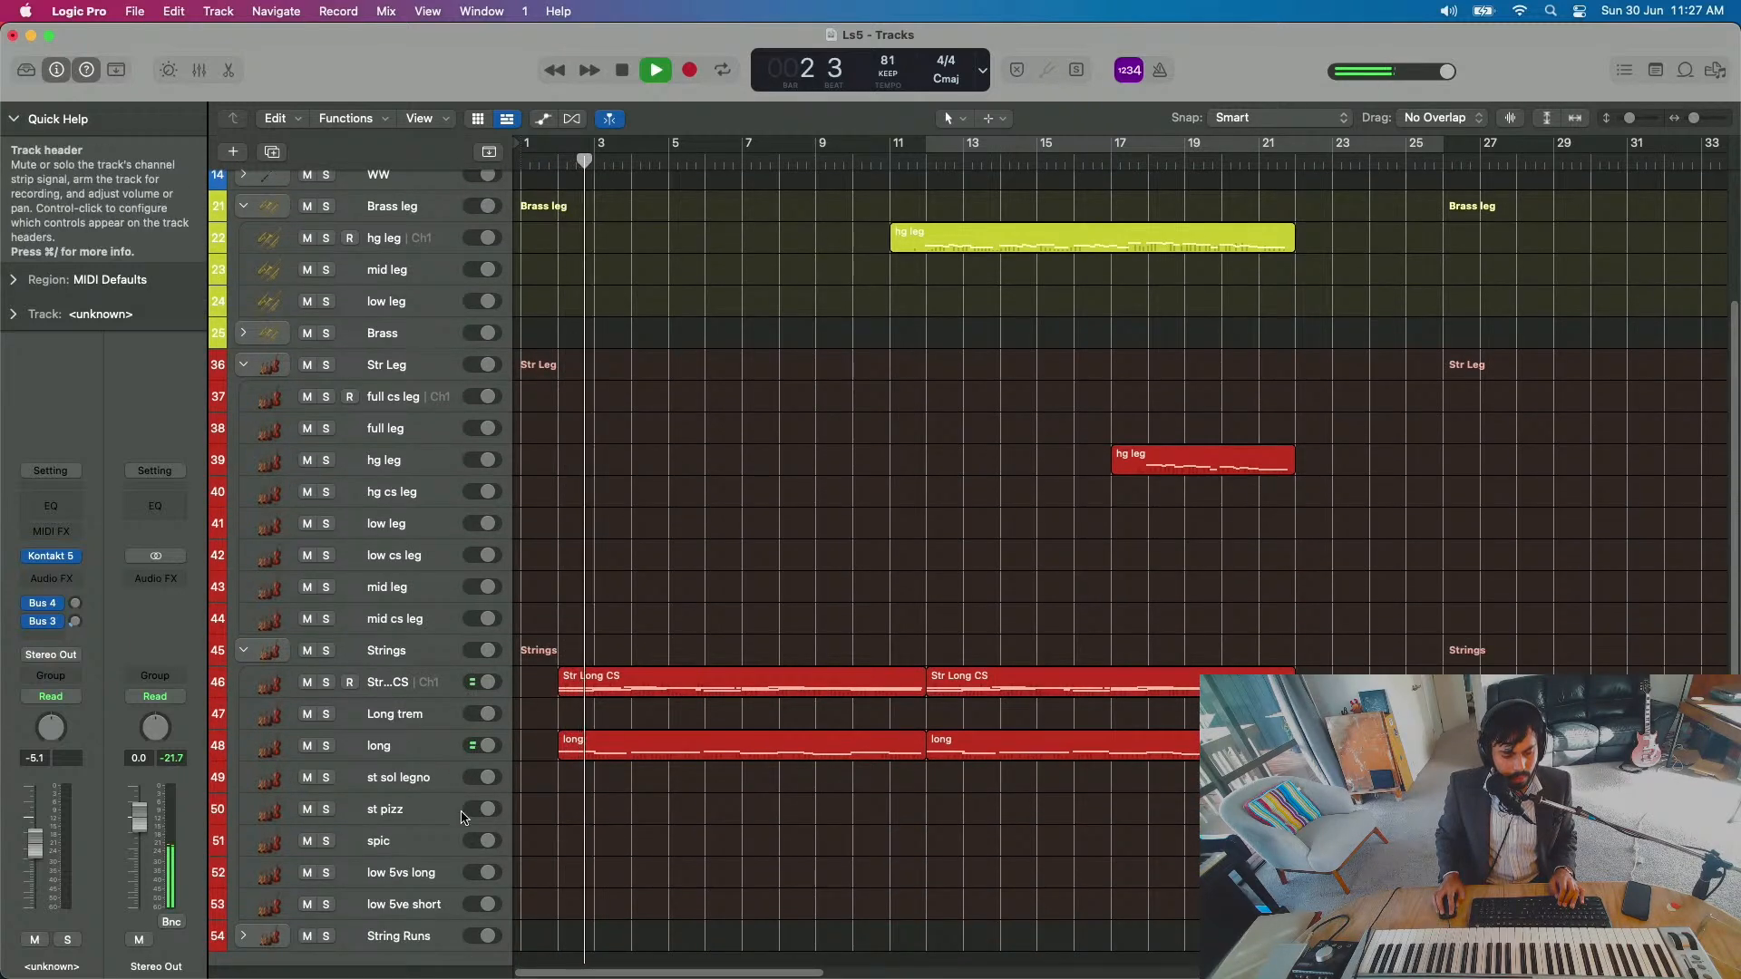
scroll(595, 629, up, 4)
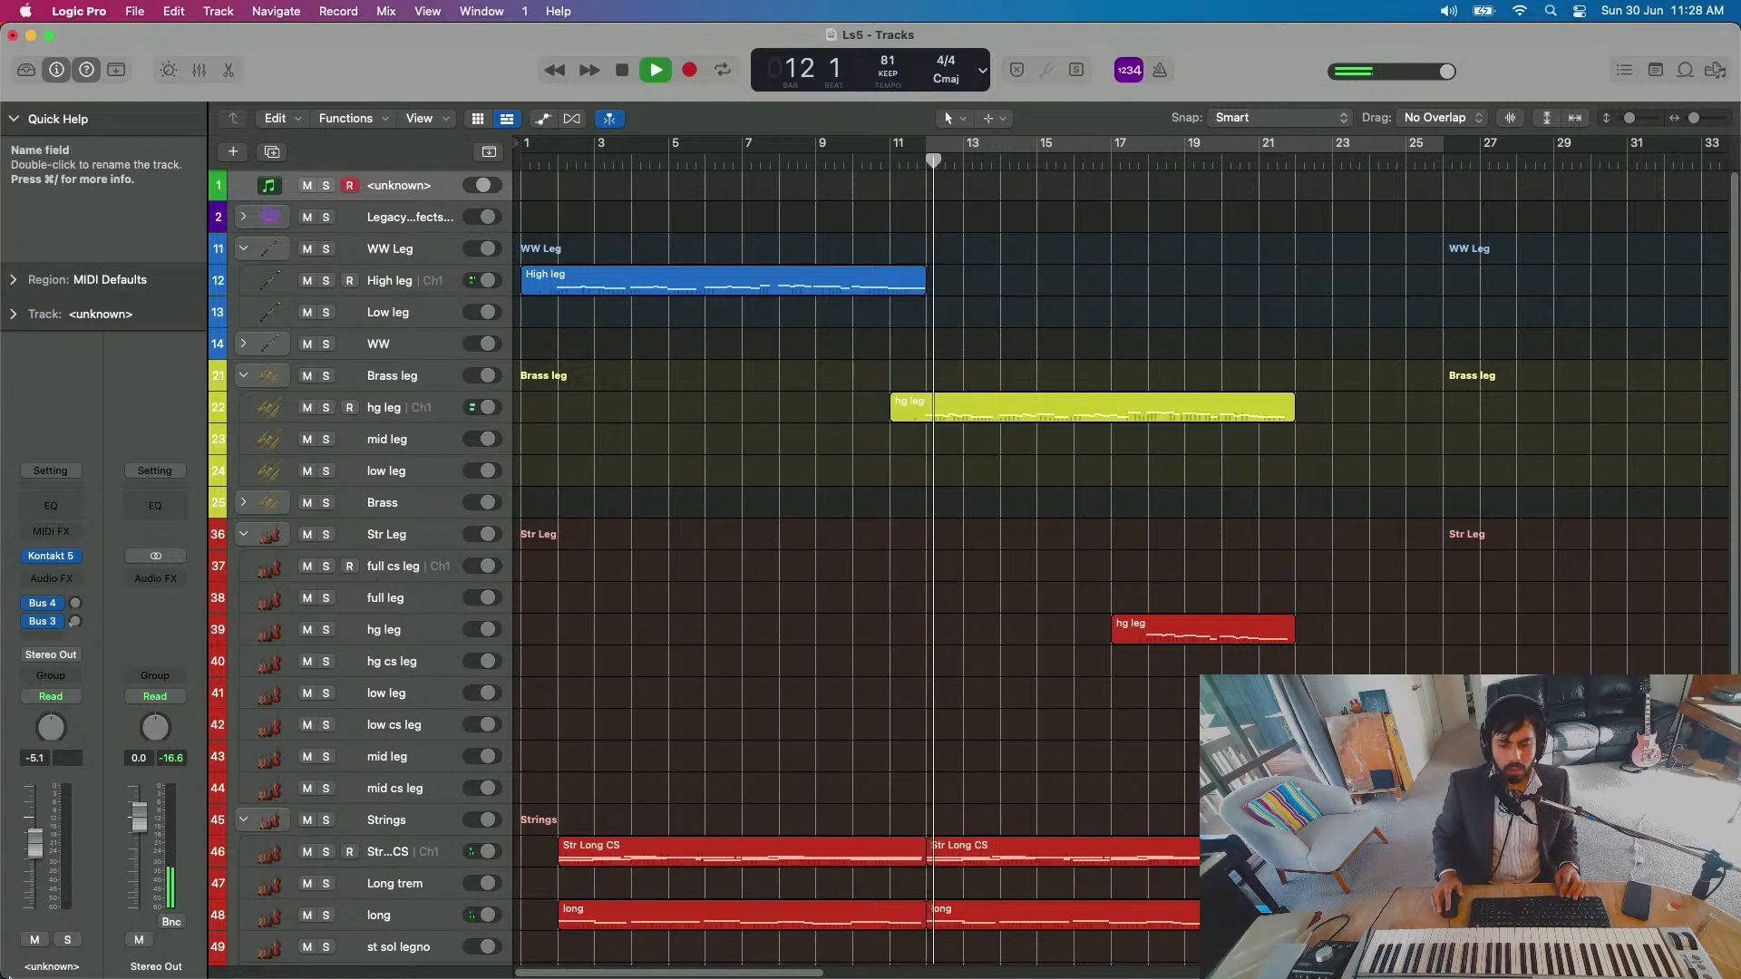
key(space)
Step: Shorten the last note of the High leg region in the Piano Roll to end at about bar 11 beat 3
click(912, 275)
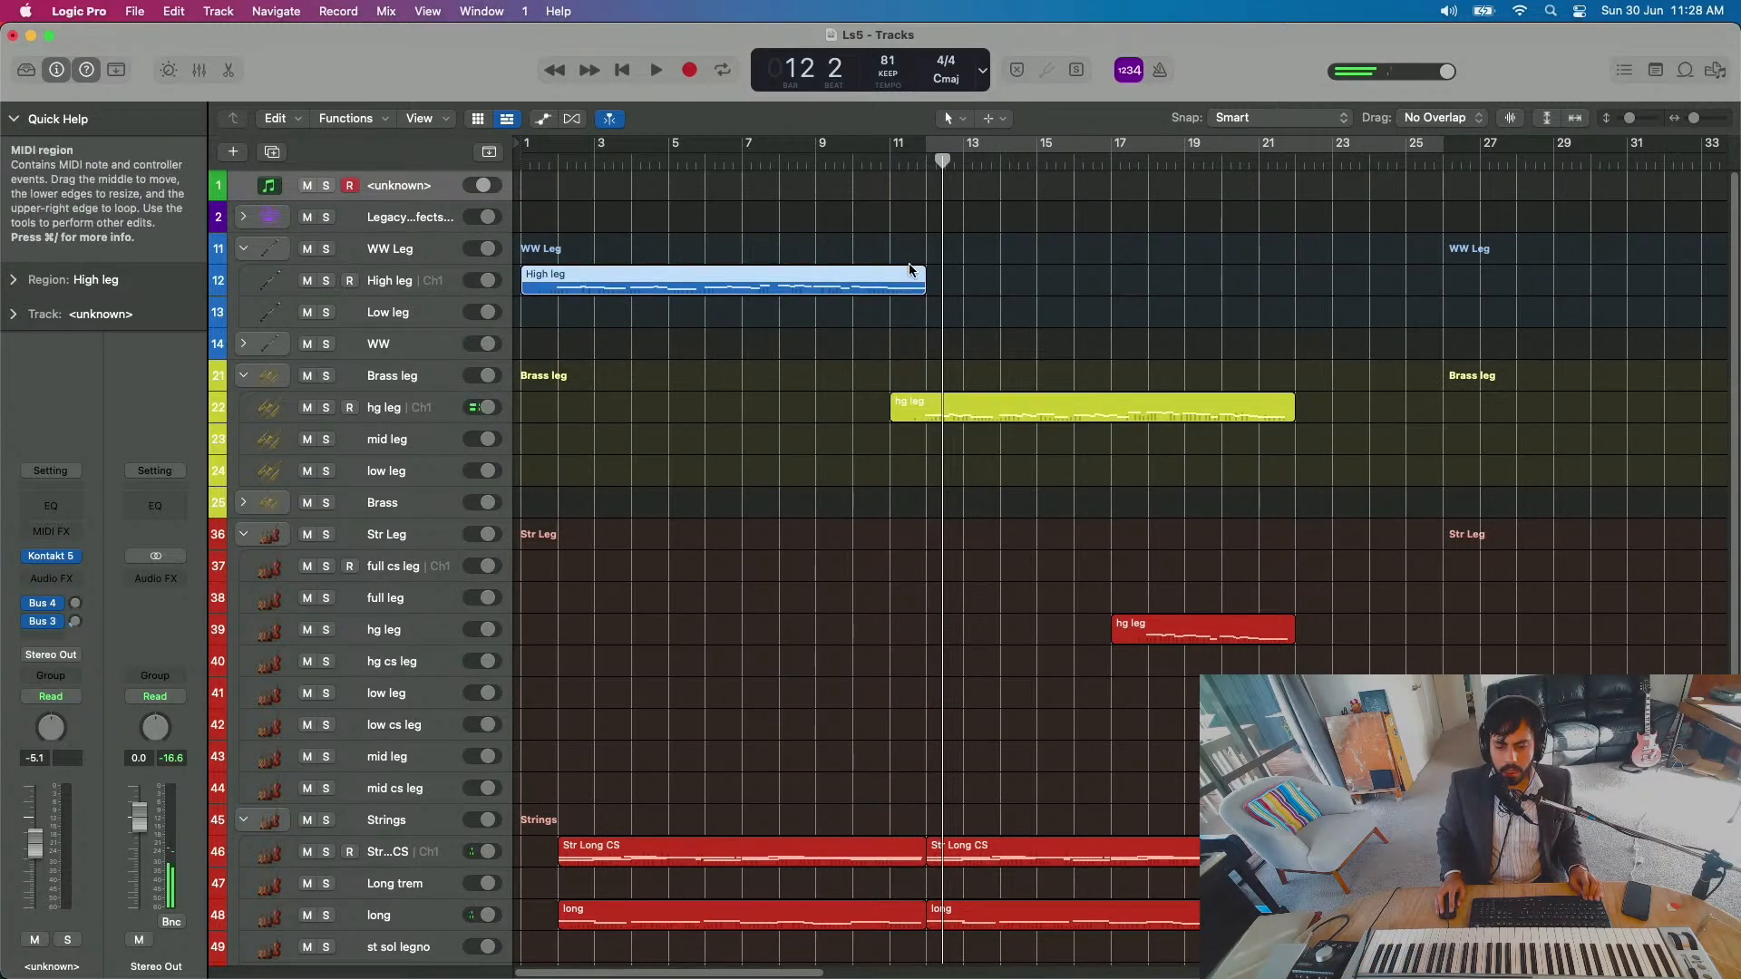
double_click(913, 275)
drag(1283, 631, 1254, 639)
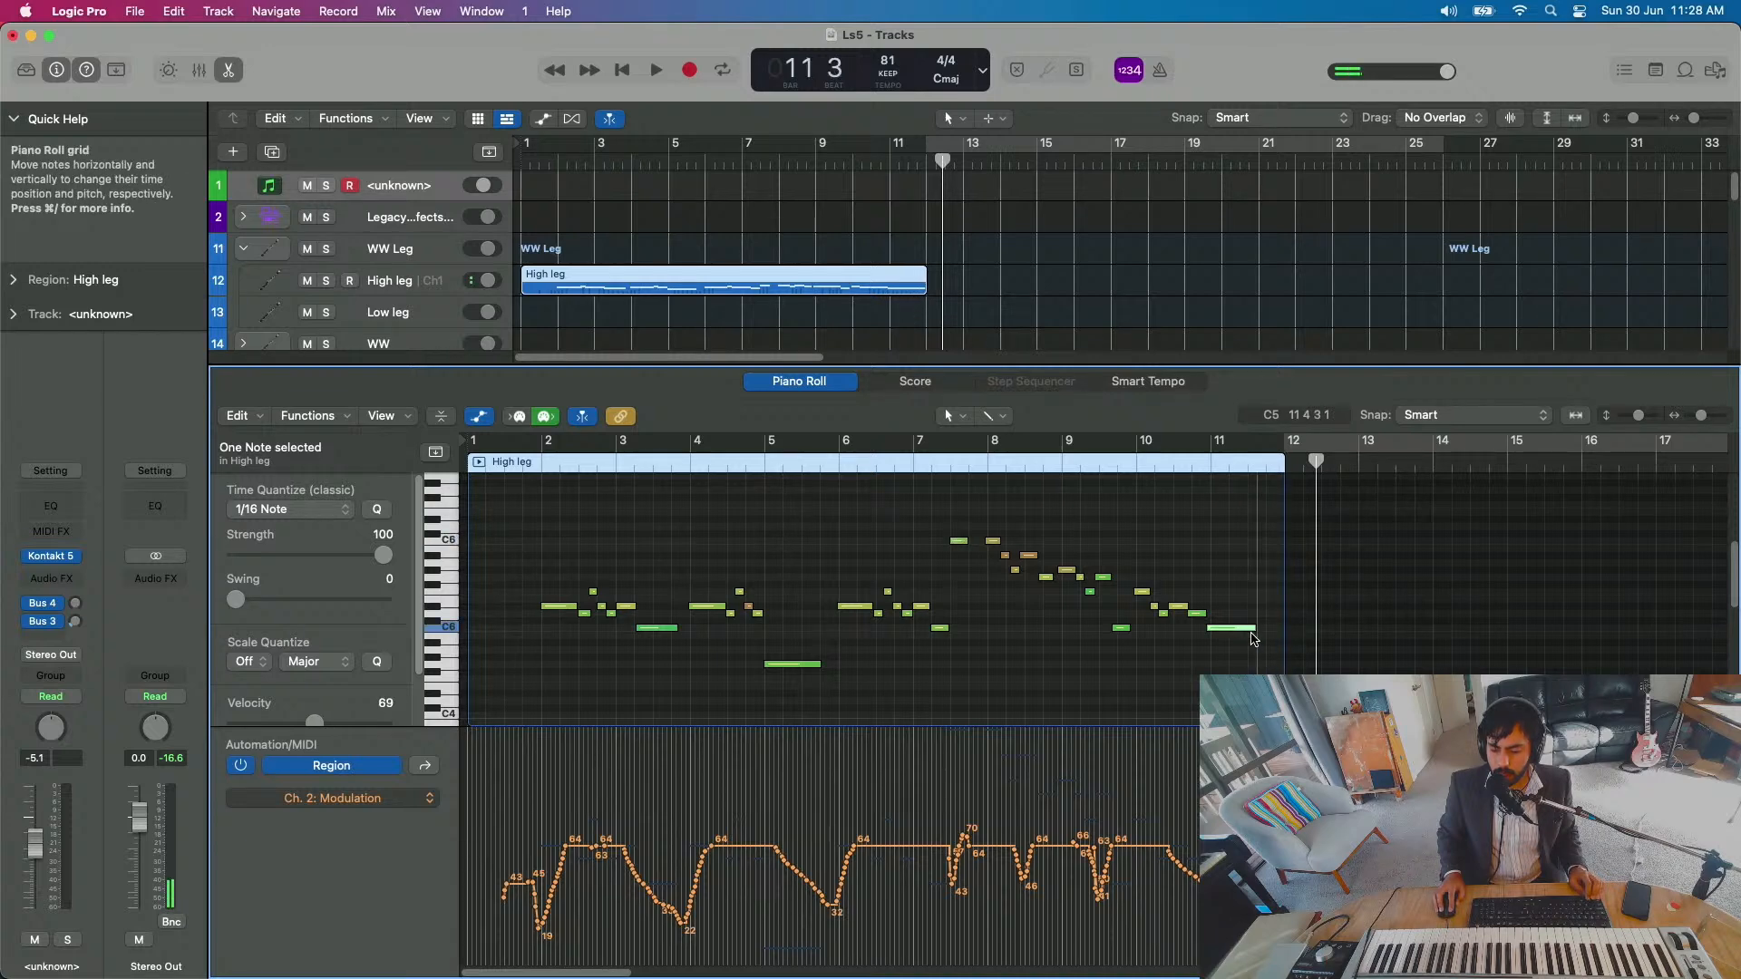
drag(1211, 892, 1220, 895)
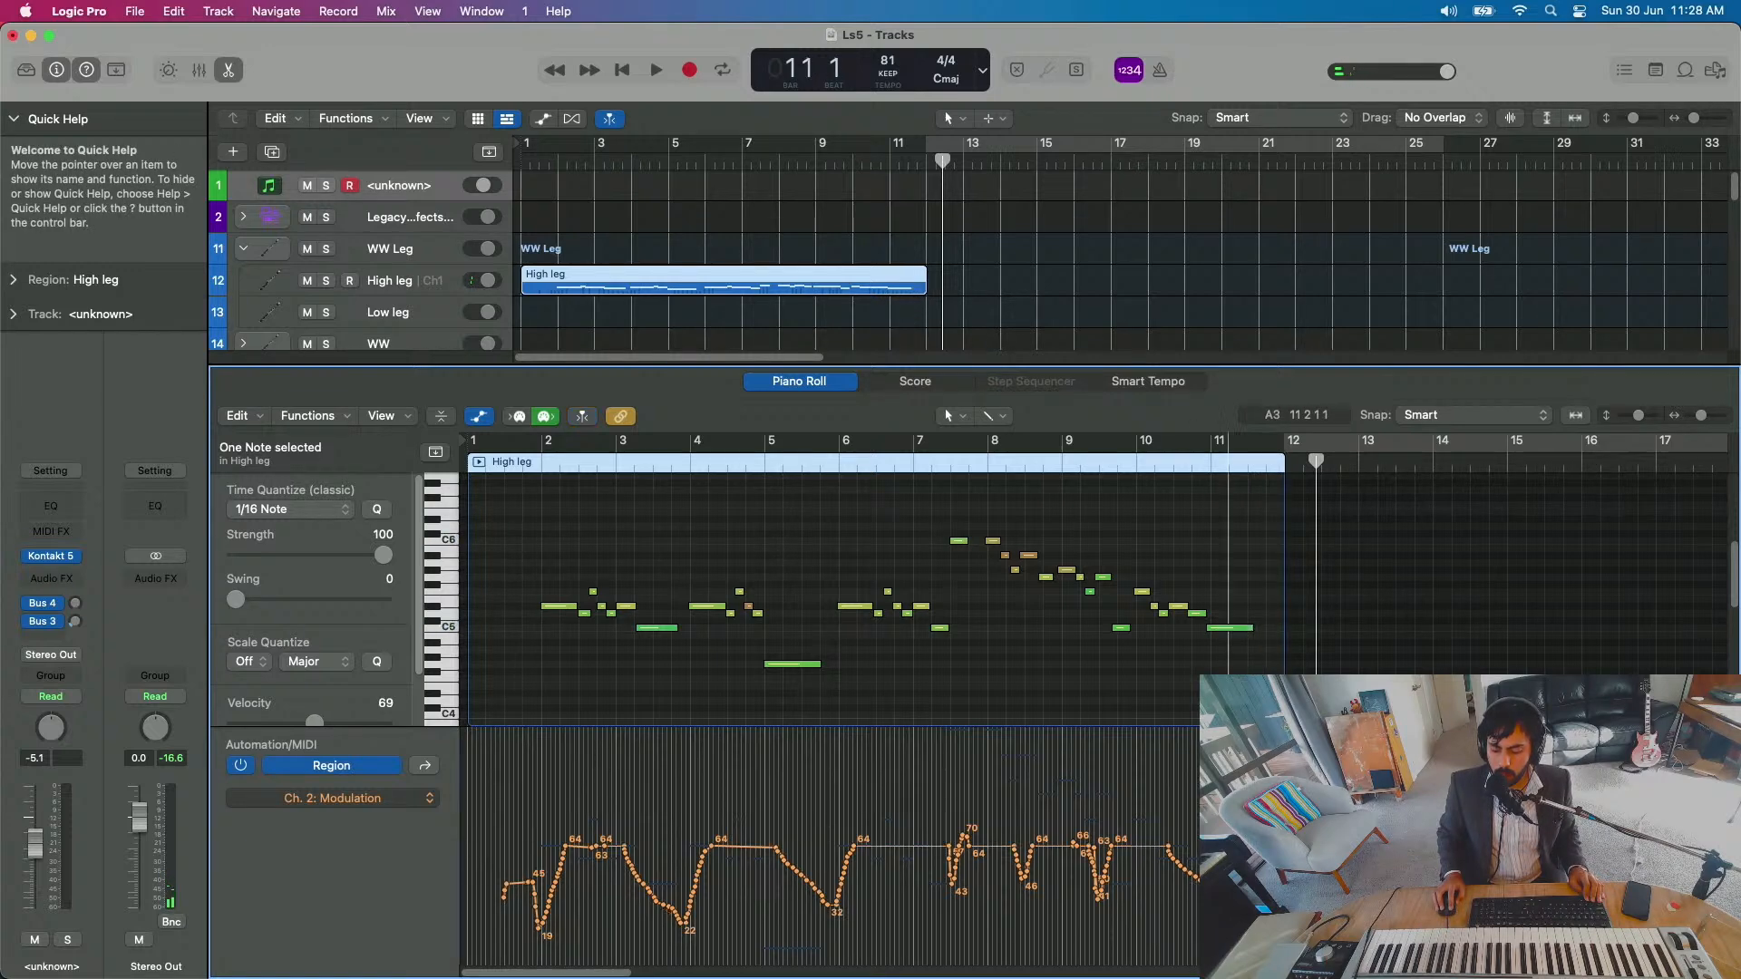
Step: Play back the transition from about bar 9 to bar 13 beat 3 and close the Piano Roll
double_click(1115, 469)
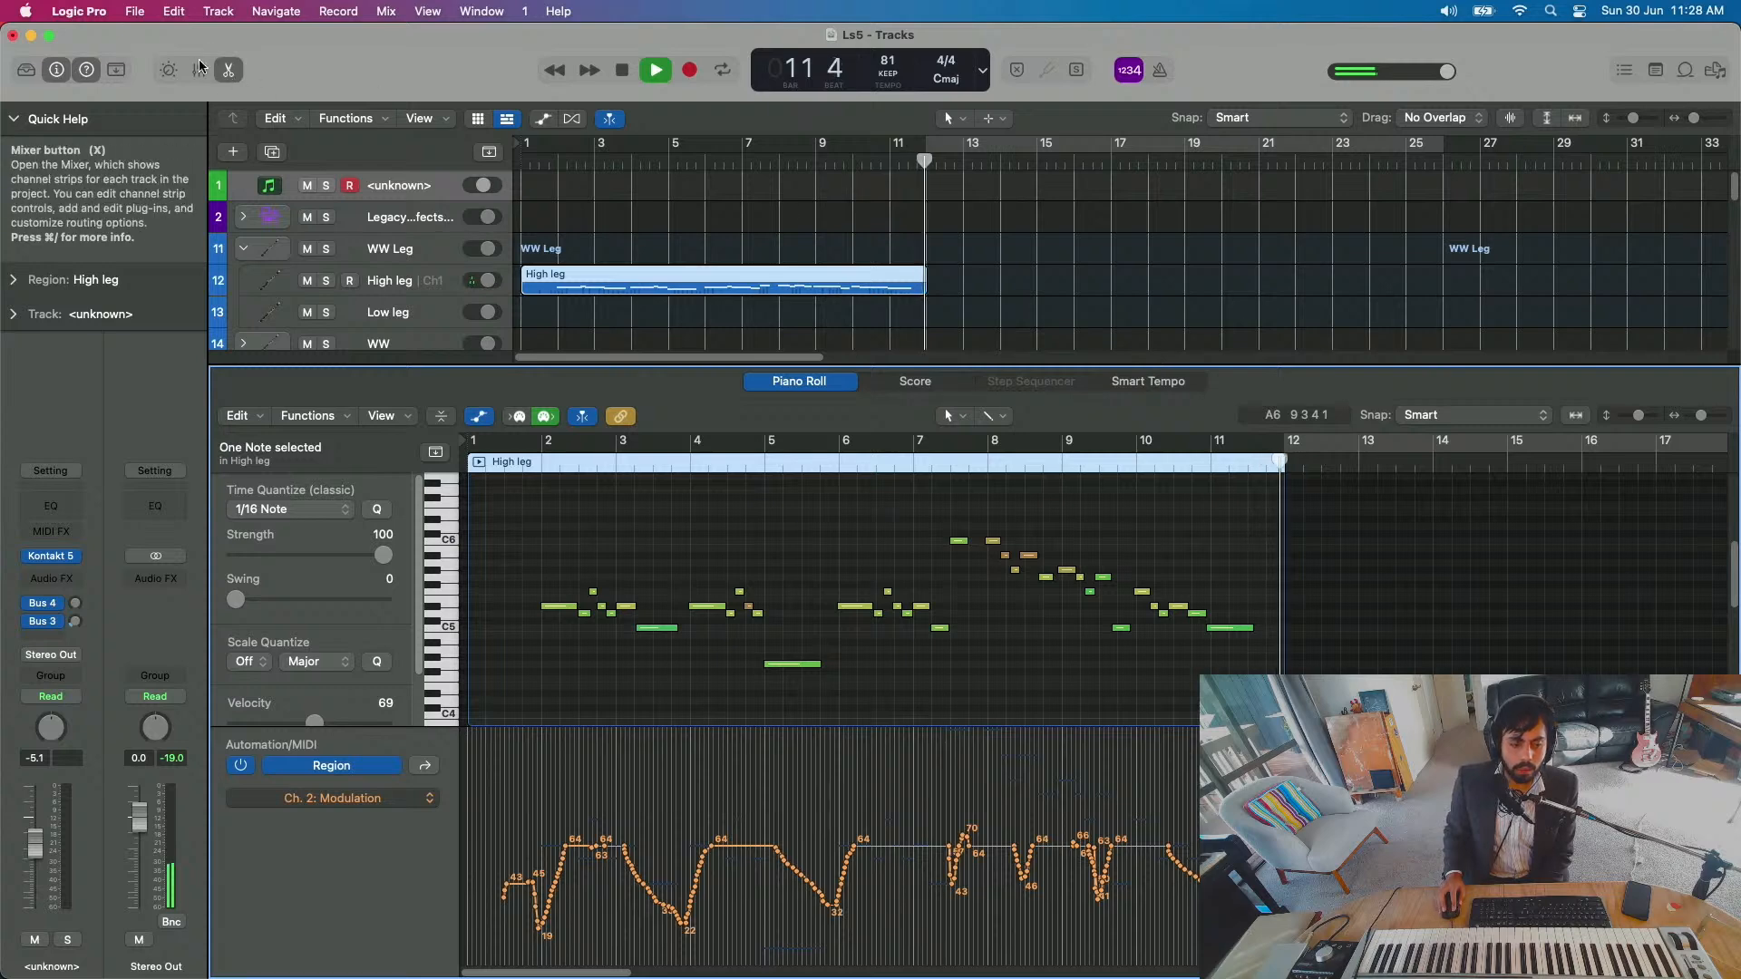
click(229, 69)
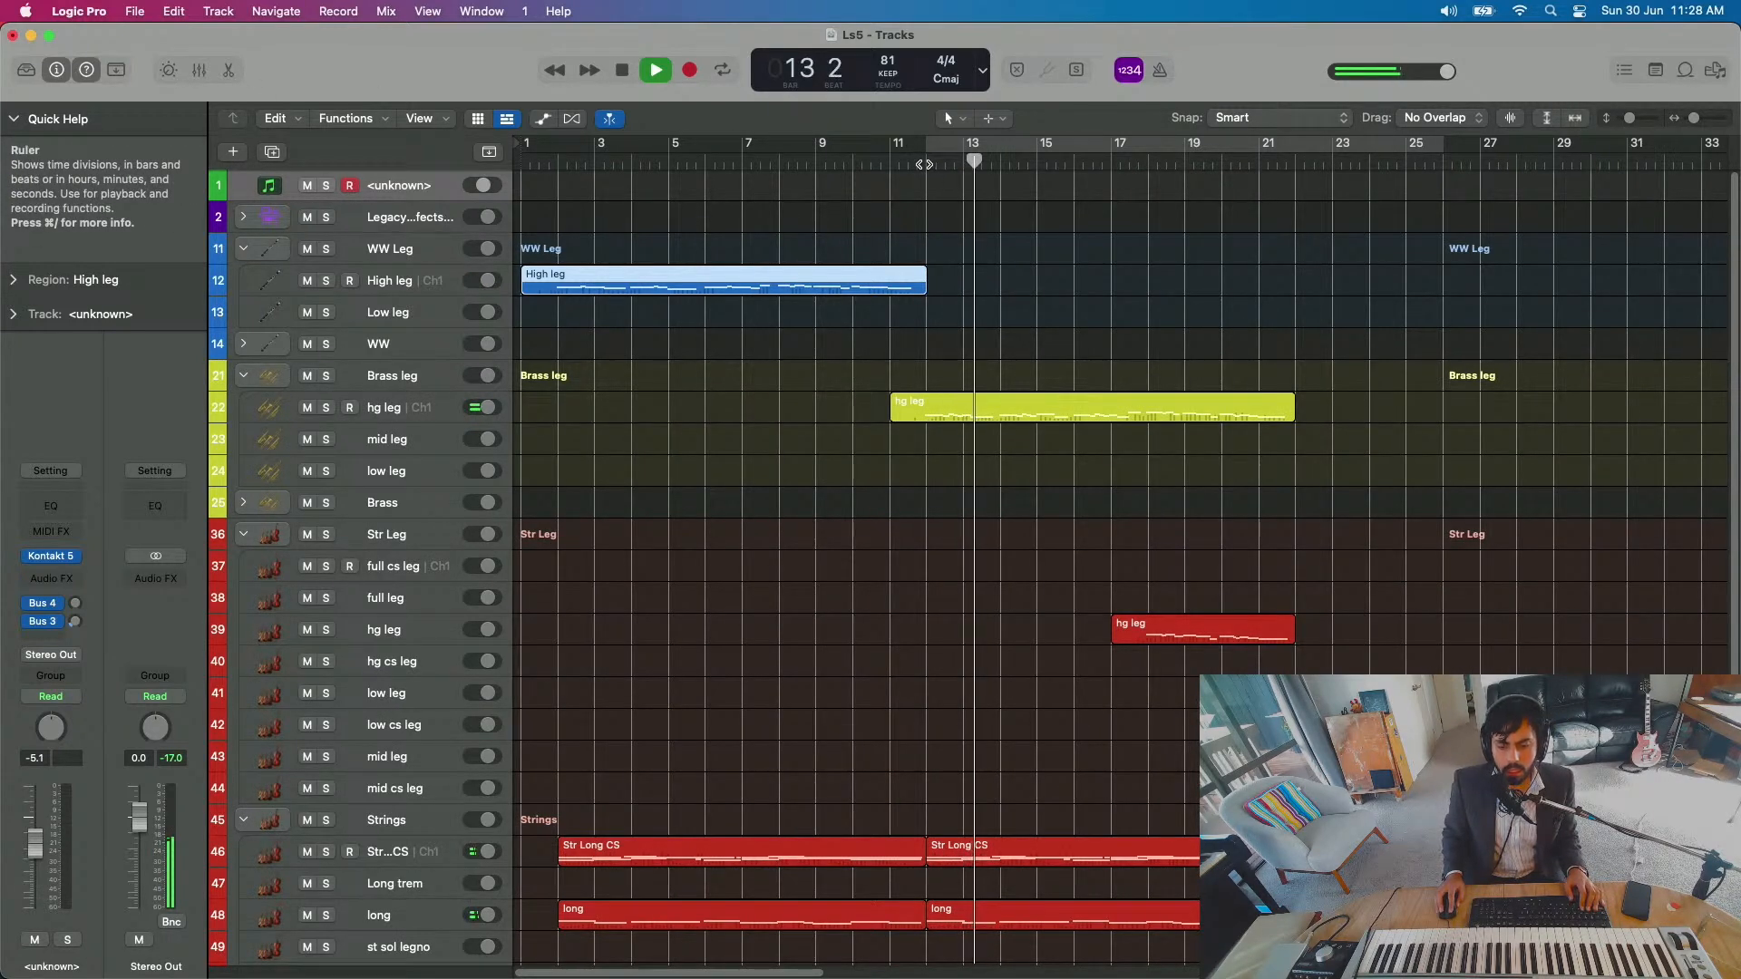
key(space)
Step: Expand the Brass stack and record low brass chords on the log long track from bar 12 to about bar 21 beat 4
click(243, 502)
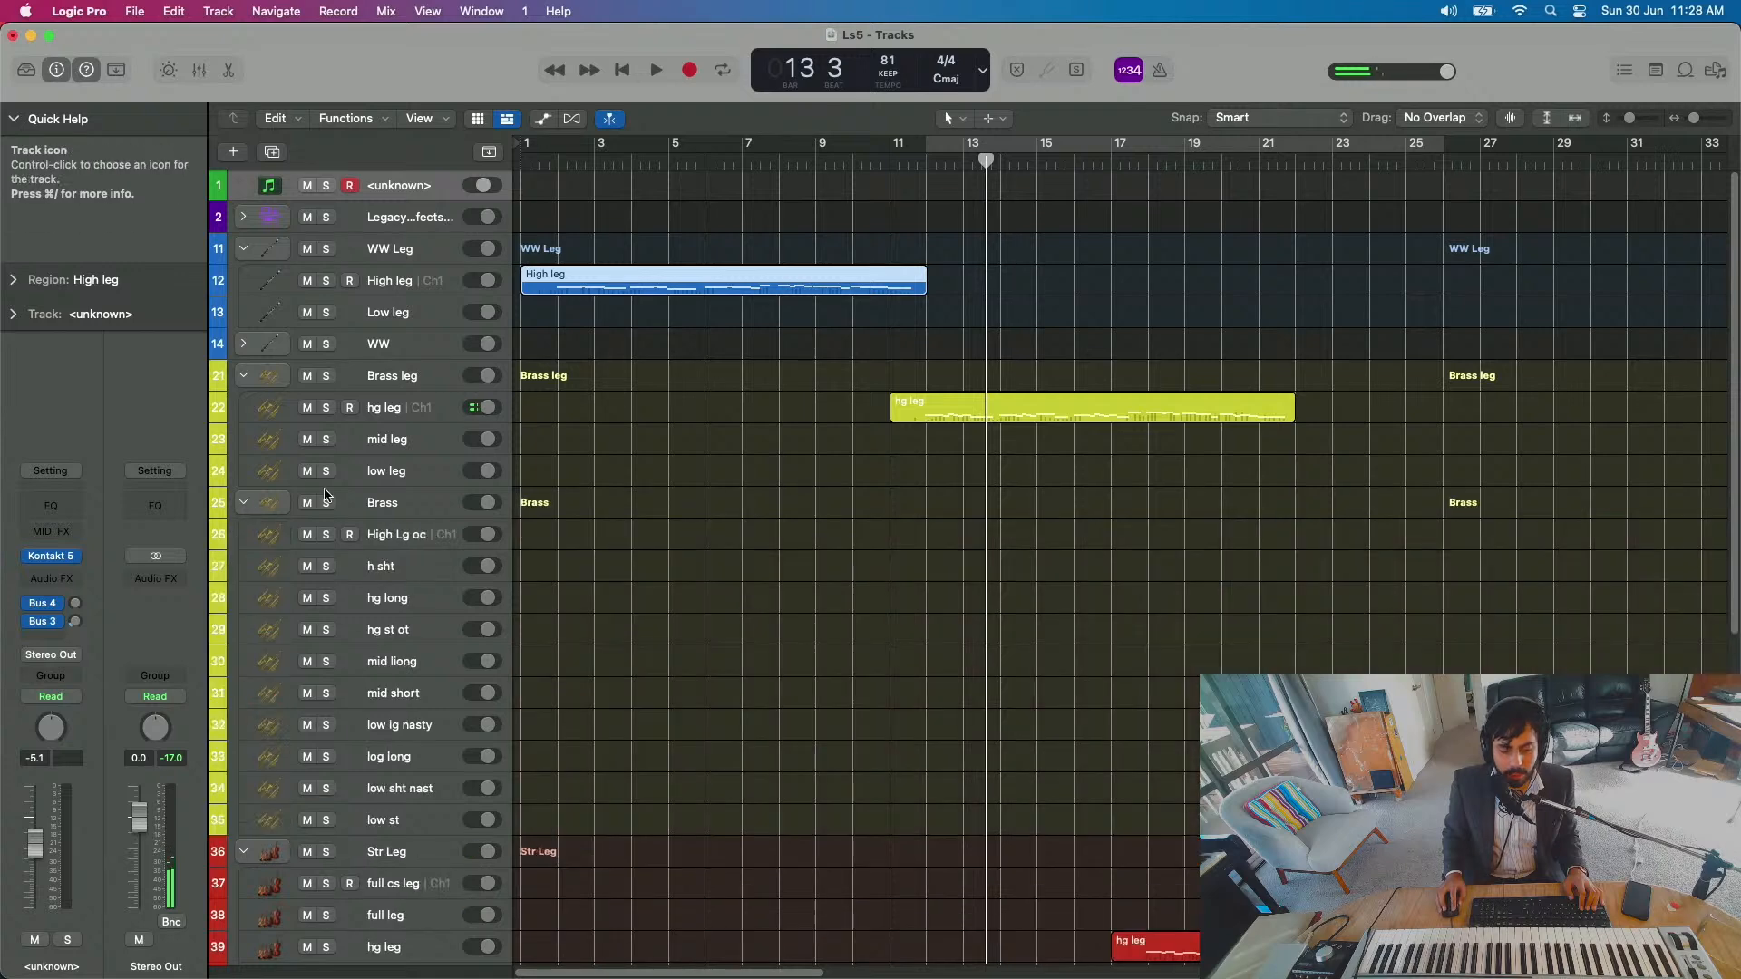
scroll(503, 622, down, 6)
scroll(894, 454, up, 4)
scroll(896, 452, up, 2)
click(925, 172)
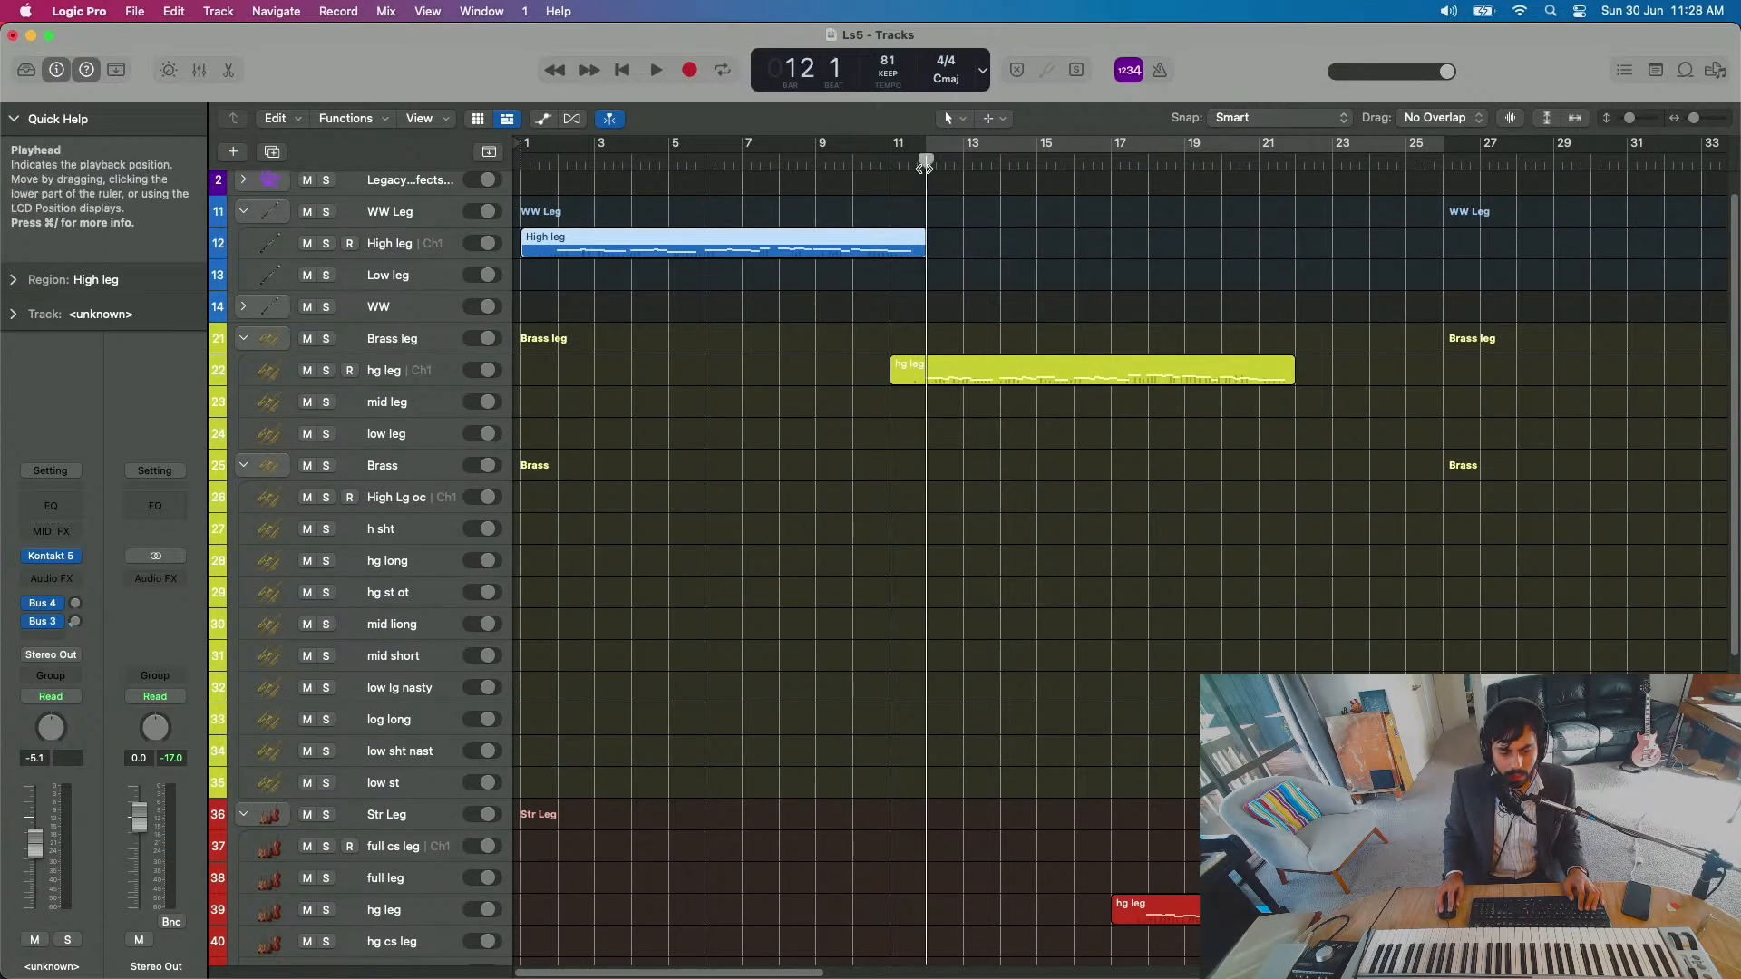
click(434, 728)
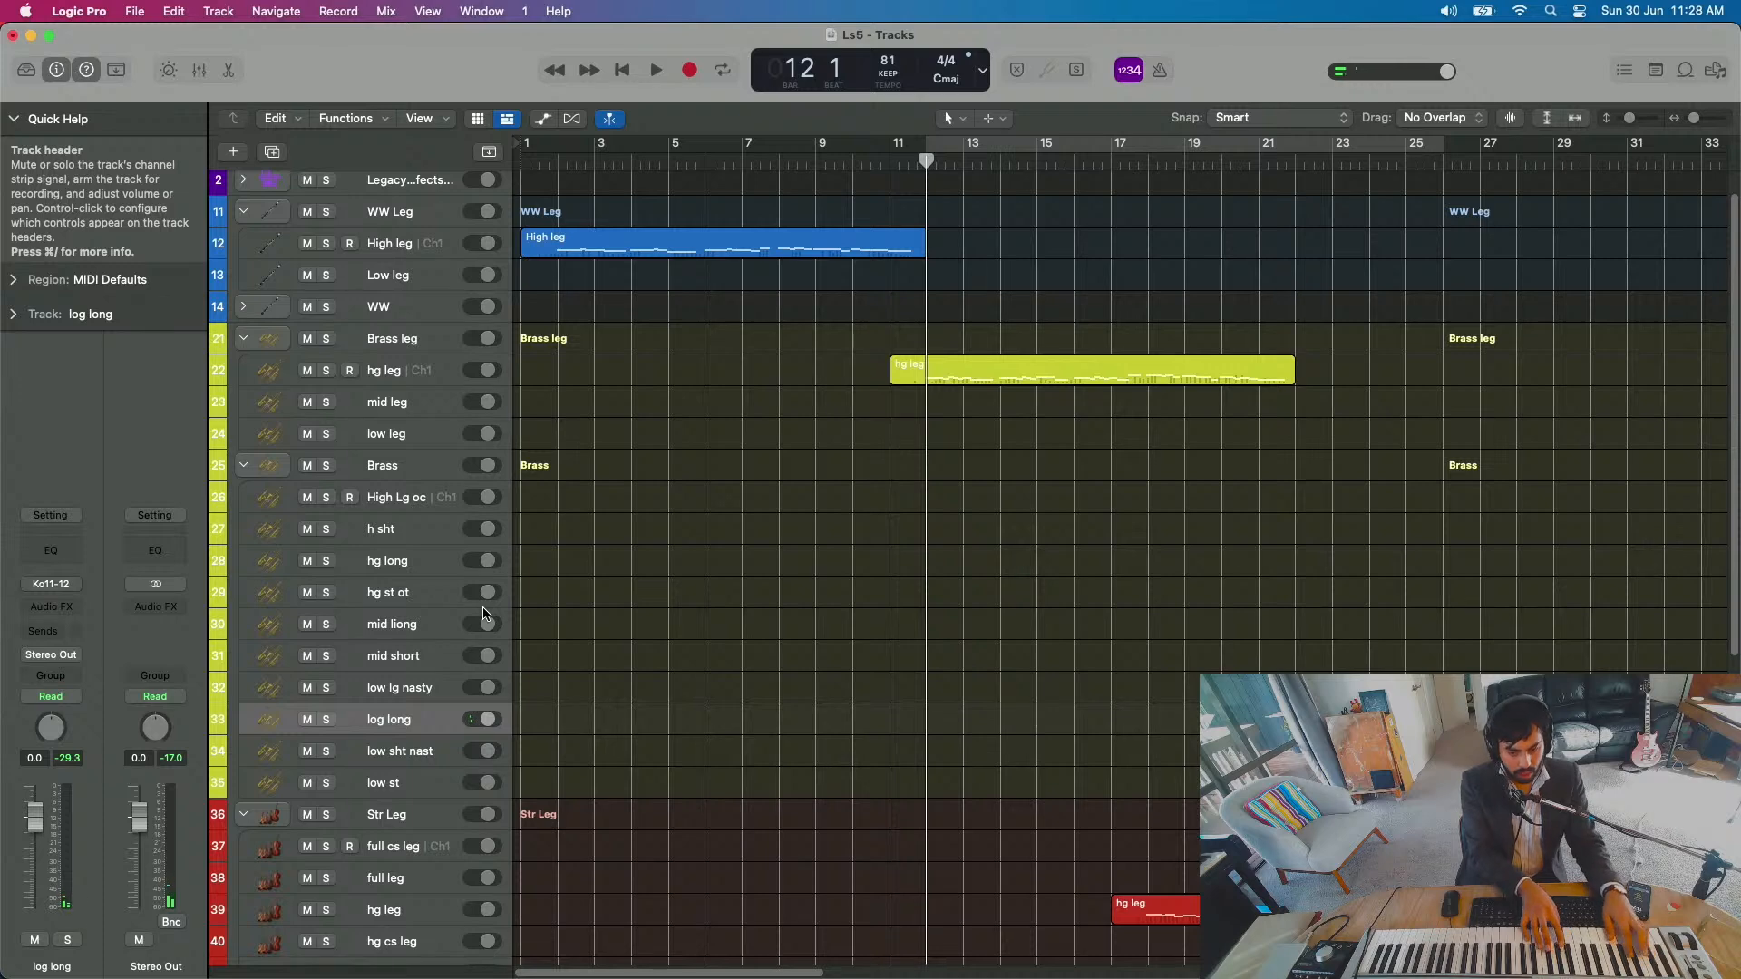
key(r)
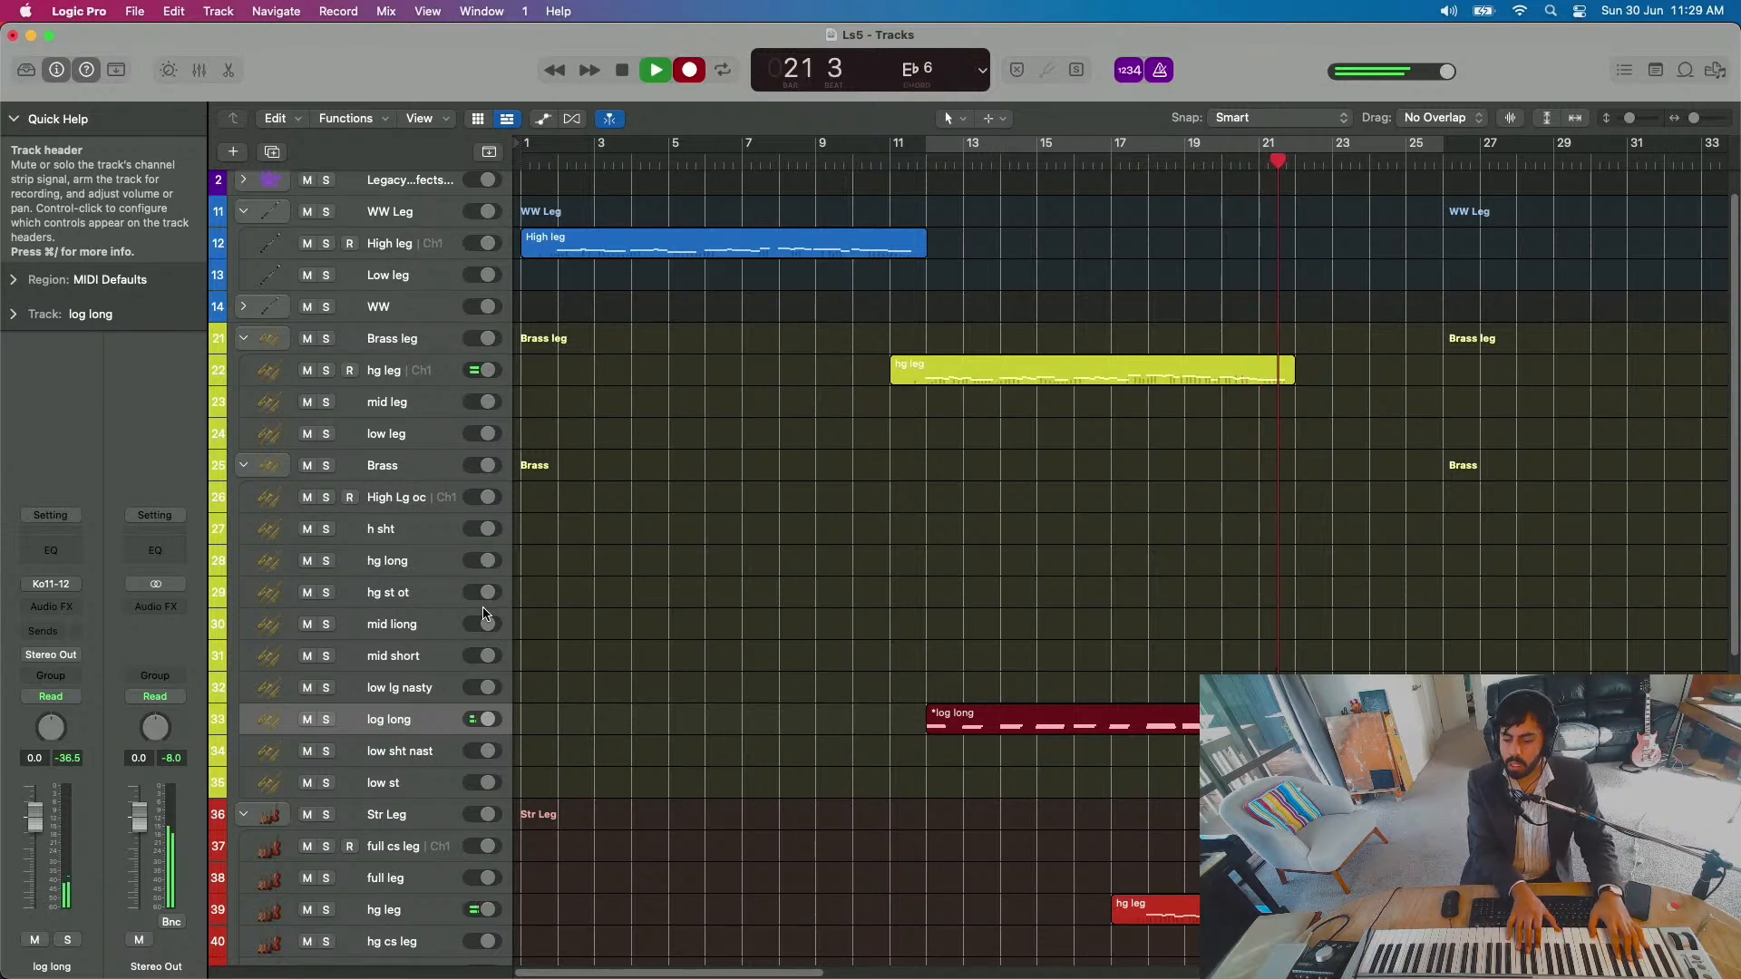
key(space)
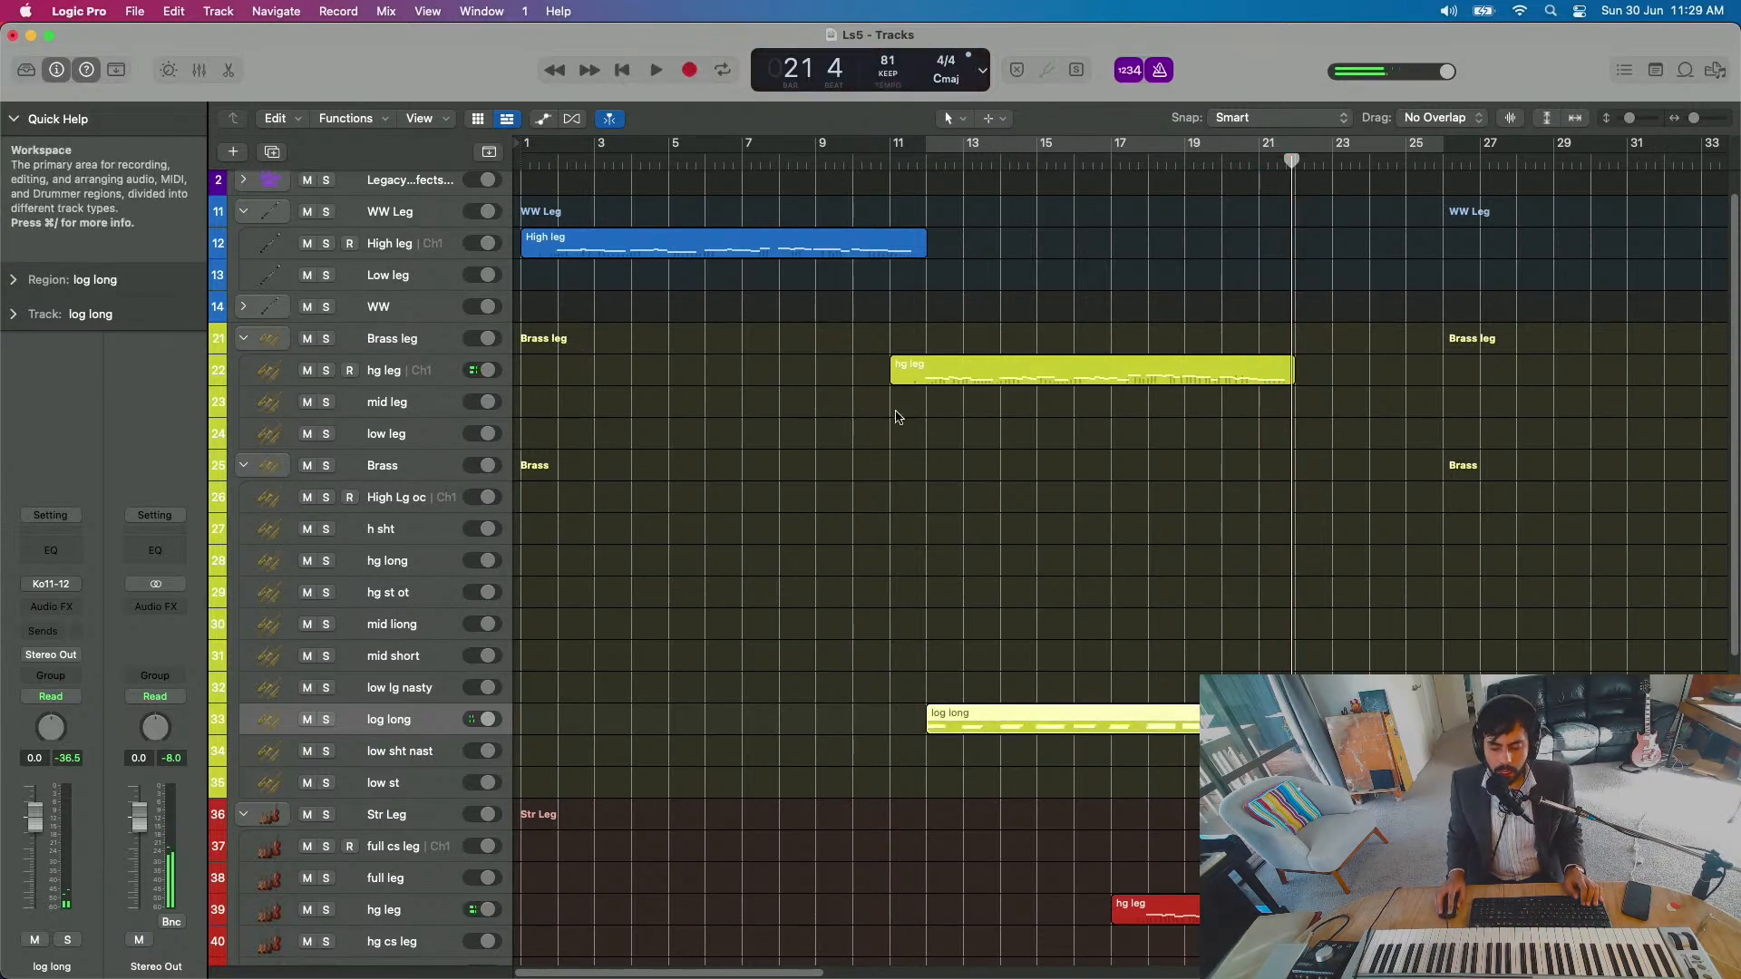
Step: Set the log long region's modulation to 21 from bar 12 and play back from bar 11 beat 3 to about bar 13 beat 4
double_click(1046, 709)
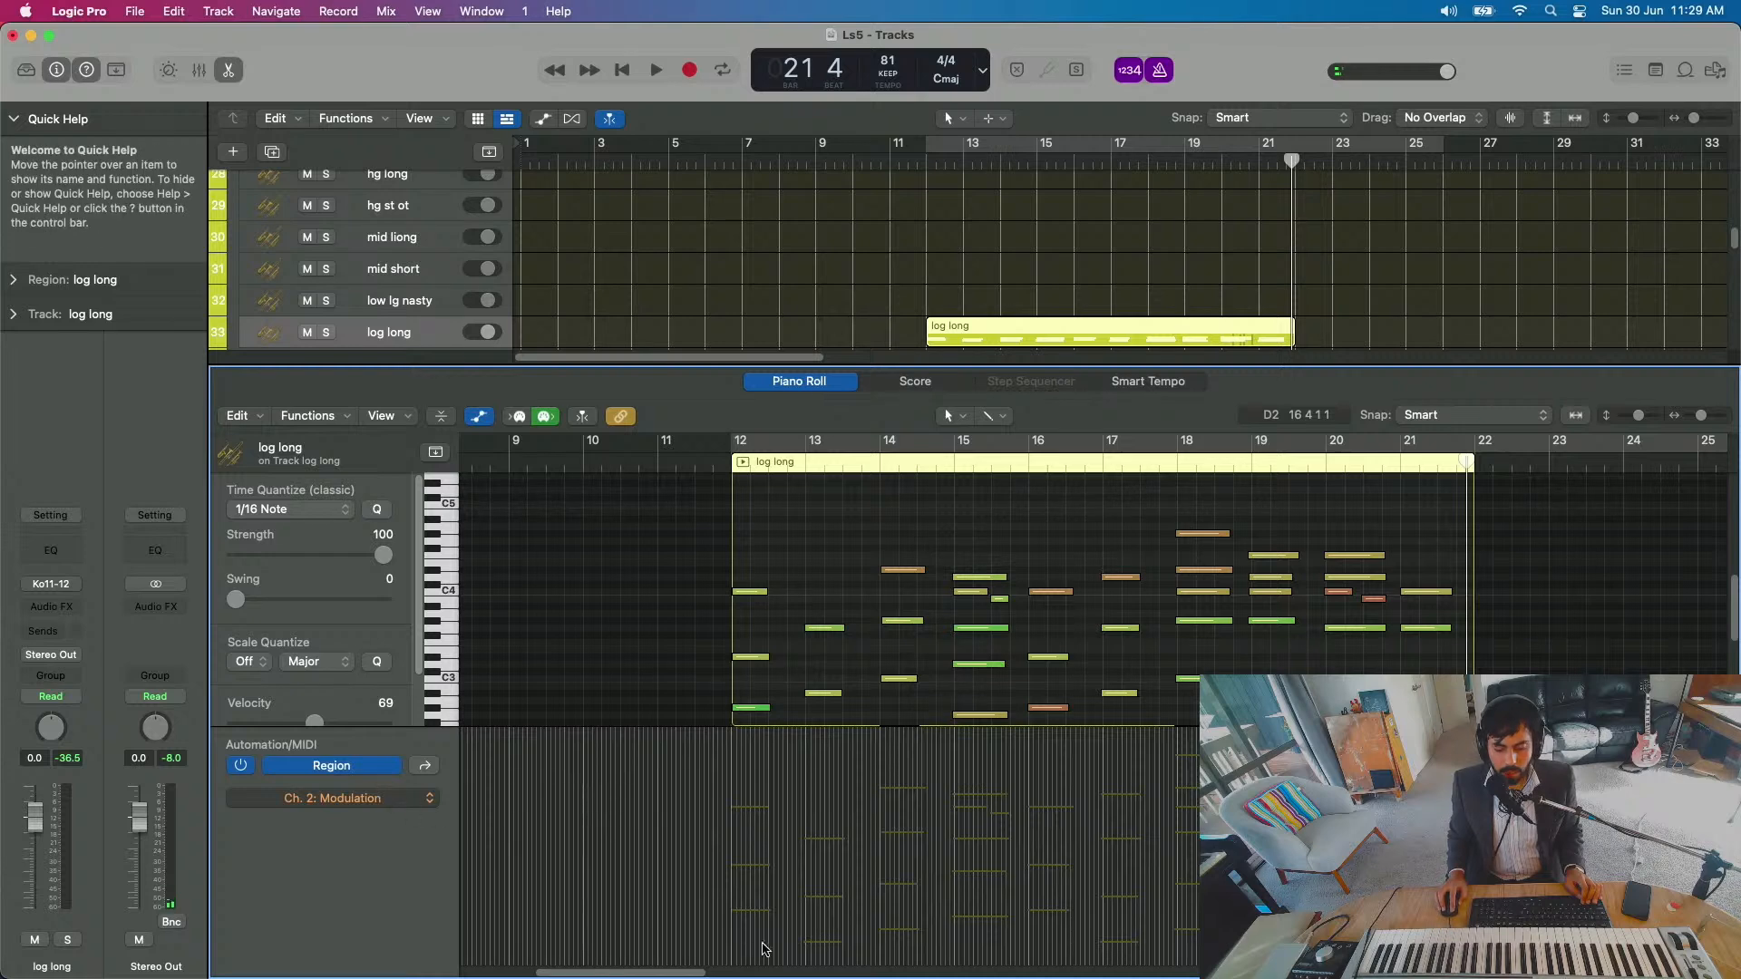
drag(731, 940, 730, 925)
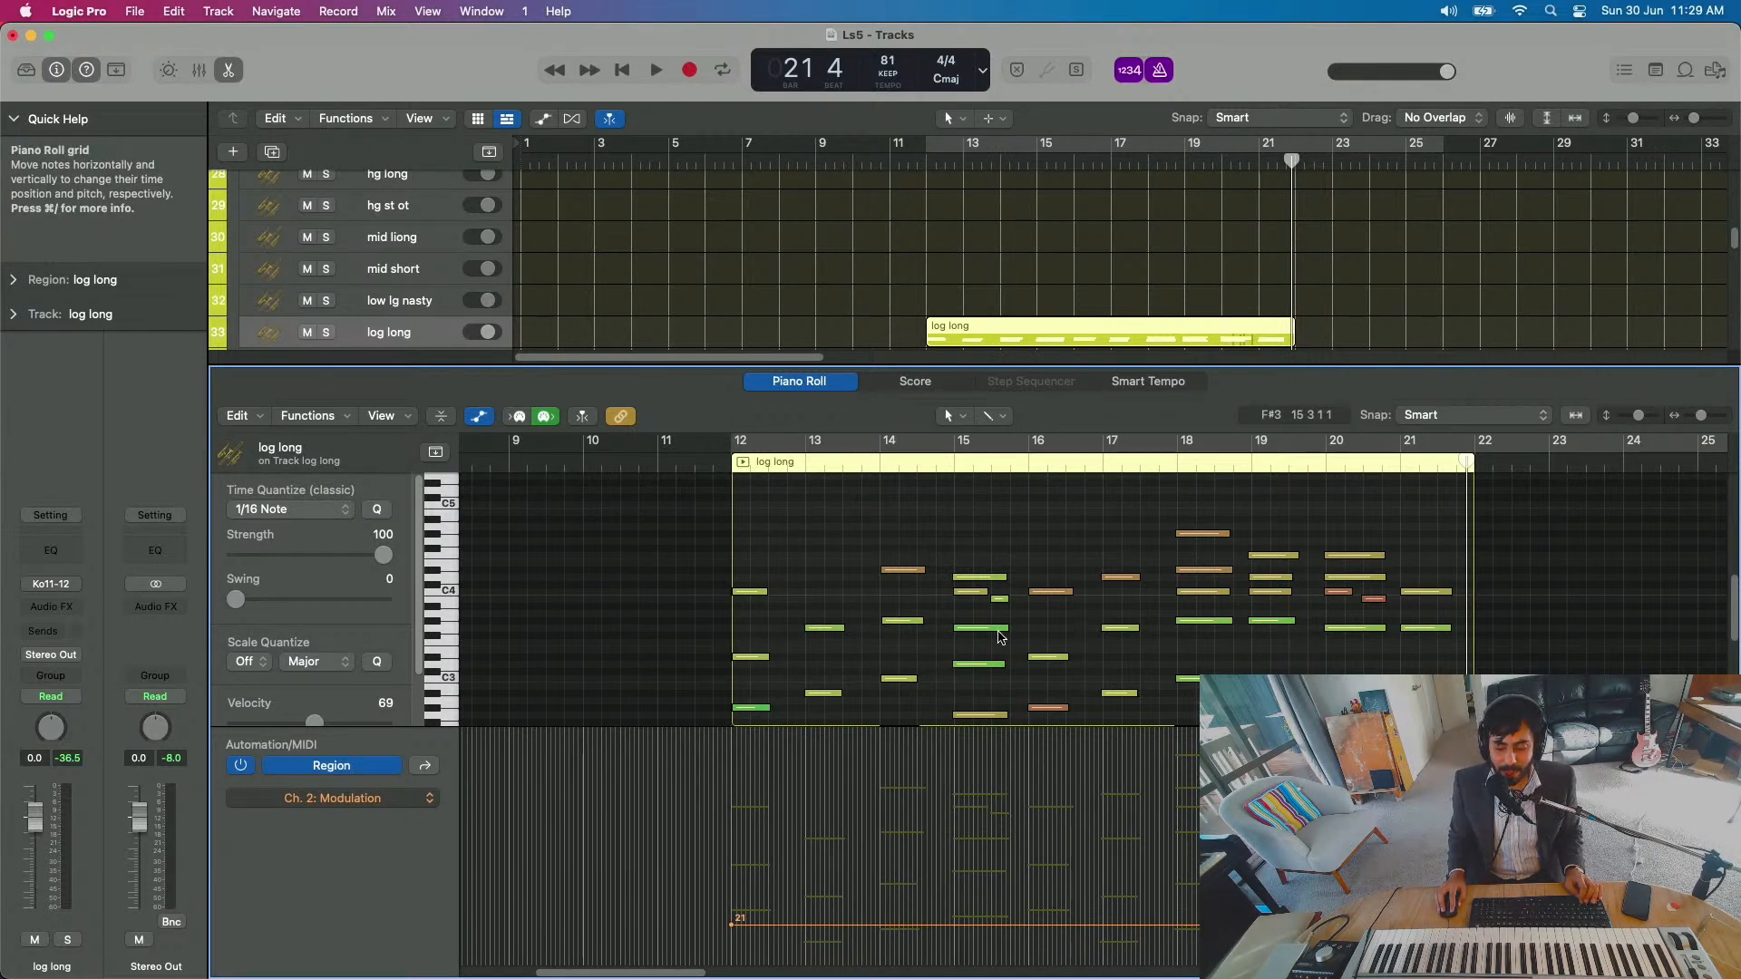
click(696, 463)
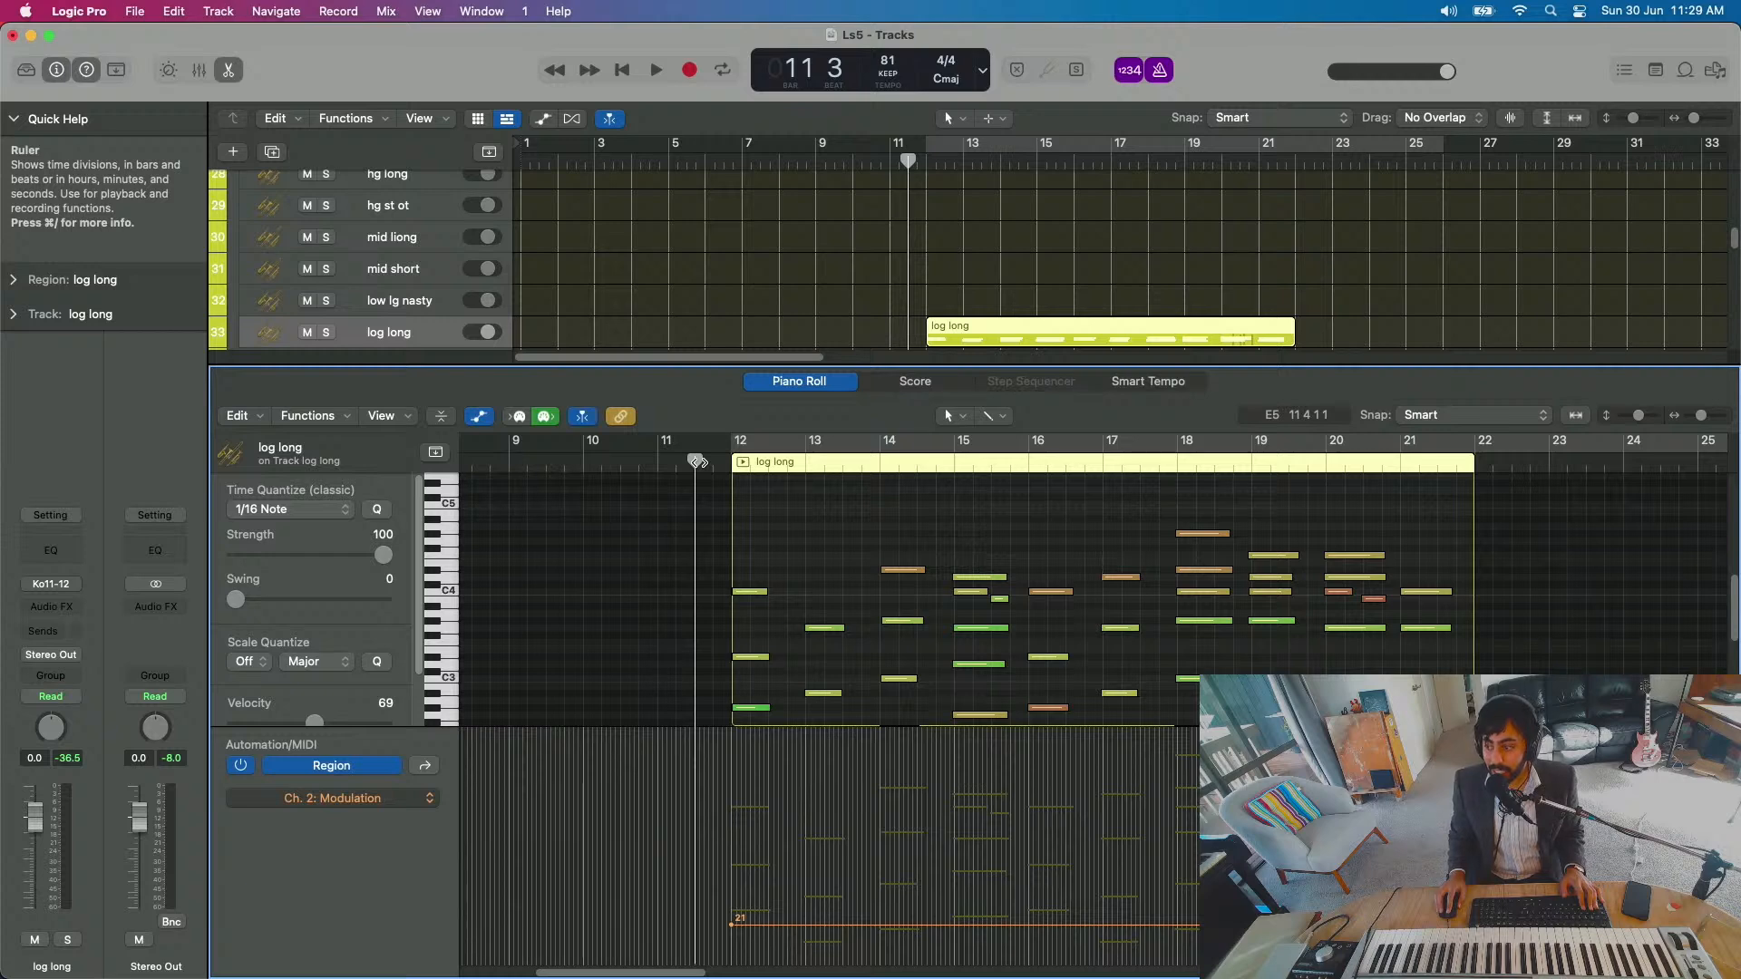
key(space)
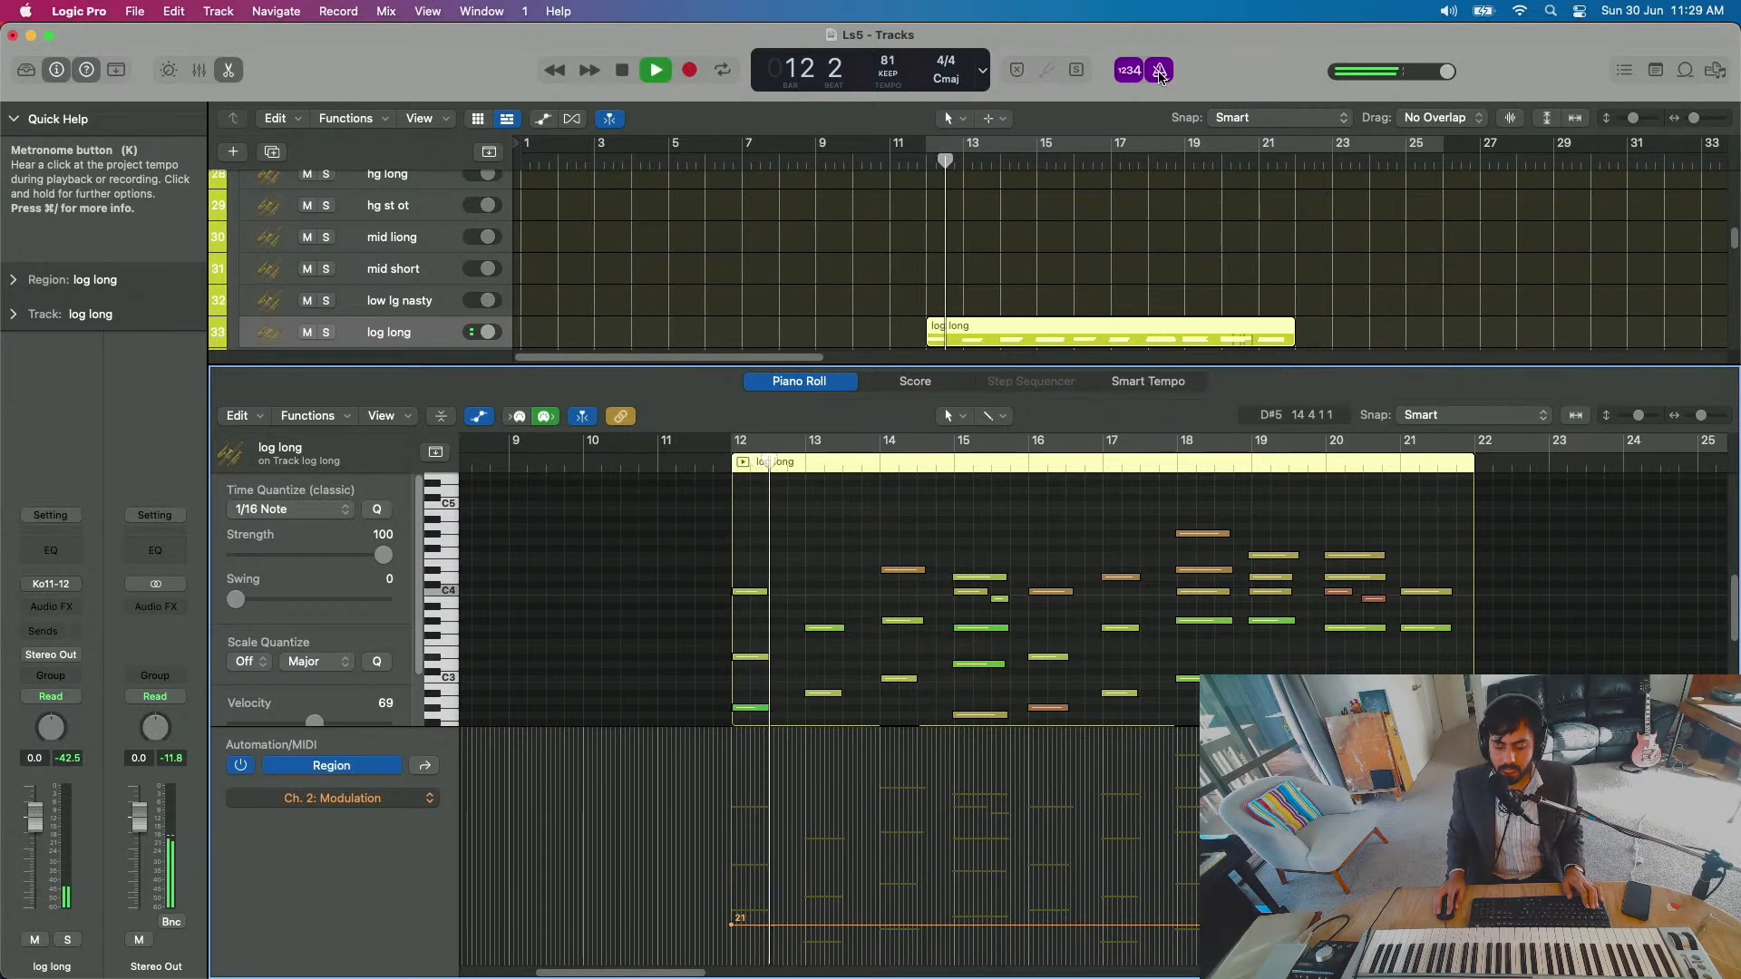
key(e)
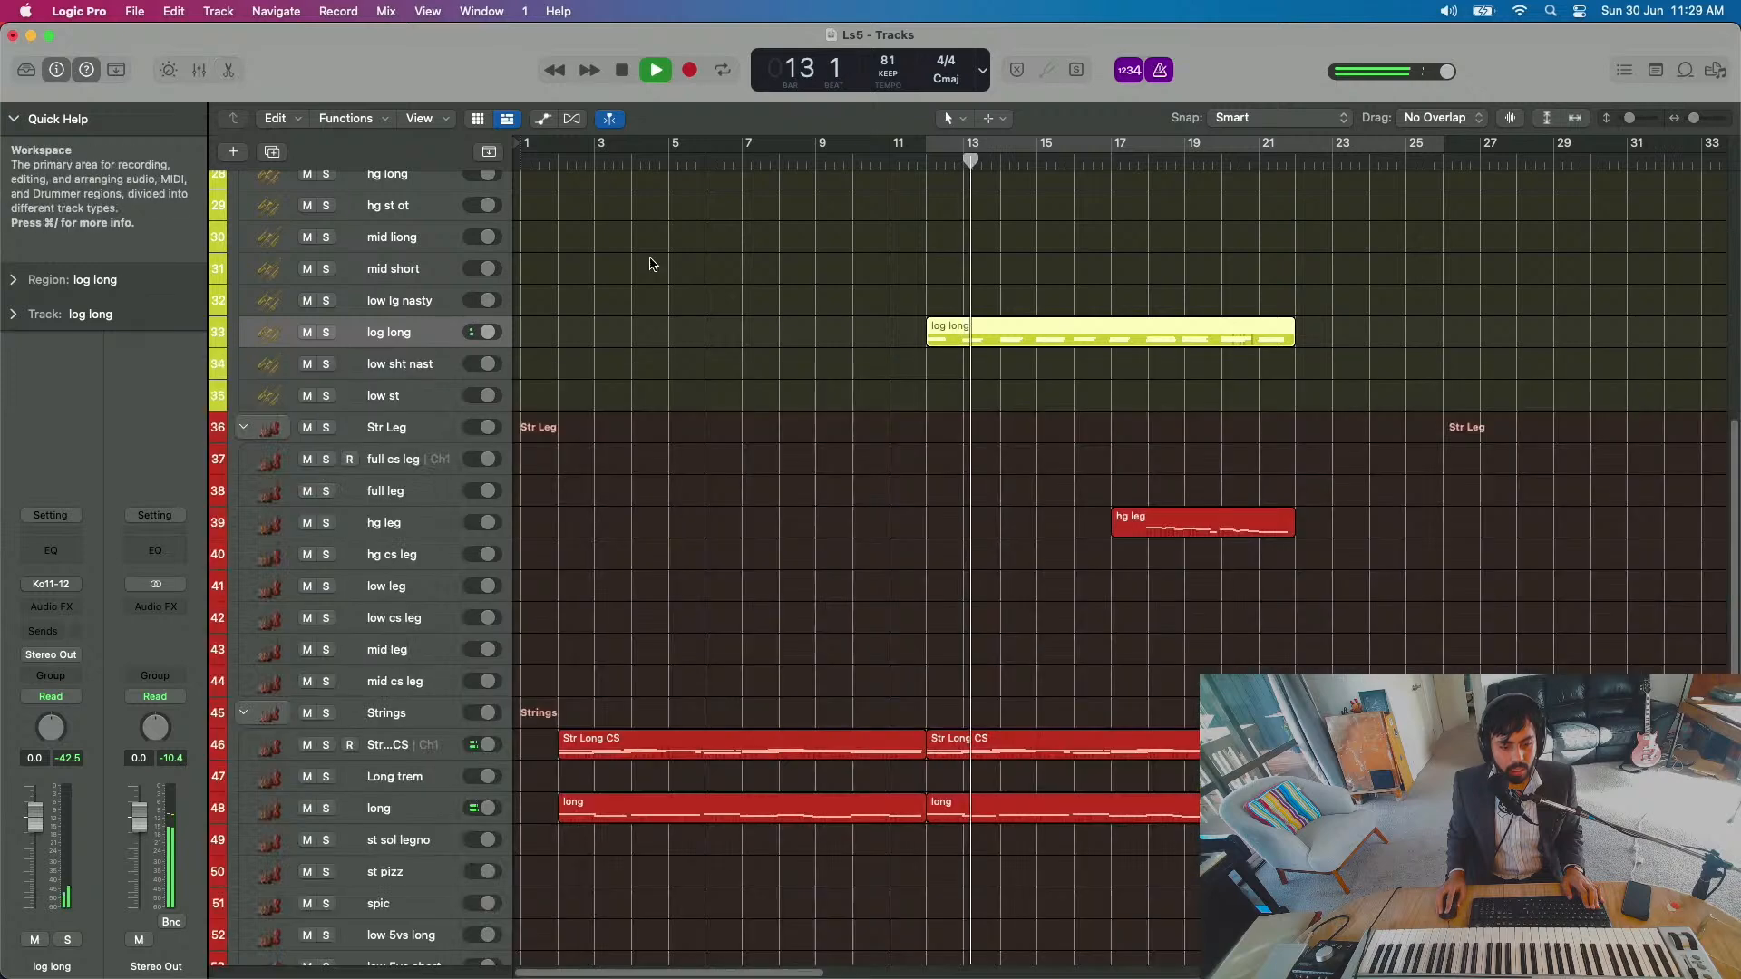
scroll(599, 364, up, 1)
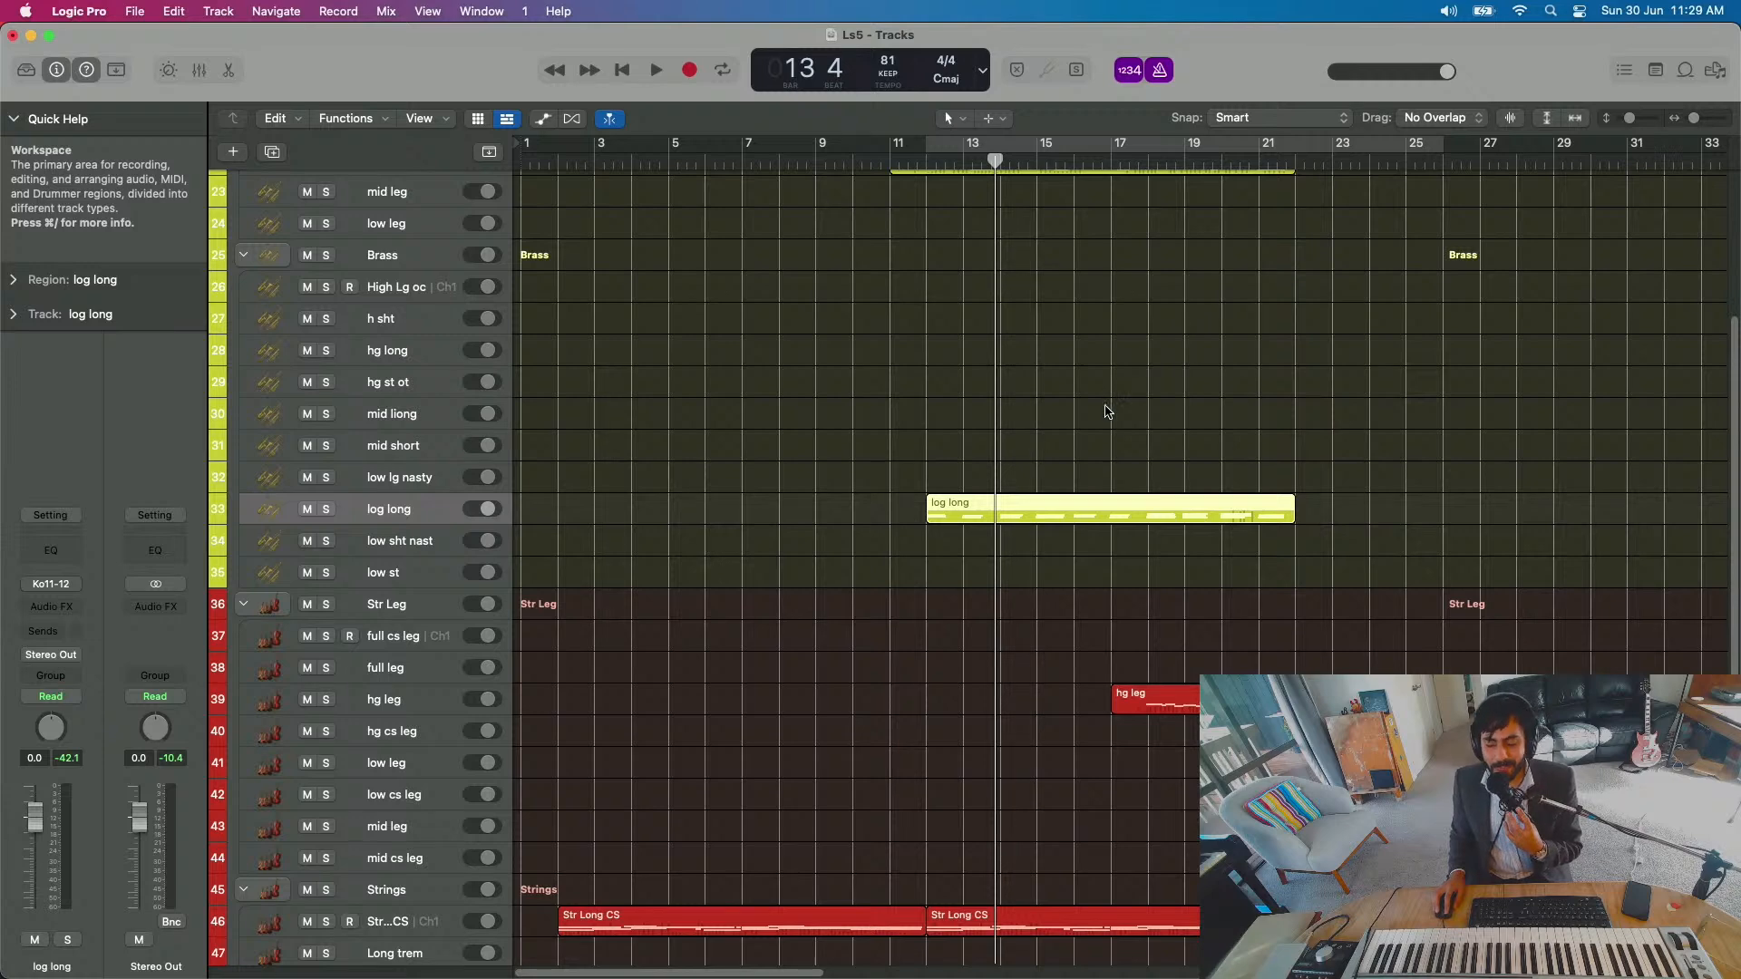
Step: Place the playhead at bar 1 beat 3, expand the Legacy sounds/effects stack and select the <unknown> track
click(884, 185)
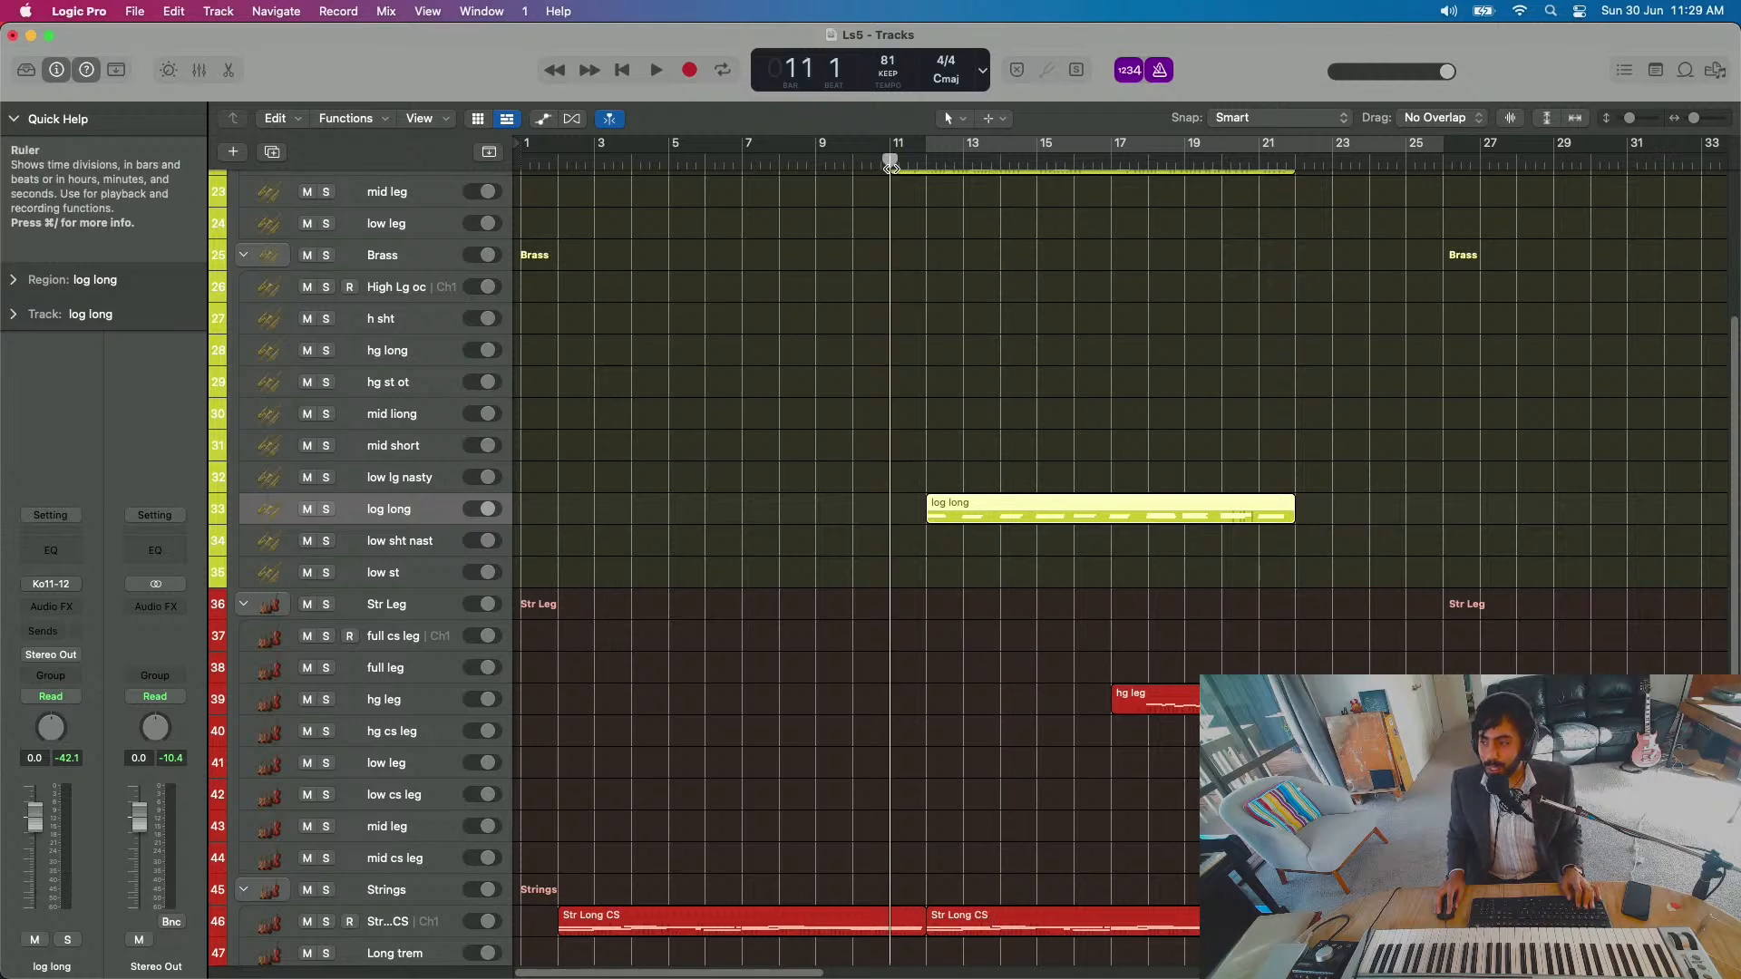
scroll(869, 411, down, 4)
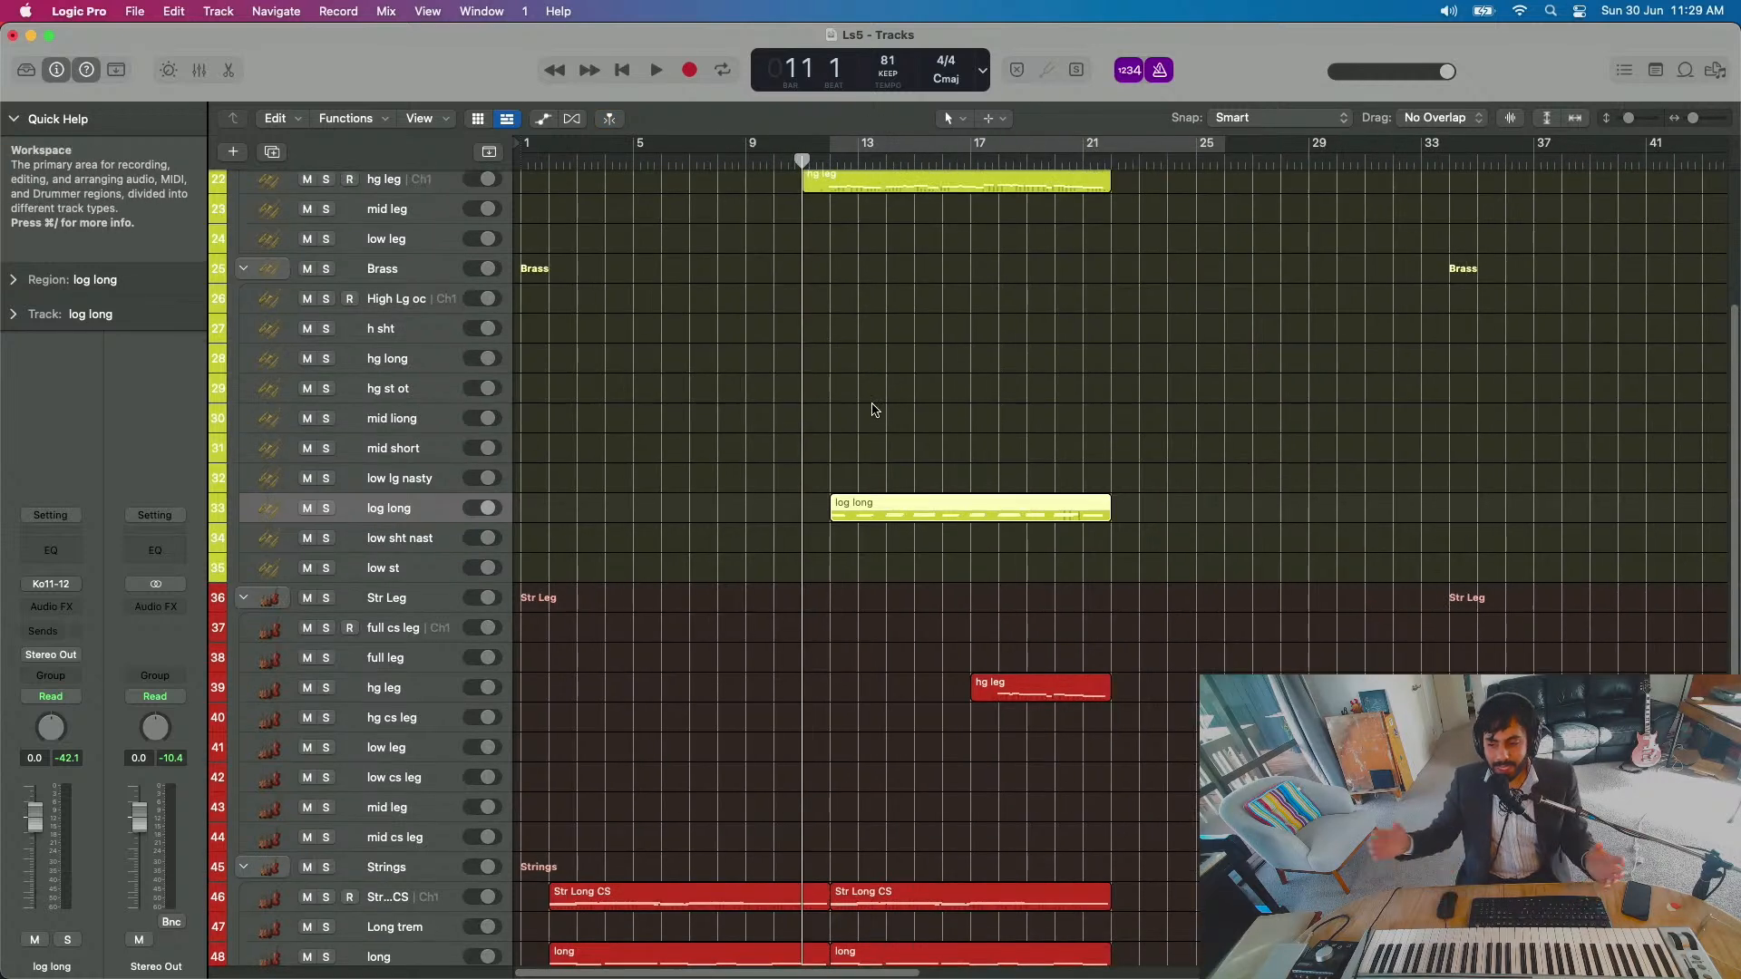
scroll(986, 332, down, 5)
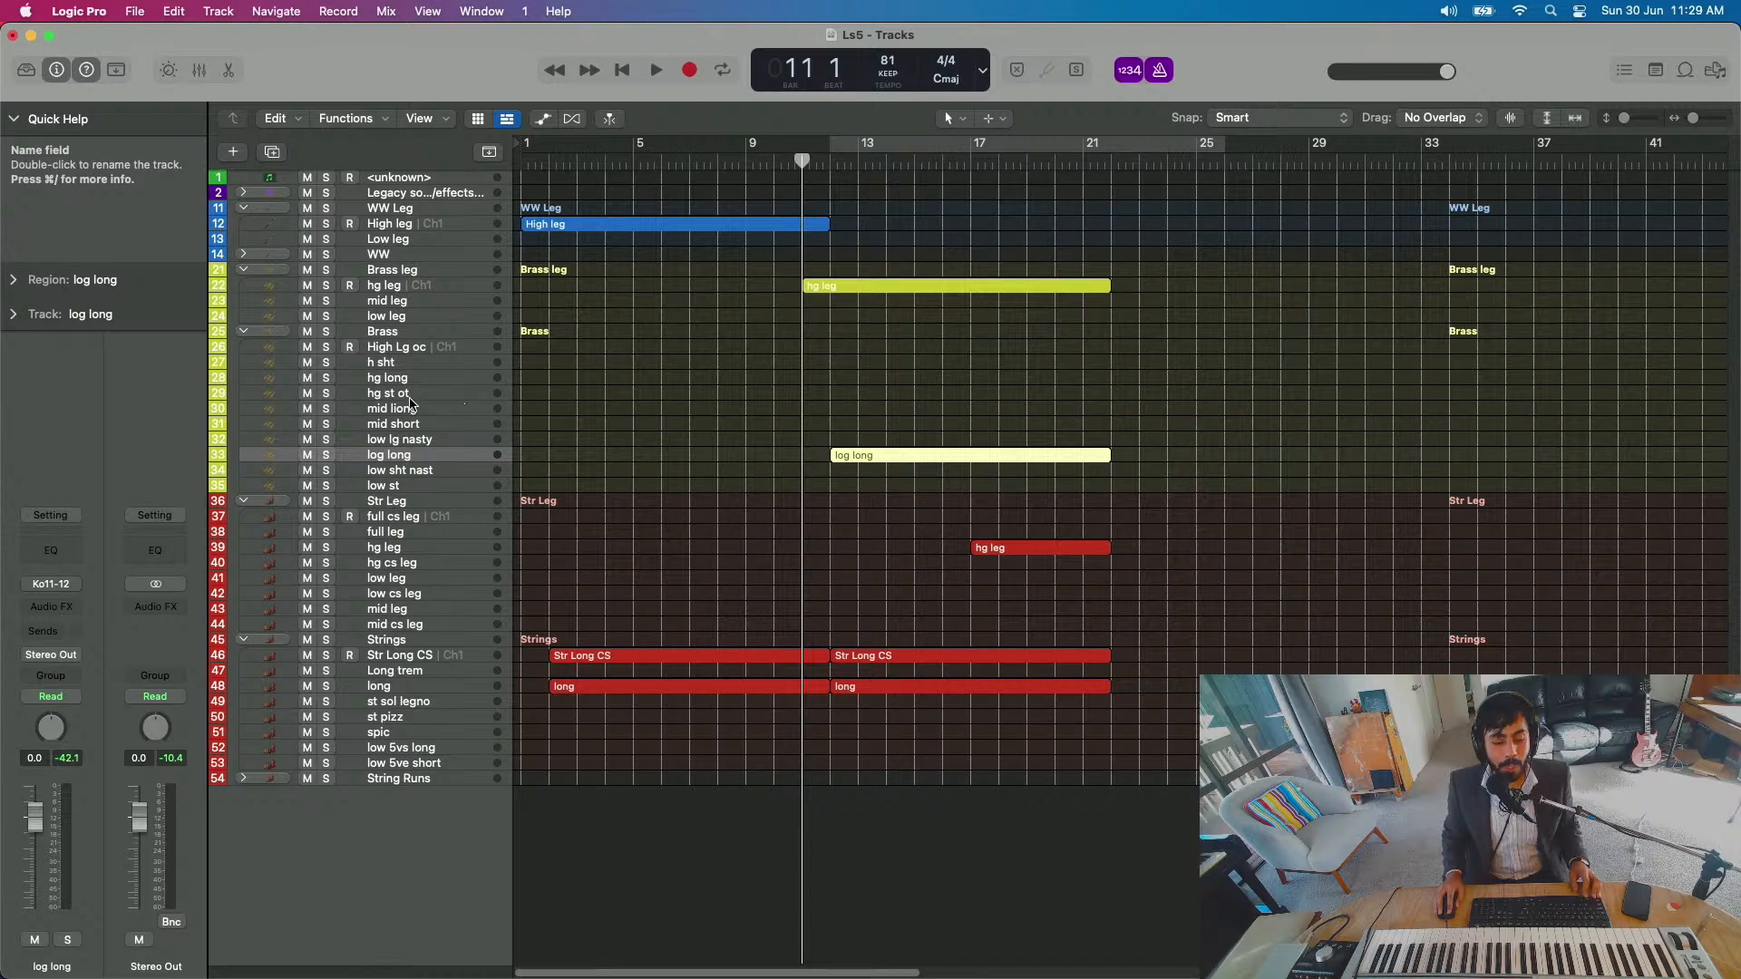
click(535, 165)
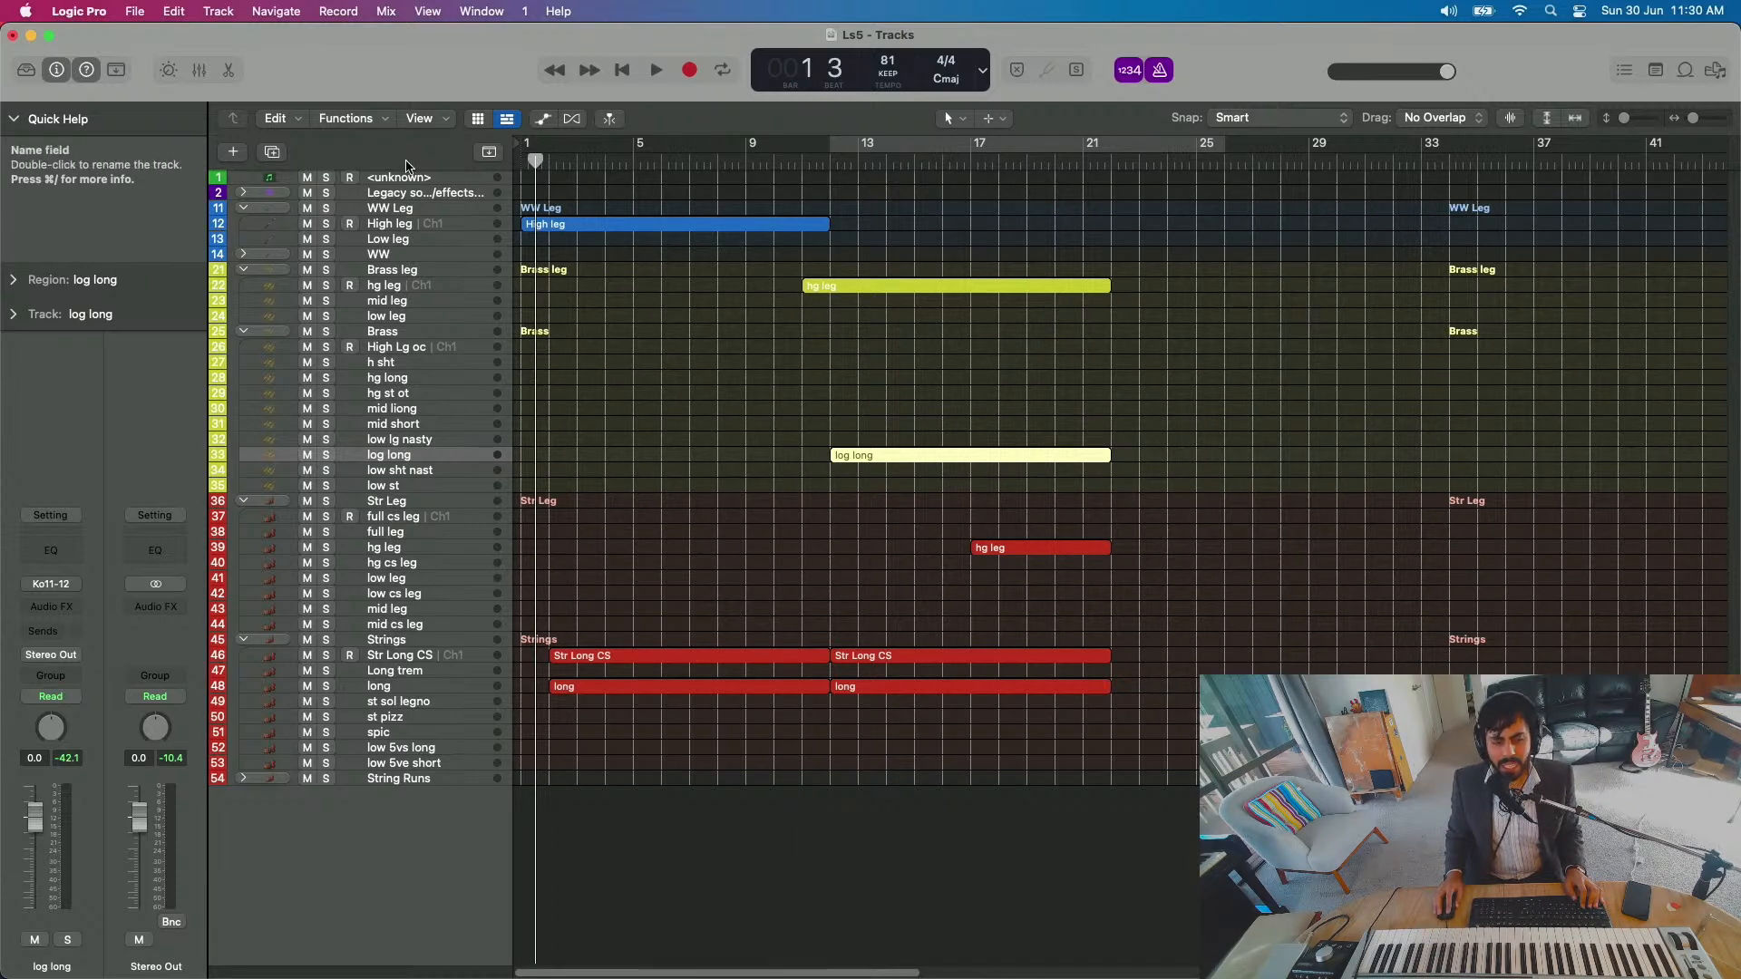
click(243, 192)
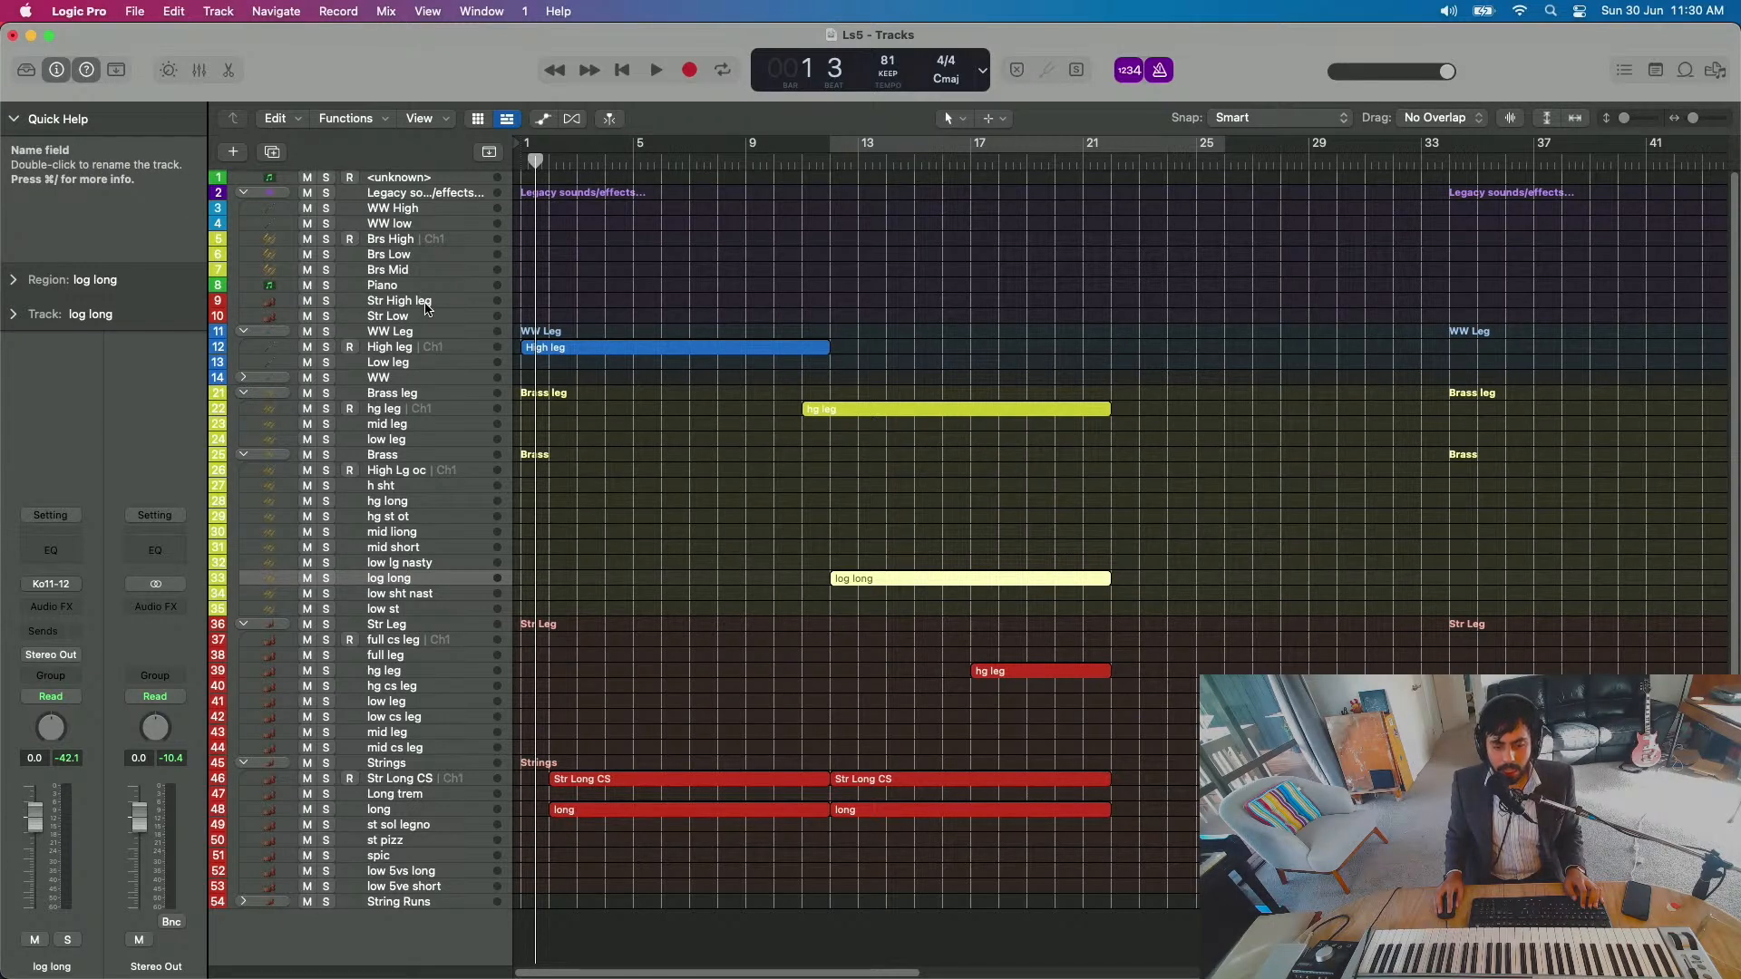
click(451, 179)
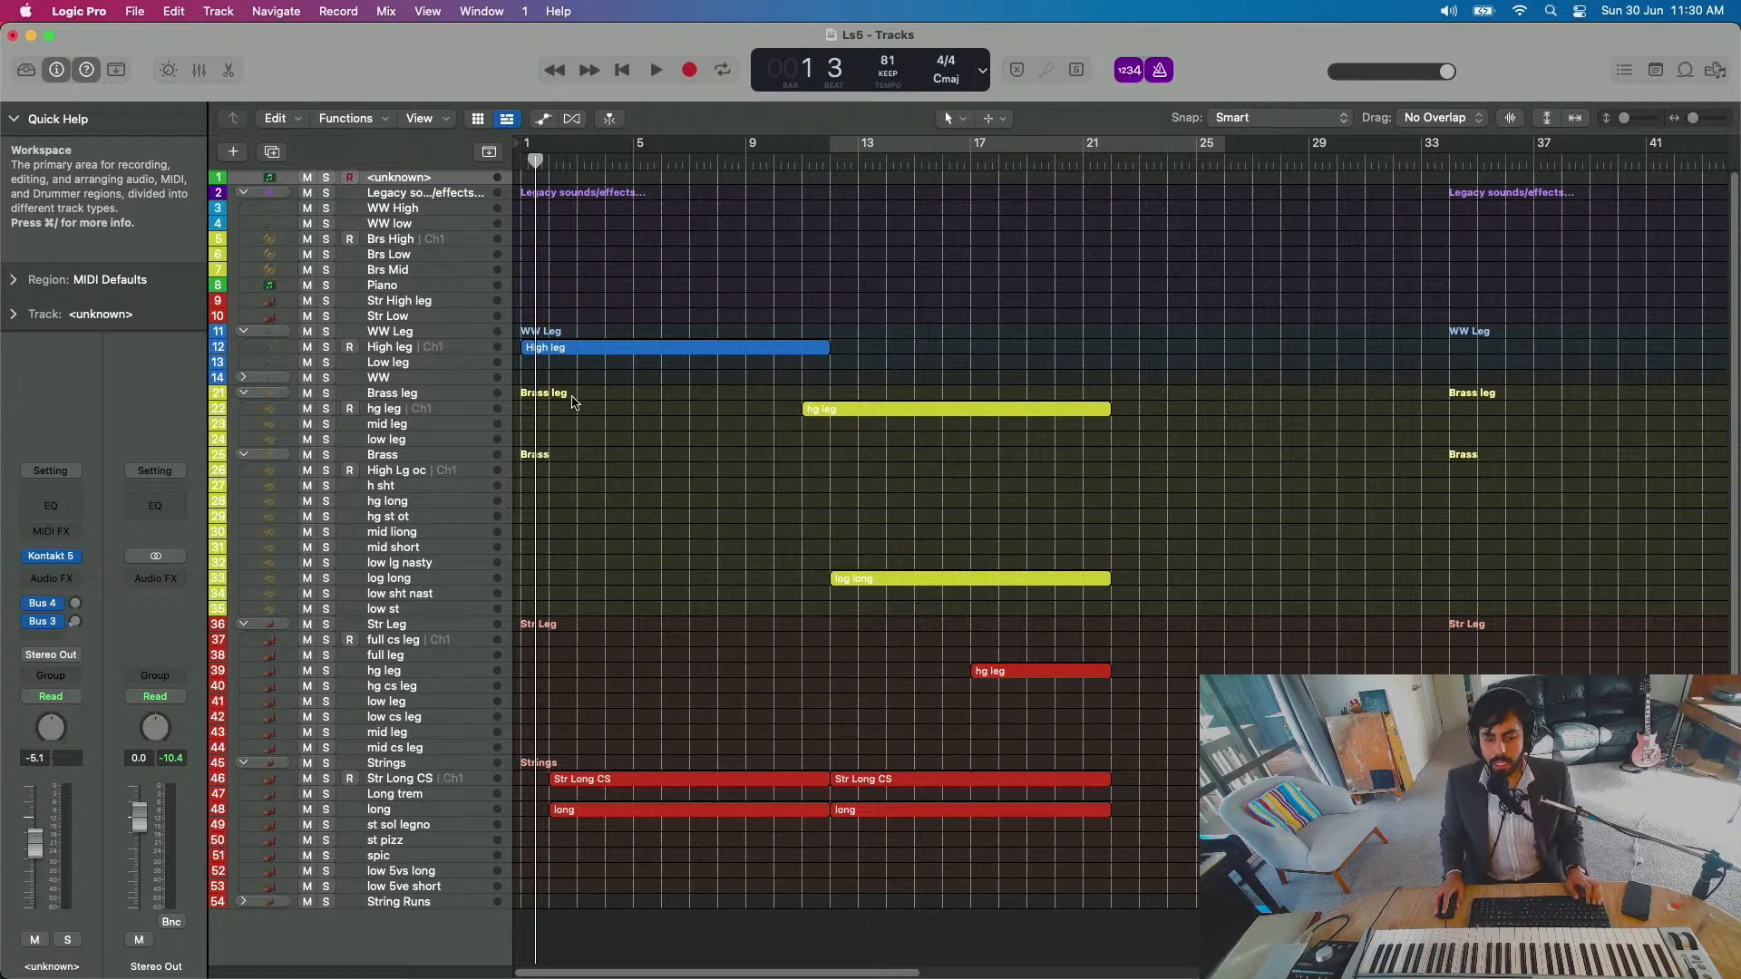
Step: Move all the recorded regions one bar later
key(space)
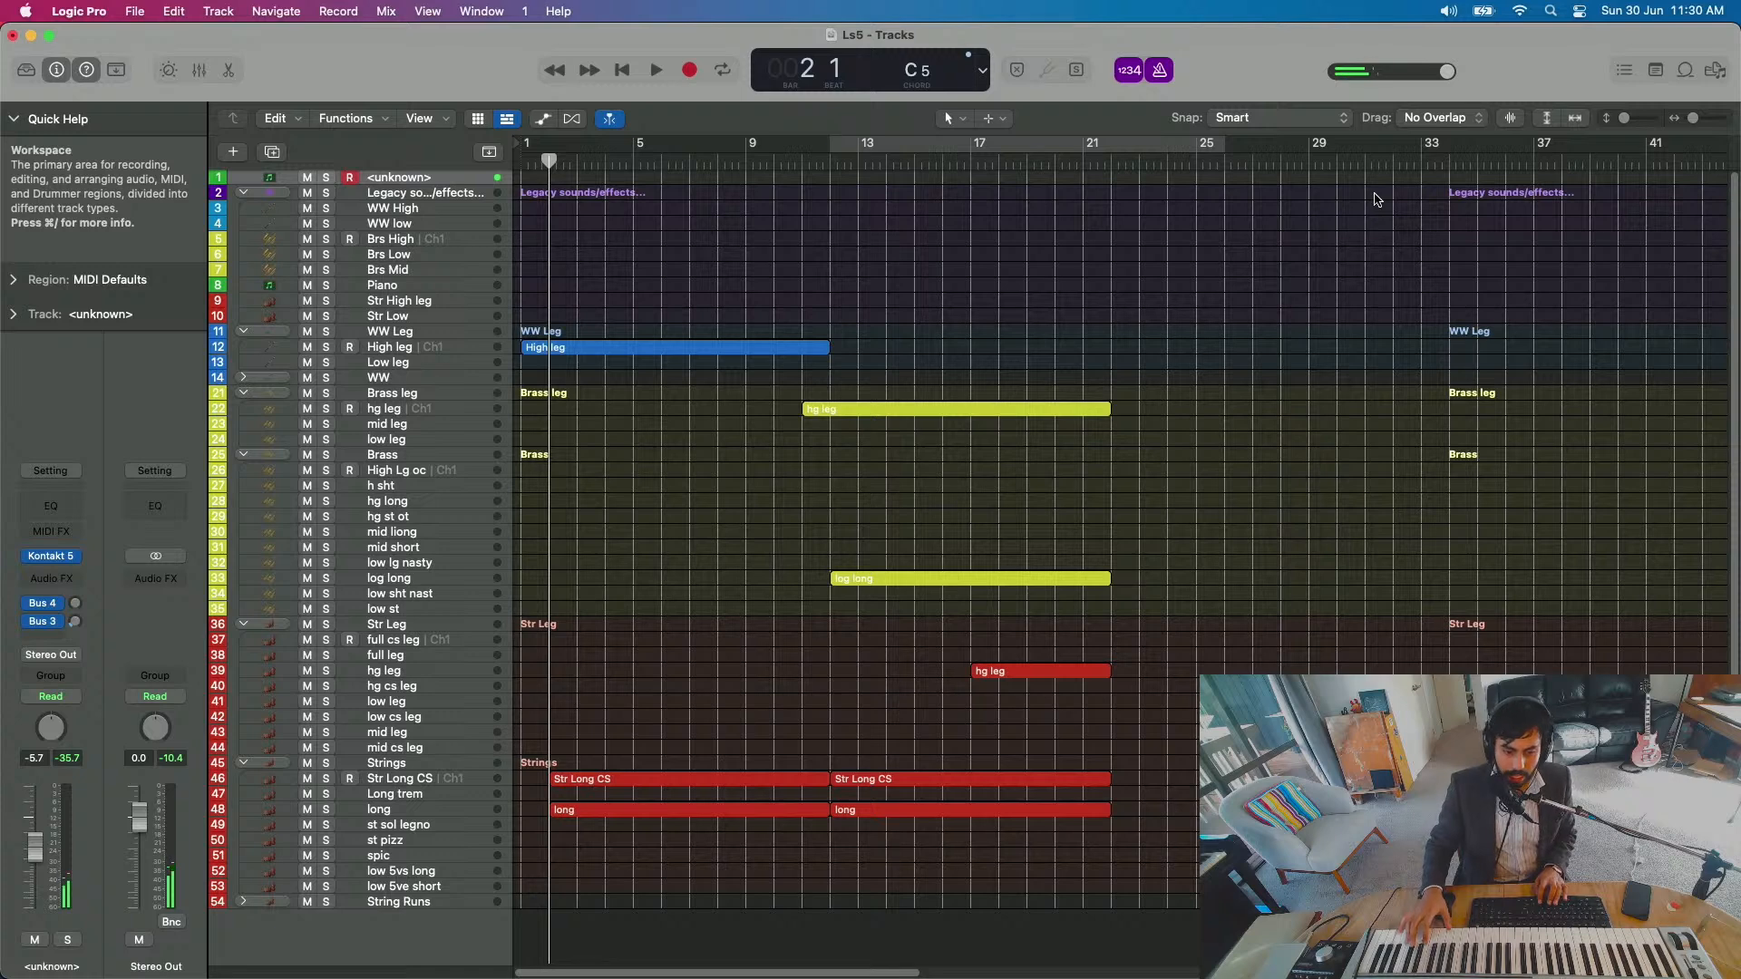
key(super+a)
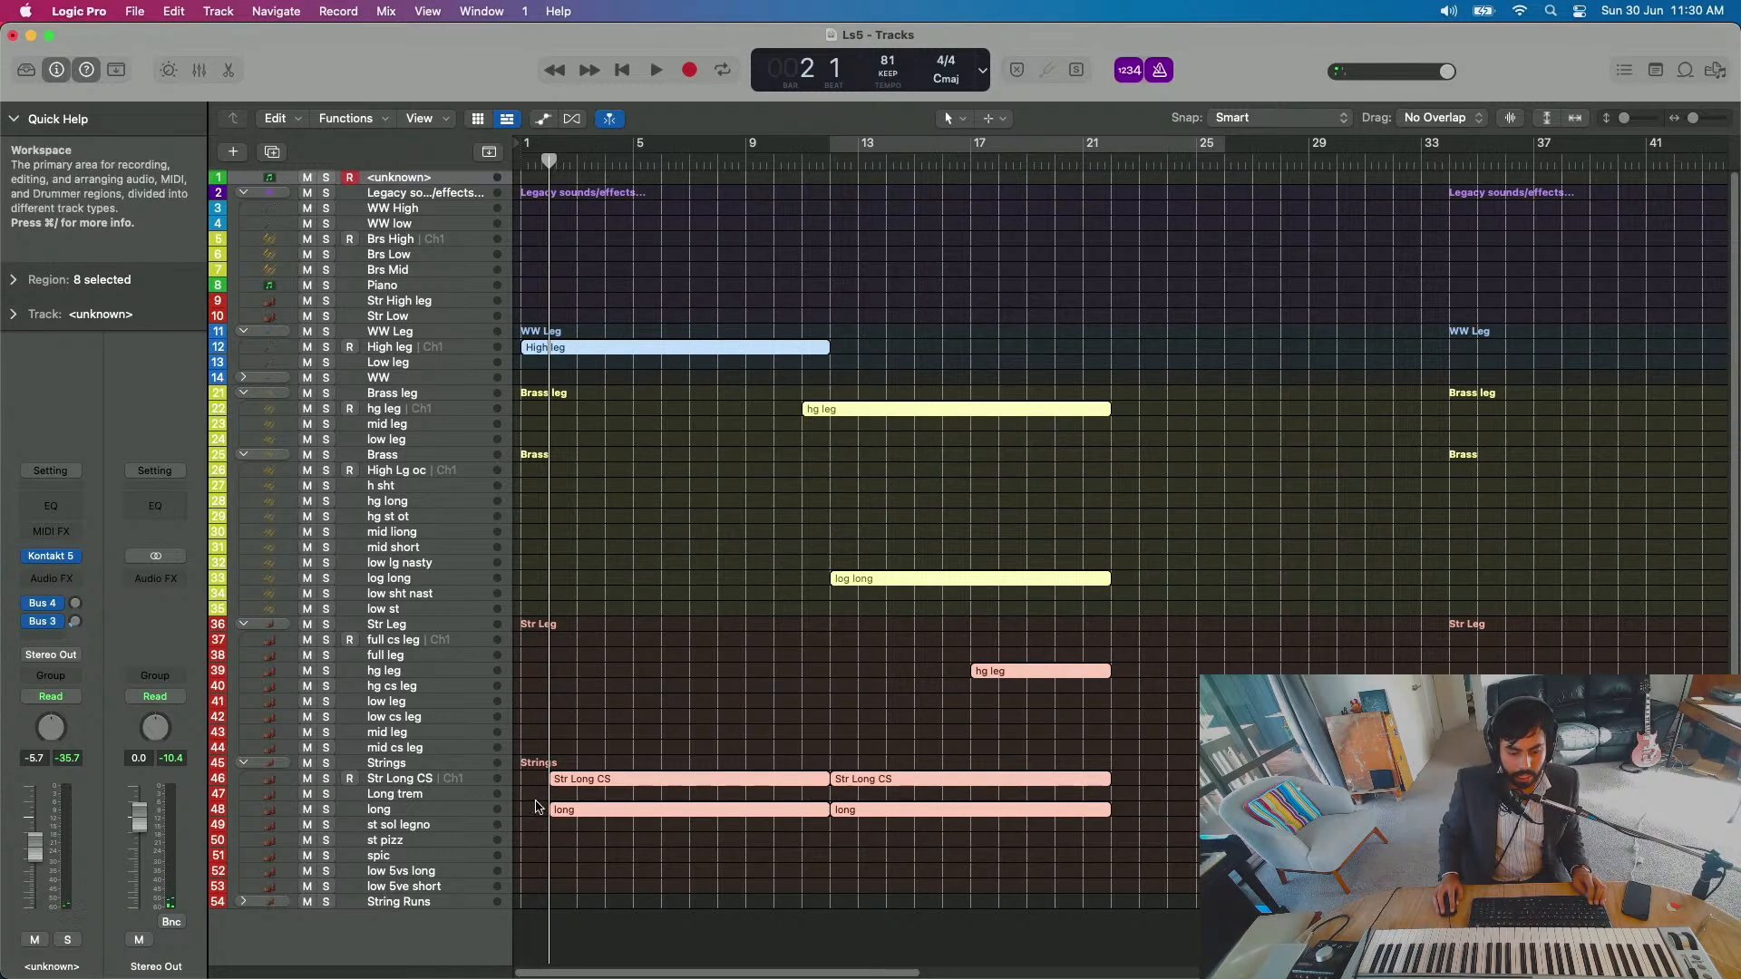
drag(563, 787, 592, 789)
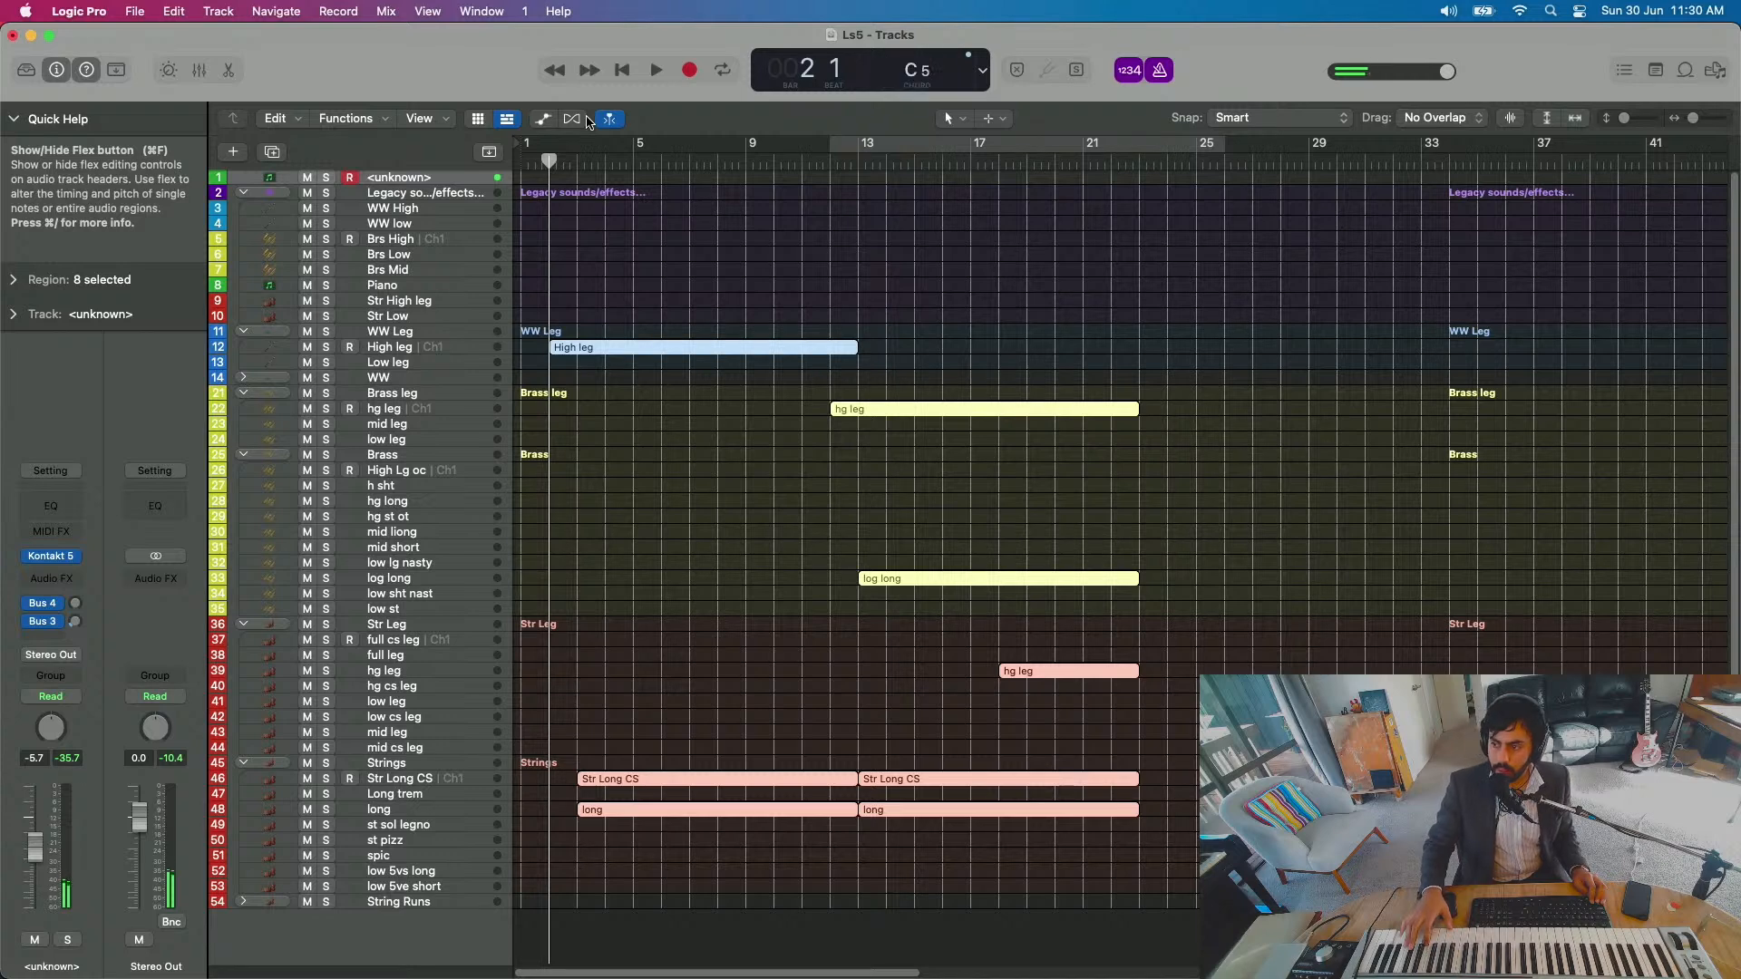
Step: Try recording a part on the <unknown> track up to about bar 13 beat 2, and undo the take
key(r)
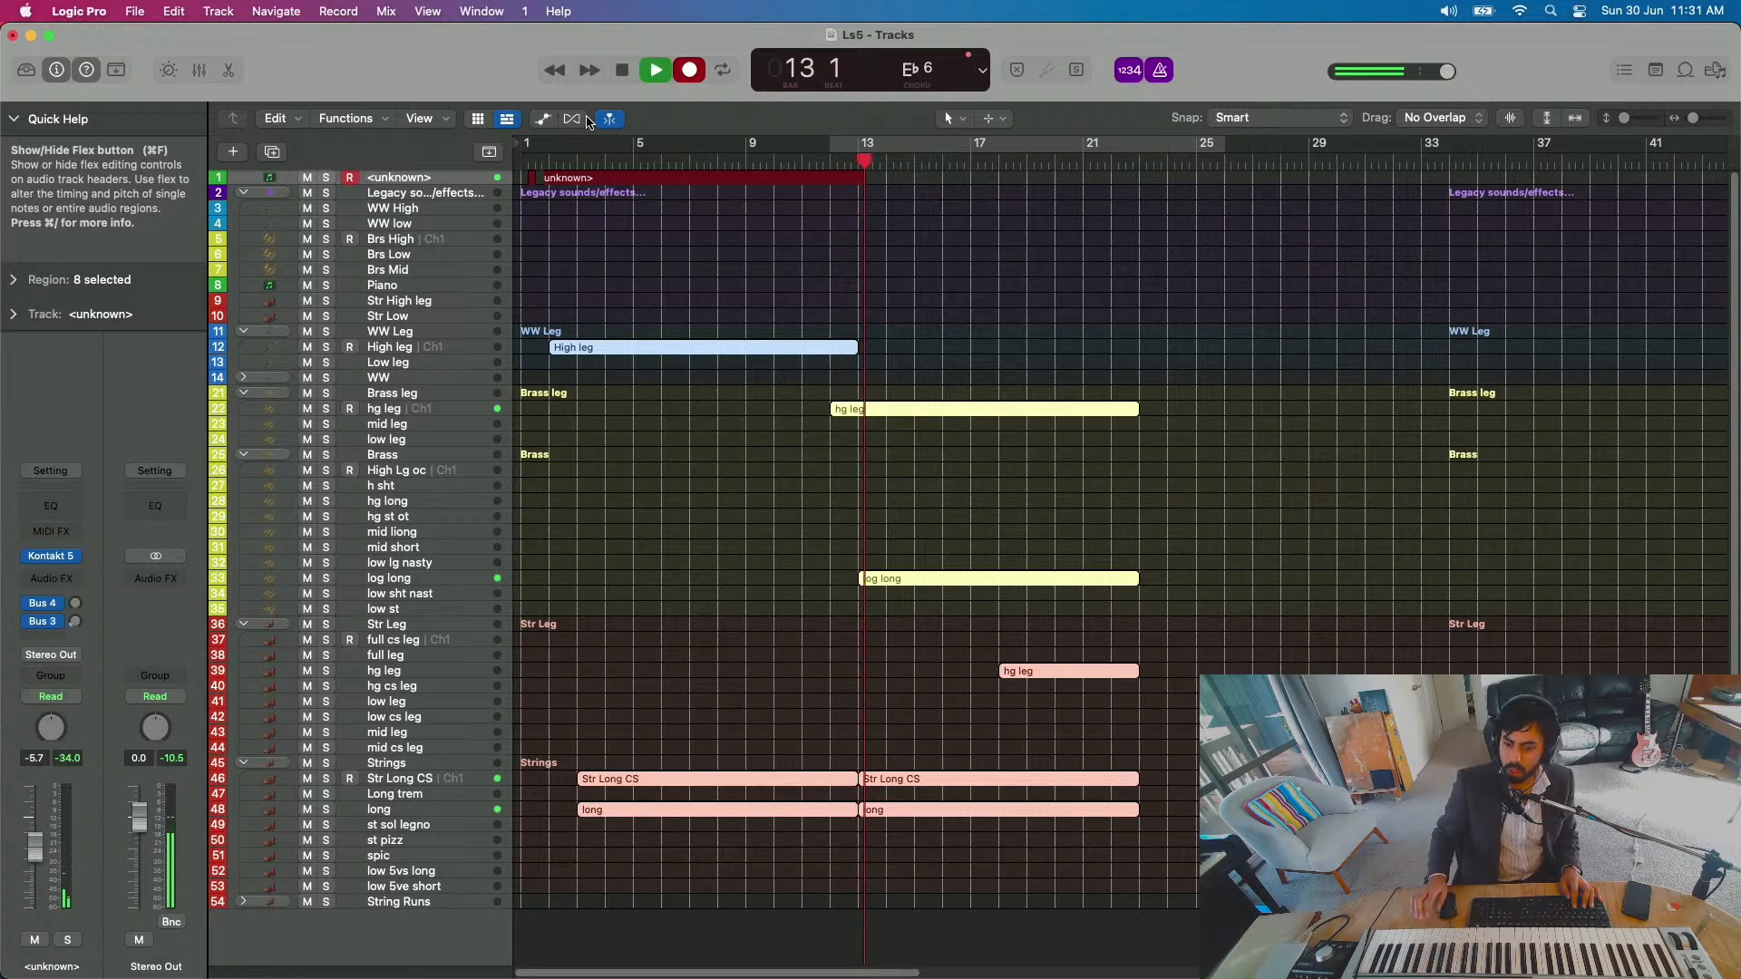
key(space)
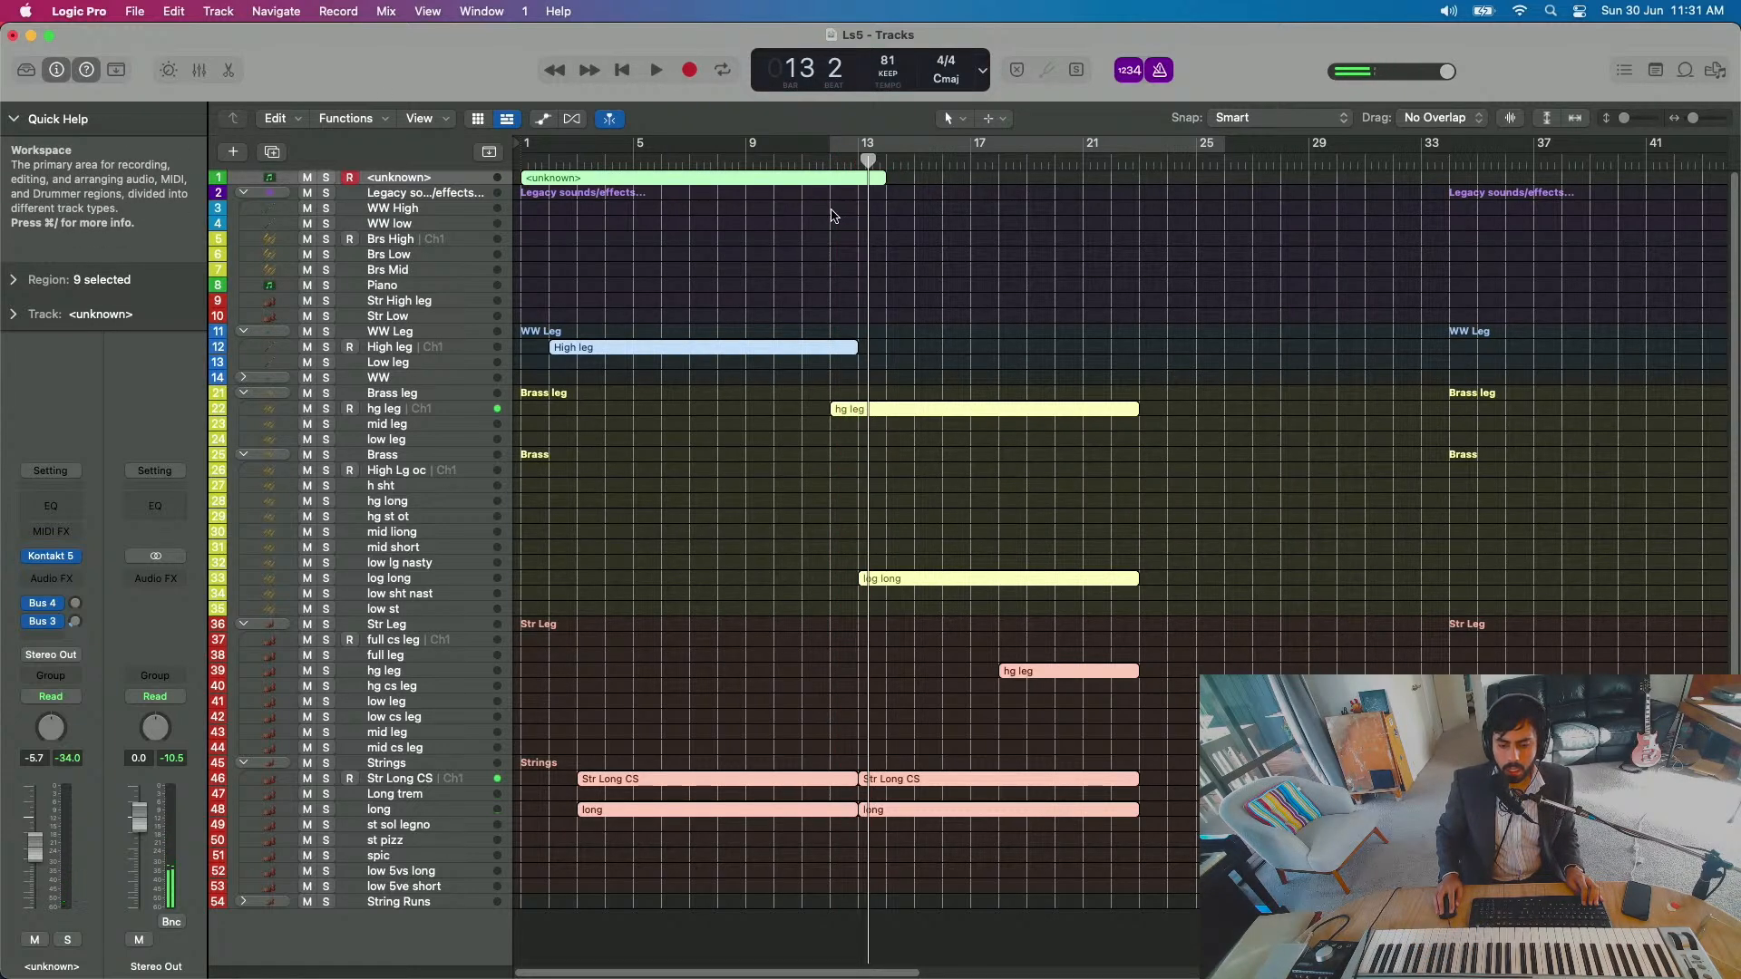
key(super+z)
Step: Record a short two-bar pattern on the <unknown> track from bar 2 to about the end of bar 3
click(636, 72)
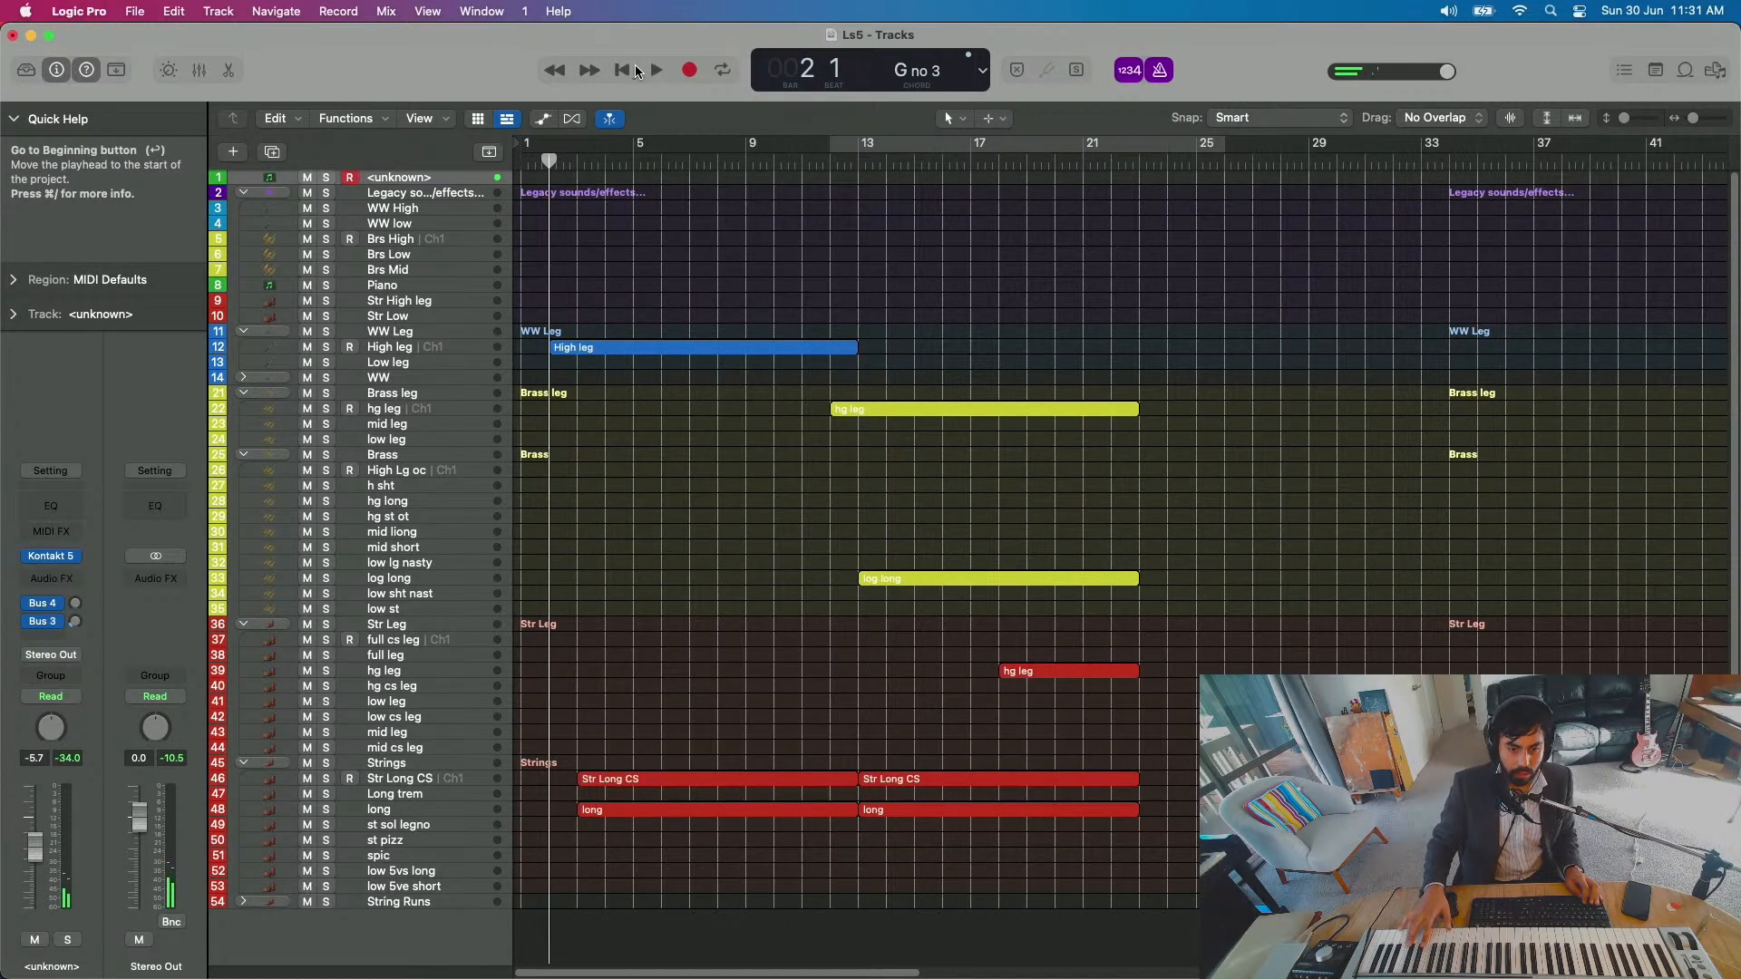
key(r)
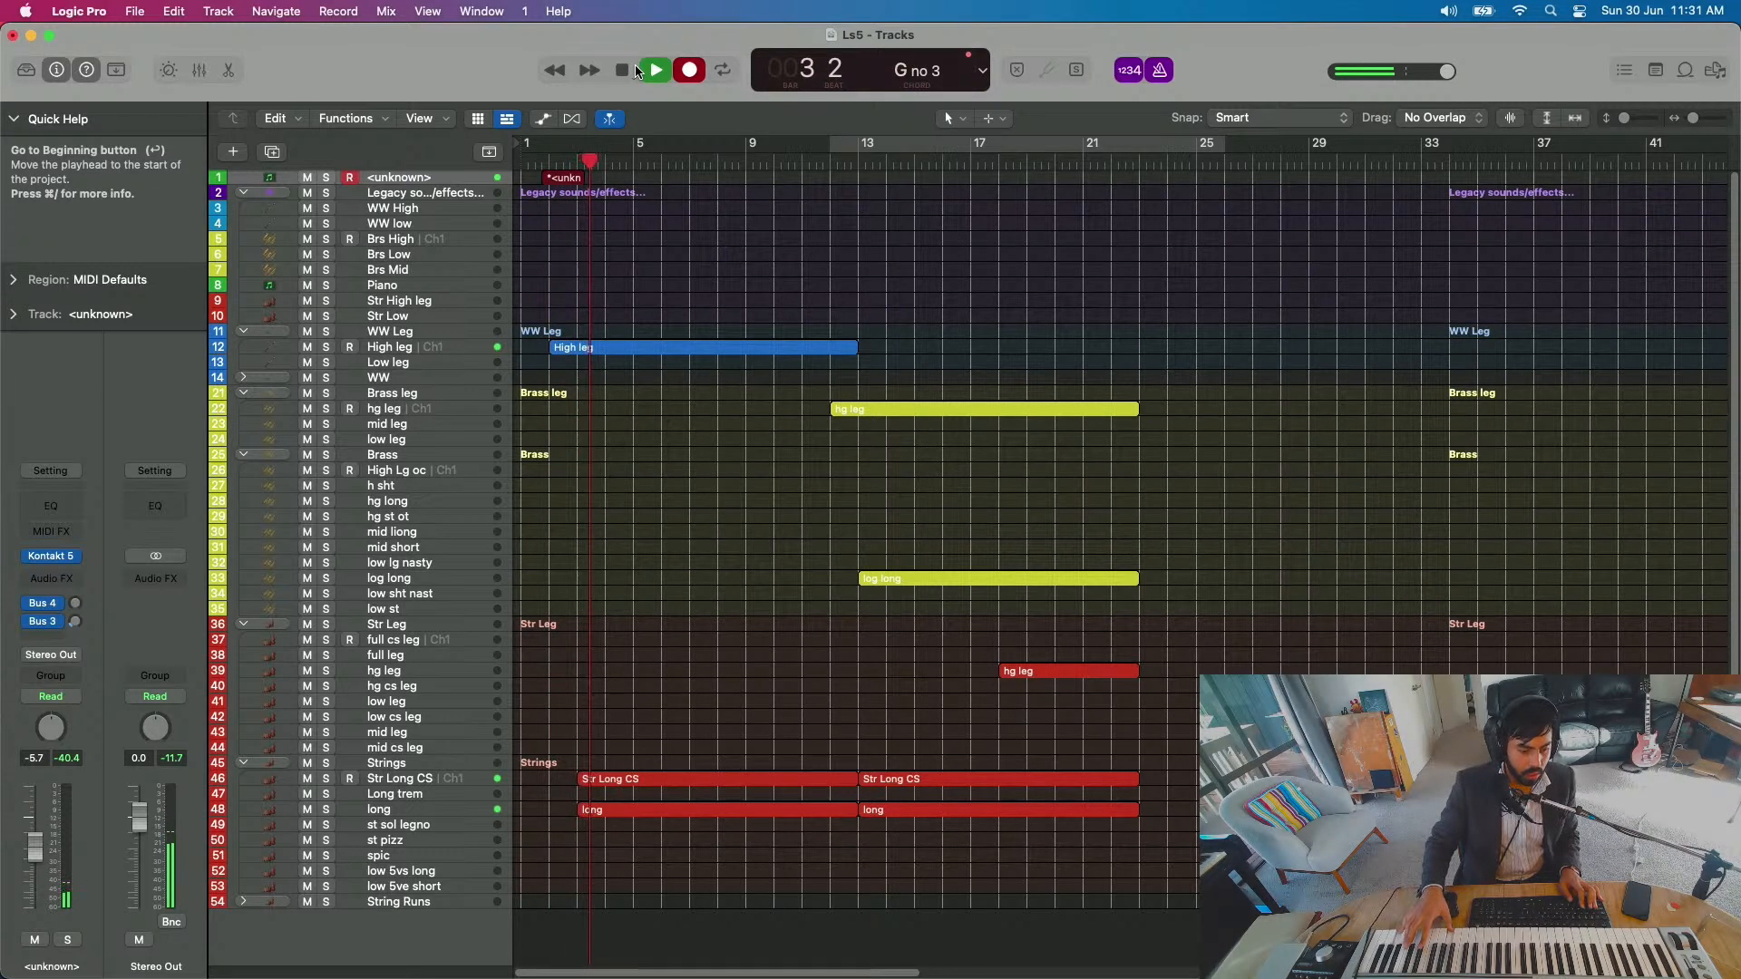
click(635, 70)
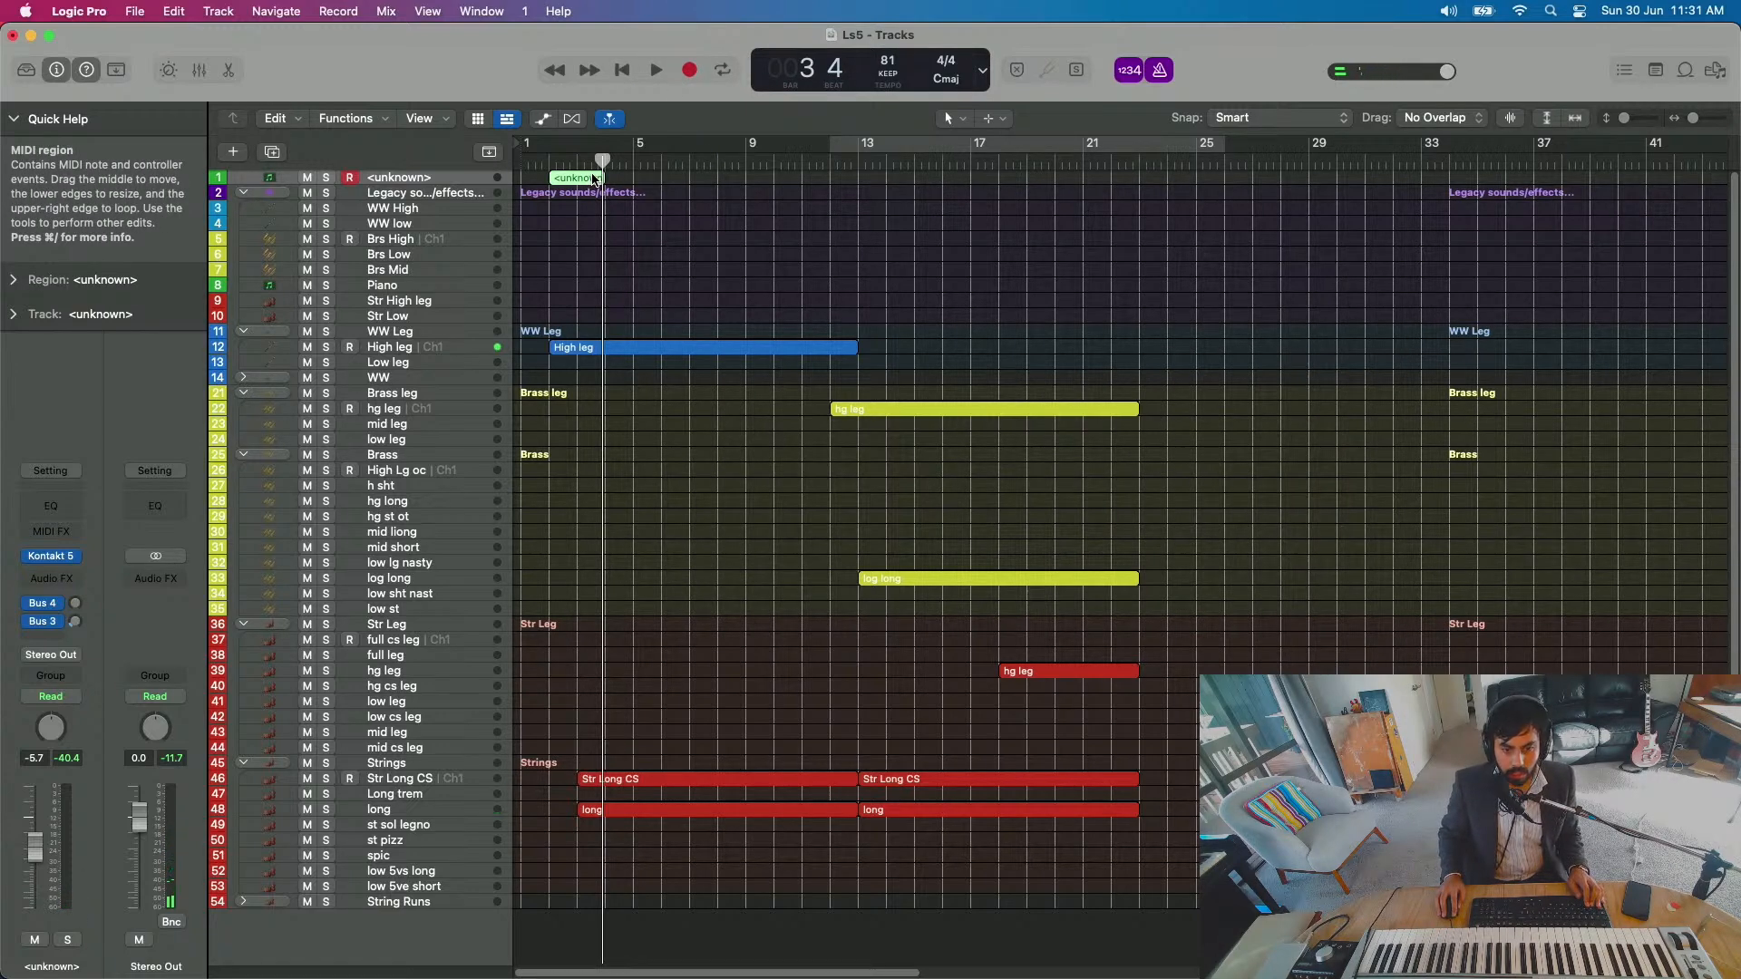
Step: Review the <unknown> region in the Piano Roll and loop it until bar 23 in the arrangement
double_click(594, 179)
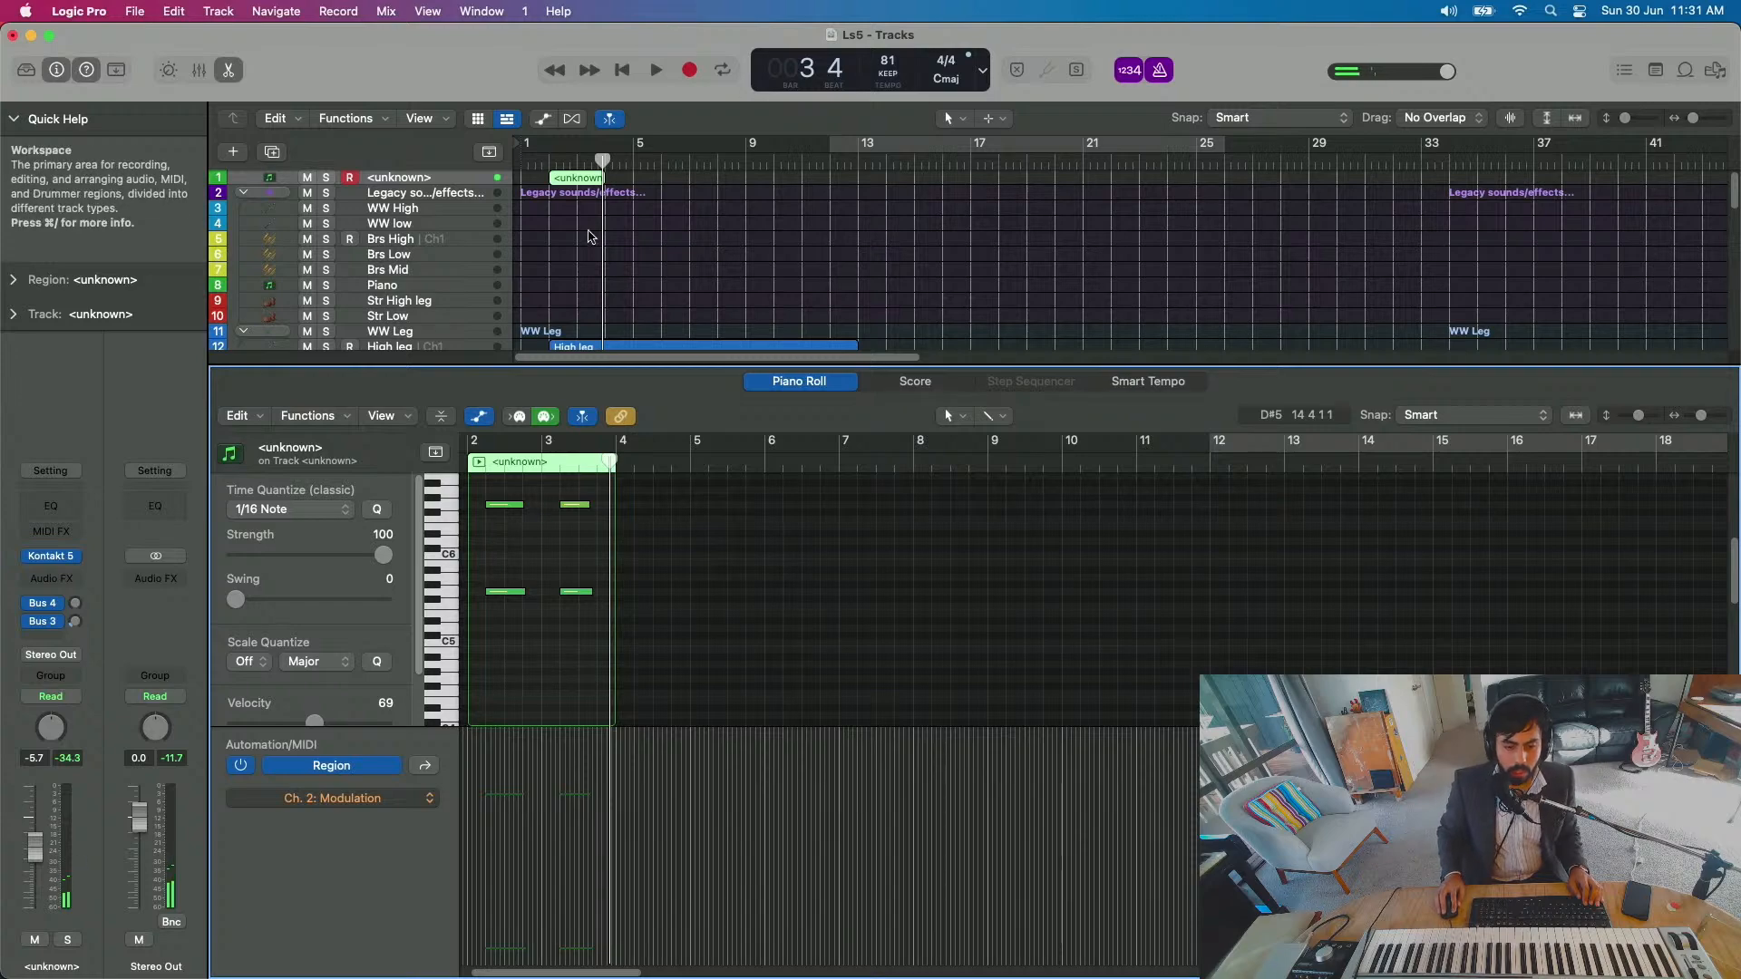
click(229, 70)
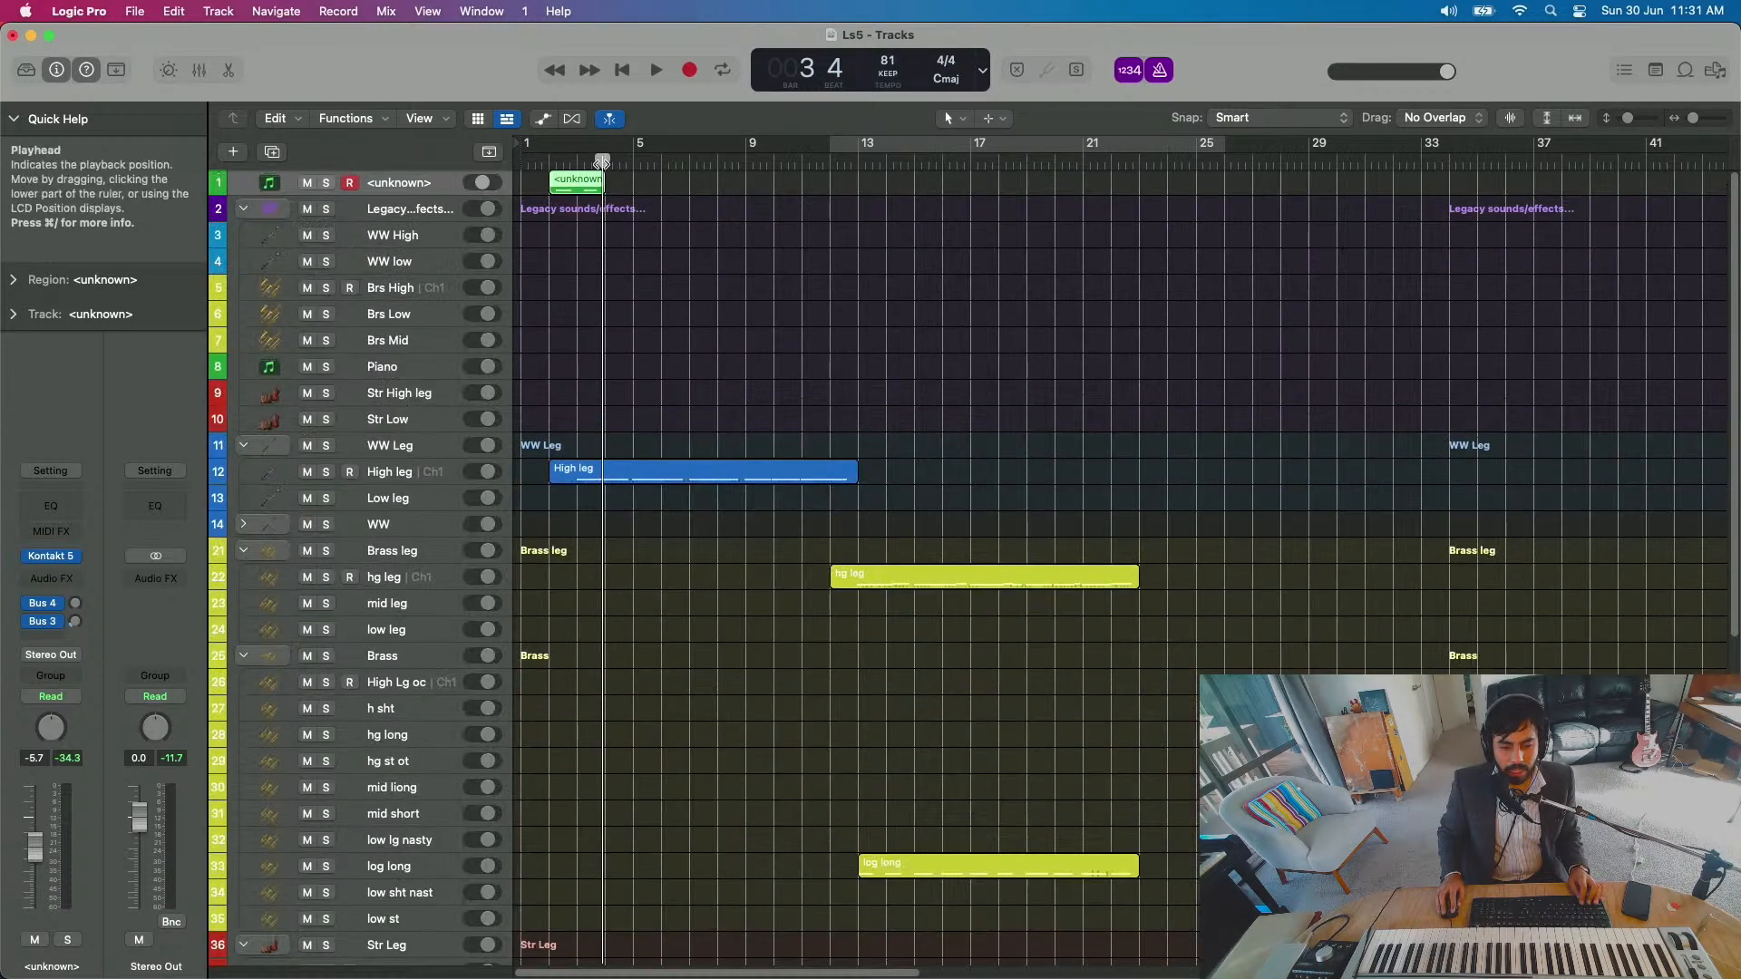
drag(605, 174, 1135, 237)
Step: Play back the arrangement from bar 1 while looking over the string tracks
key(Return)
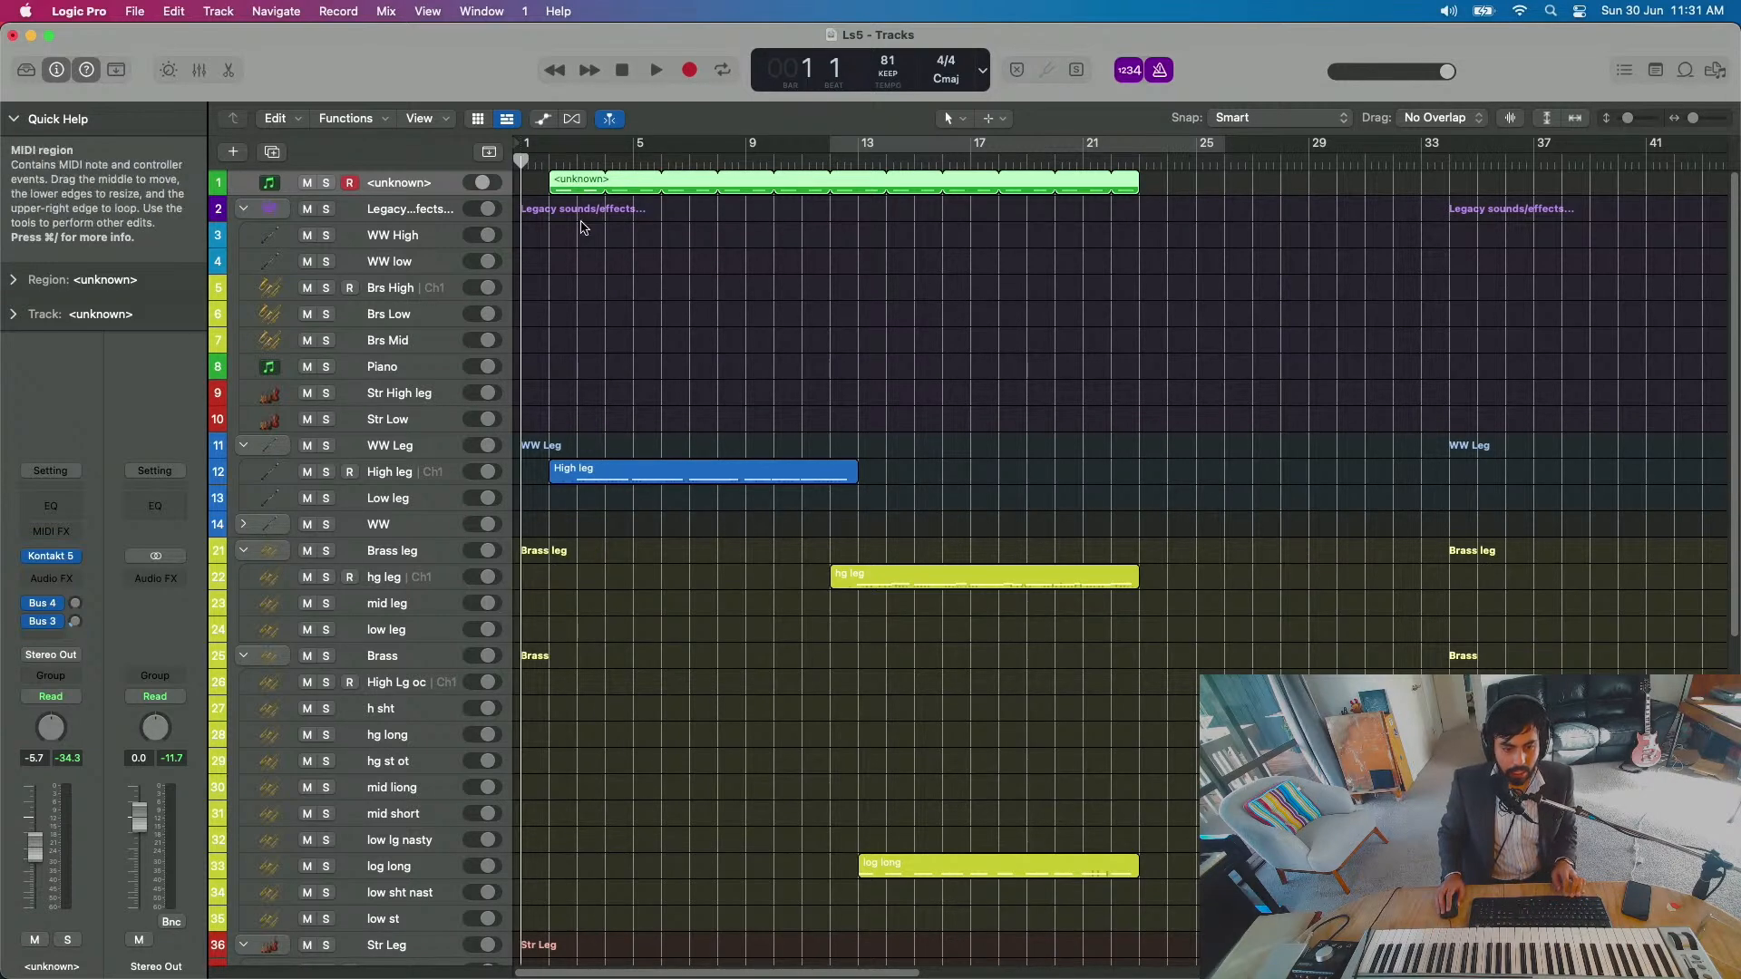
scroll(412, 362, down, 4)
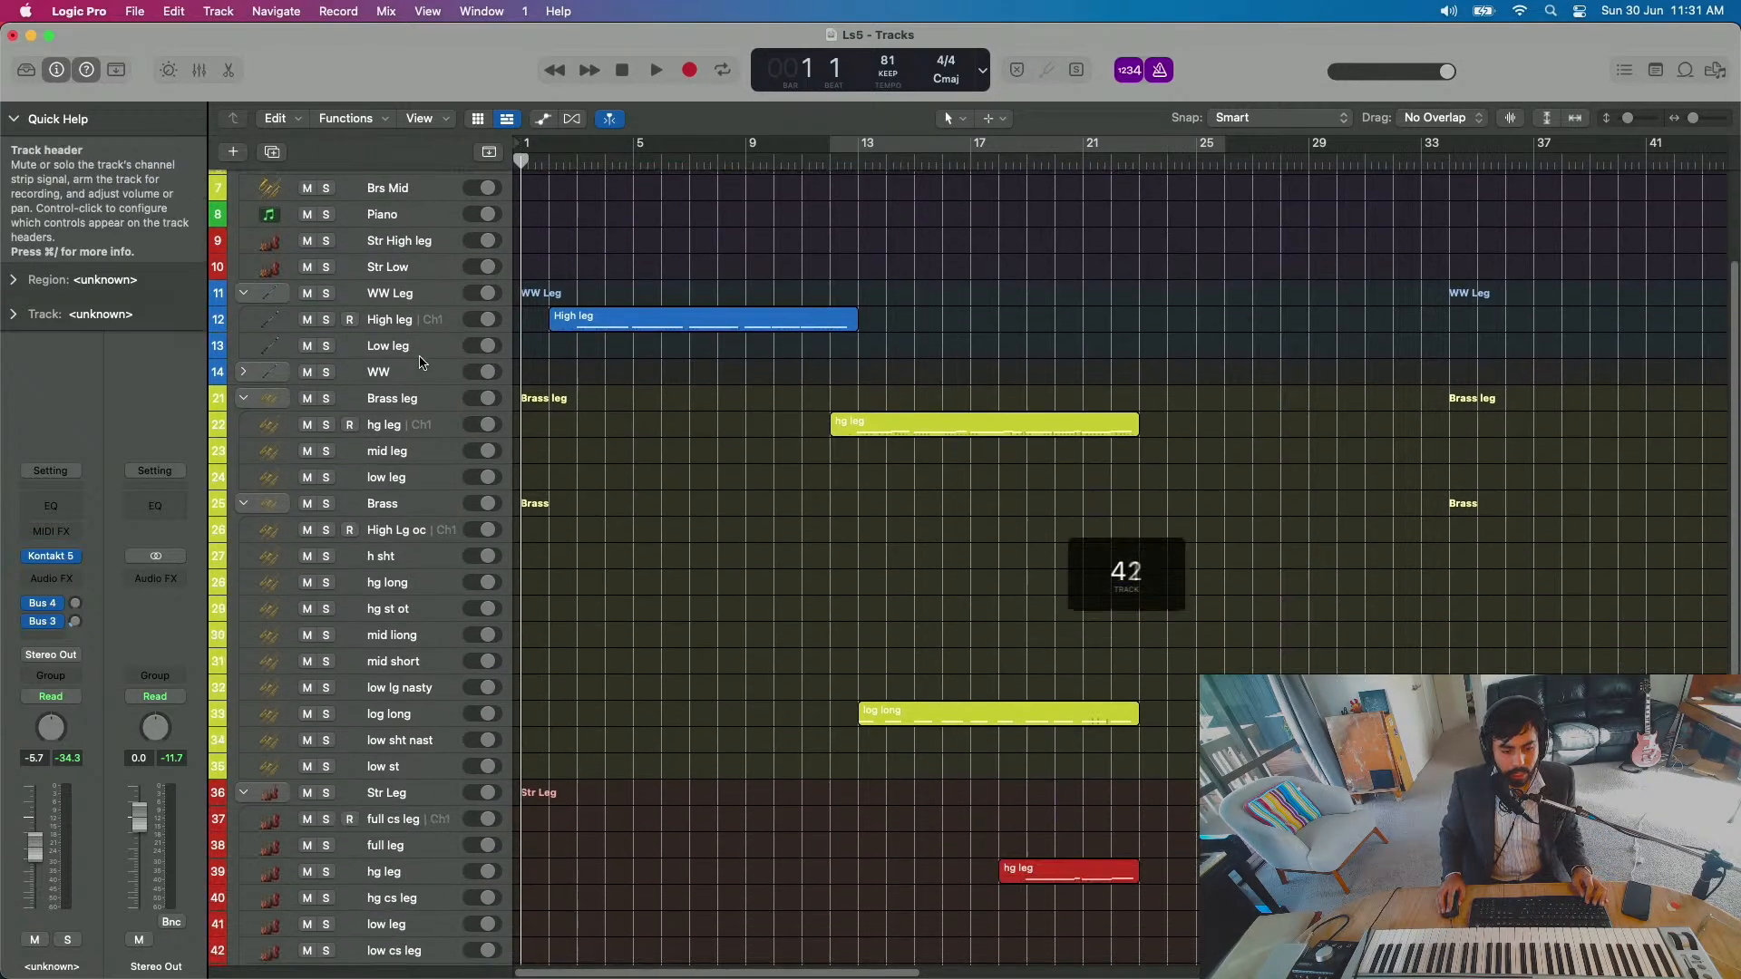
scroll(423, 359, up, 4)
key(space)
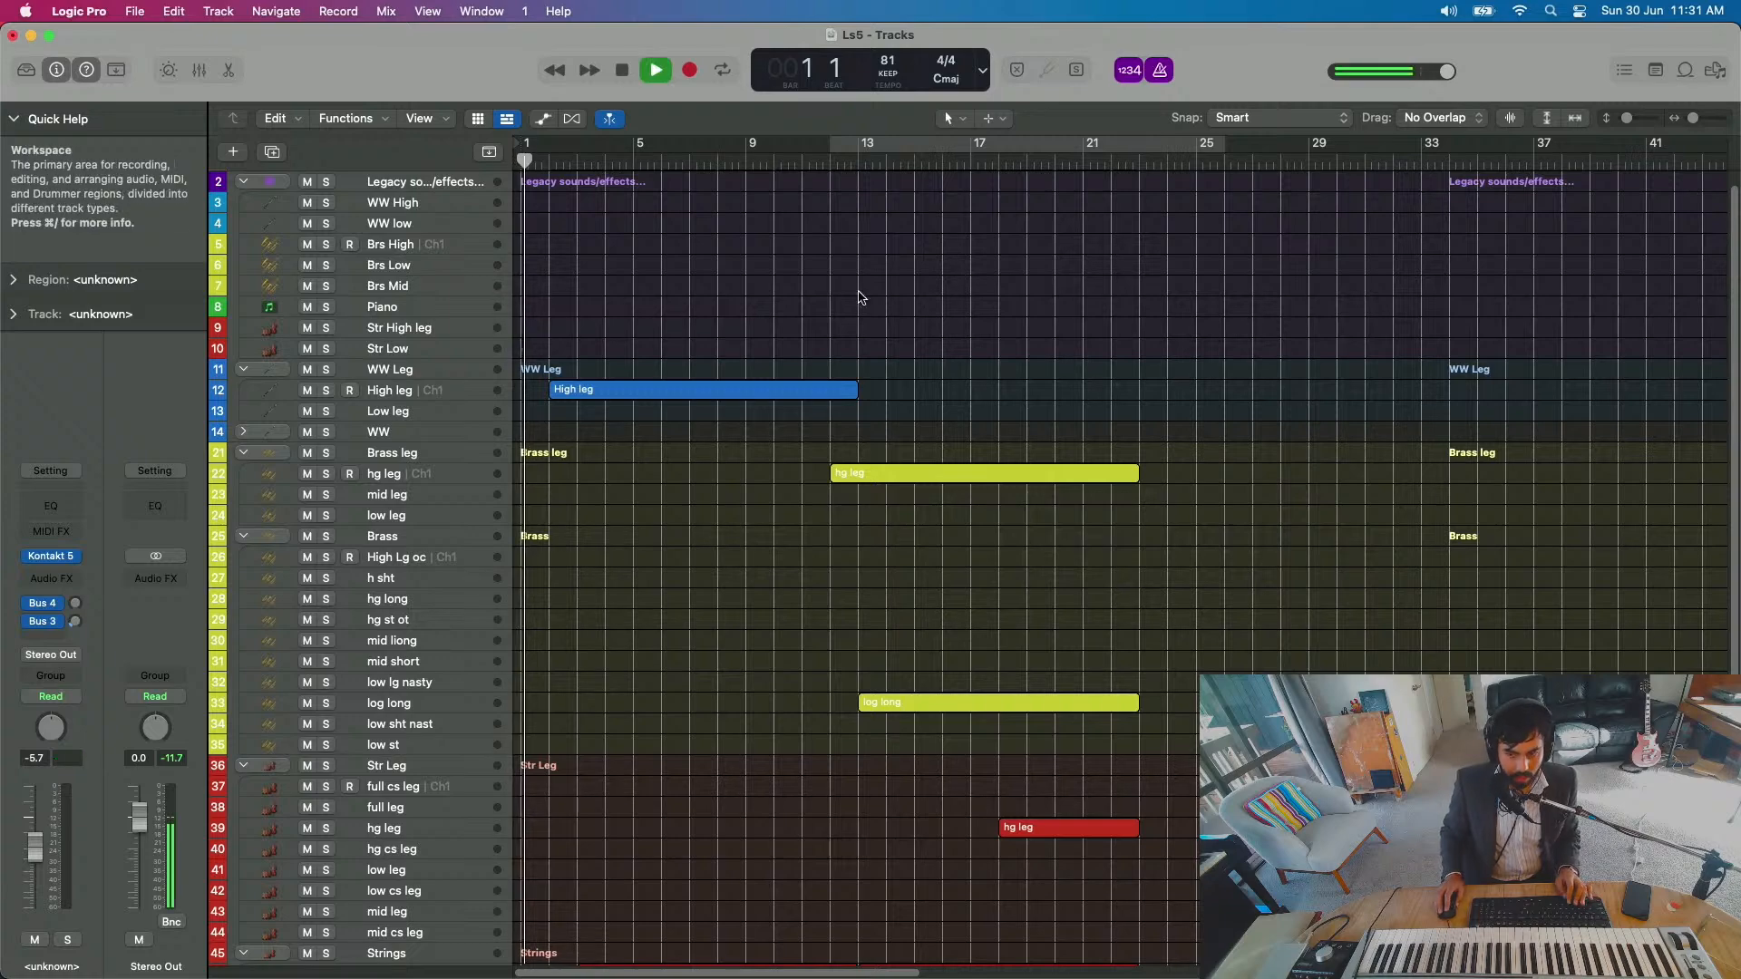
scroll(783, 615, down, 5)
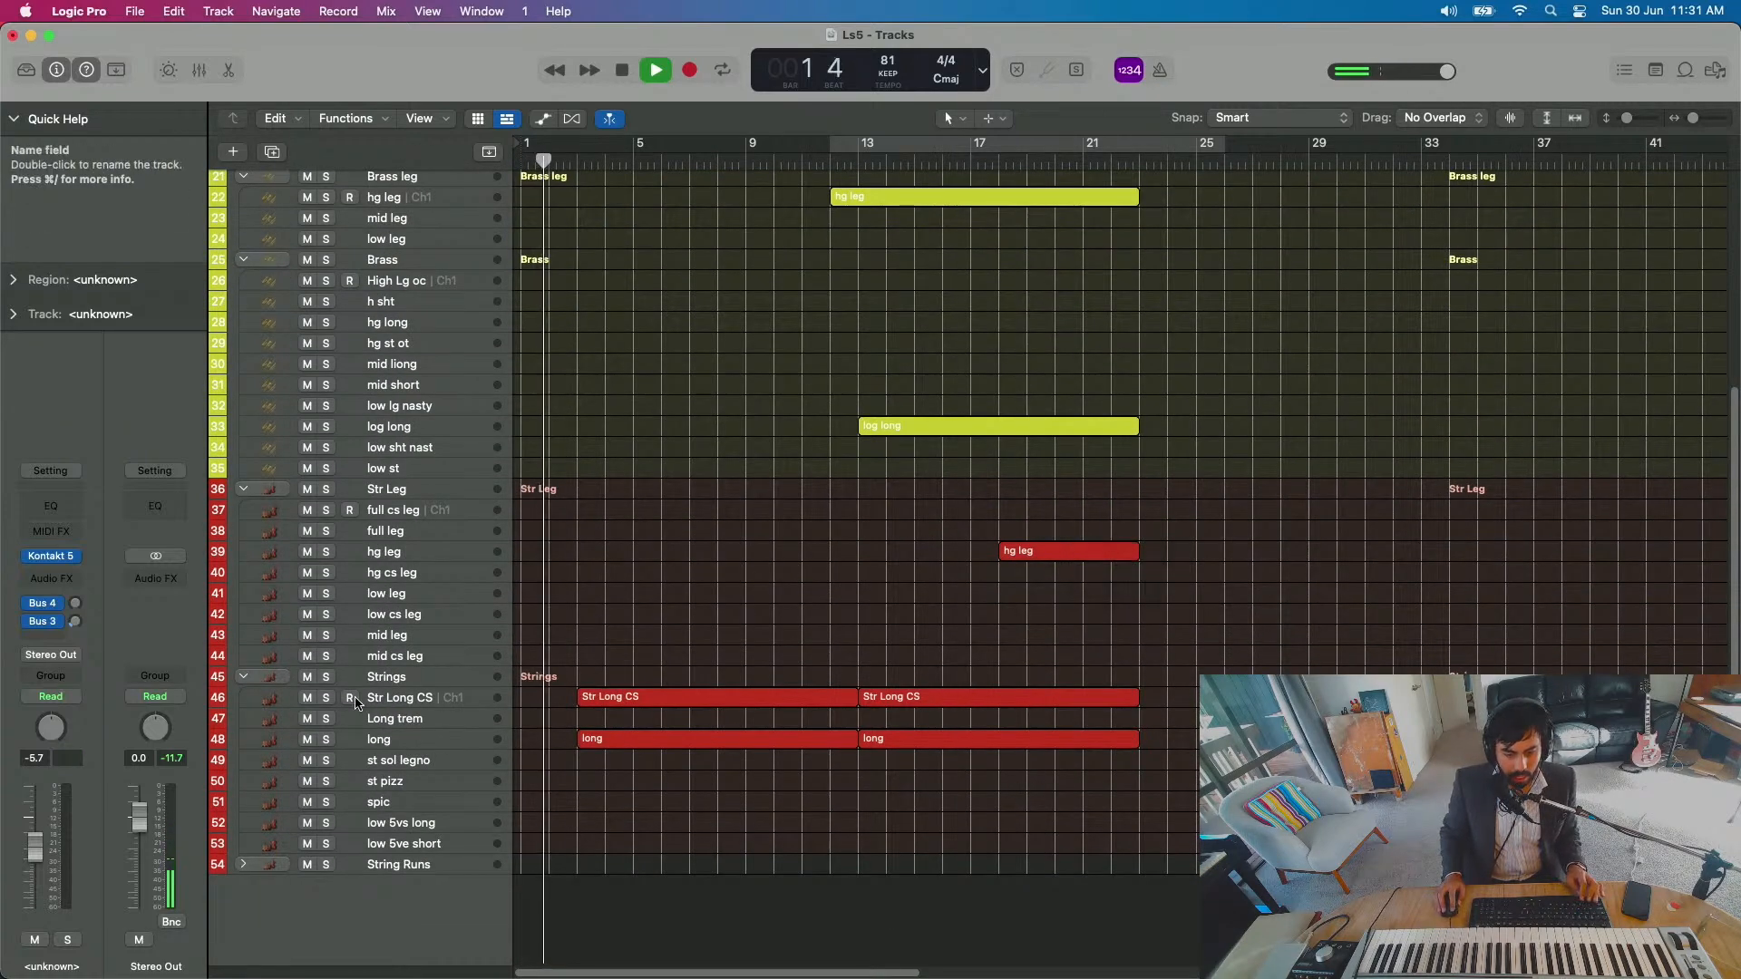
Step: Copy the second long strings region to the low 5vs long track at bar 13 and mute the original
click(406, 828)
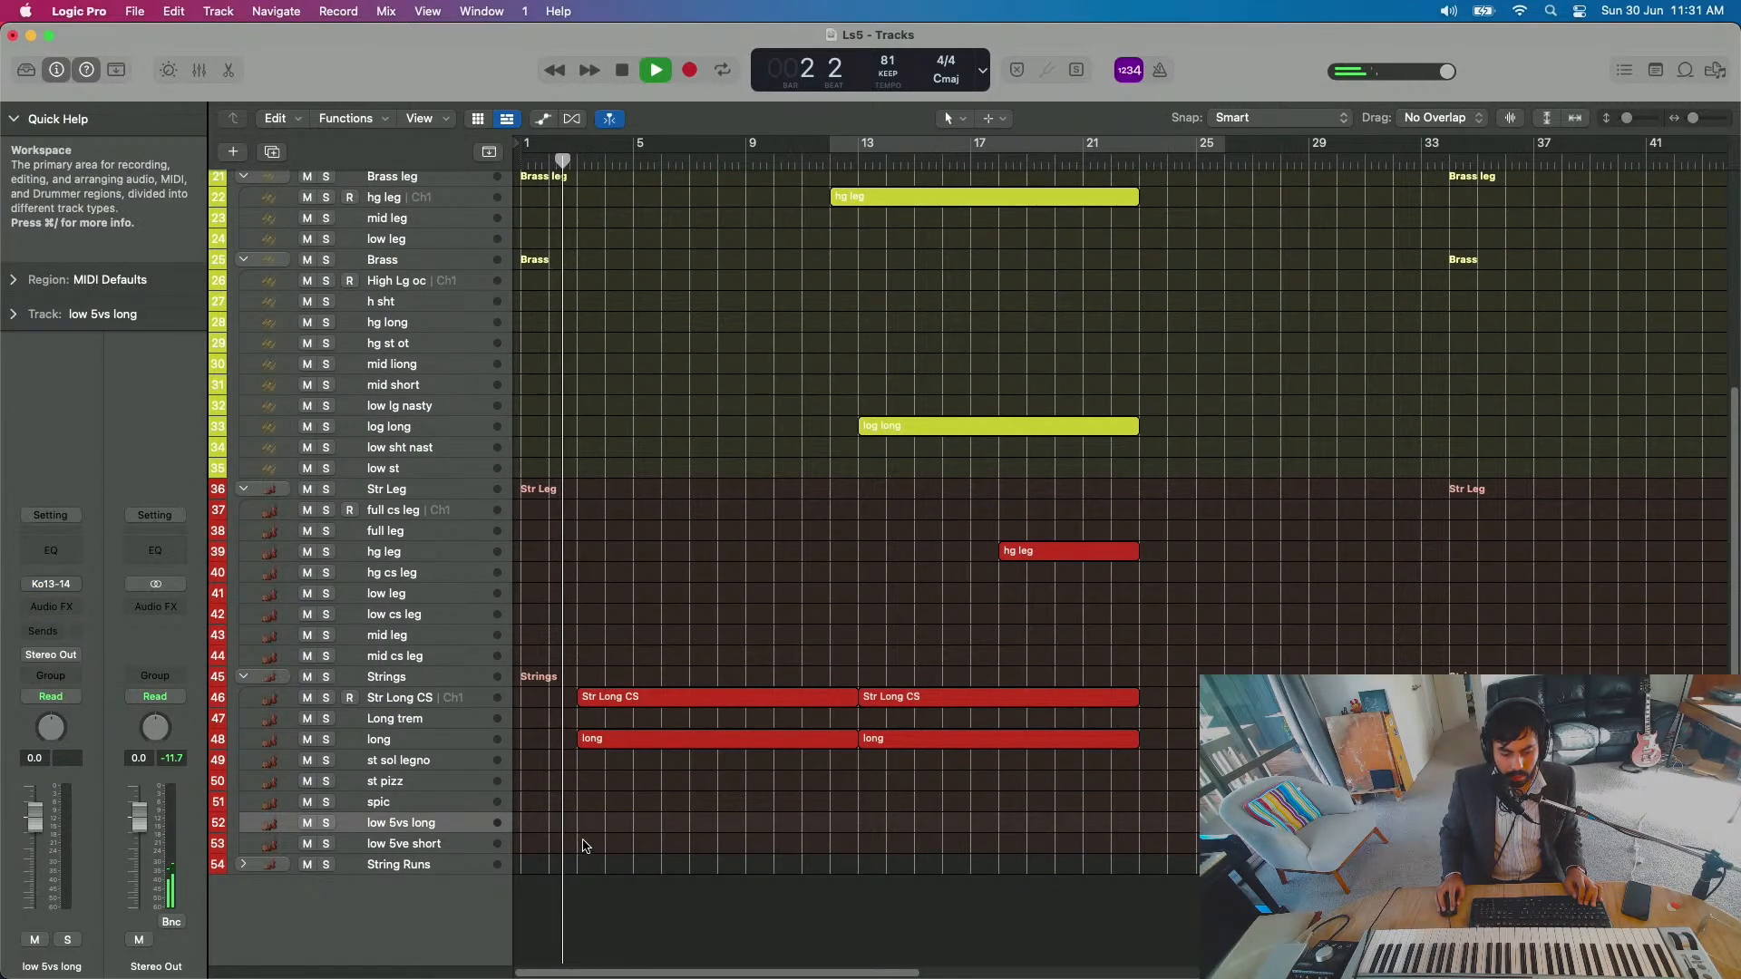
key(space)
click(856, 166)
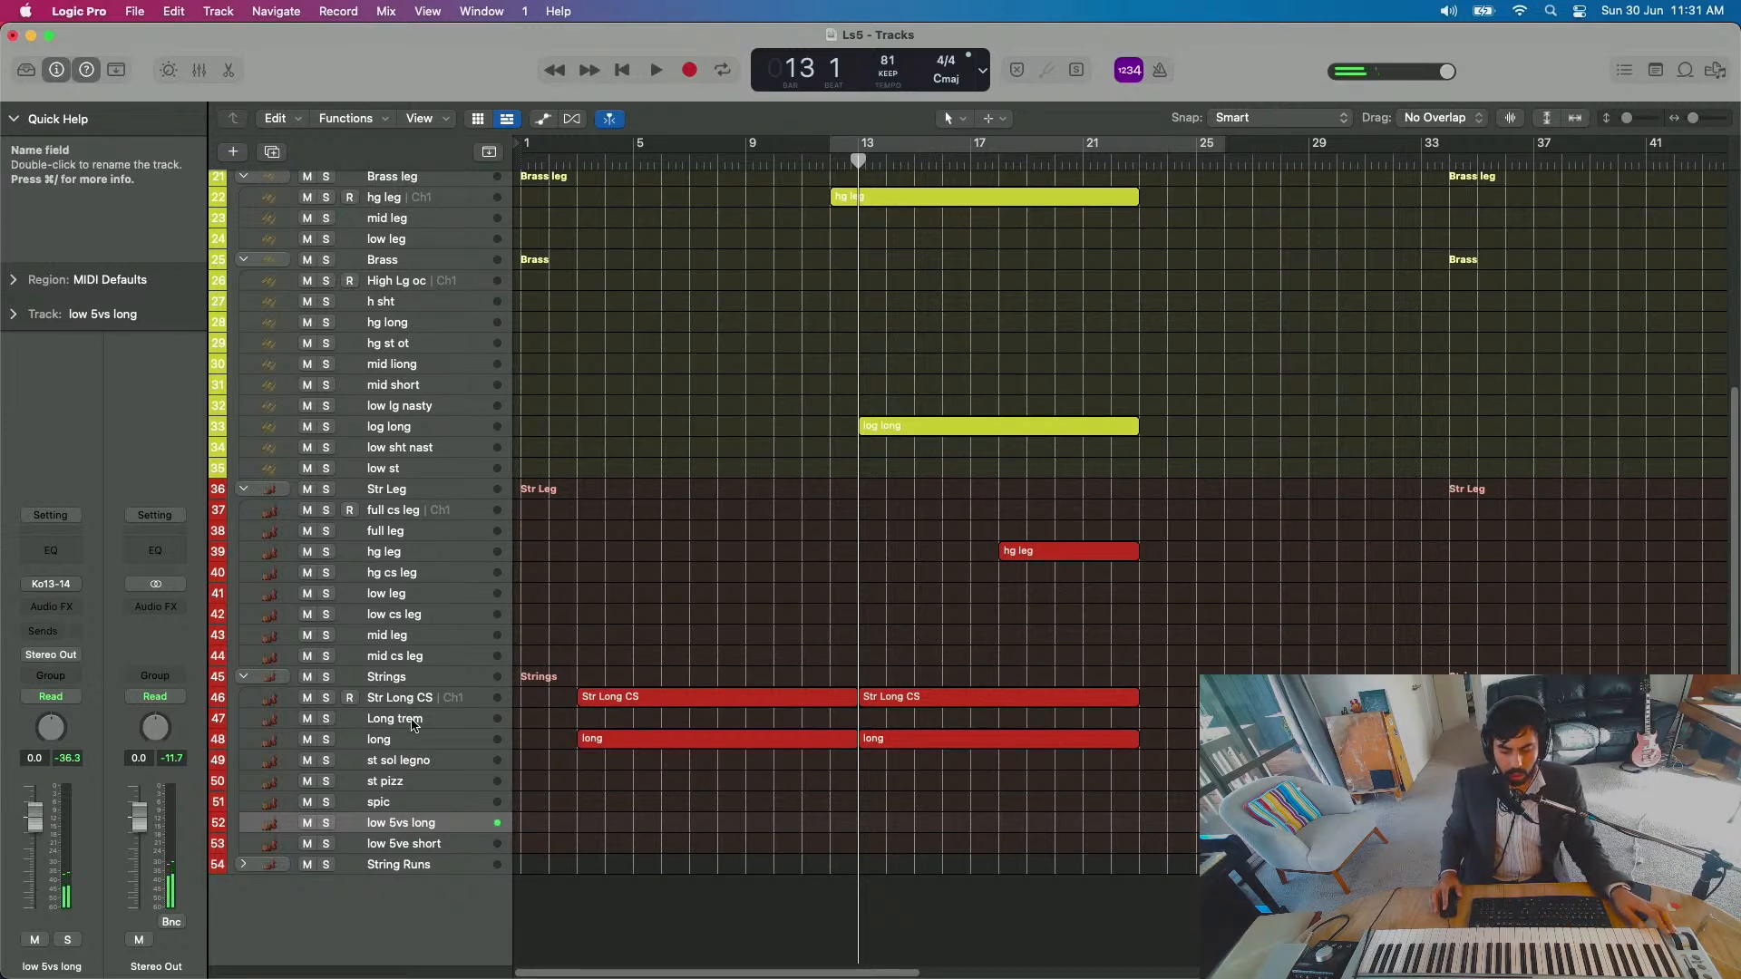
drag(909, 738, 914, 823)
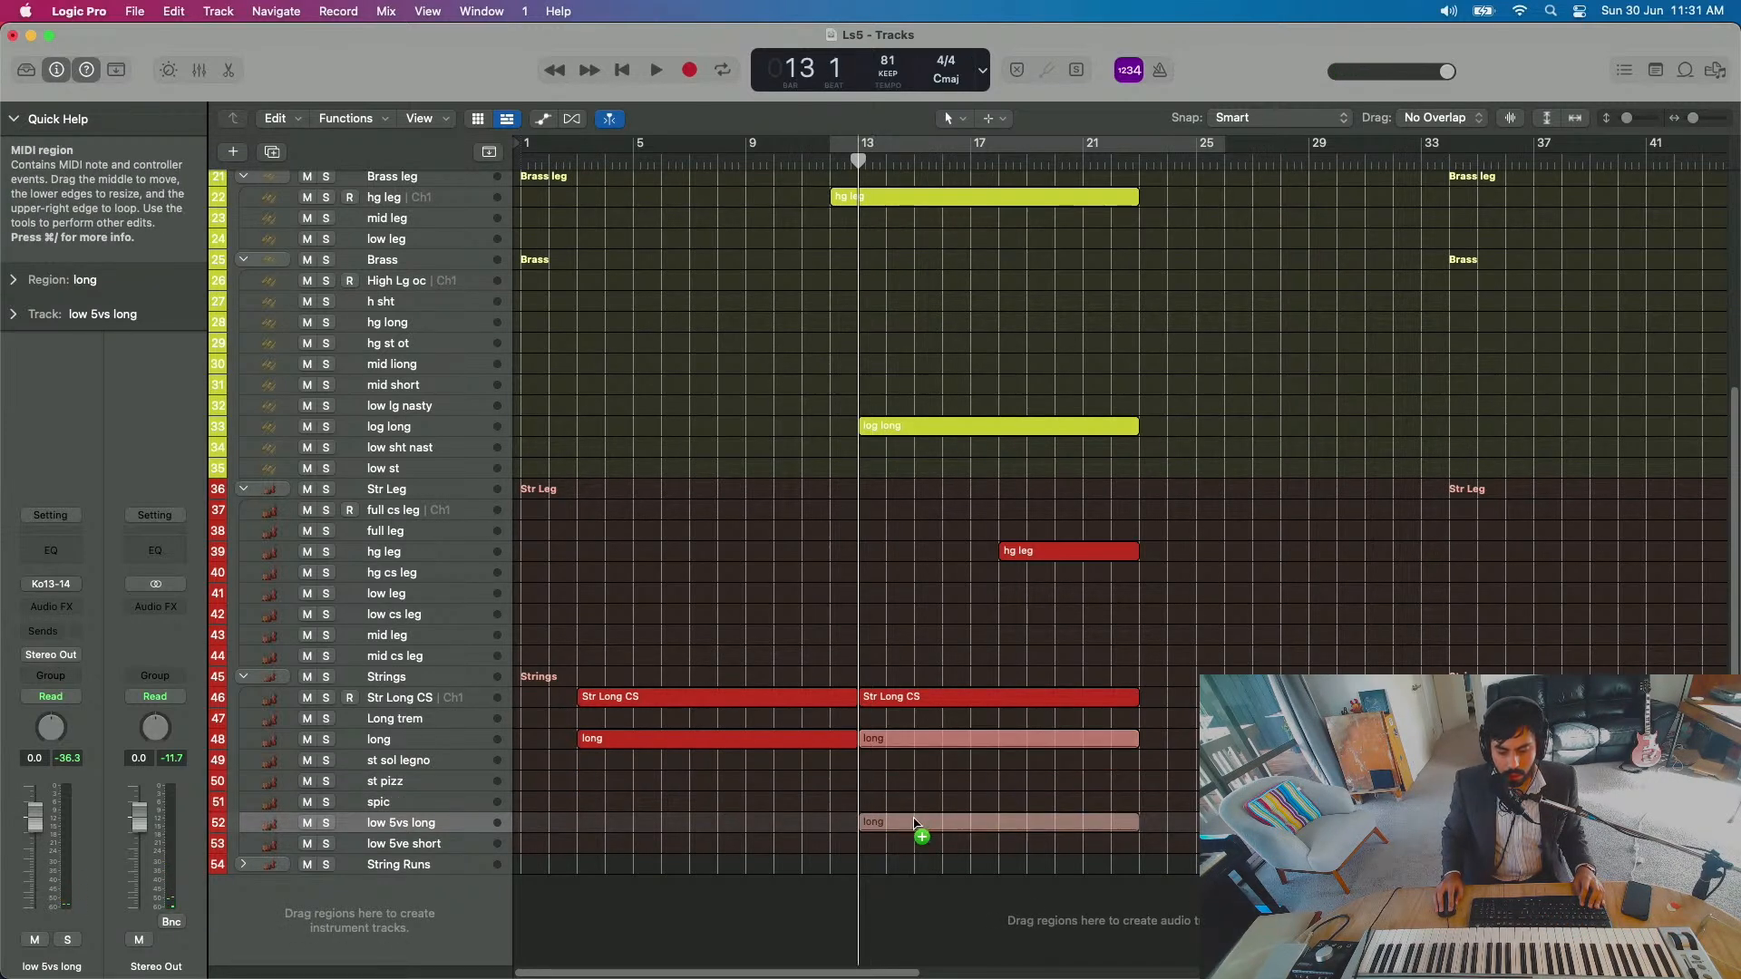
drag(1040, 741, 1039, 741)
click(933, 769)
click(947, 741)
key(ctrl+m)
Step: Play back the brass section with the low 5vs long layer from bar 13 to about bar 16 beat 4
key(space)
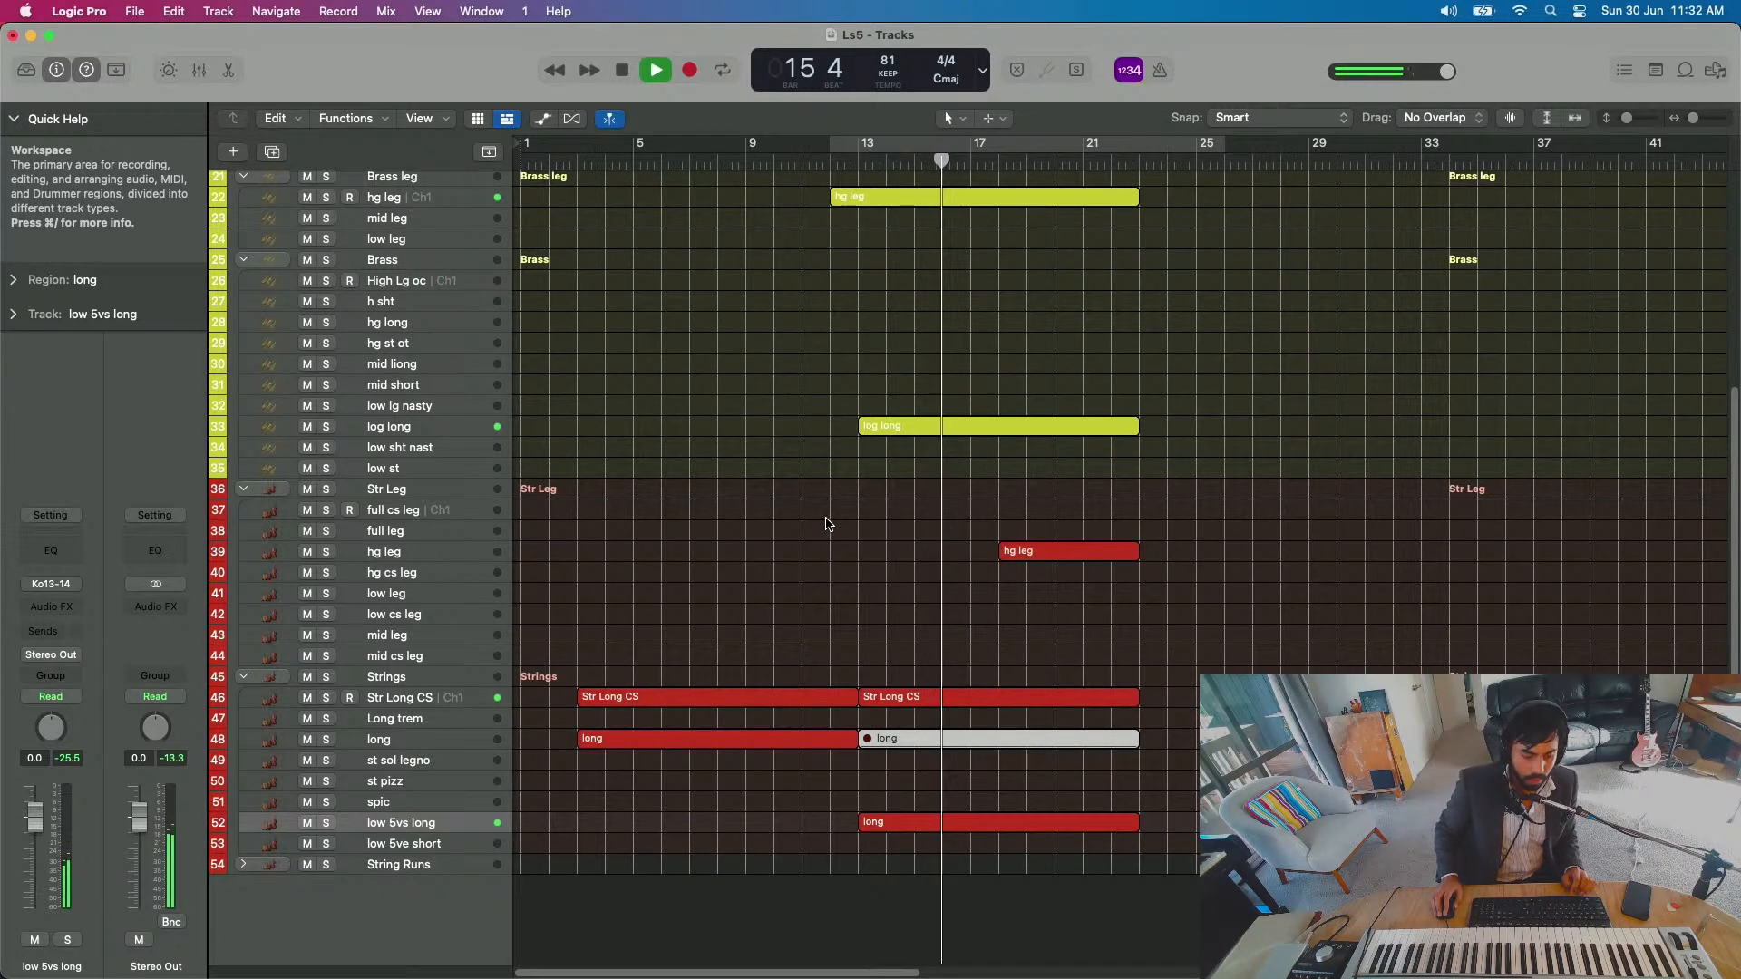
scroll(861, 474, up, 3)
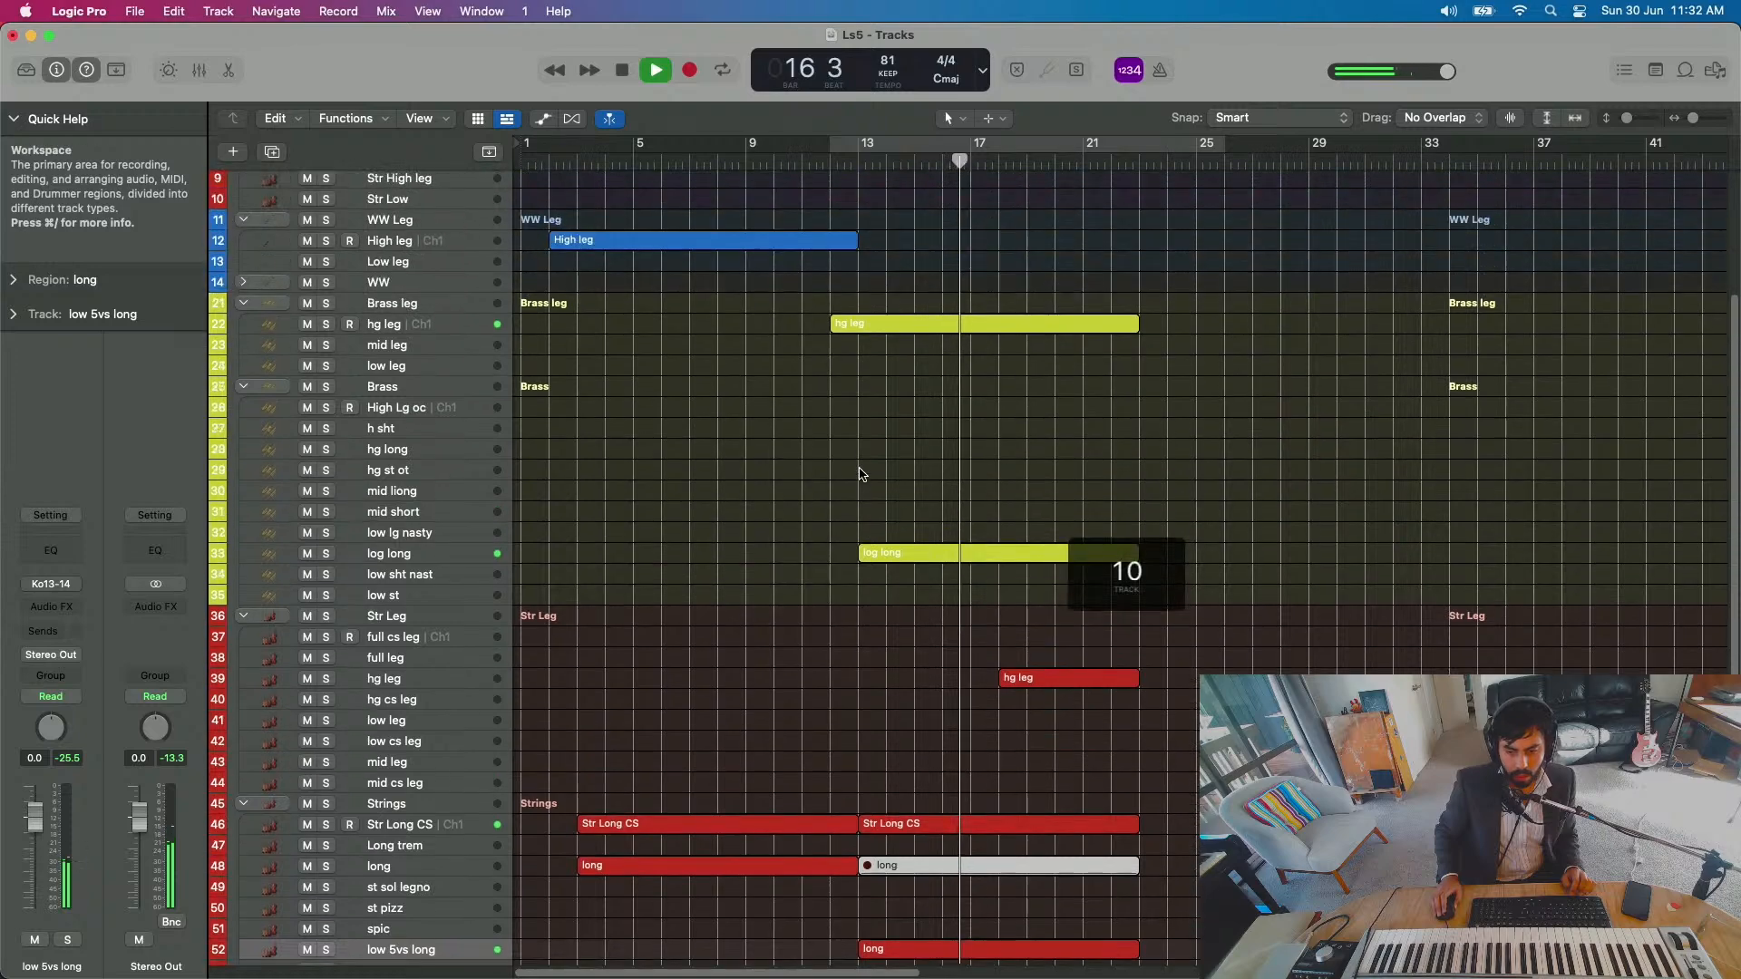
key(space)
Step: Mute the C5 note around bar 16 beat 3 in the Brass leg hg leg region and play back from about bar 15
double_click(956, 324)
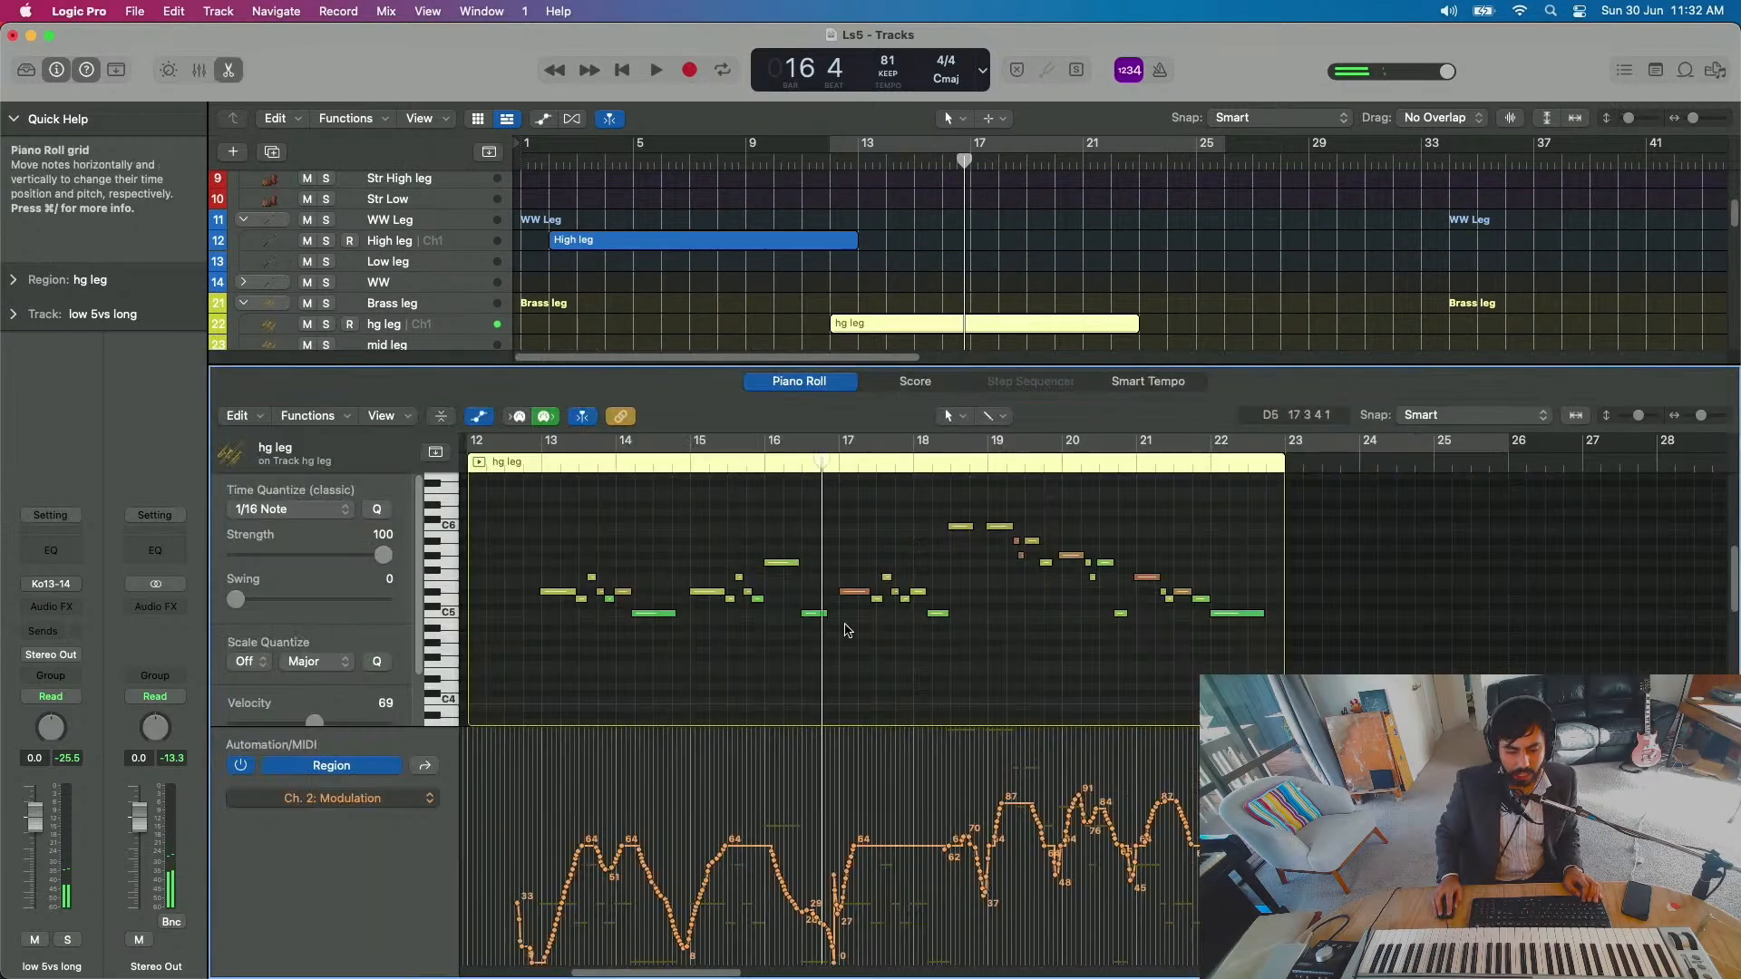
click(815, 613)
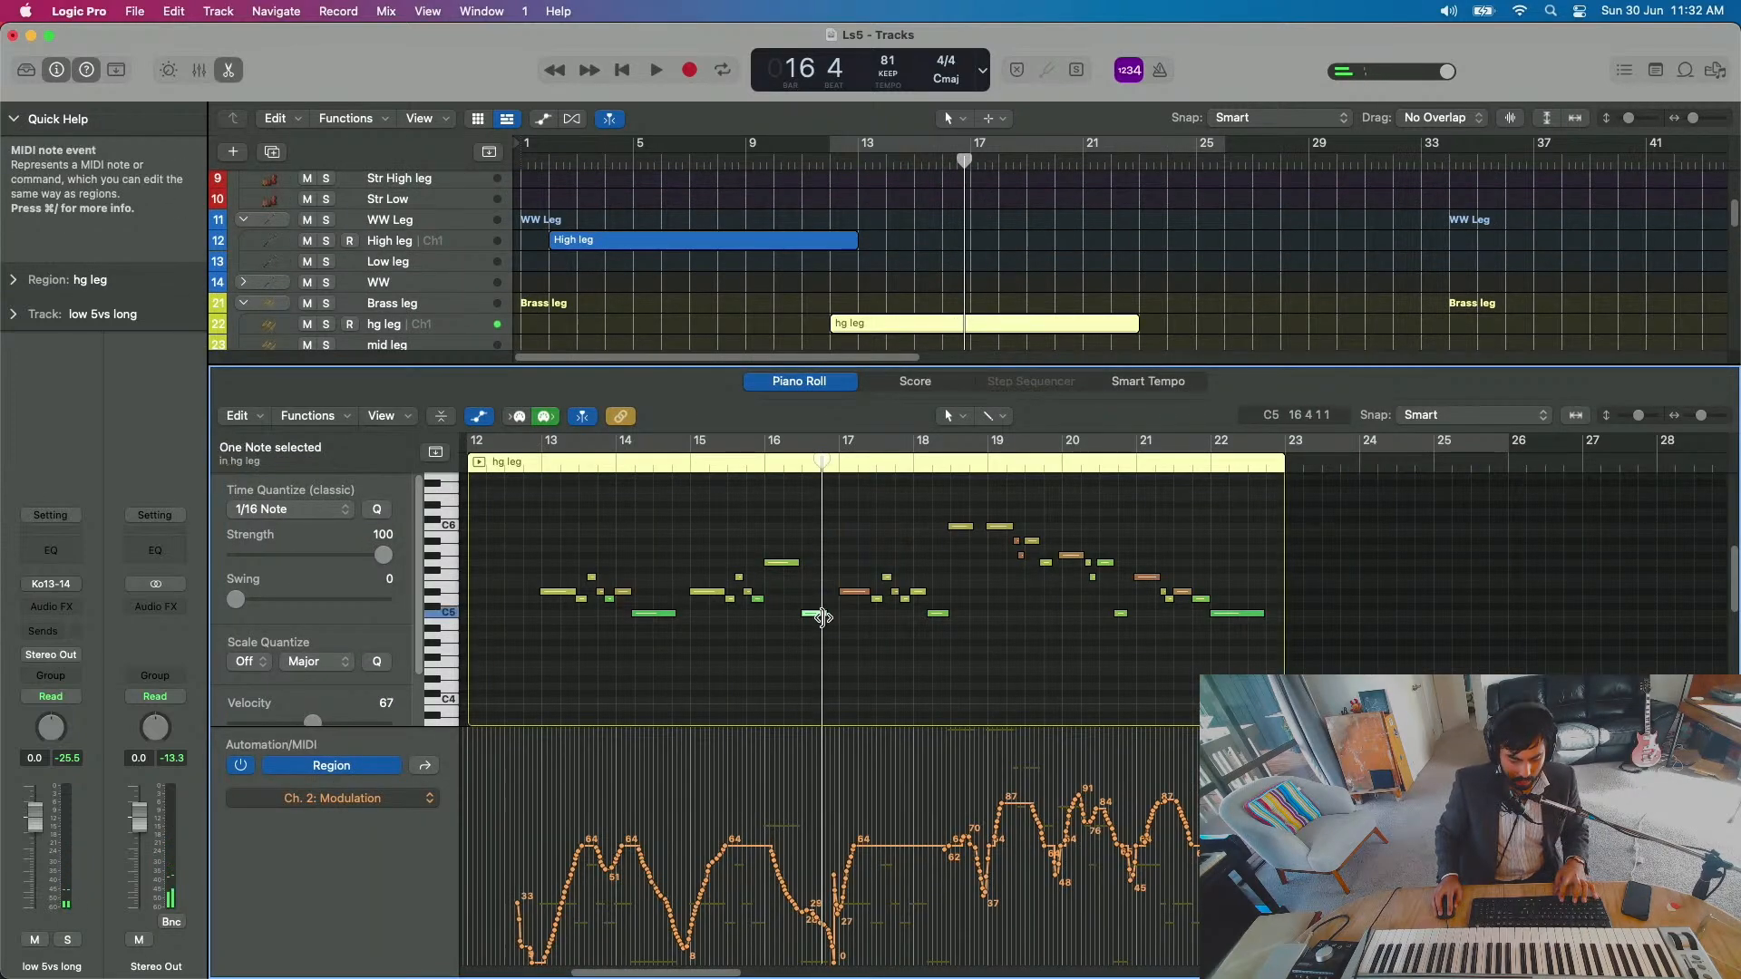
click(708, 460)
click(712, 460)
key(space)
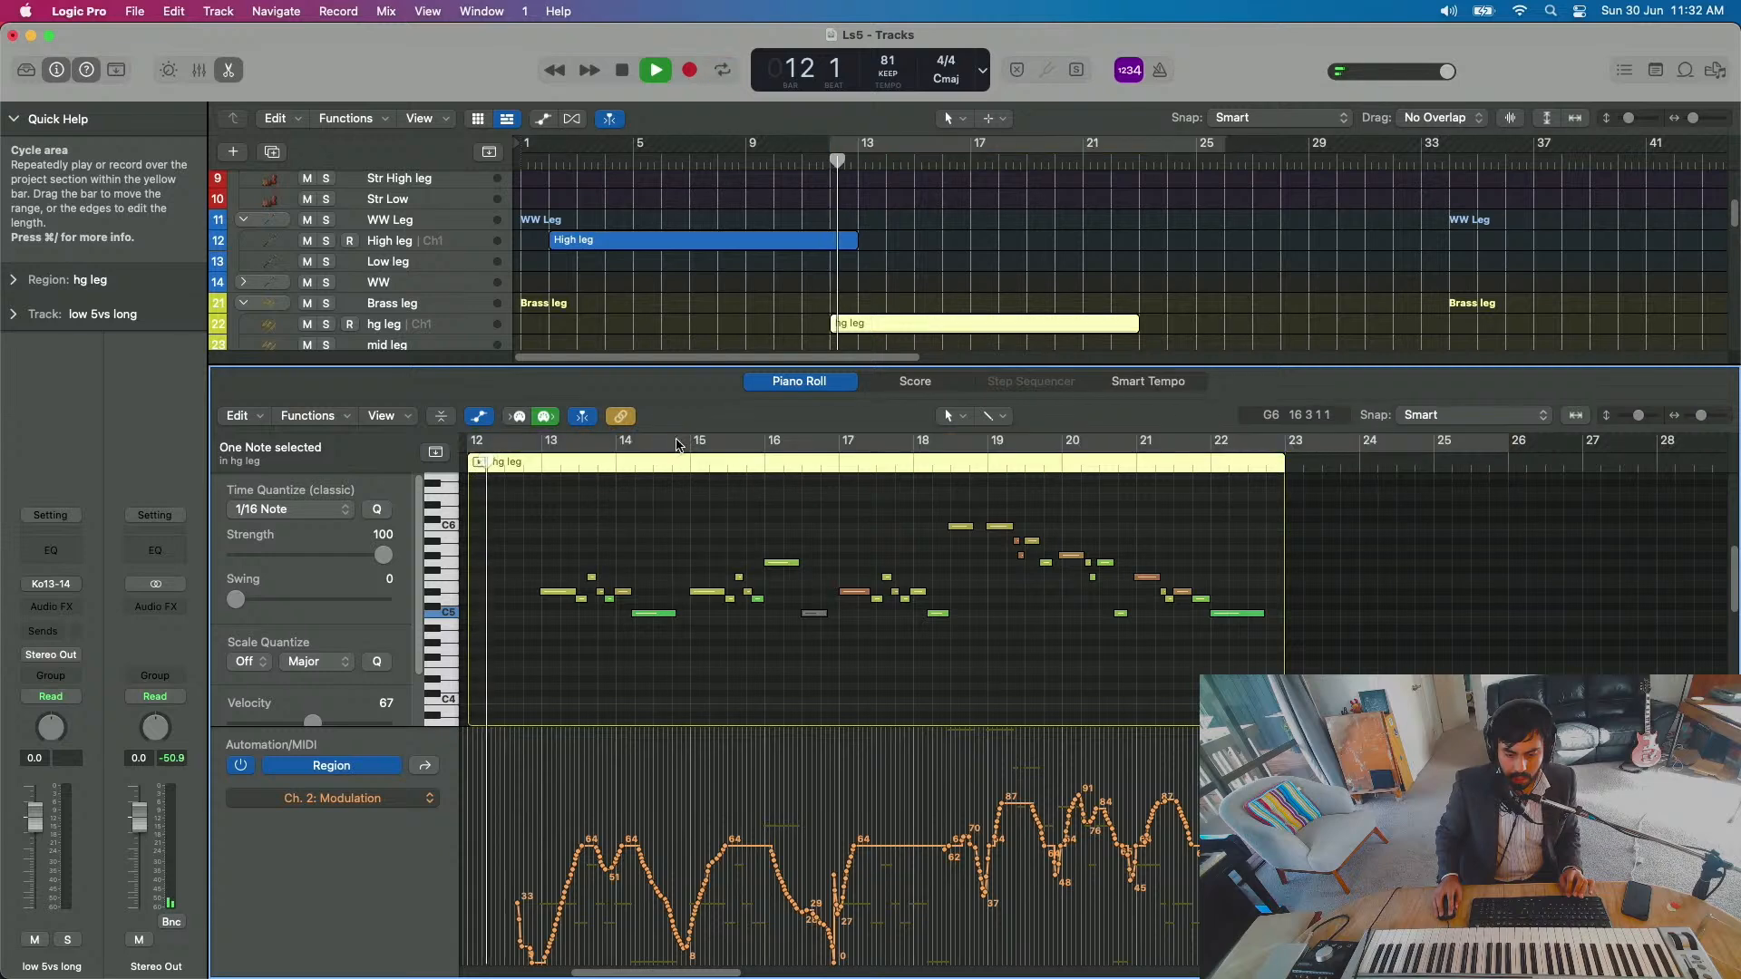
click(694, 467)
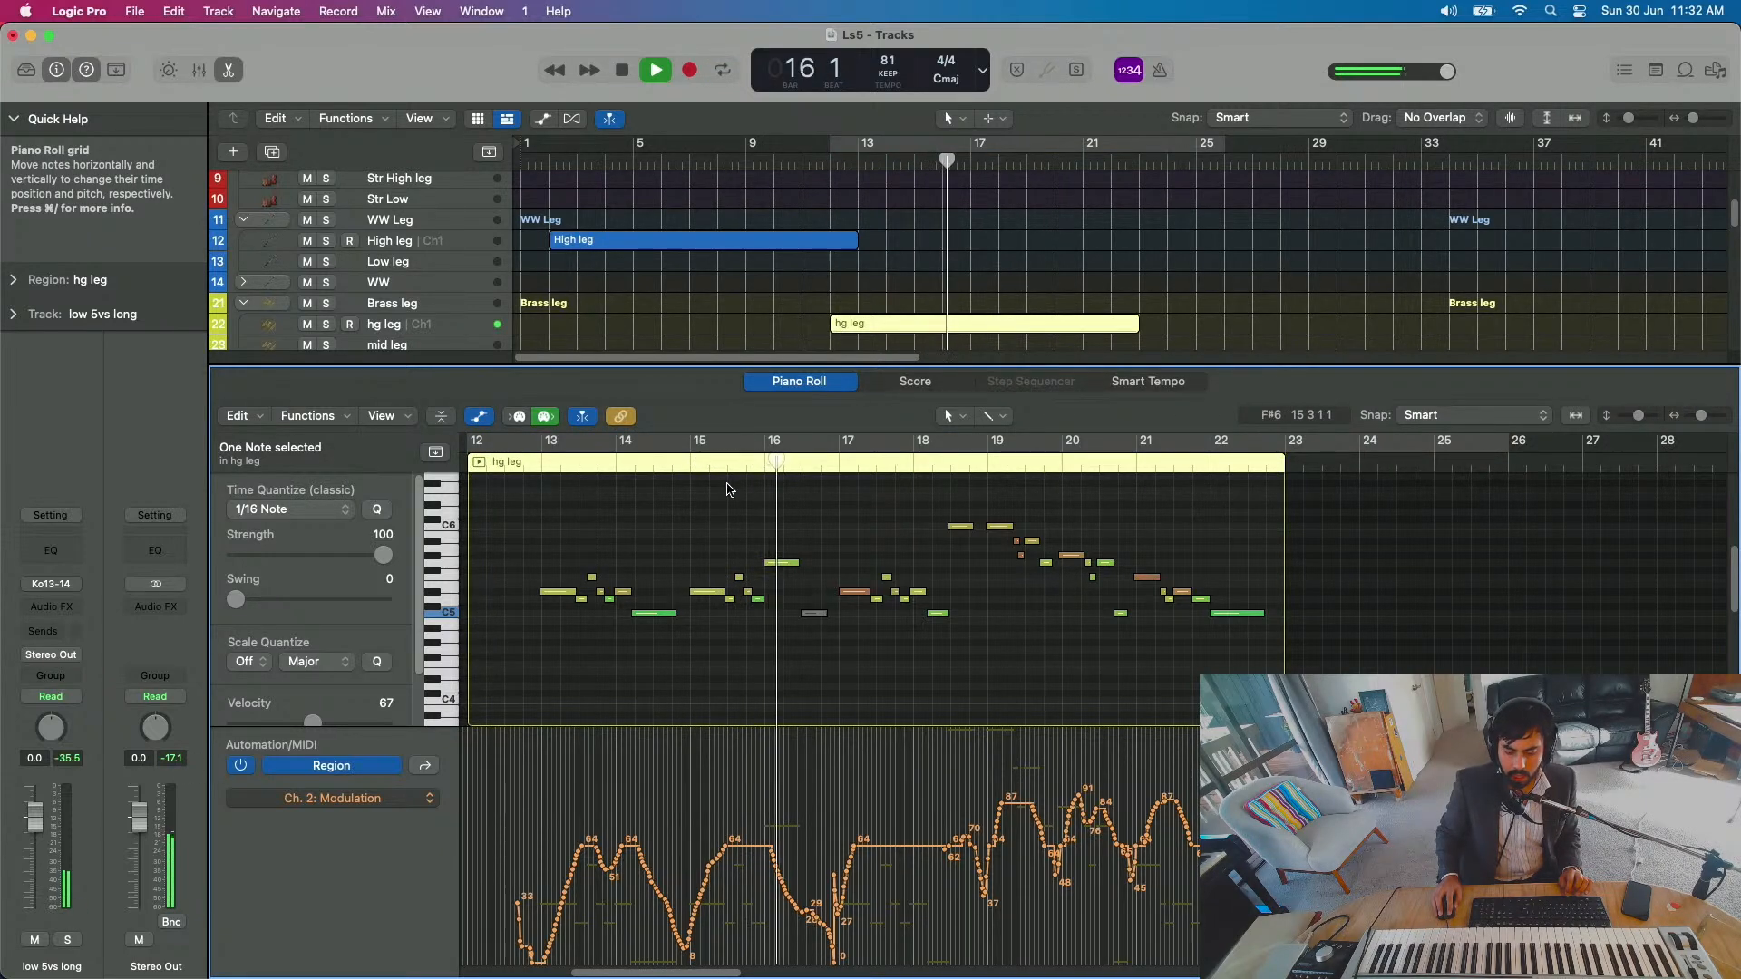
Step: Lengthen the hg leg melody note starting at bar 16 to about beat 4, play it back and close the Piano Roll
key(space)
click(794, 563)
drag(794, 563, 823, 569)
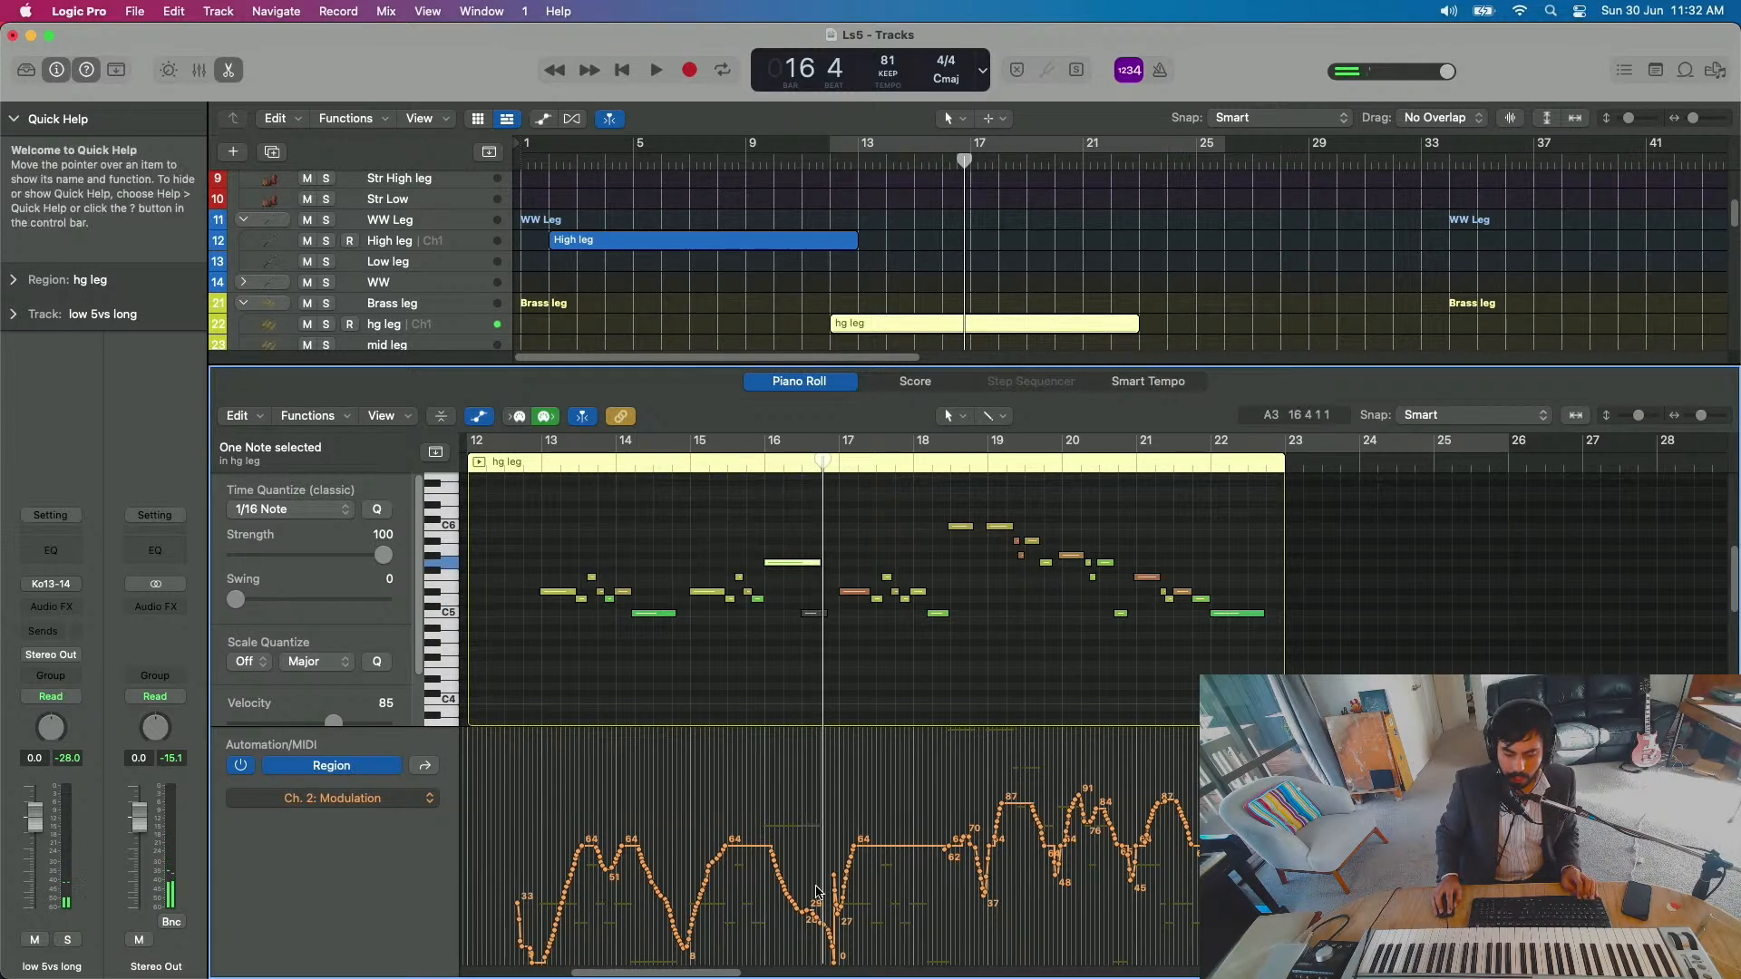
key(space)
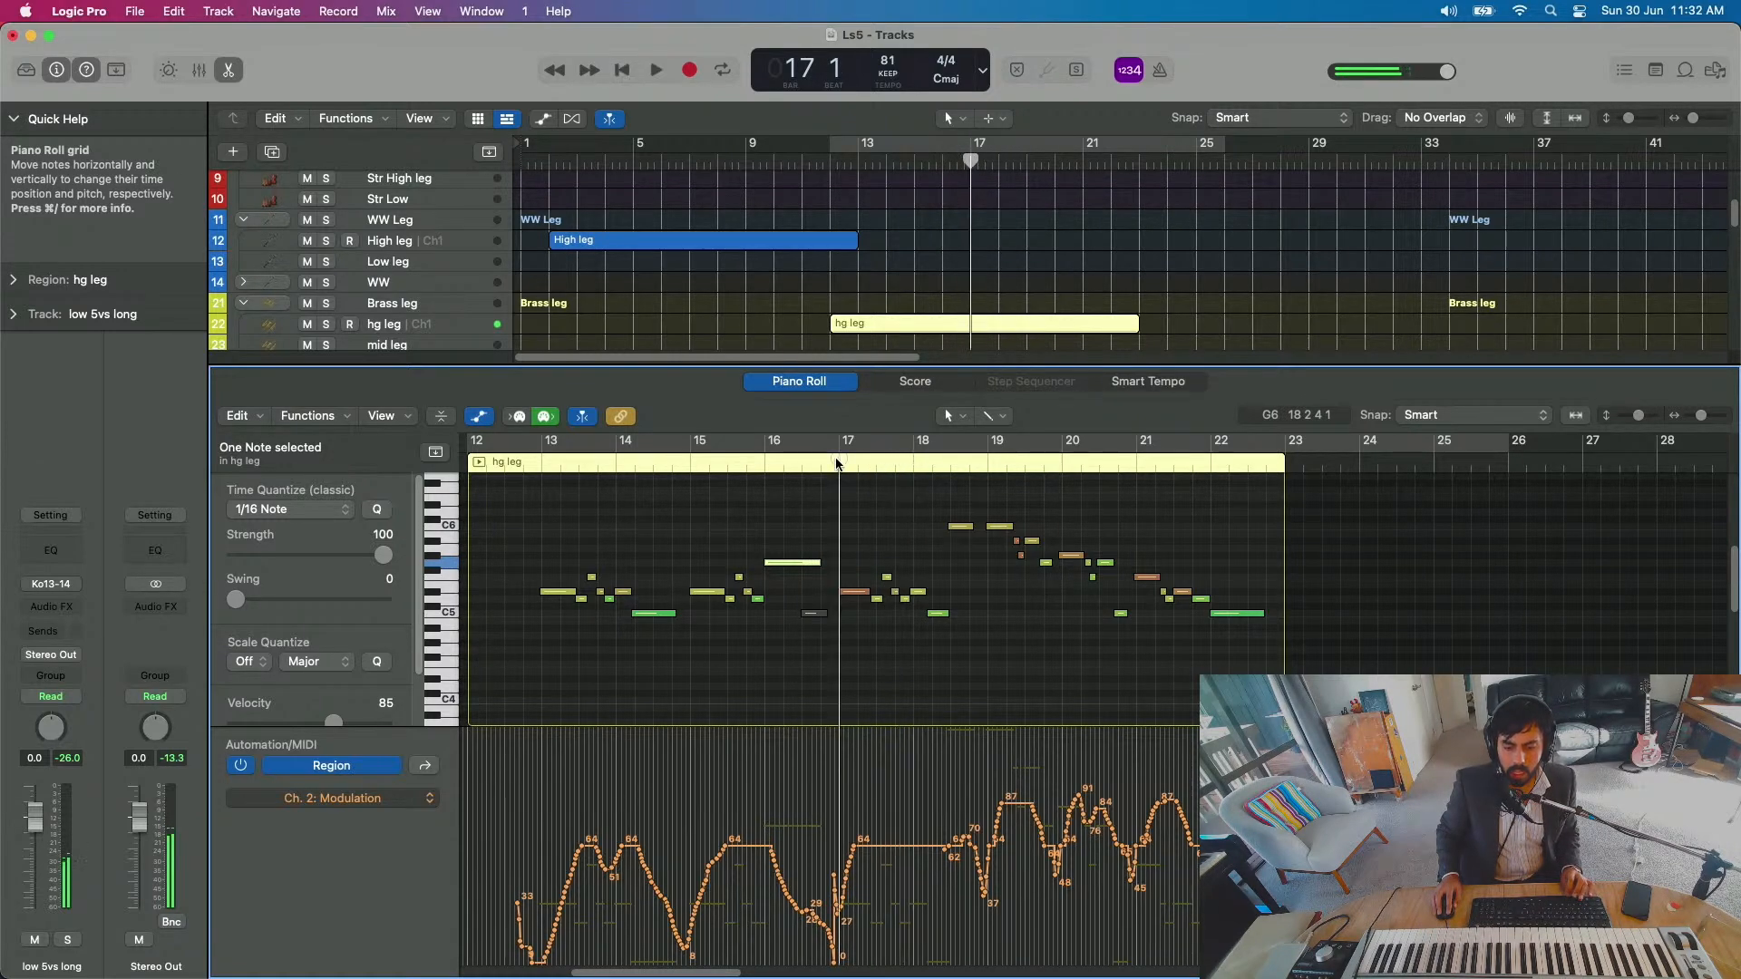
key(space)
key(e)
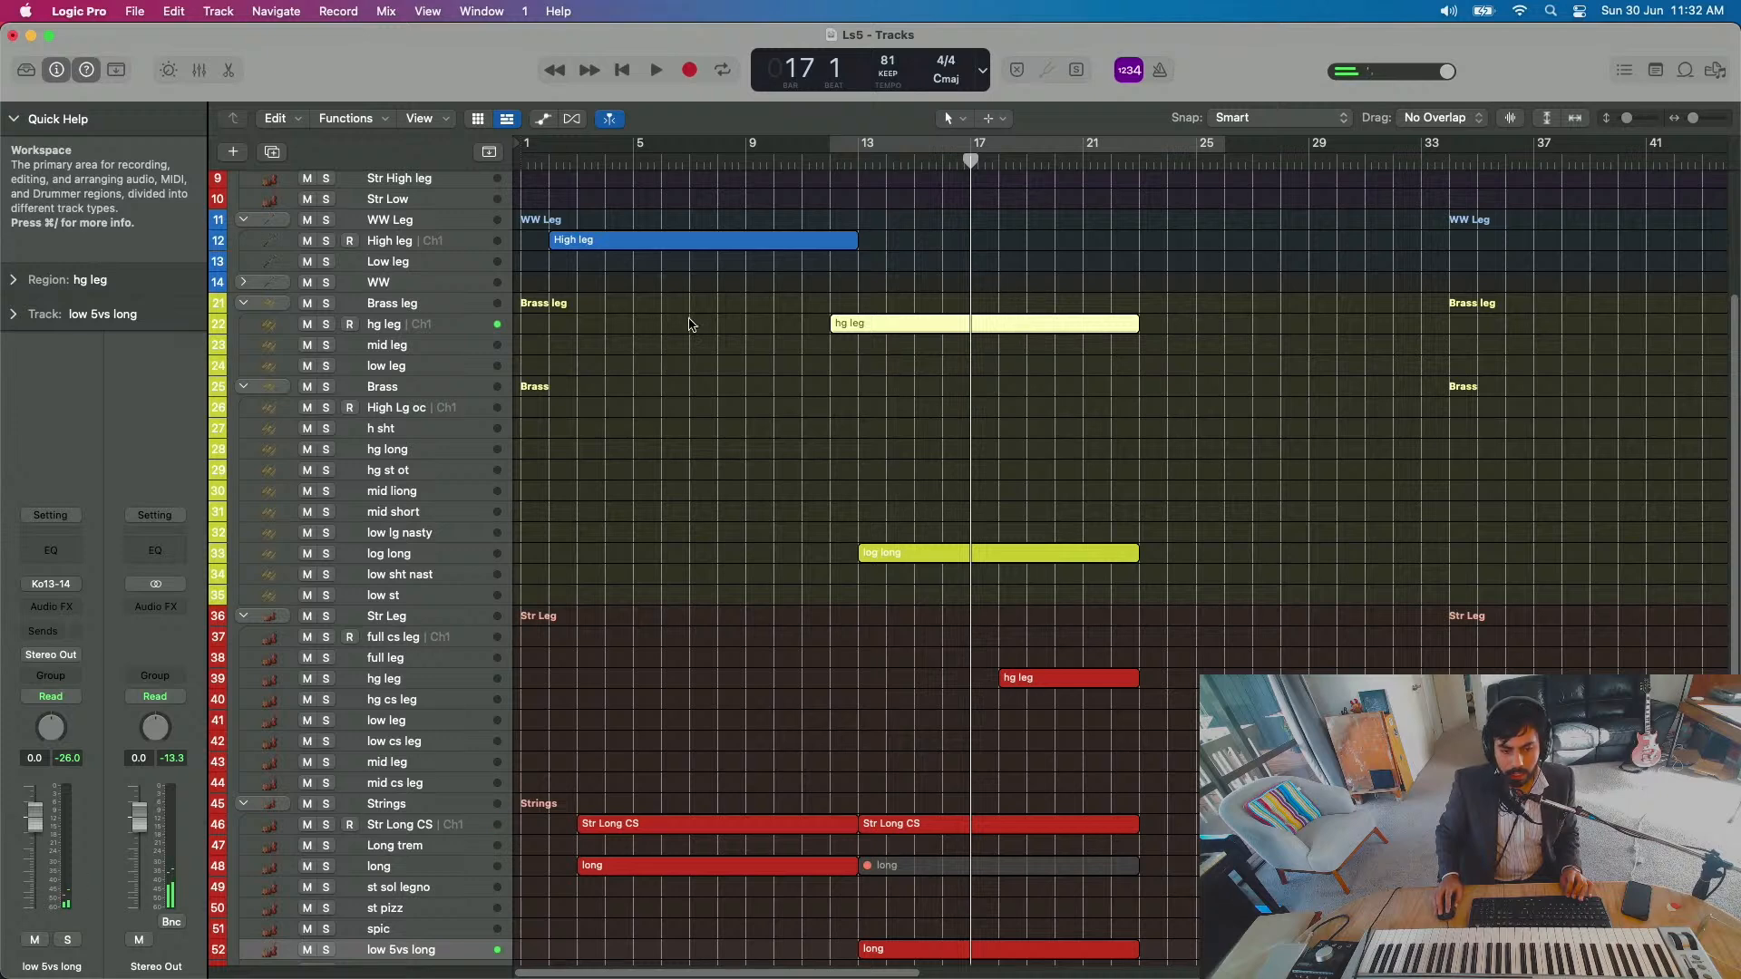
Step: Record a woodwind line on the High leg track from about bar 16 to bar 23 and return the playhead to bar 1
click(397, 245)
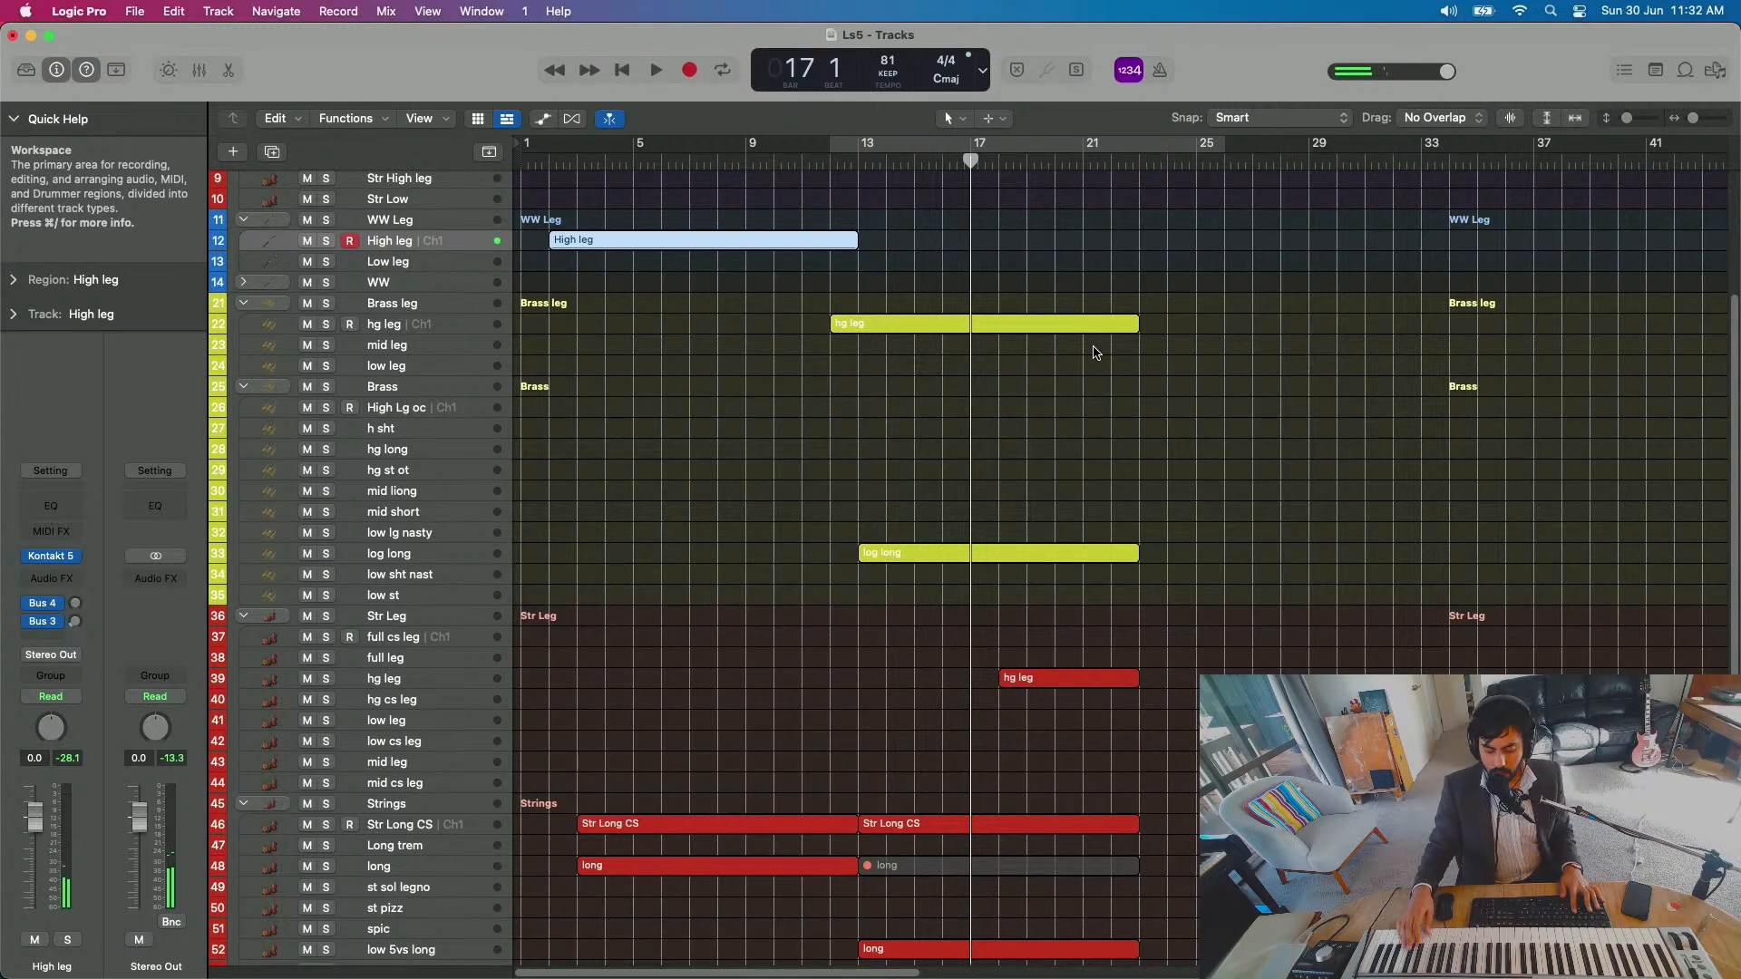
key(r)
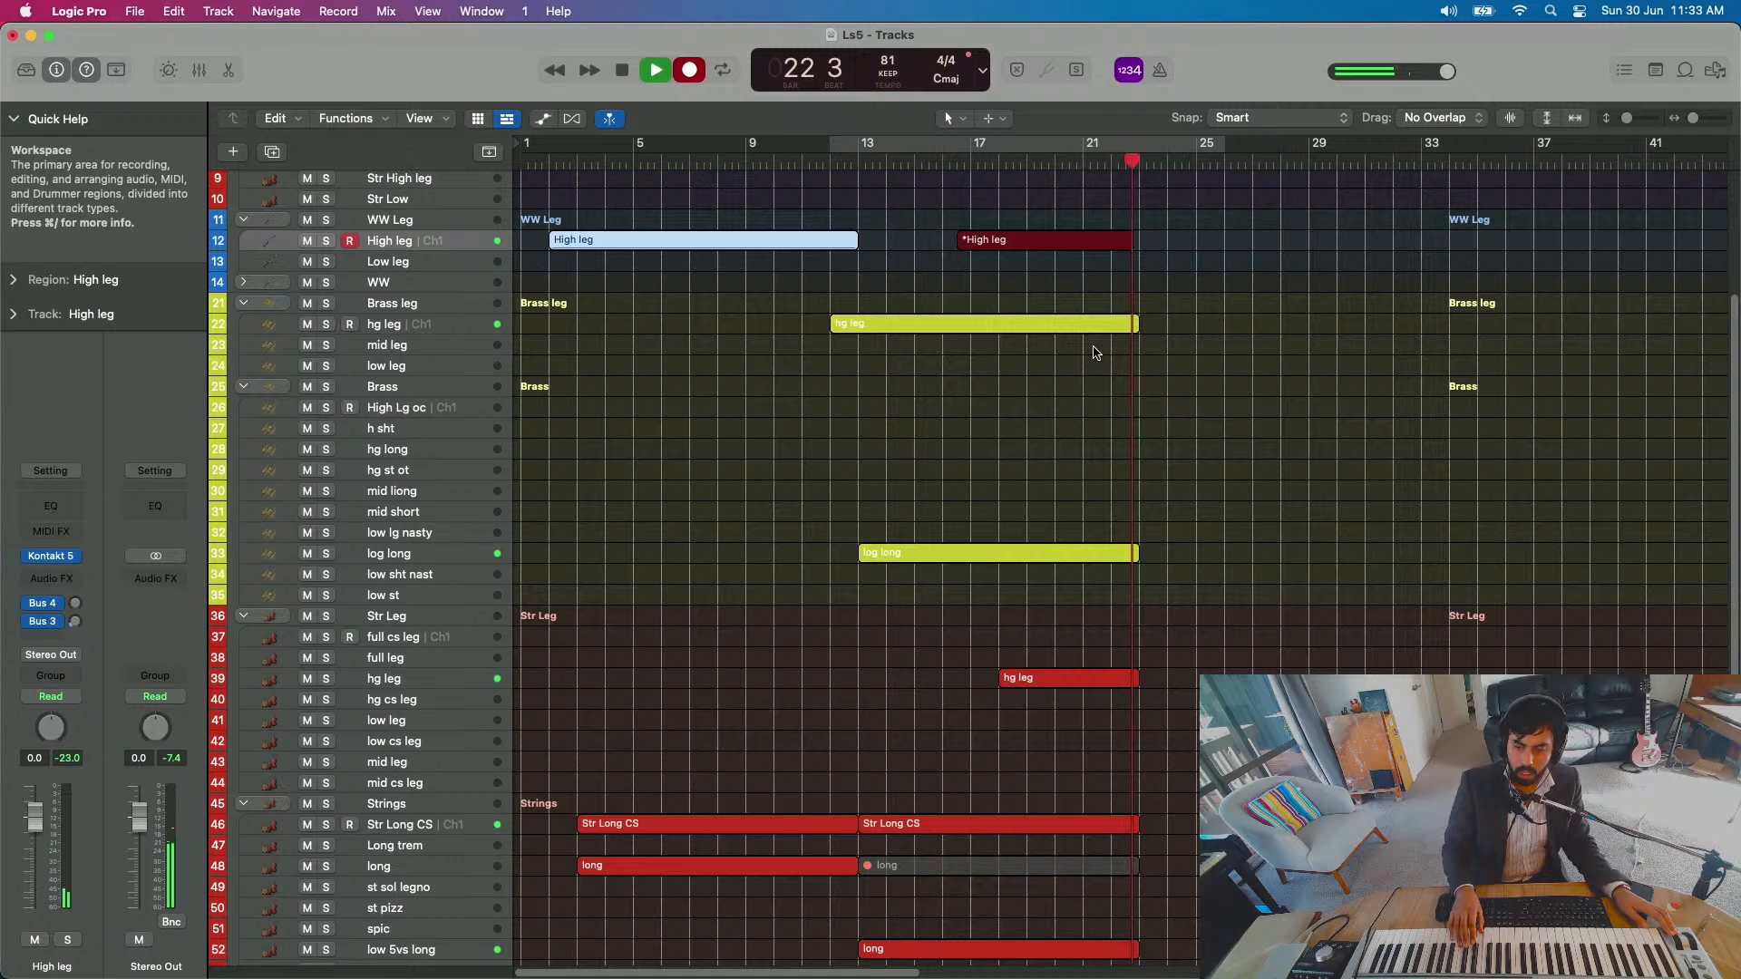
key(space)
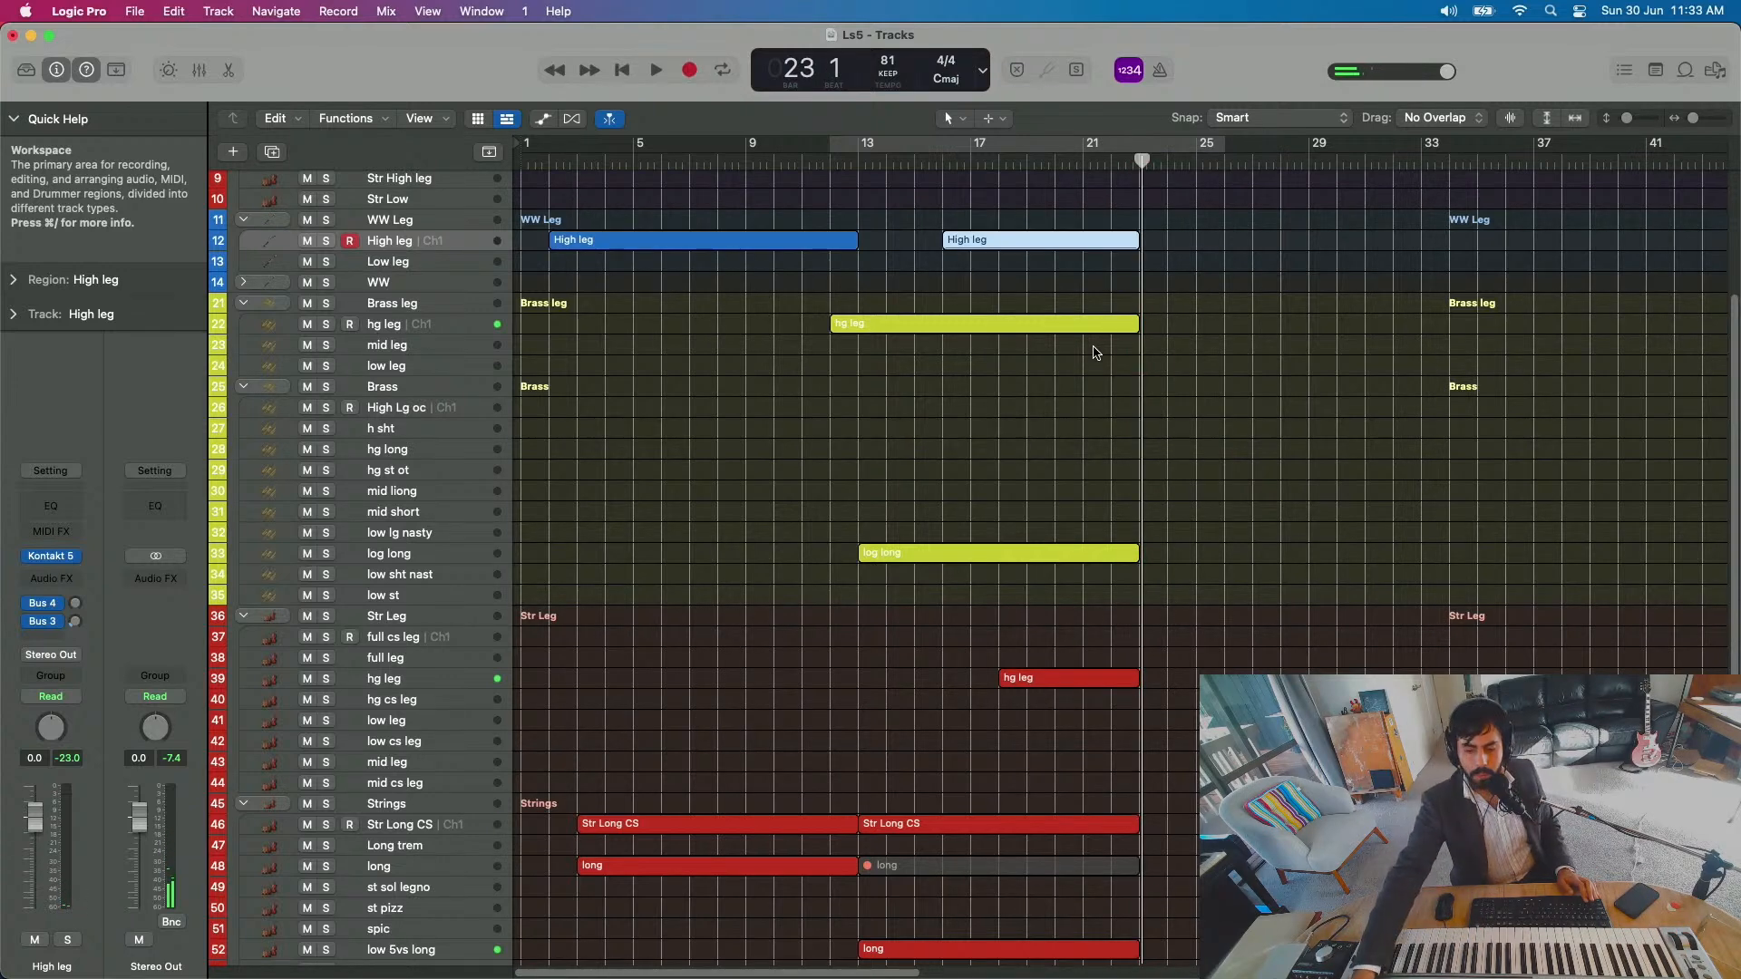
key(Return)
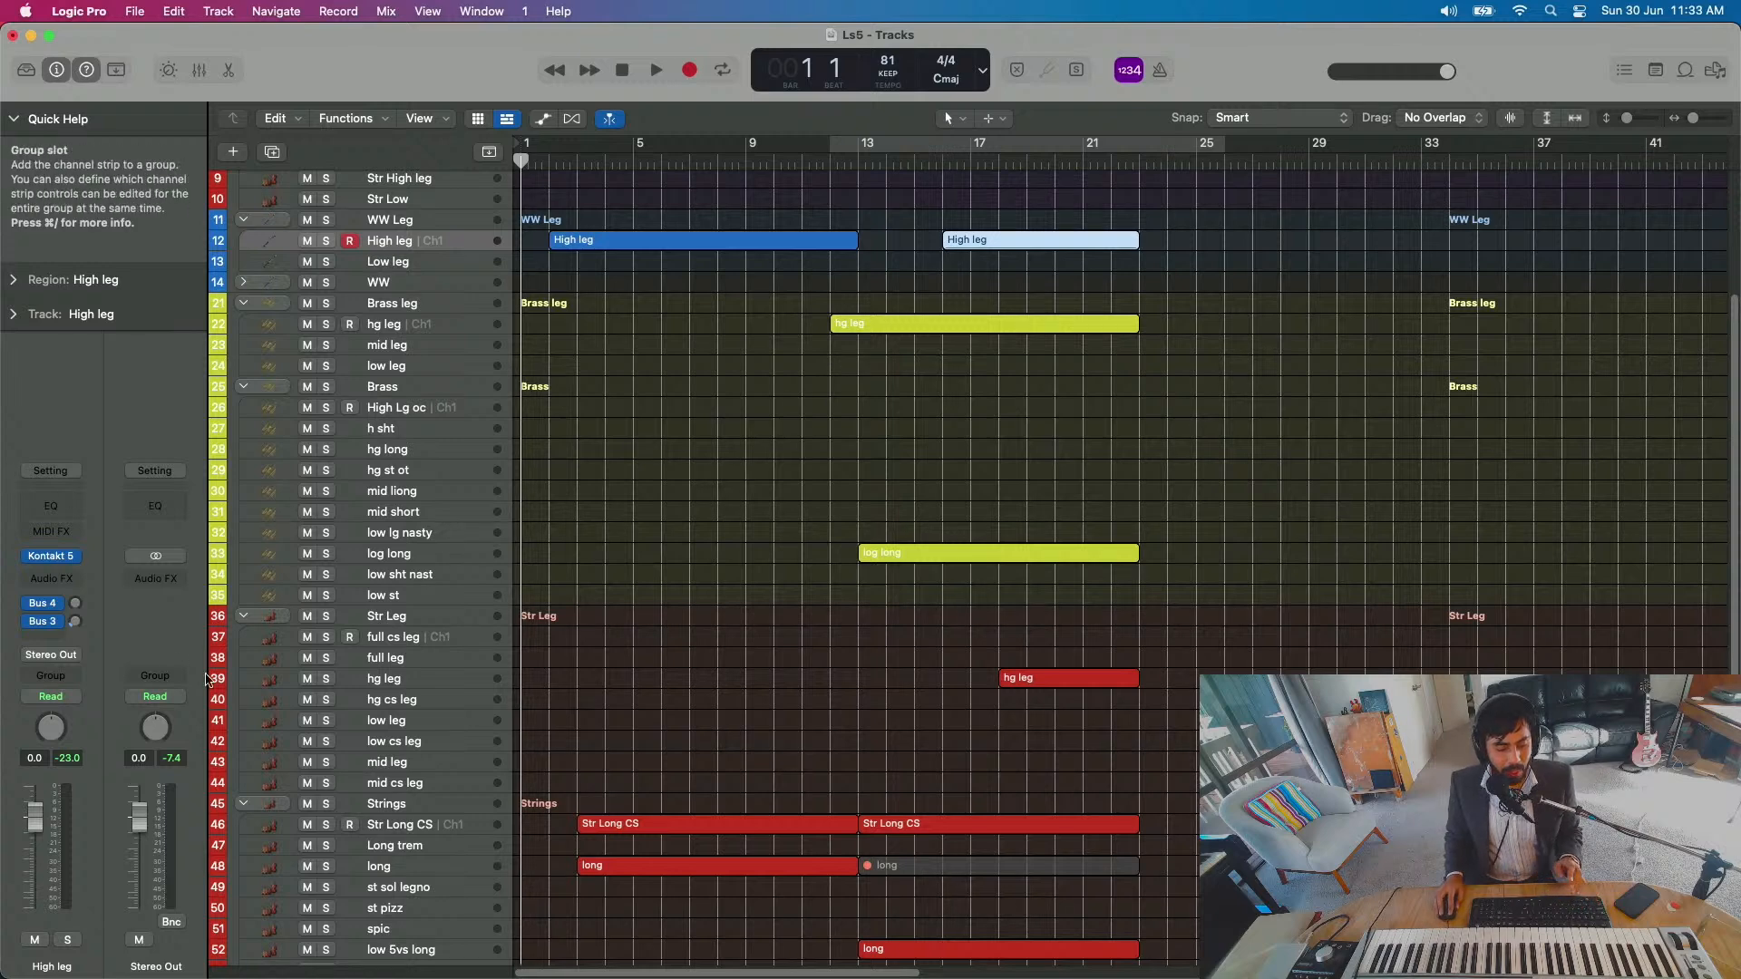
Step: Insert the RC 48 reverb on the Stereo Out channel
click(155, 581)
mouse_move(243, 674)
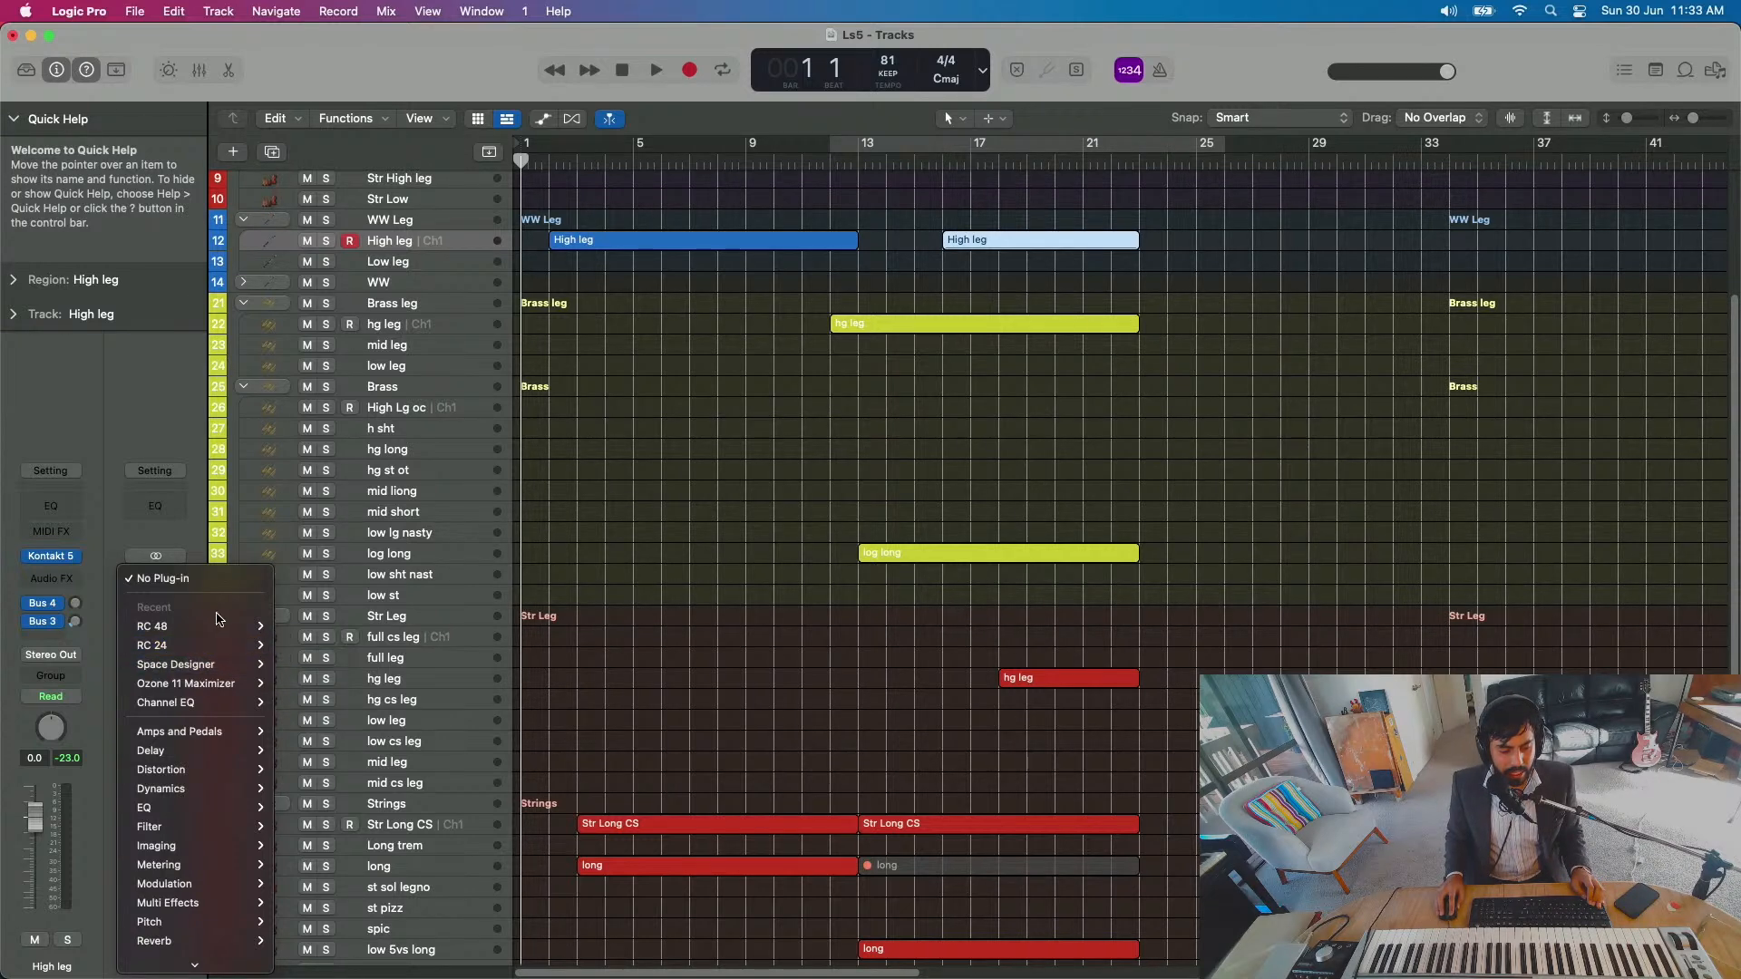
click(295, 627)
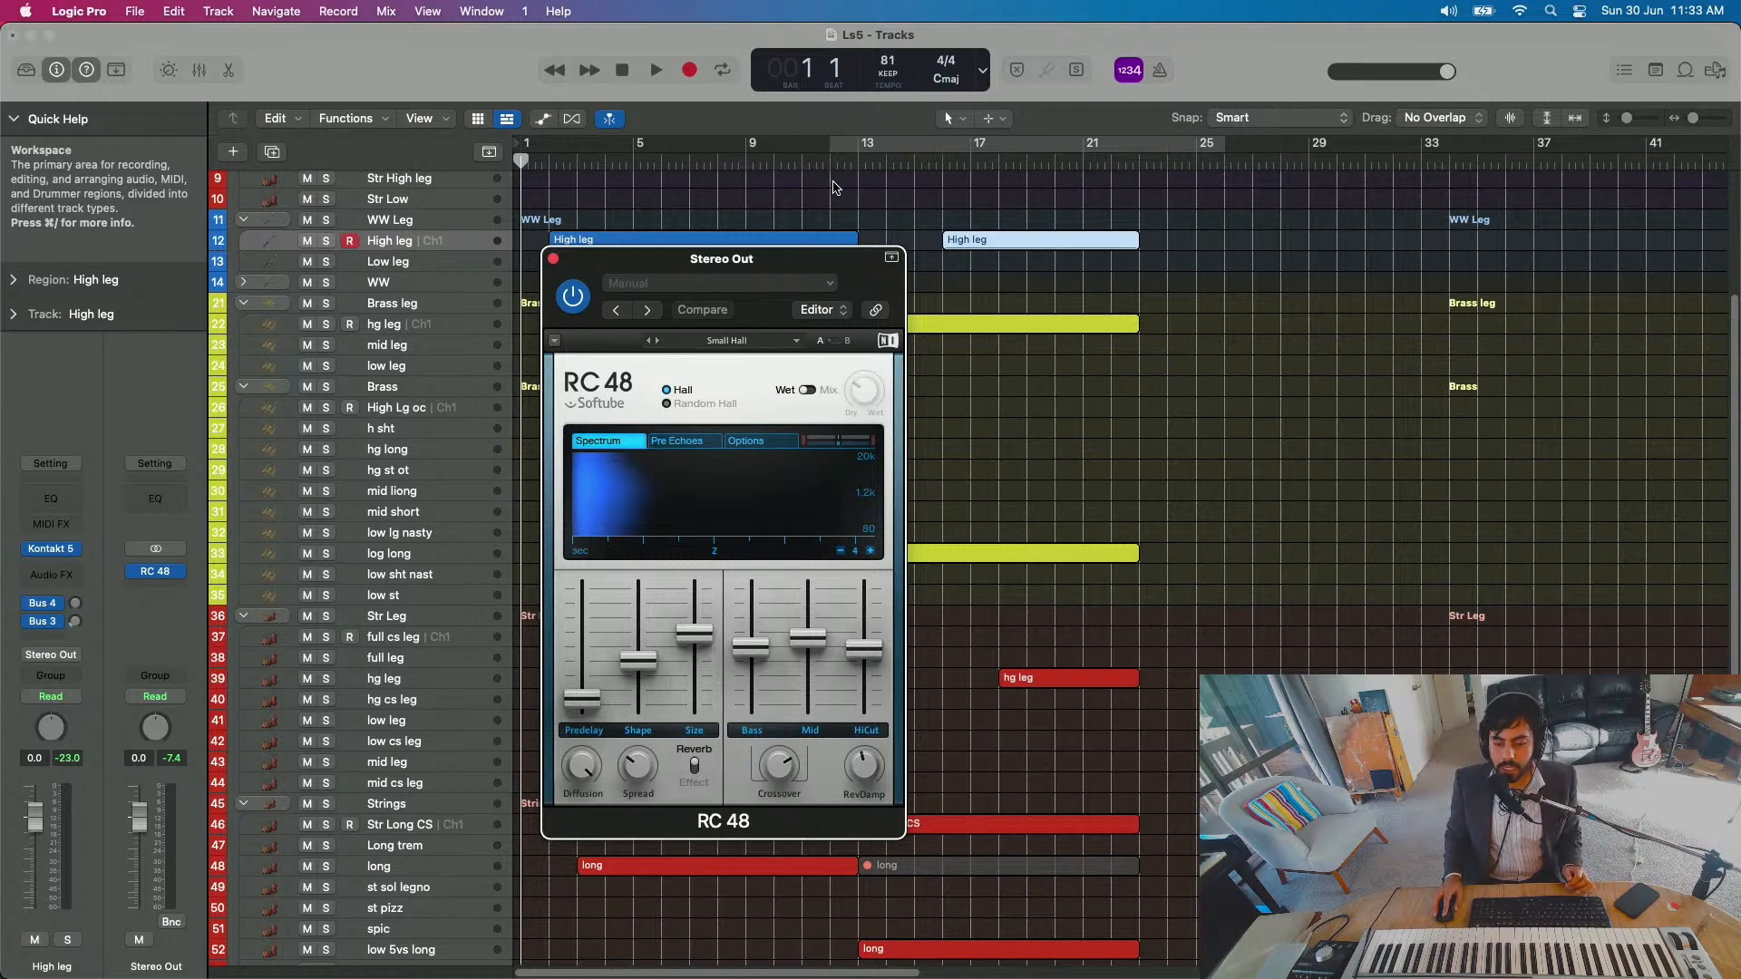
Step: Load the Stereo Verb preset from the Medium category in RC 48 and raise the reverb's Size slightly
click(749, 342)
mouse_move(768, 444)
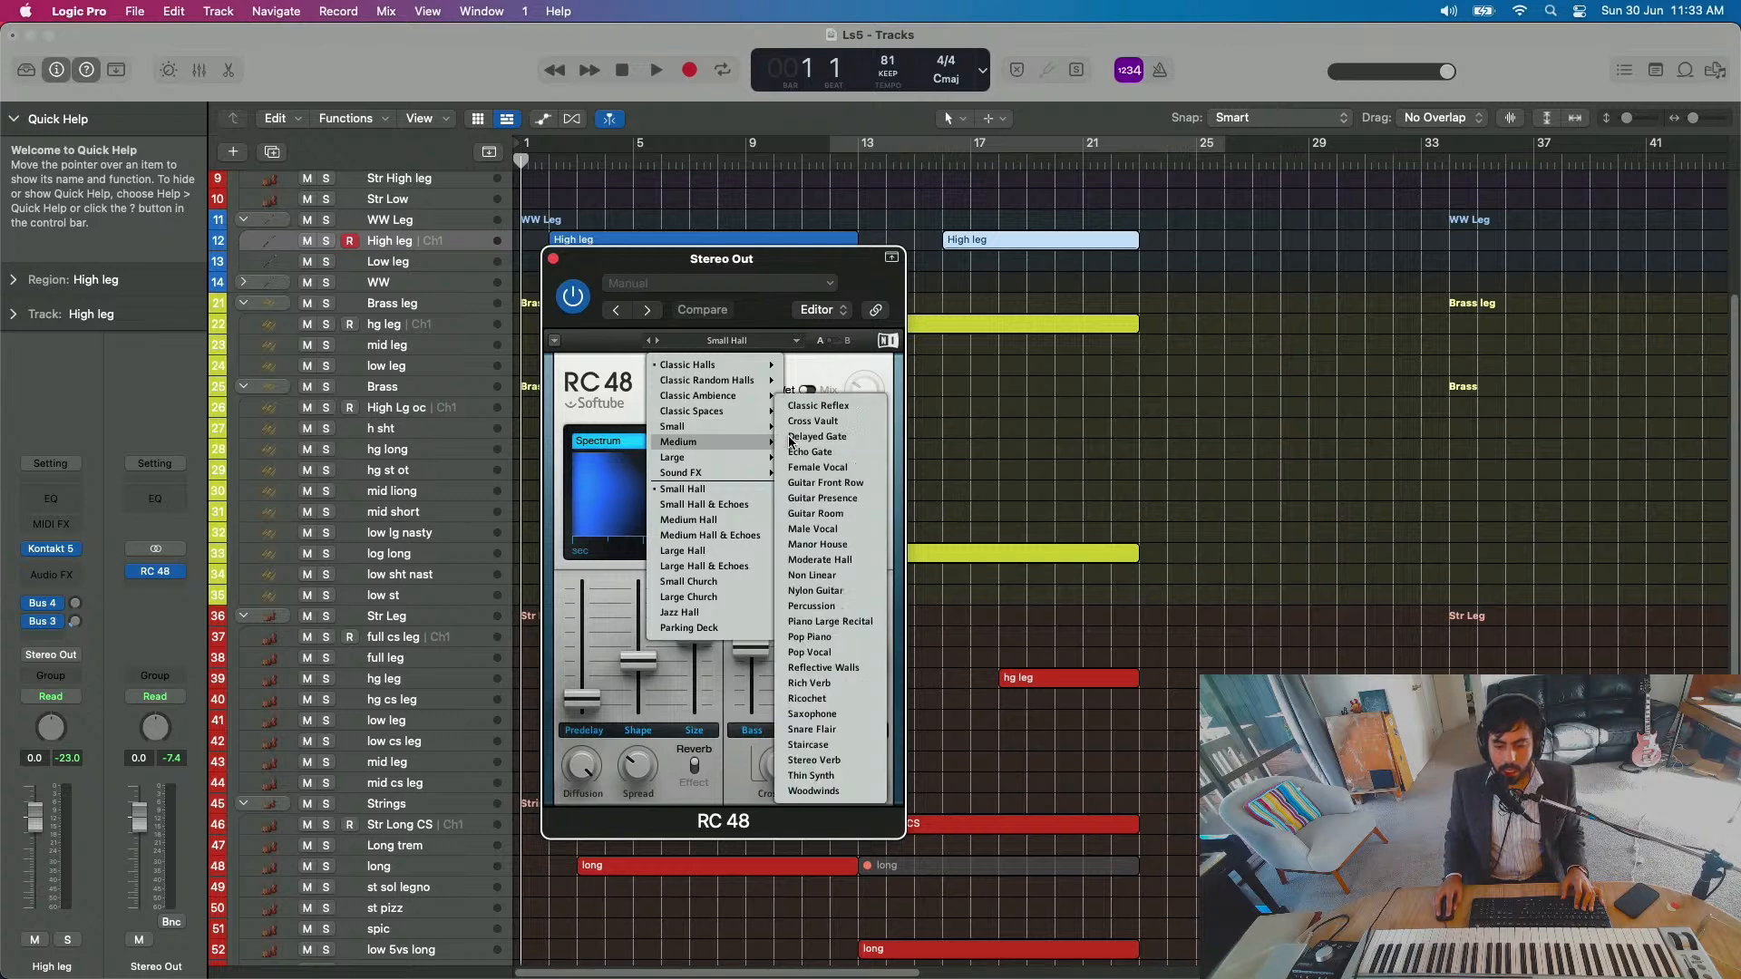
click(814, 760)
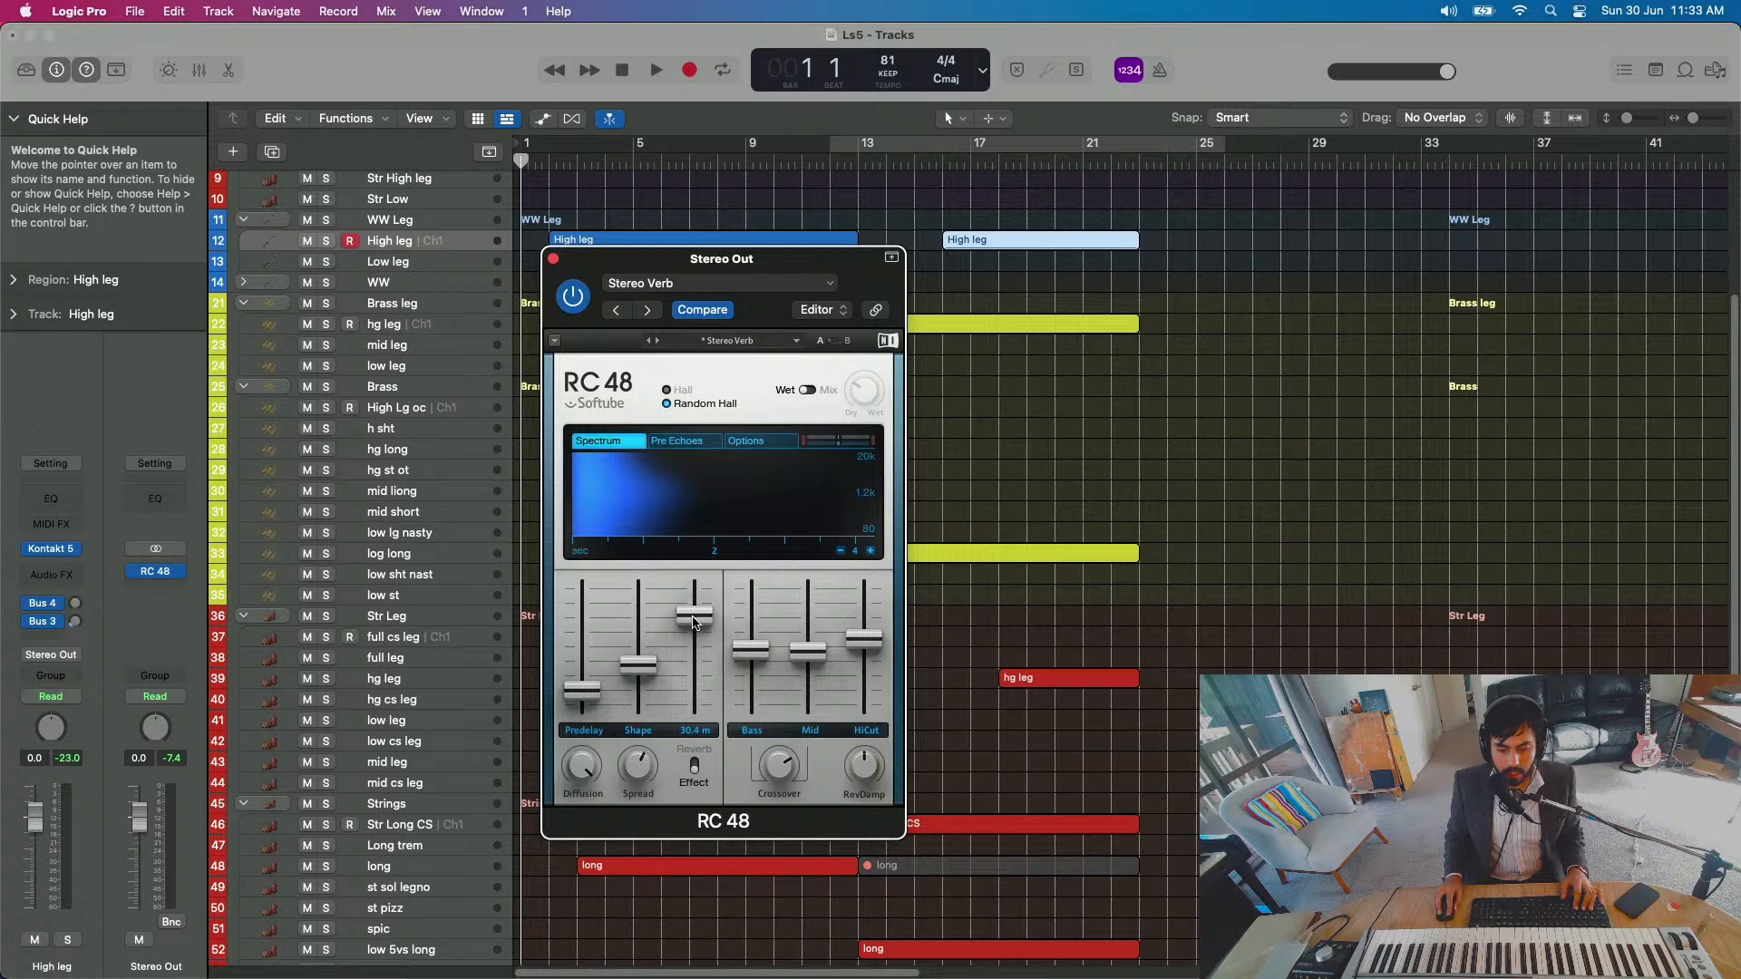
drag(693, 614, 689, 591)
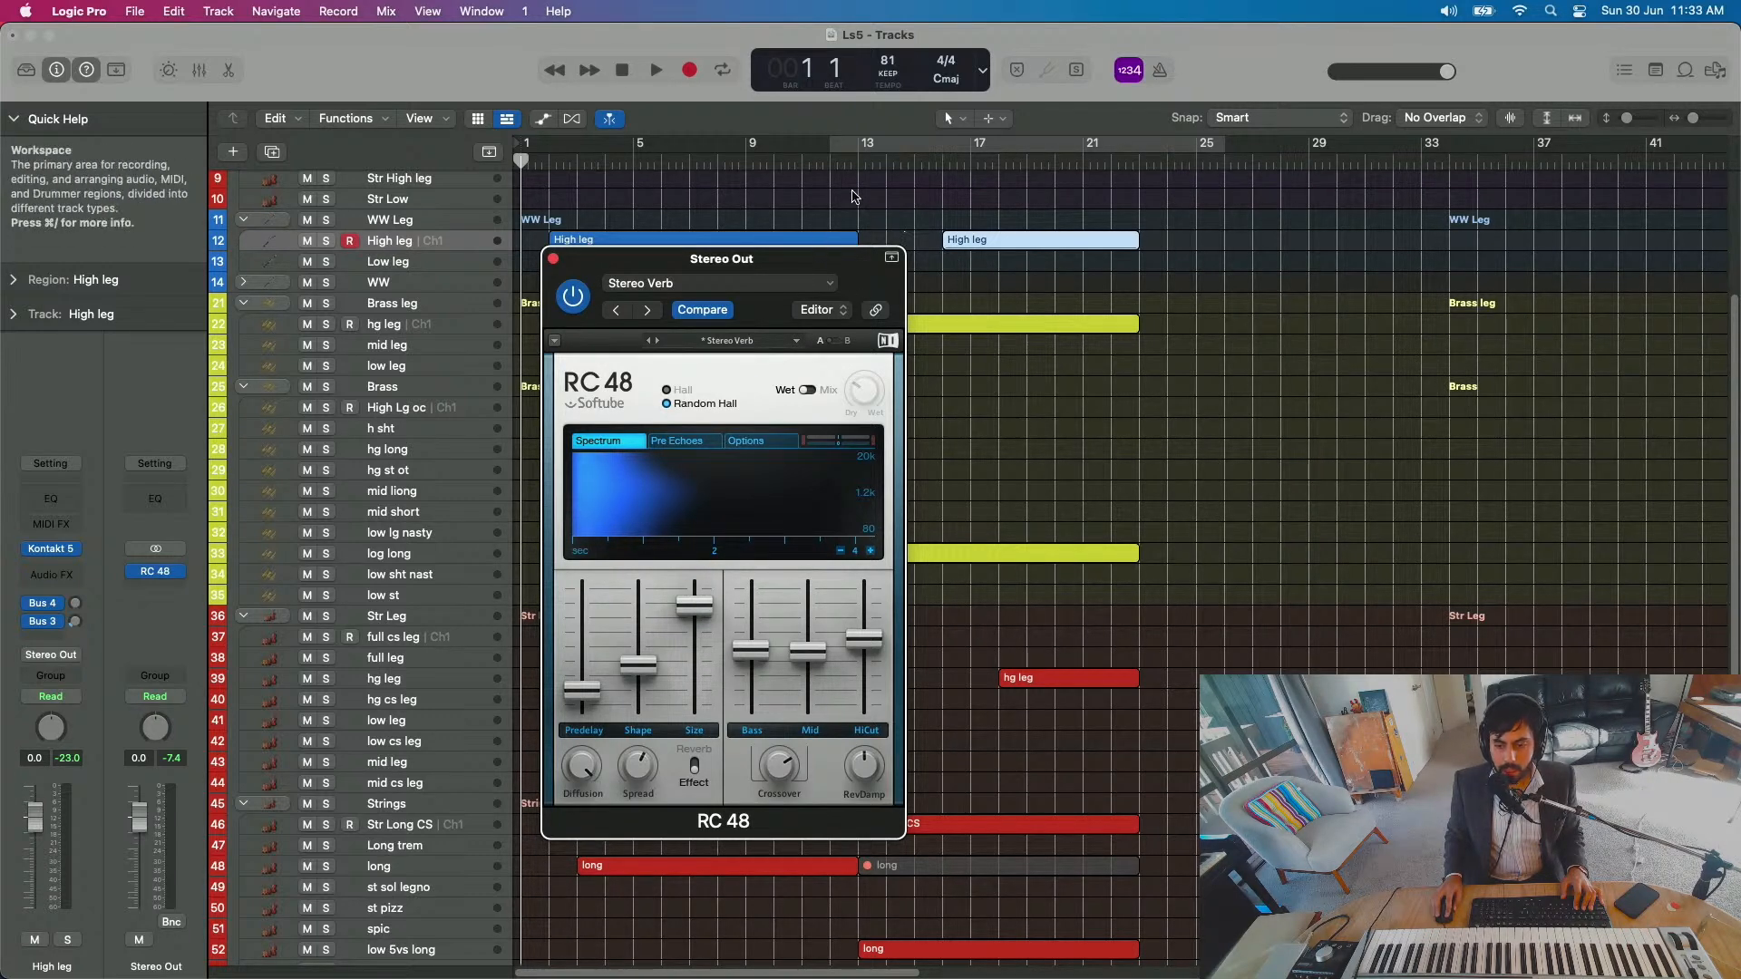
Step: Switch the RC 48 reverb from Wet to Mix and turn the balance down to mostly dry while playing from bar 13
click(864, 158)
key(space)
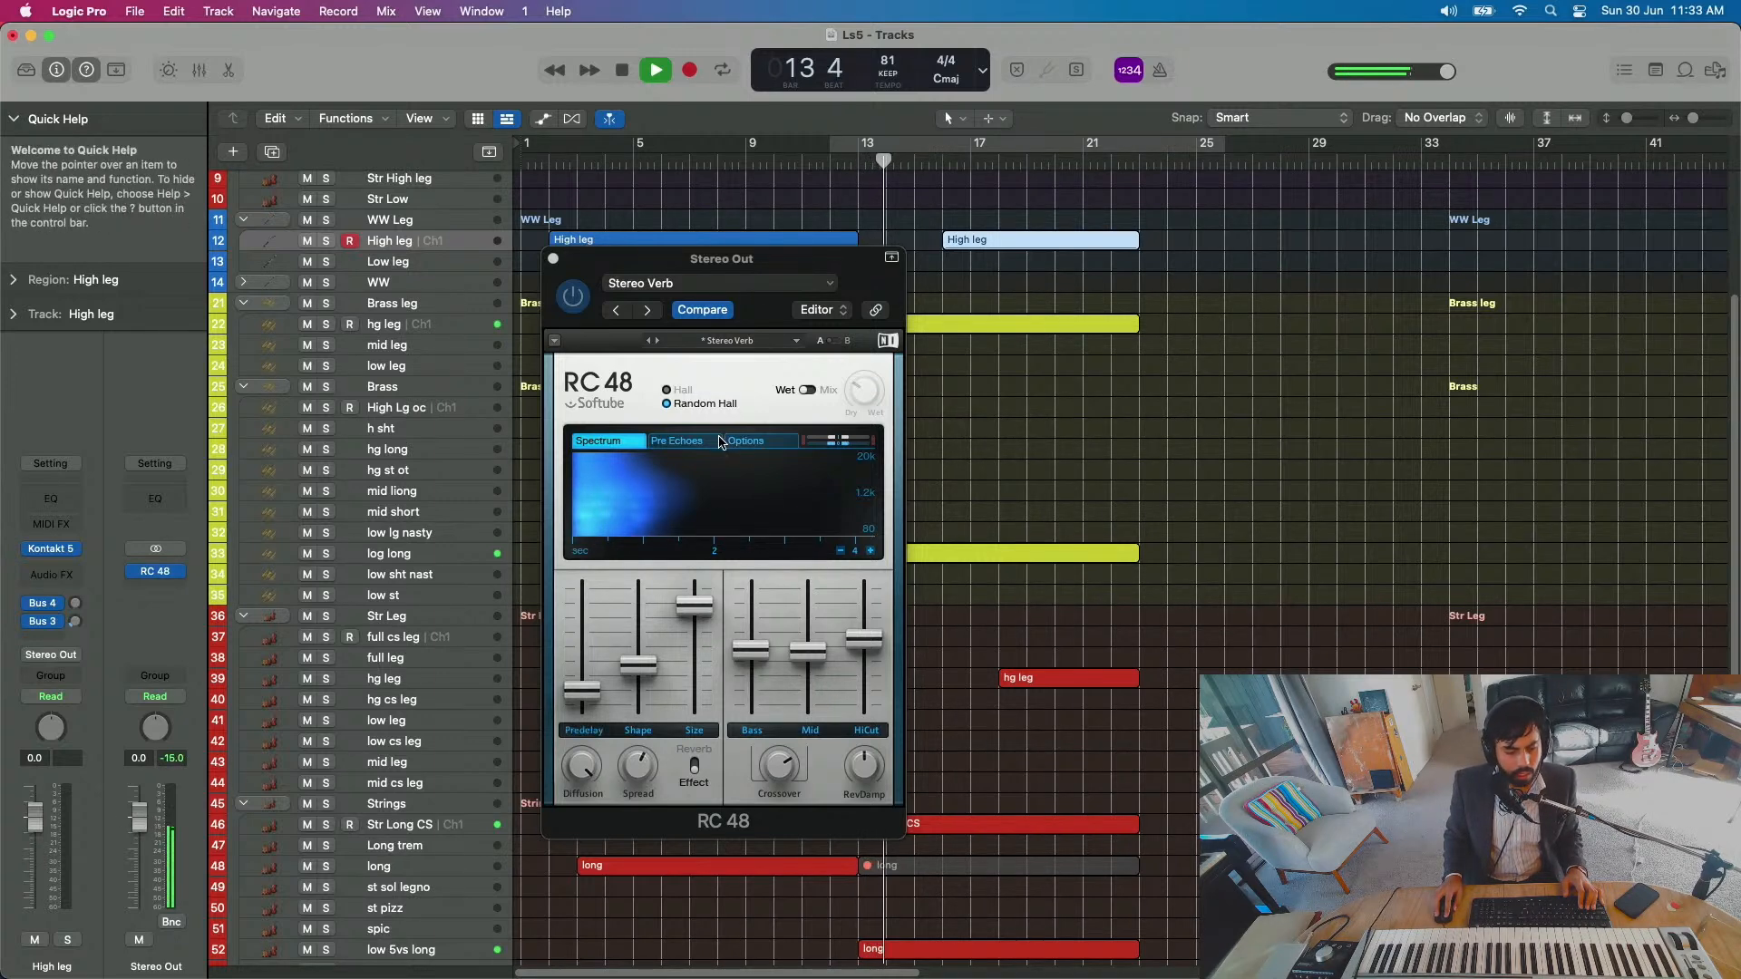
click(806, 392)
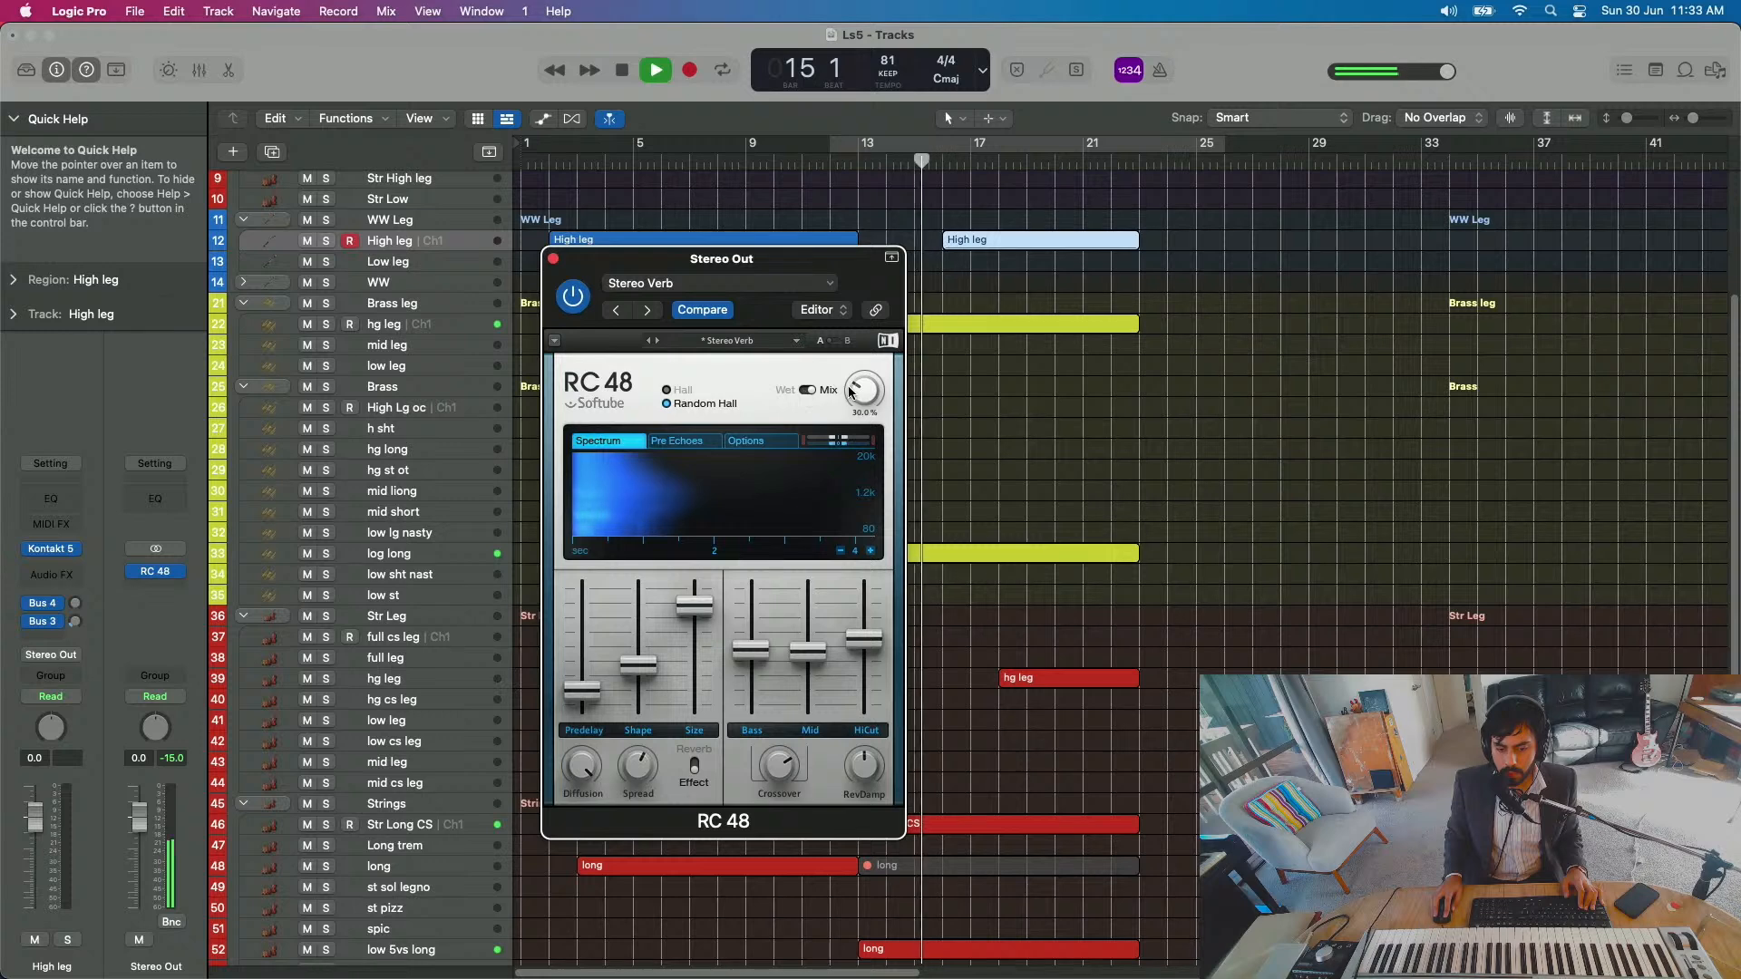
drag(850, 391, 861, 403)
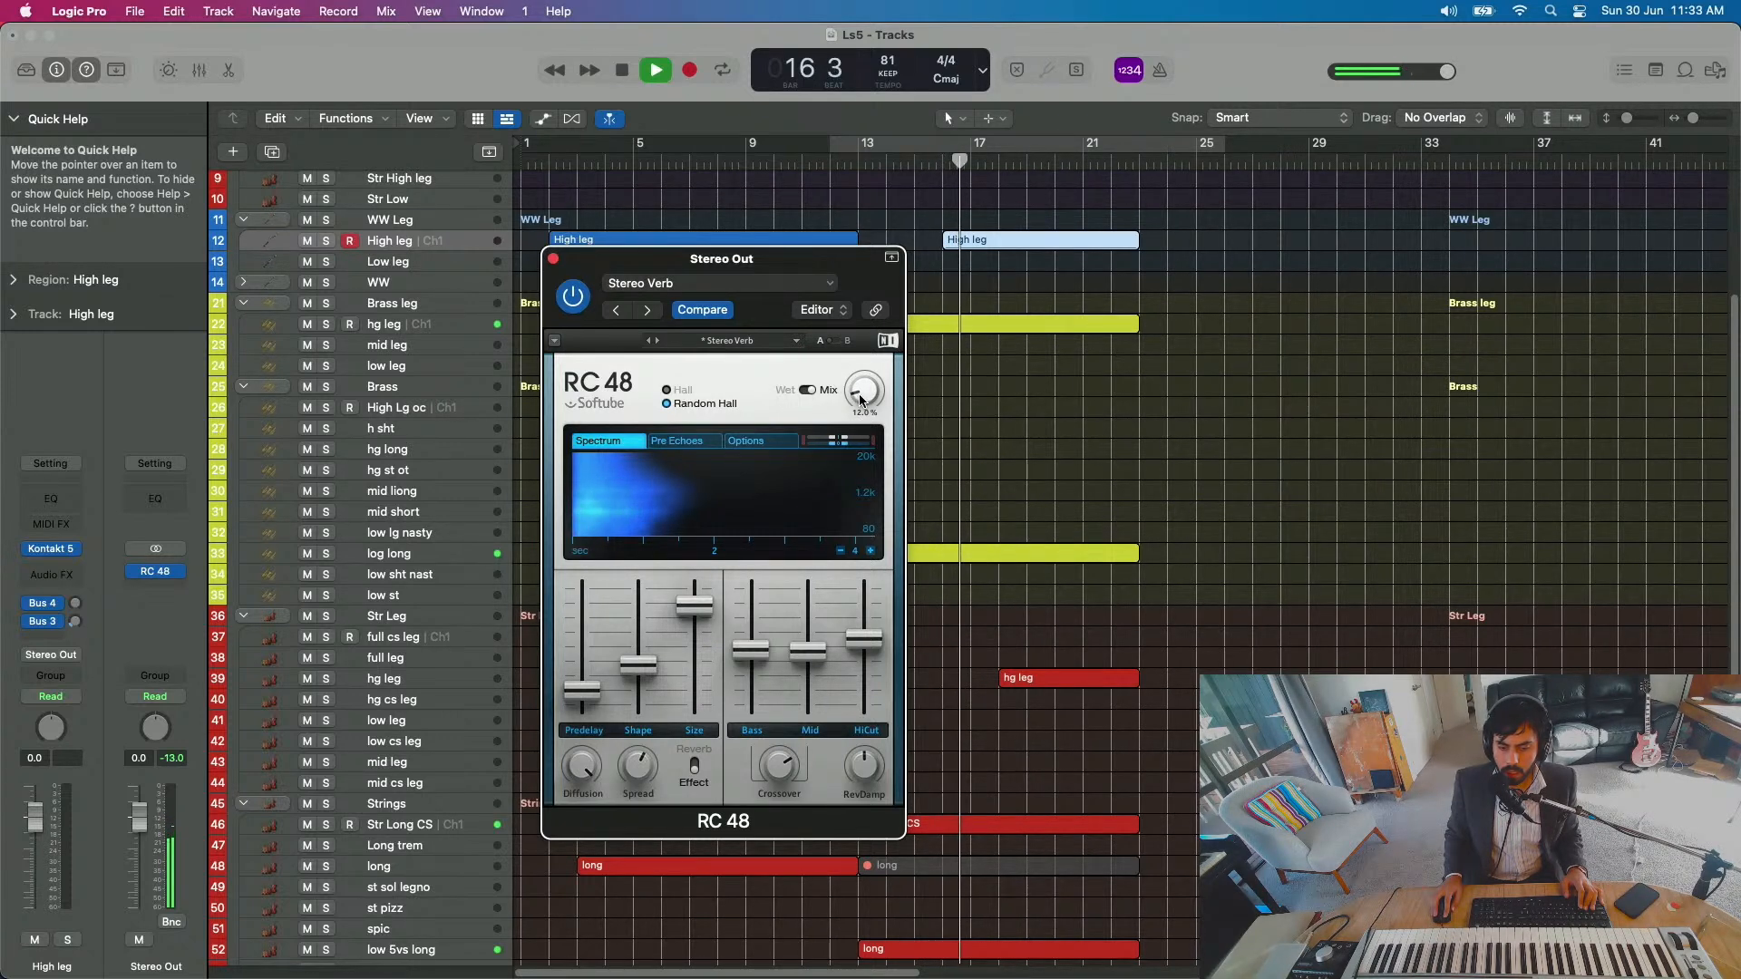
drag(860, 396, 862, 411)
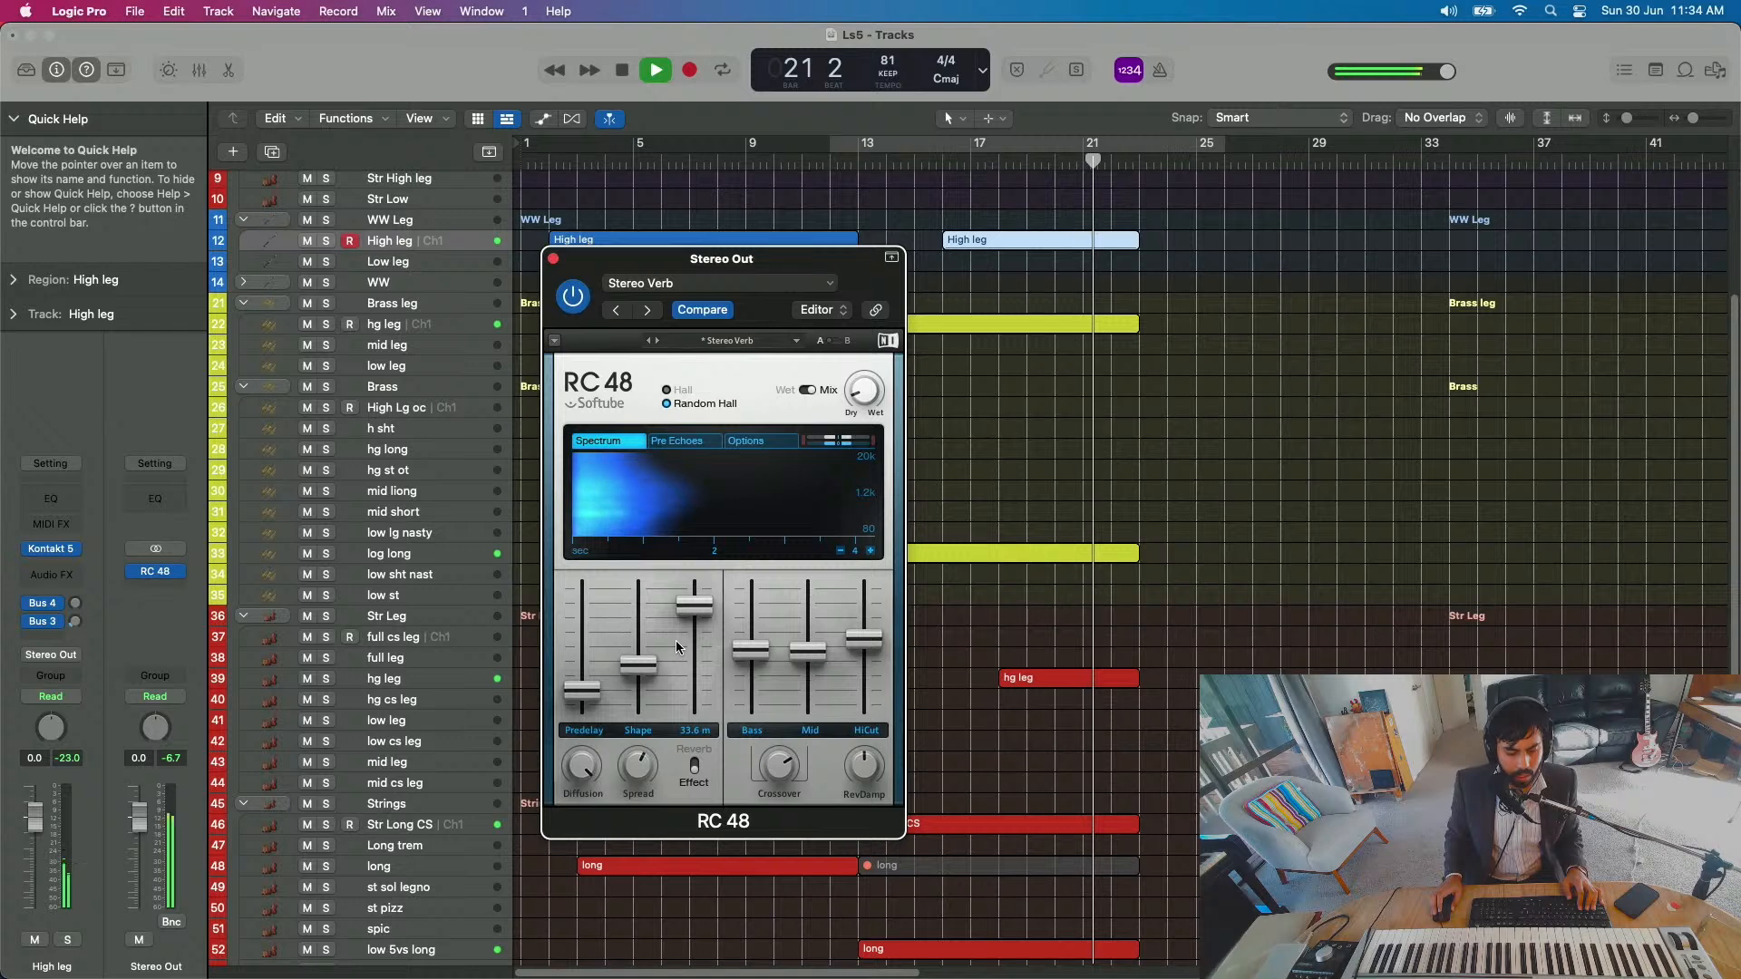
scroll(929, 682, down, 3)
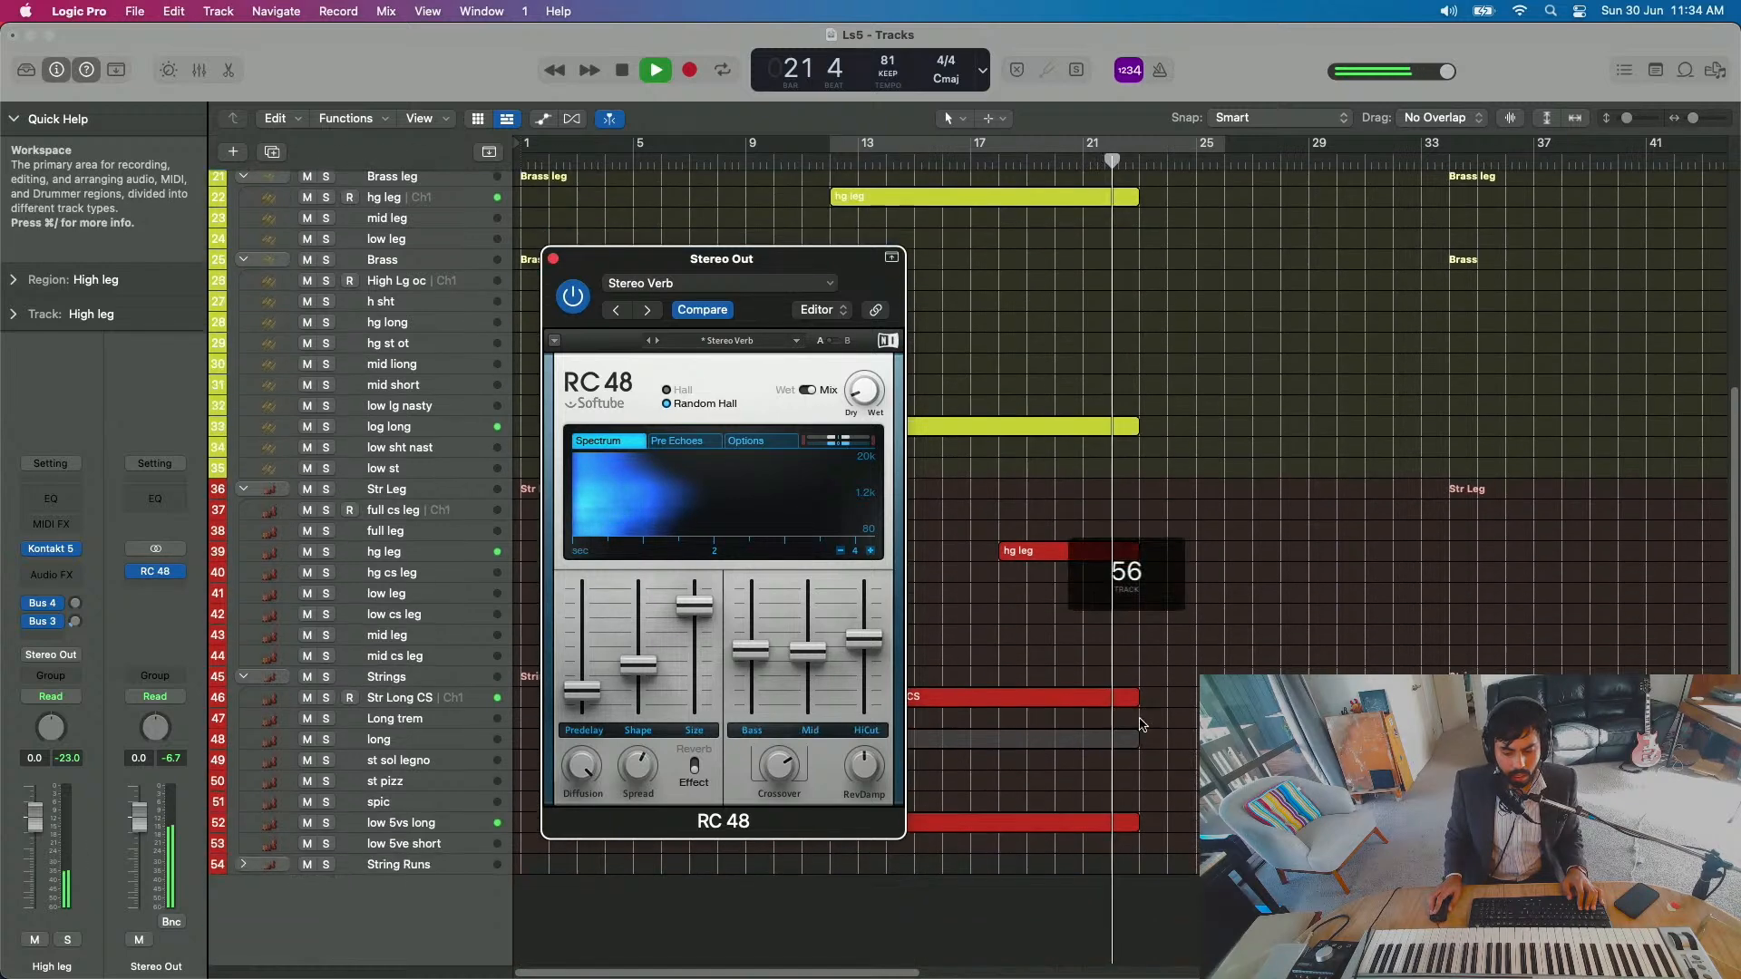
key(space)
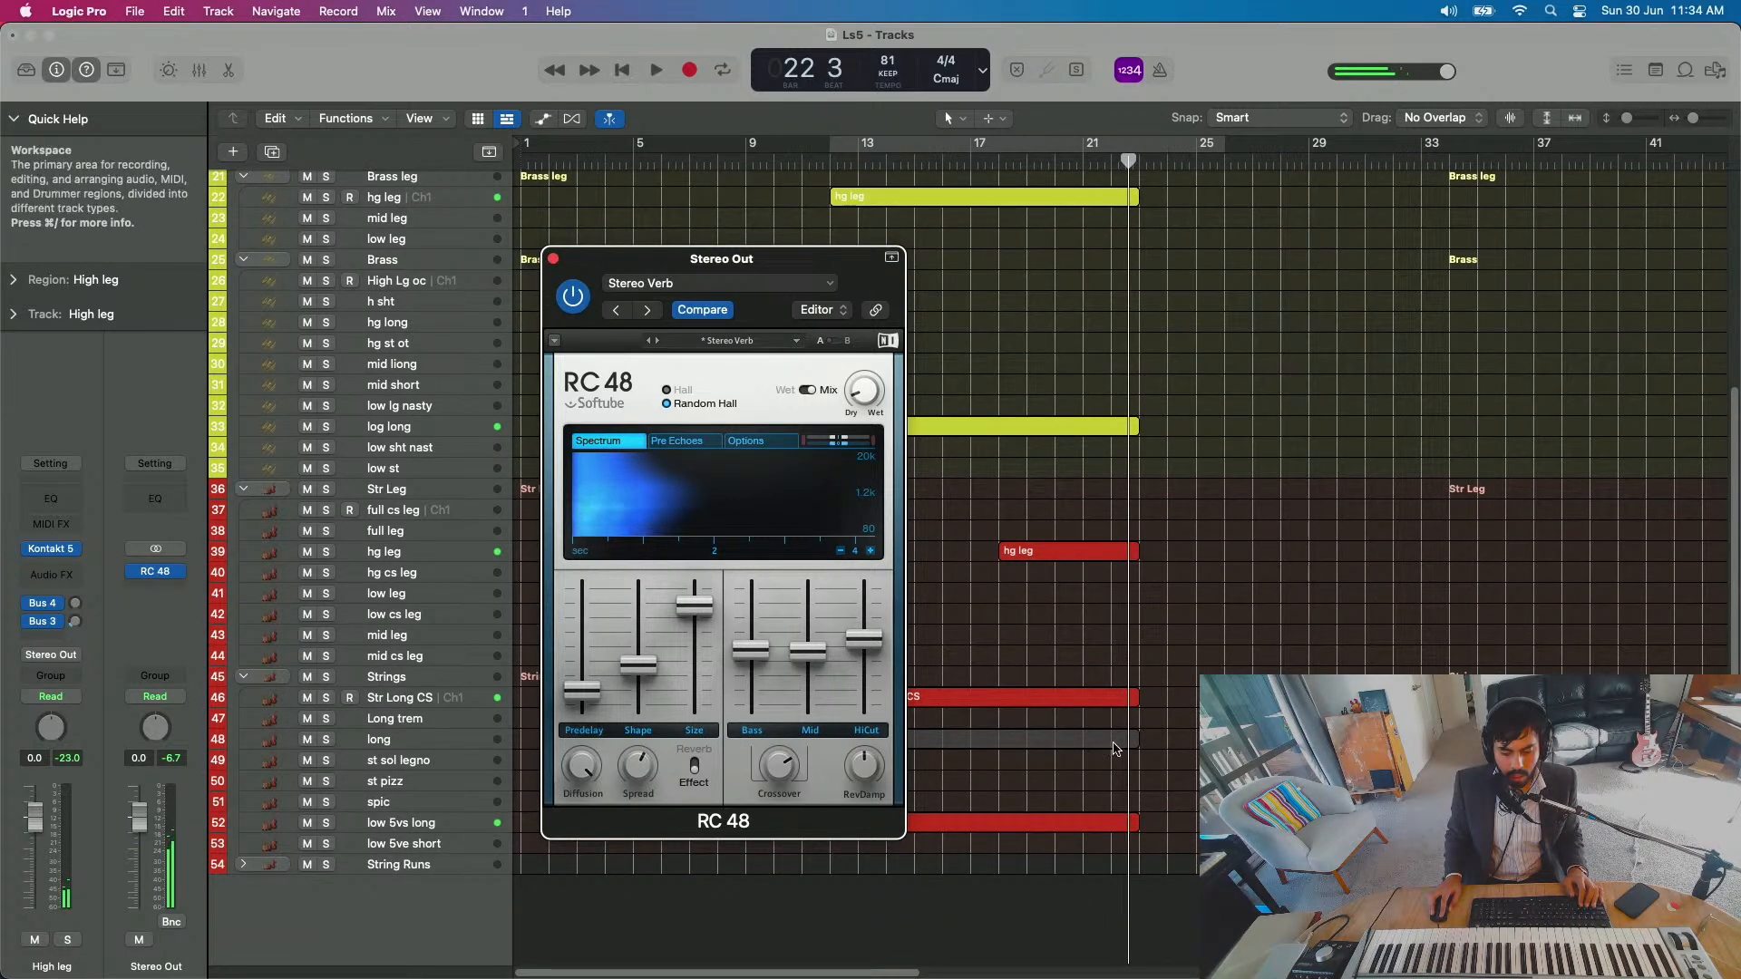
Step: Add a C2 note from about bar 22 beat 3 to bar 23 in the low 5vs long region and close the Piano Roll
click(1117, 715)
double_click(1116, 827)
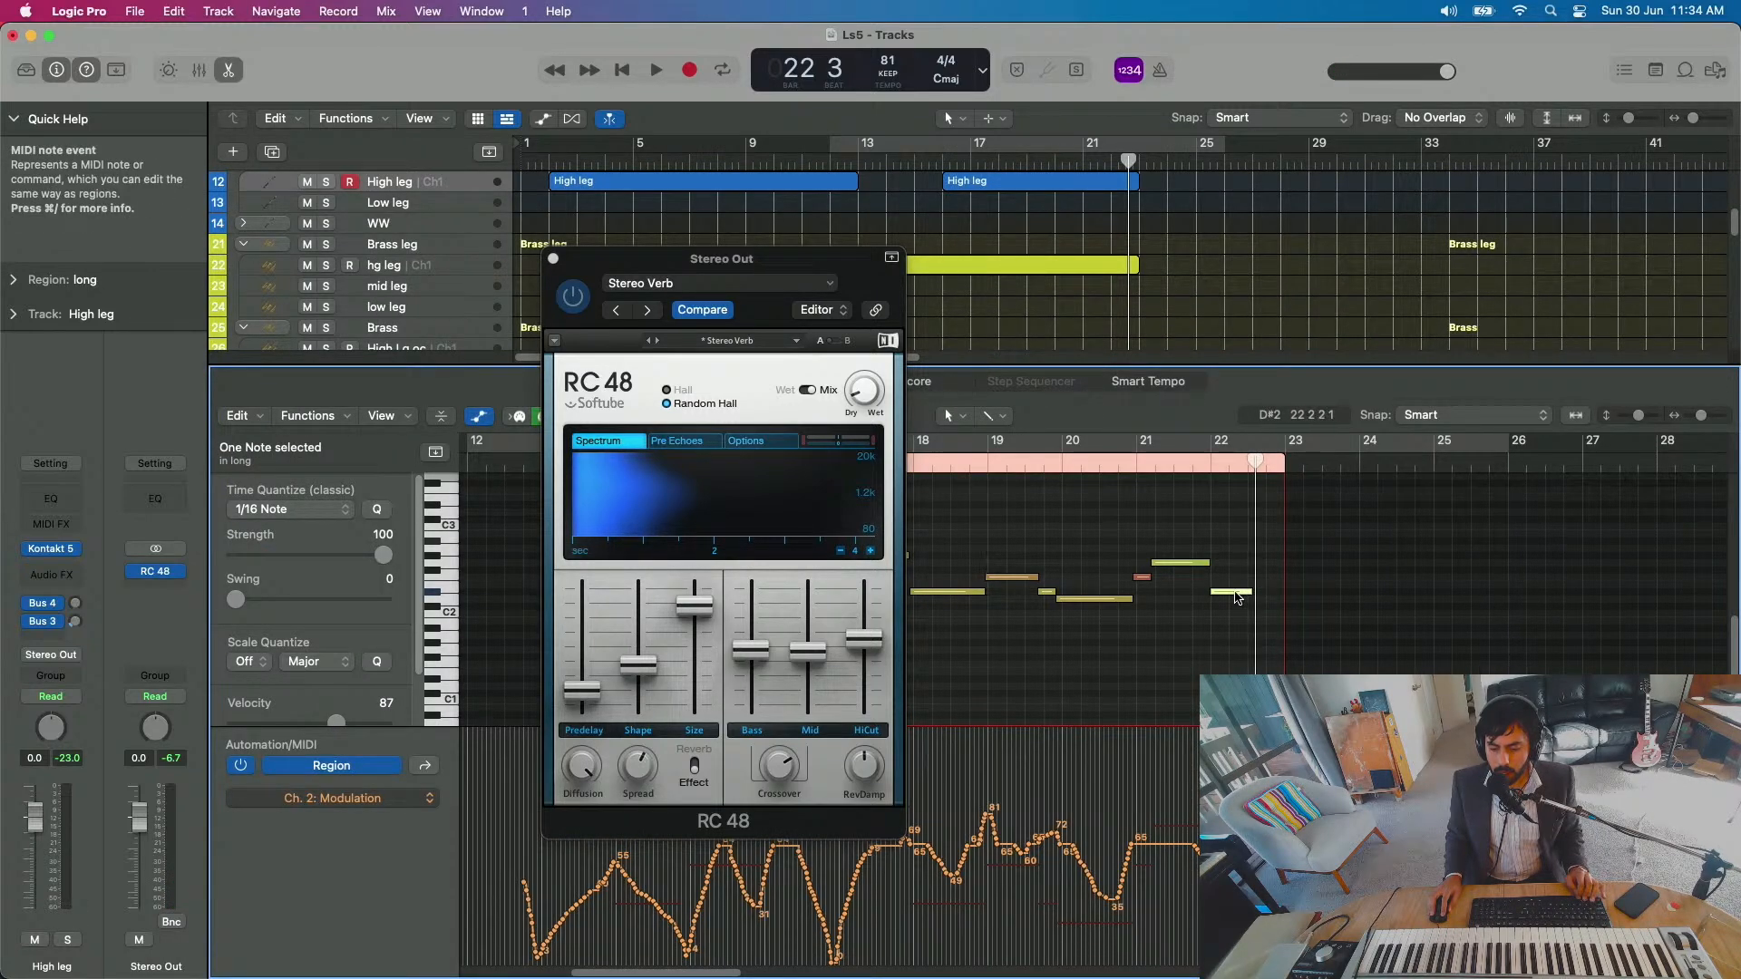
drag(1251, 596, 1289, 618)
right_click(1290, 618)
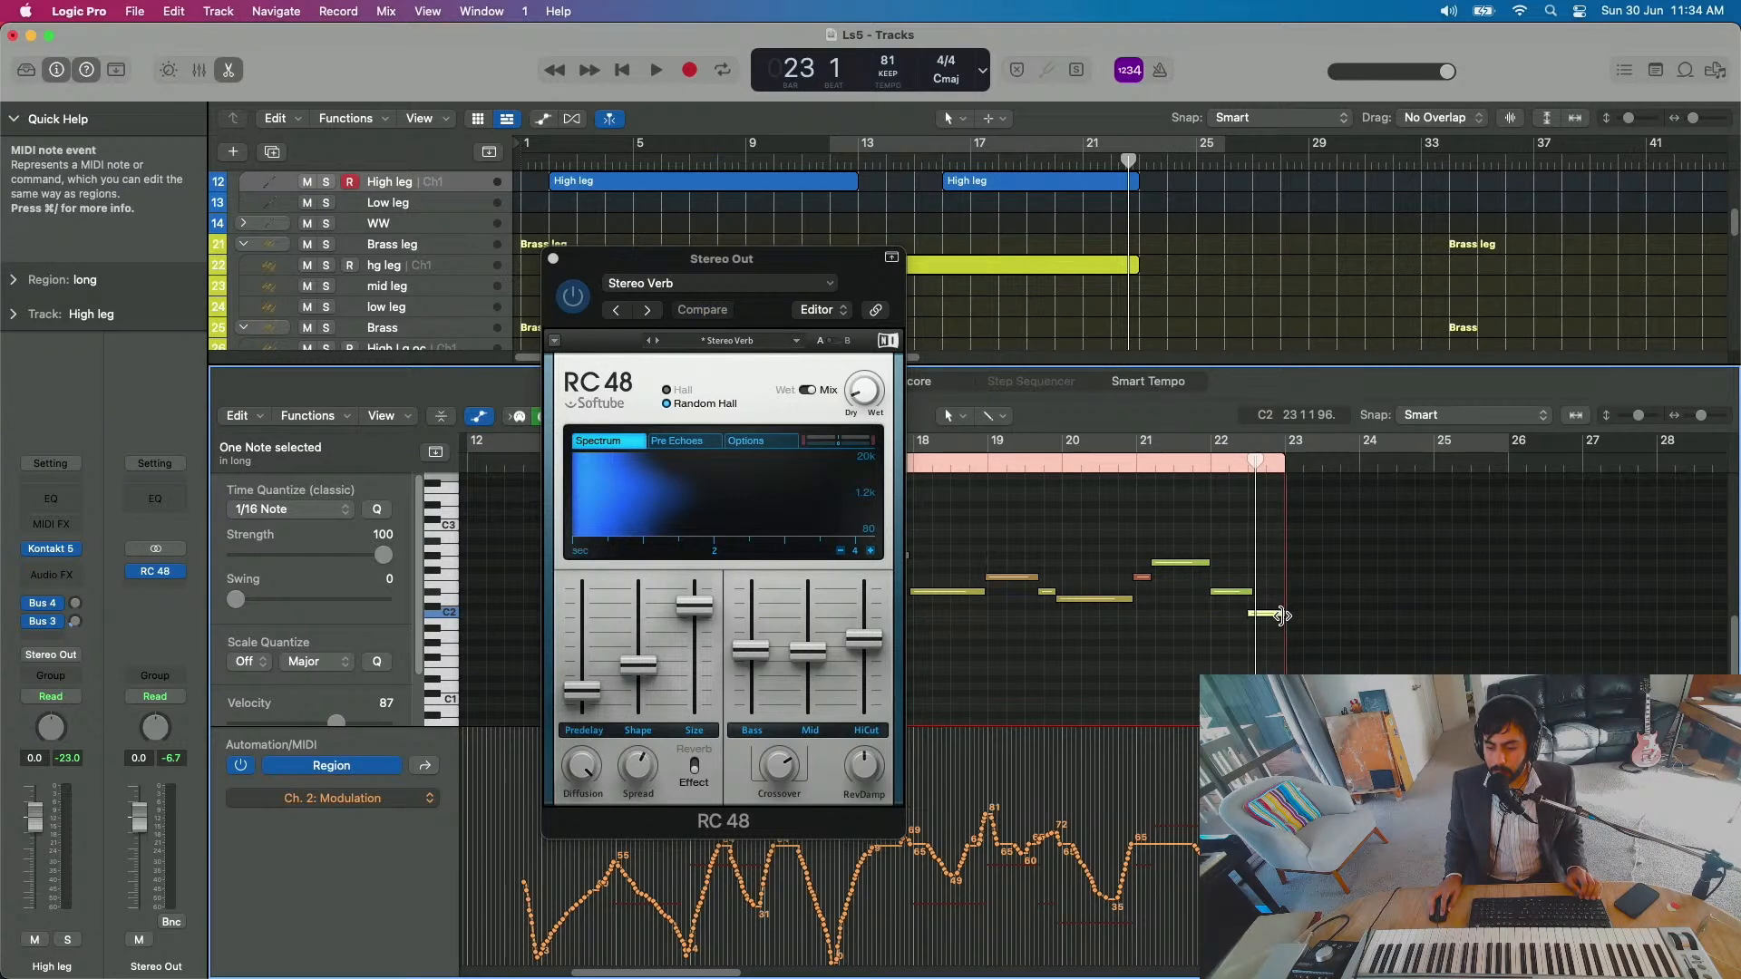
key(e)
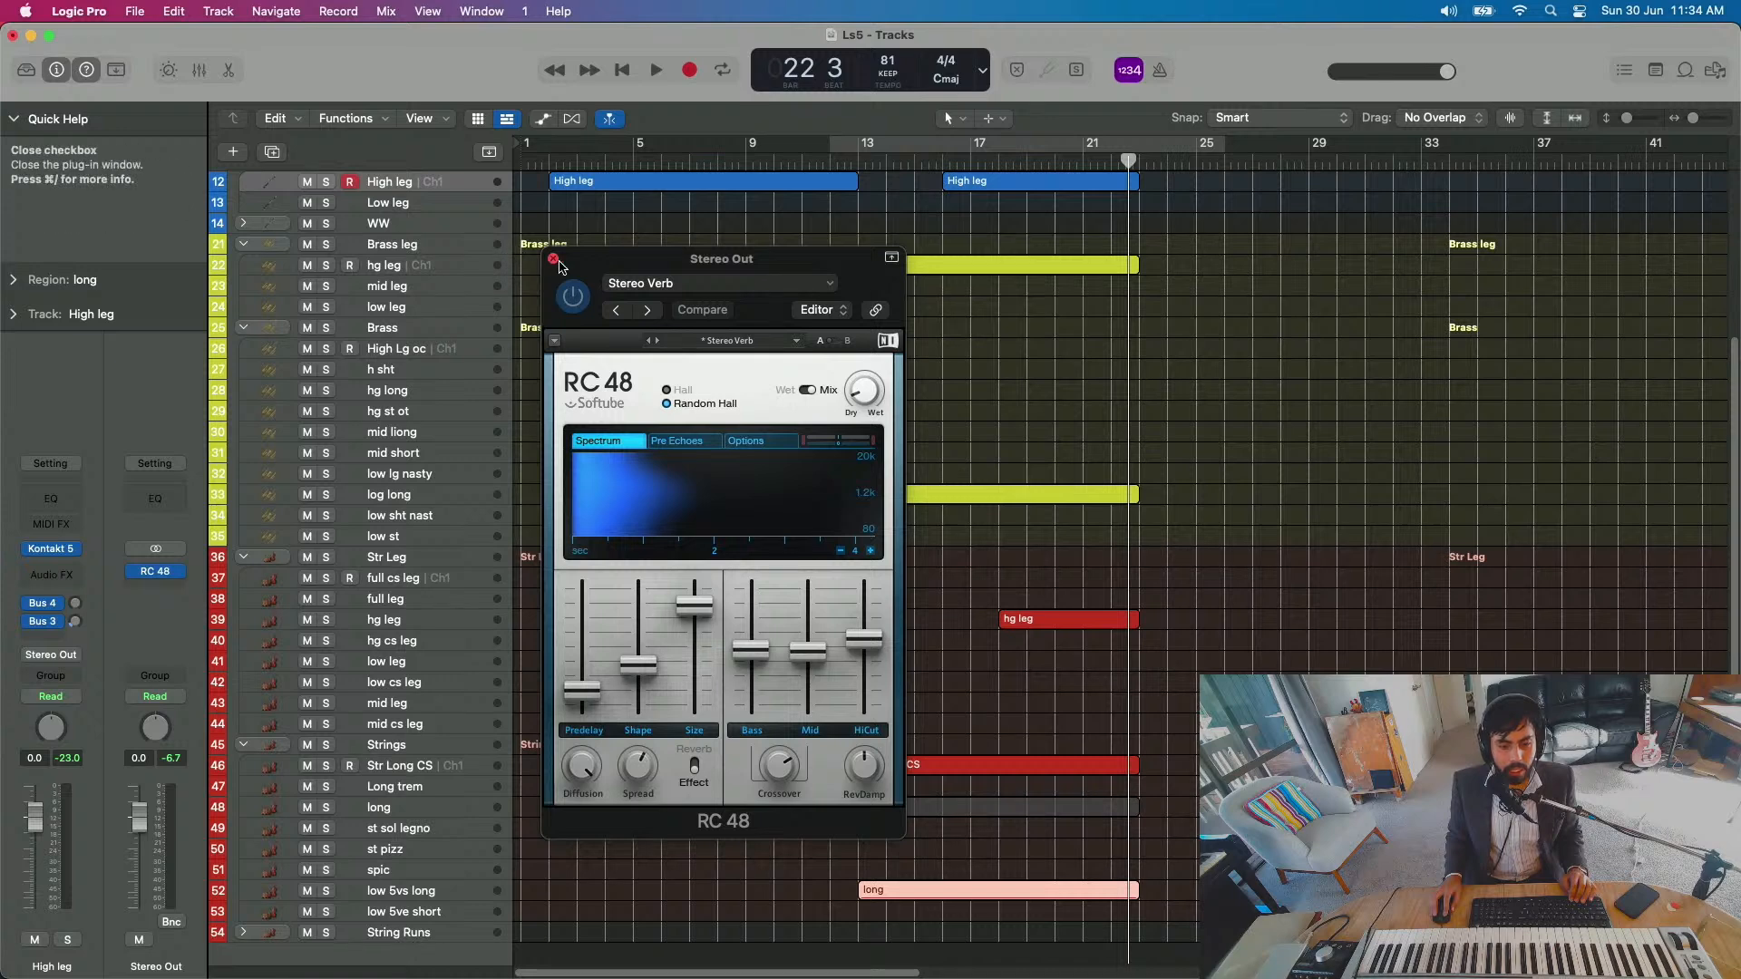
Step: Close the RC 48 window and set the cycle range from just before bar 2 to just past bar 23
click(553, 259)
drag(535, 147, 1167, 146)
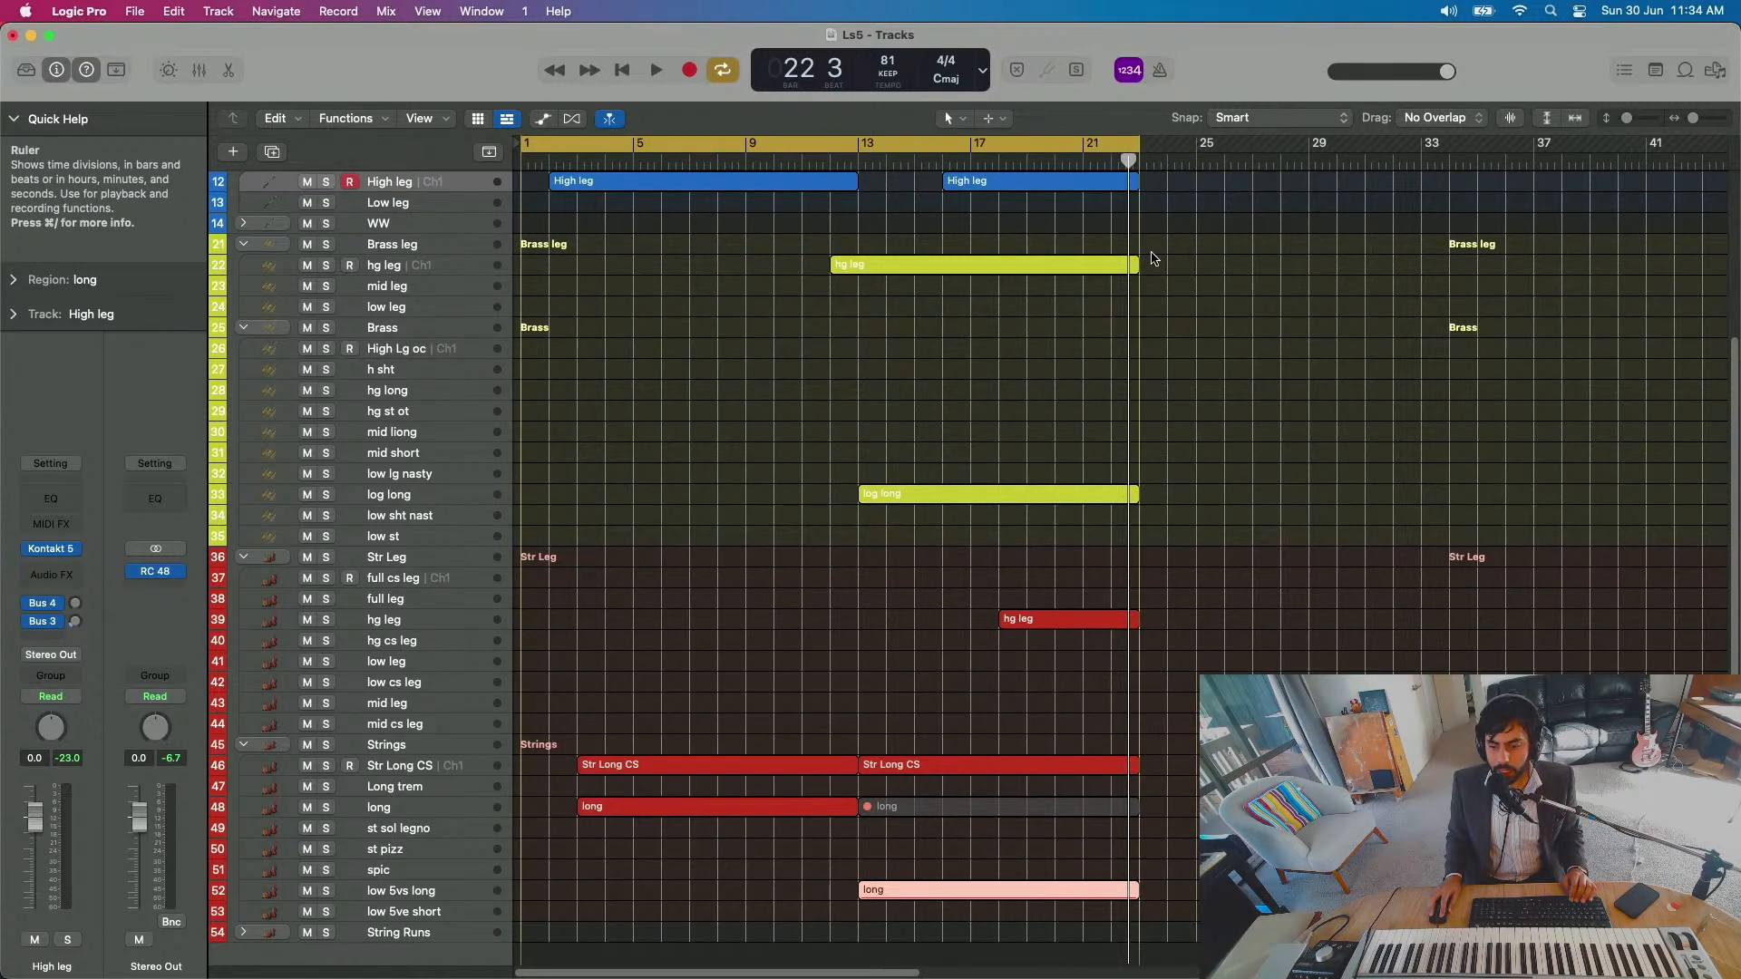
drag(526, 148, 539, 150)
drag(1176, 150, 1150, 167)
drag(533, 149, 535, 154)
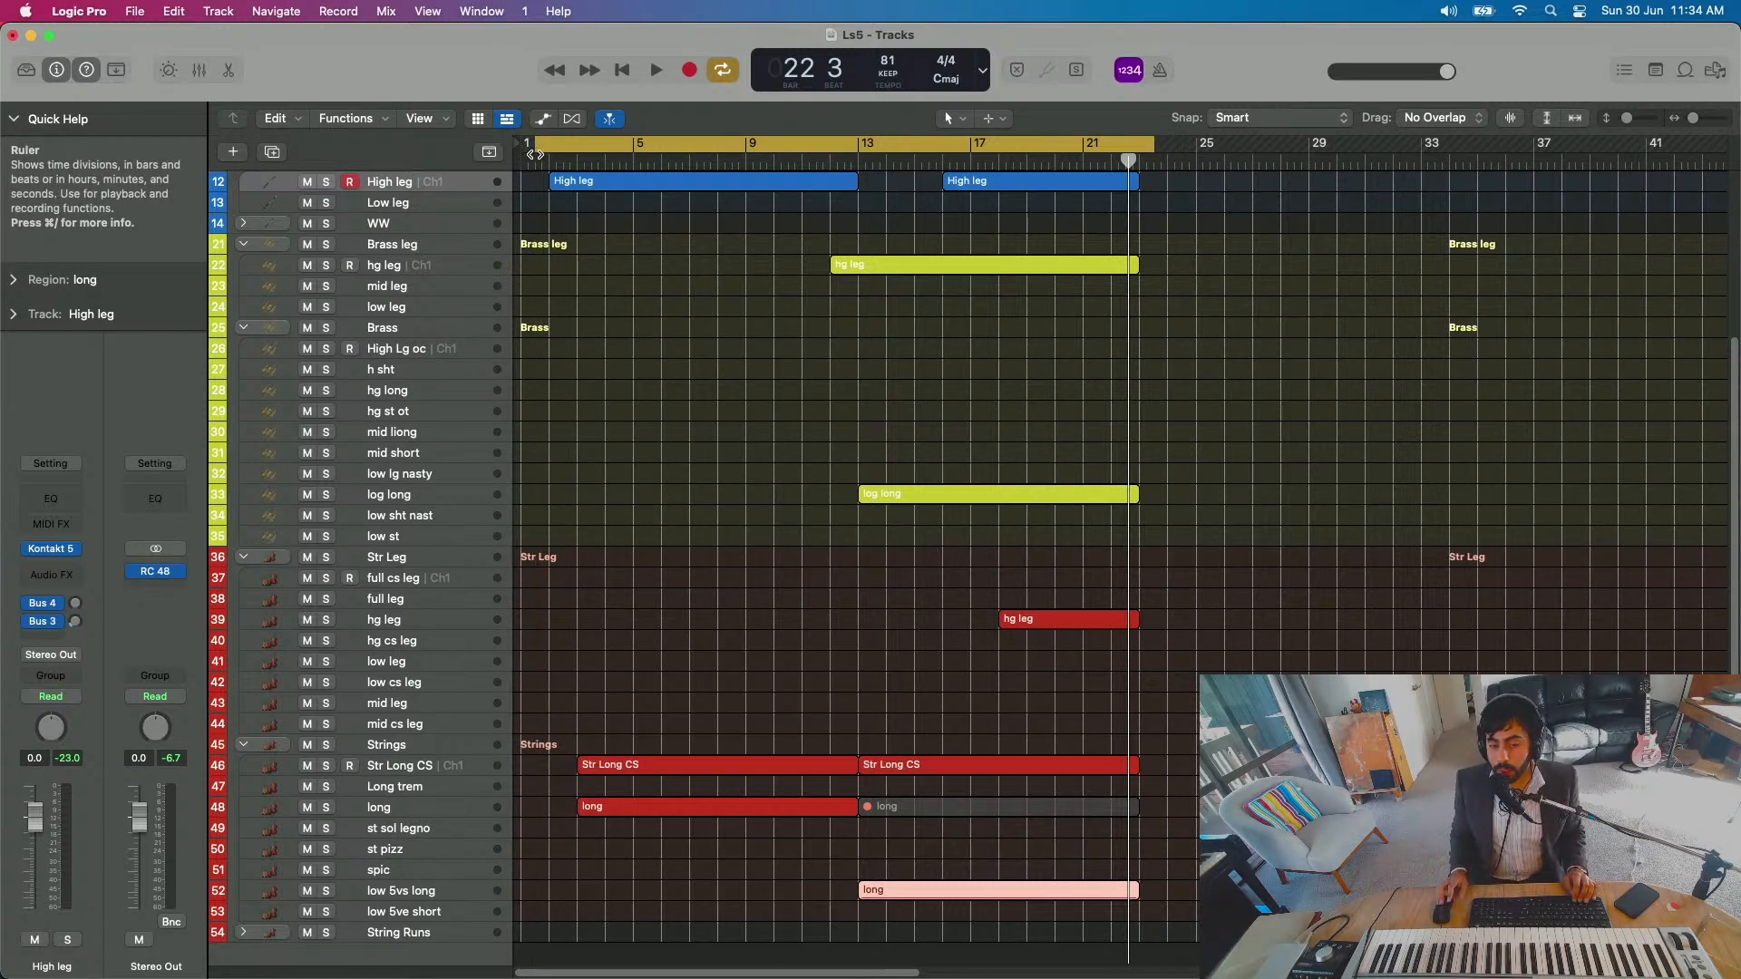
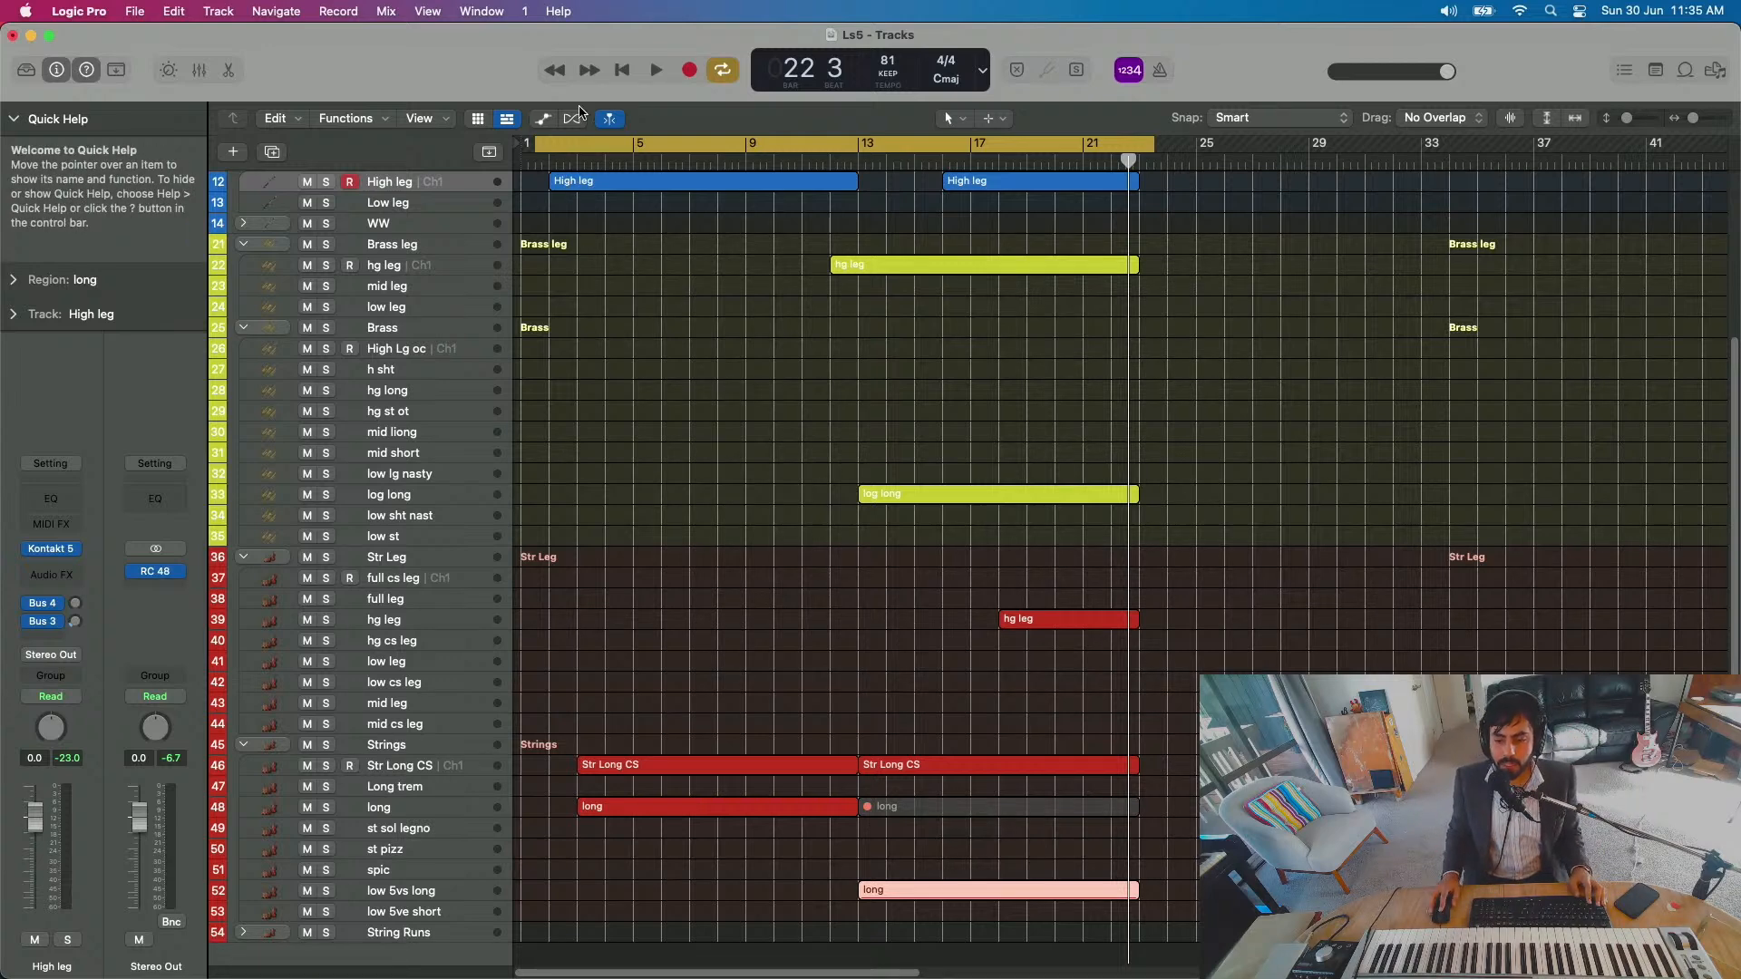
drag(536, 148, 541, 150)
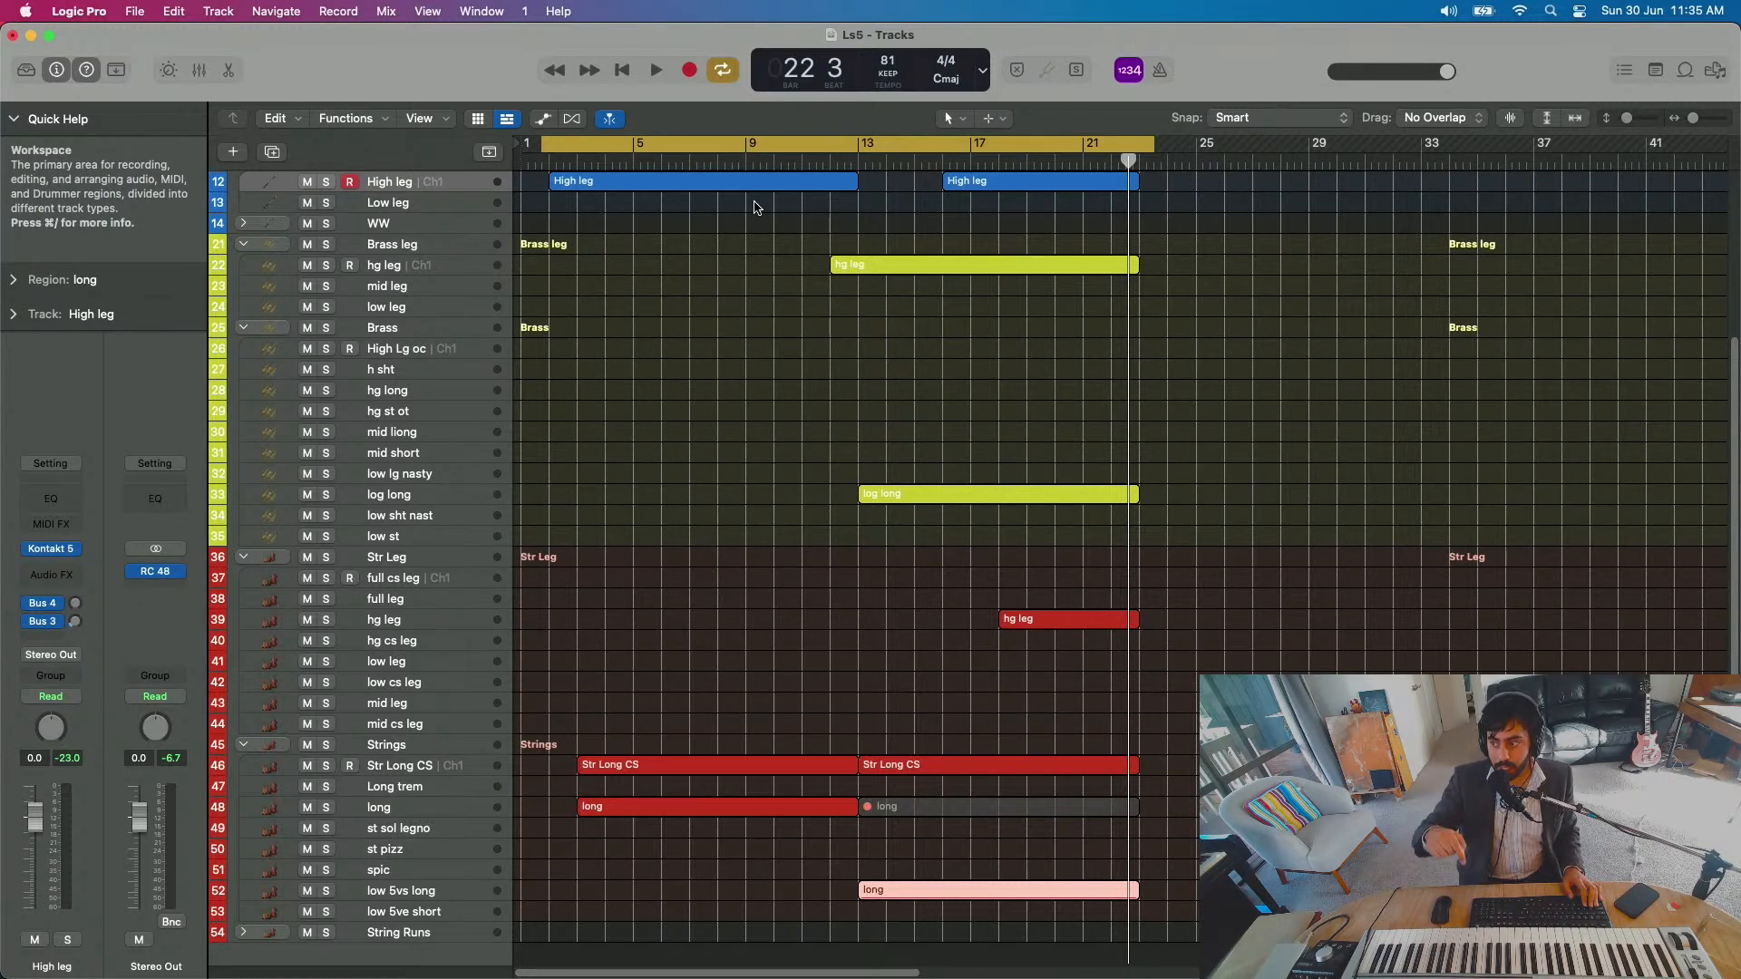
Step: Raise the <unknown> track's volume to 0.0 dB while playing the cycle range through to bar 23
key(space)
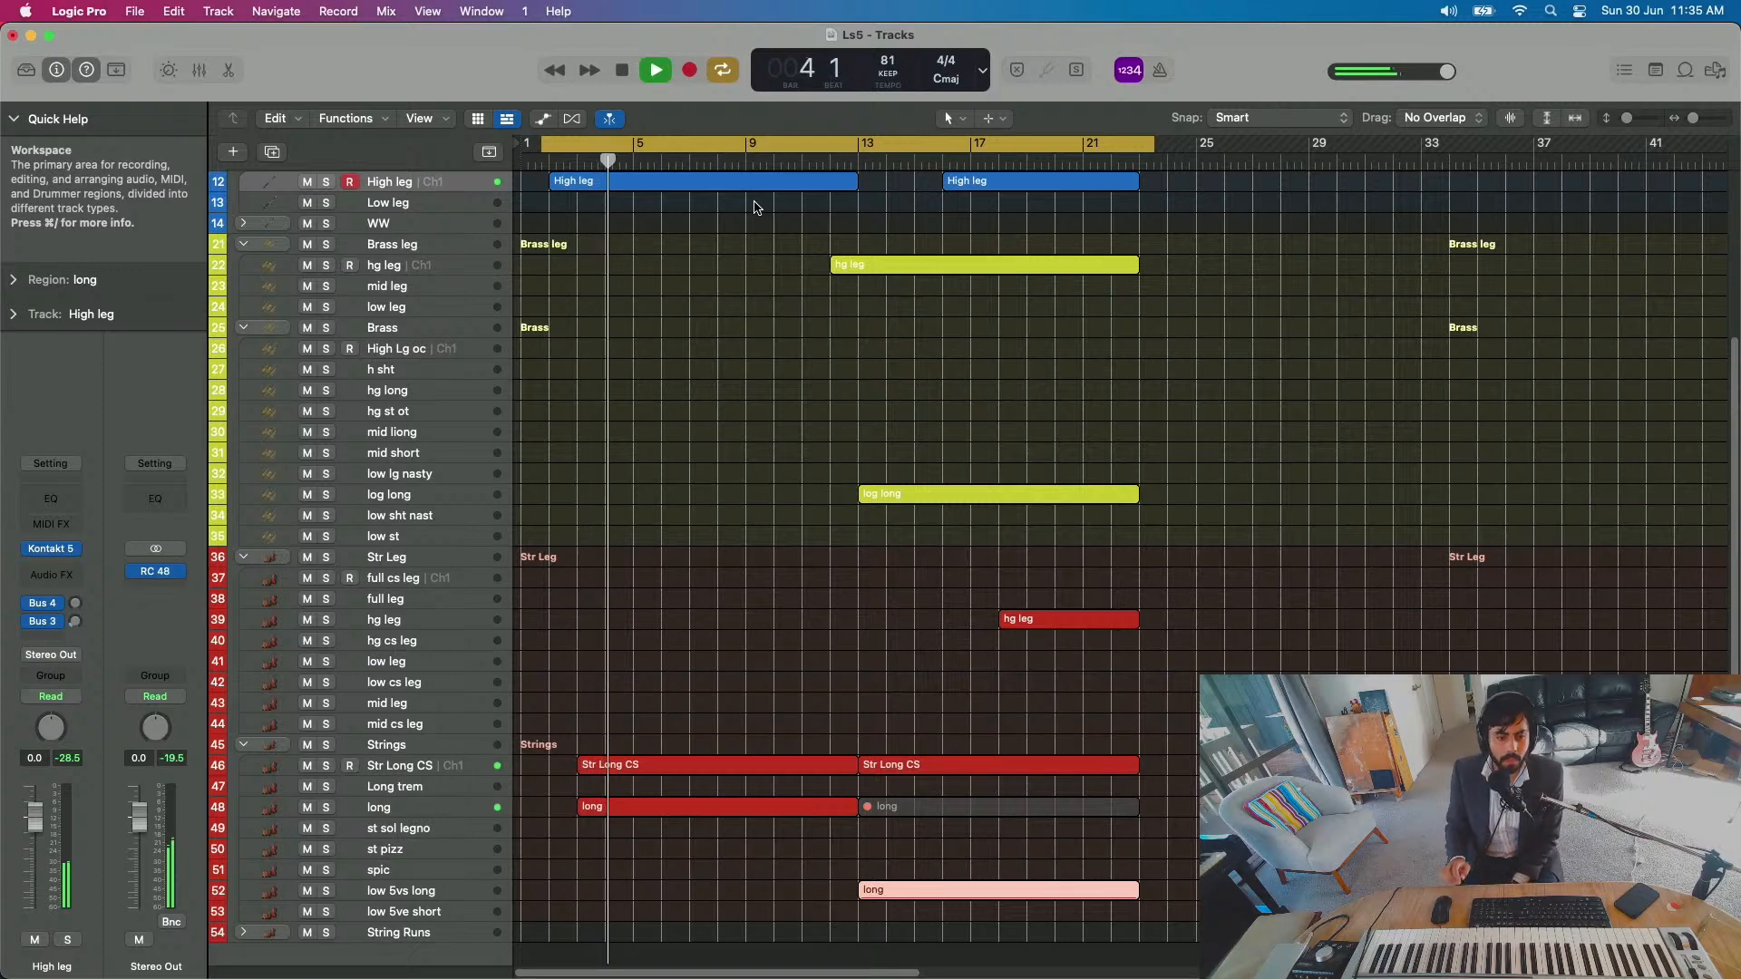
scroll(605, 267, up, 5)
scroll(605, 267, up, 1)
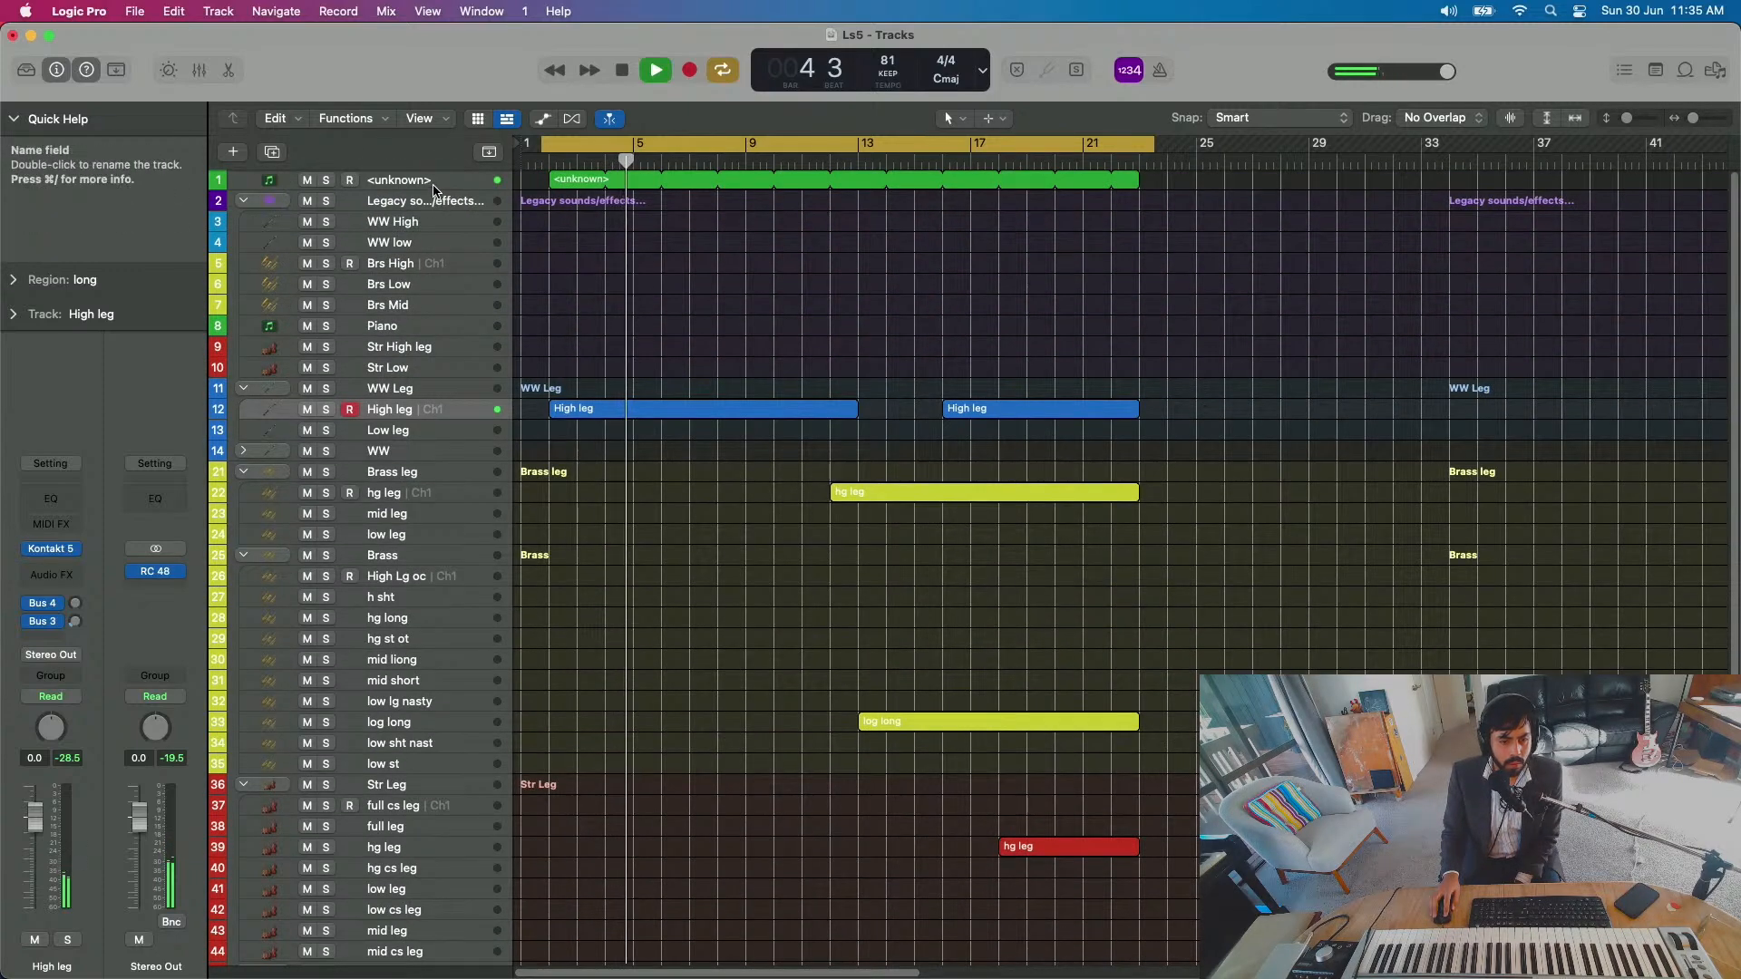
click(437, 184)
click(74, 603)
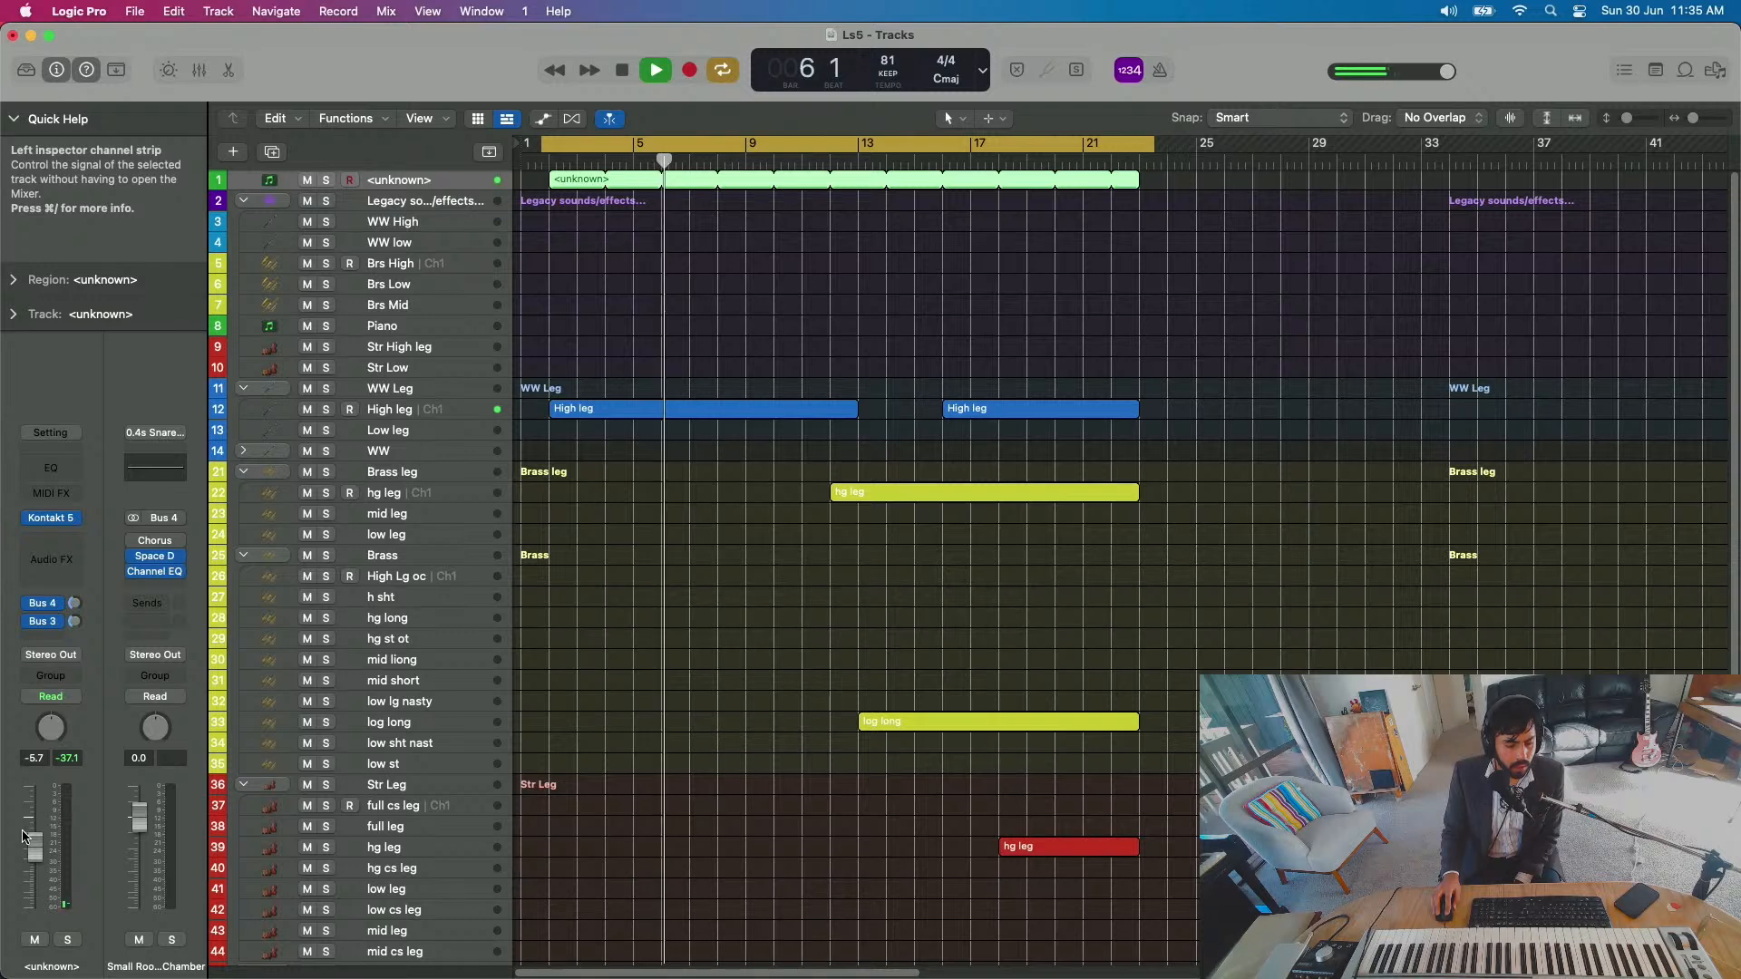
drag(29, 848, 48, 806)
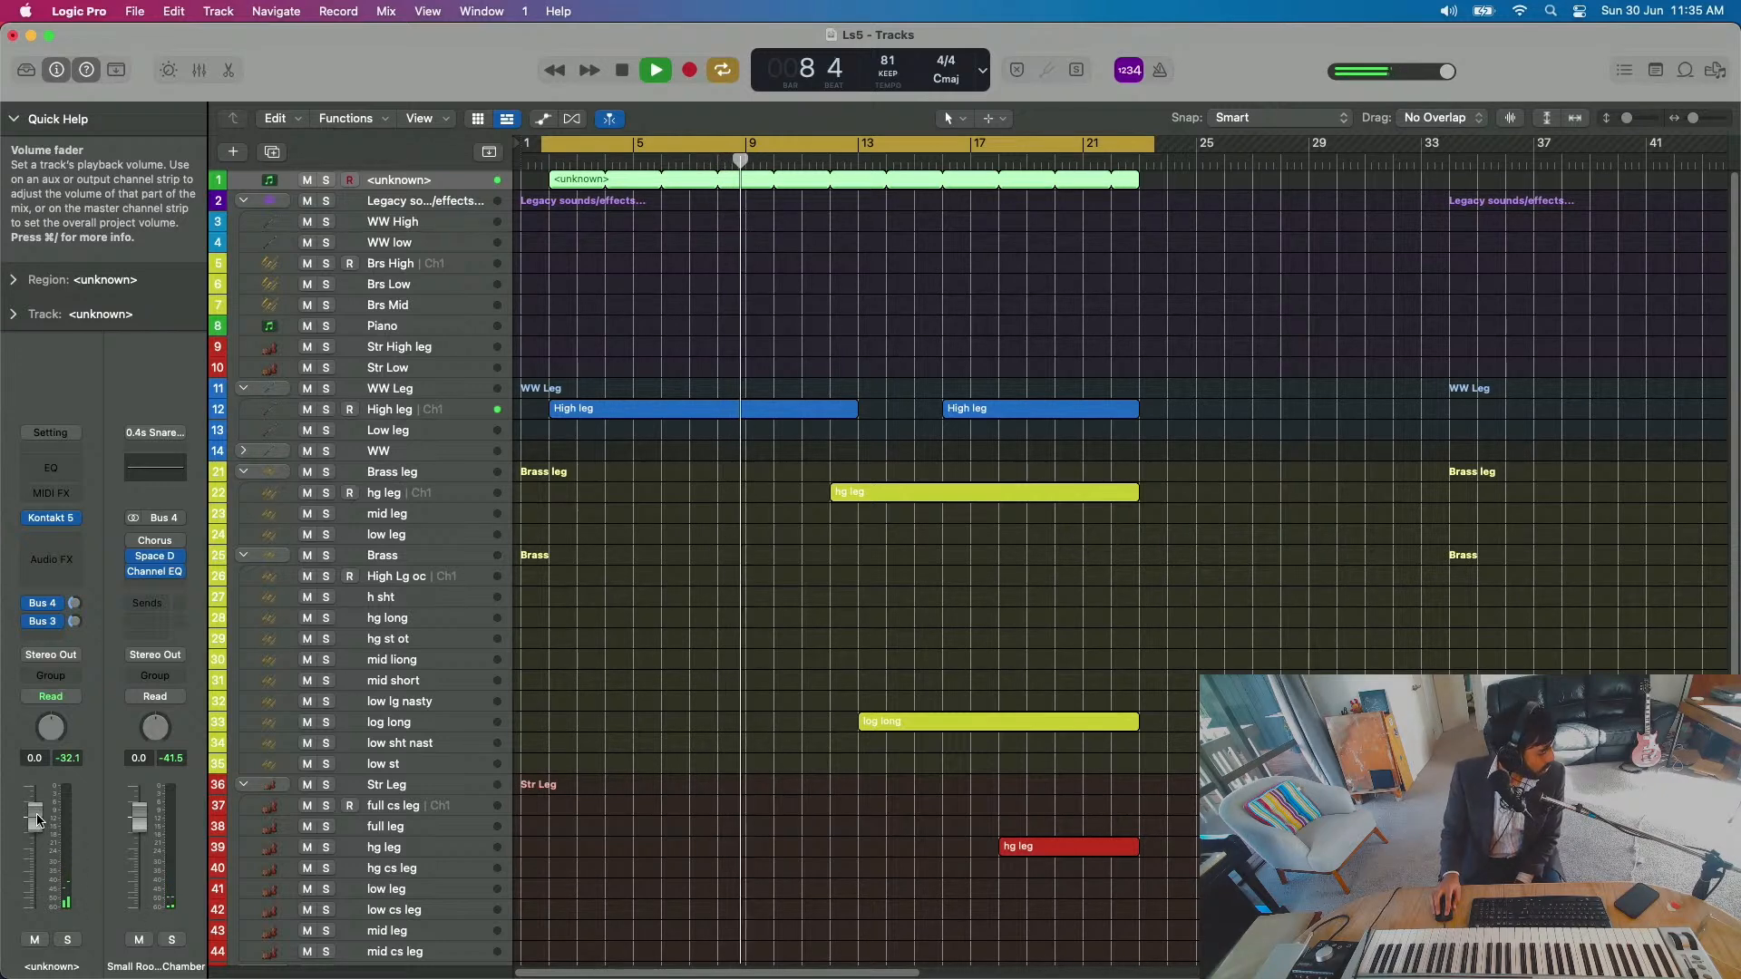
drag(37, 822, 36, 821)
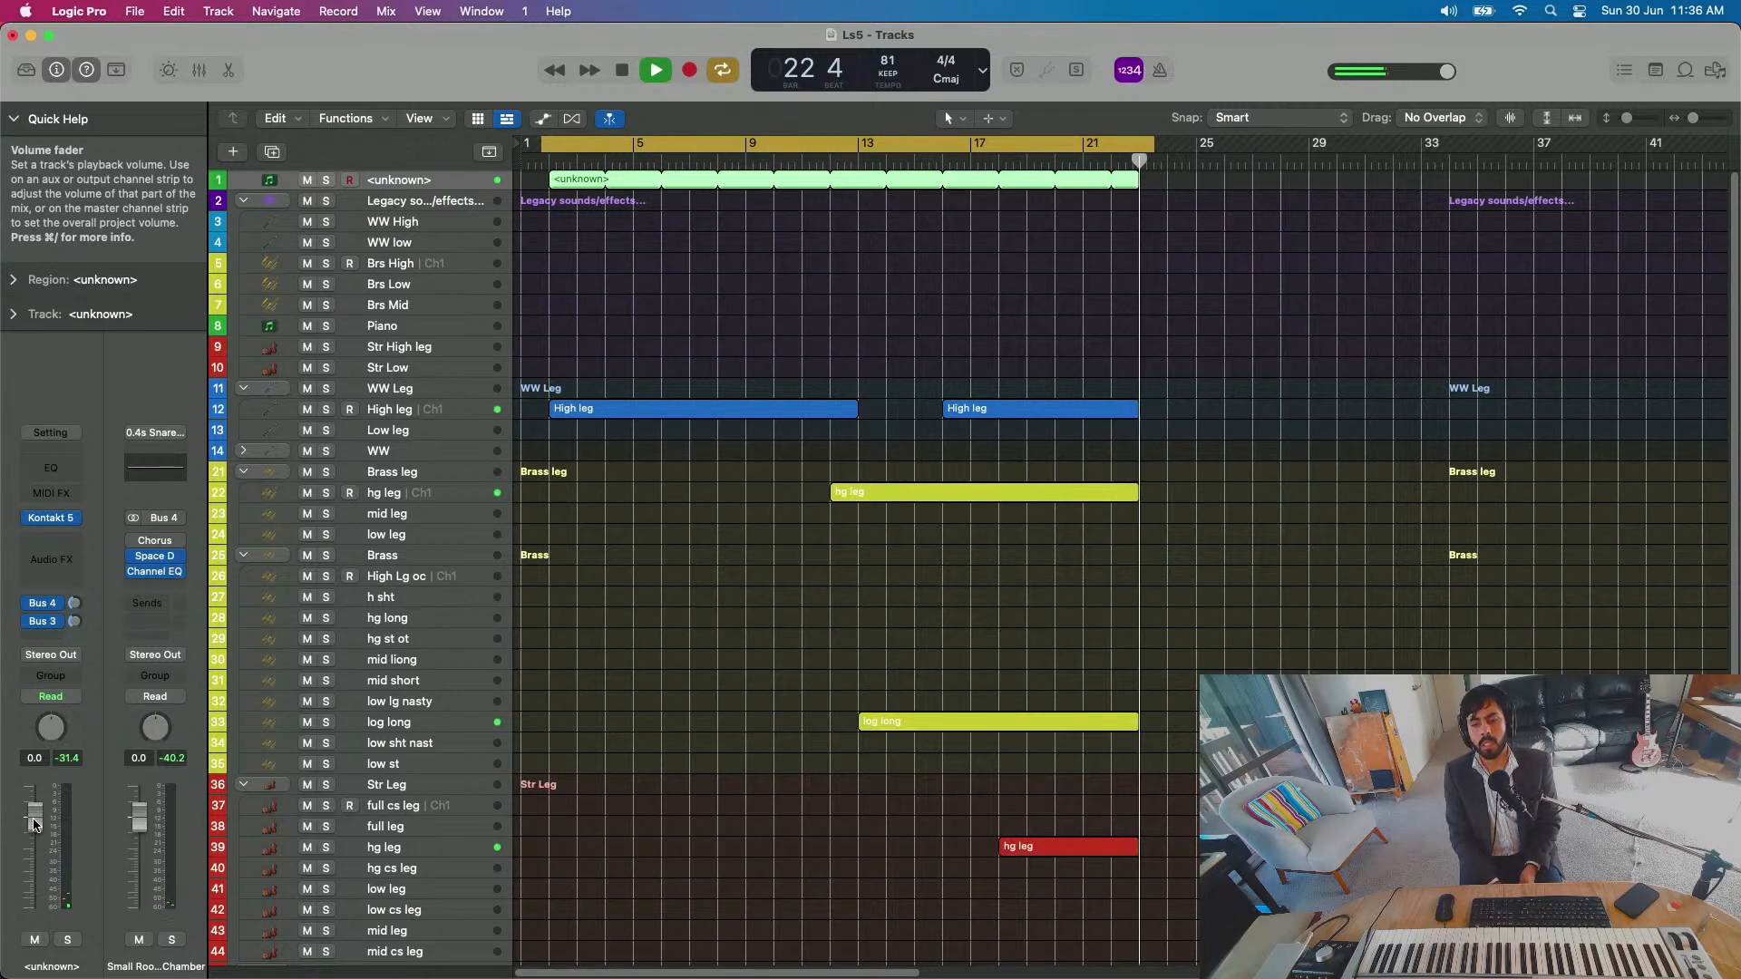
key(space)
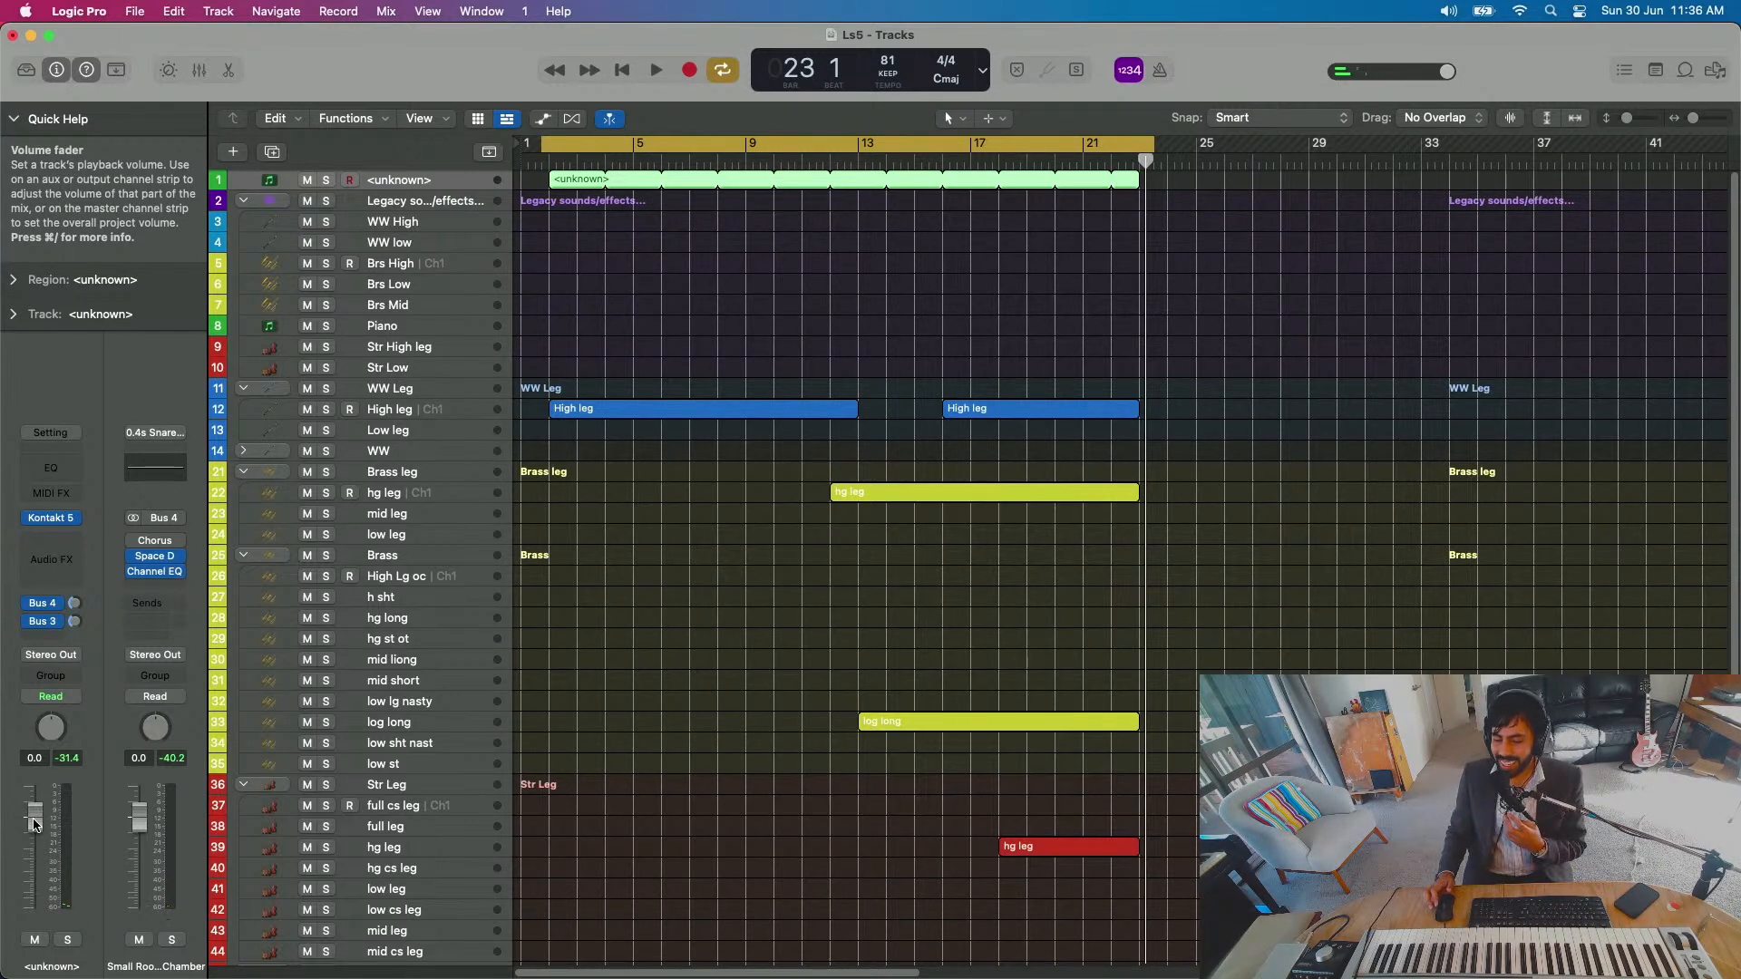